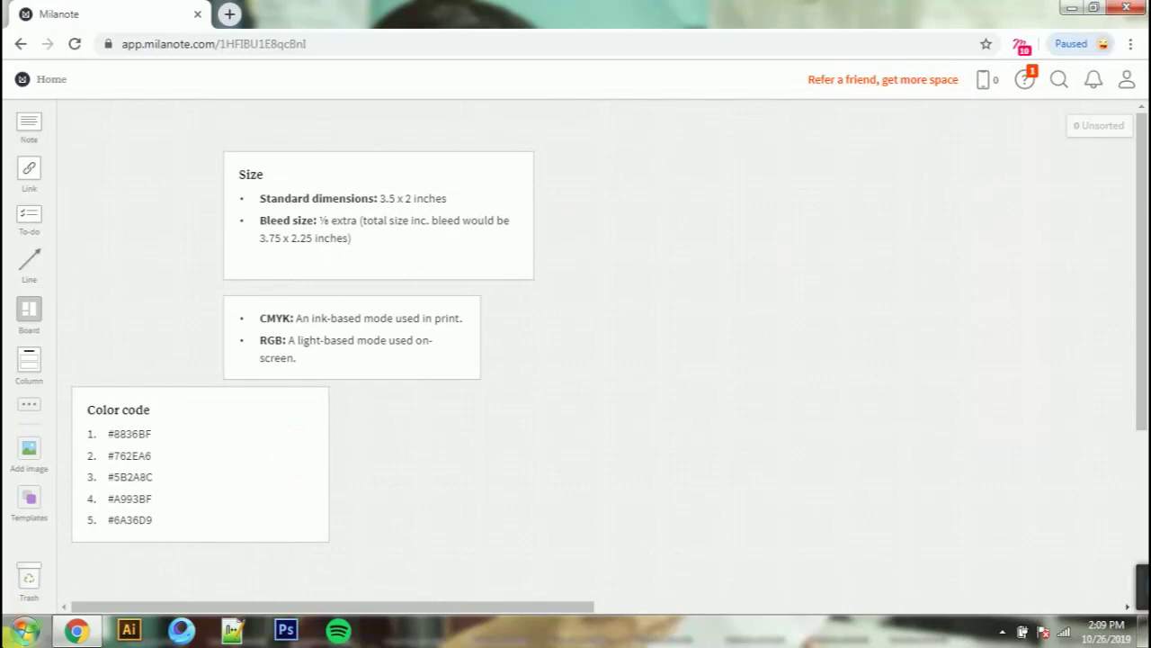
Step: Dismiss the program launcher covering the Milanote board of card-size and colour notes
left_click(563, 447)
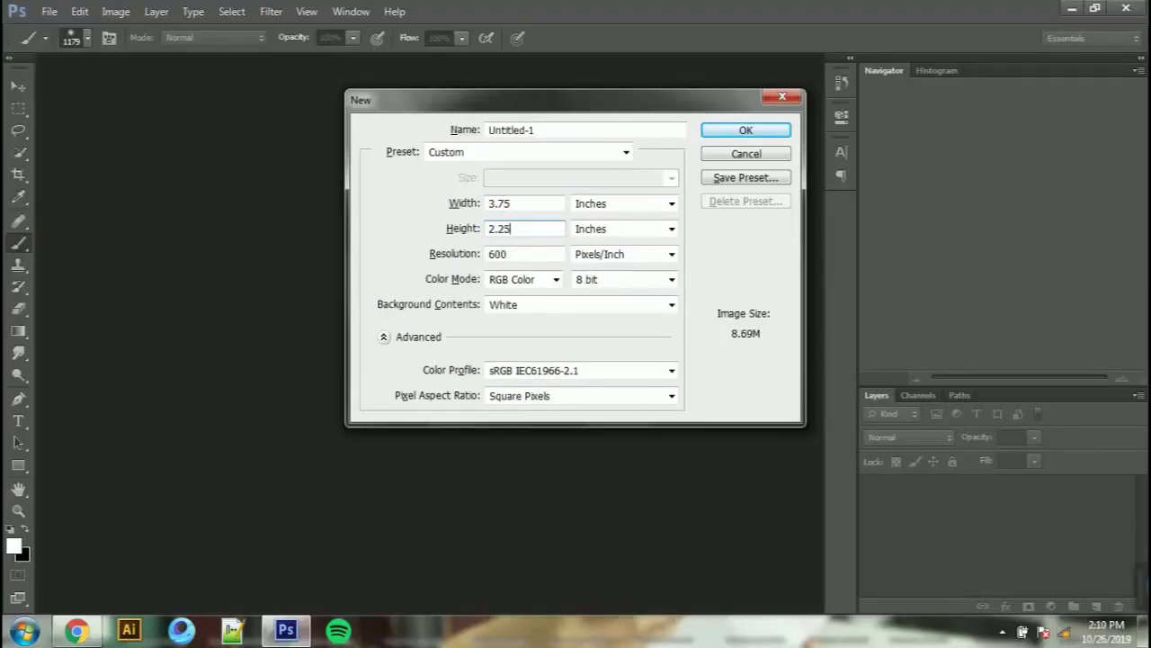
Step: Create the 3.75 × 2.25 inch, 600 ppi document and switch the rulers to inches
key("Return")
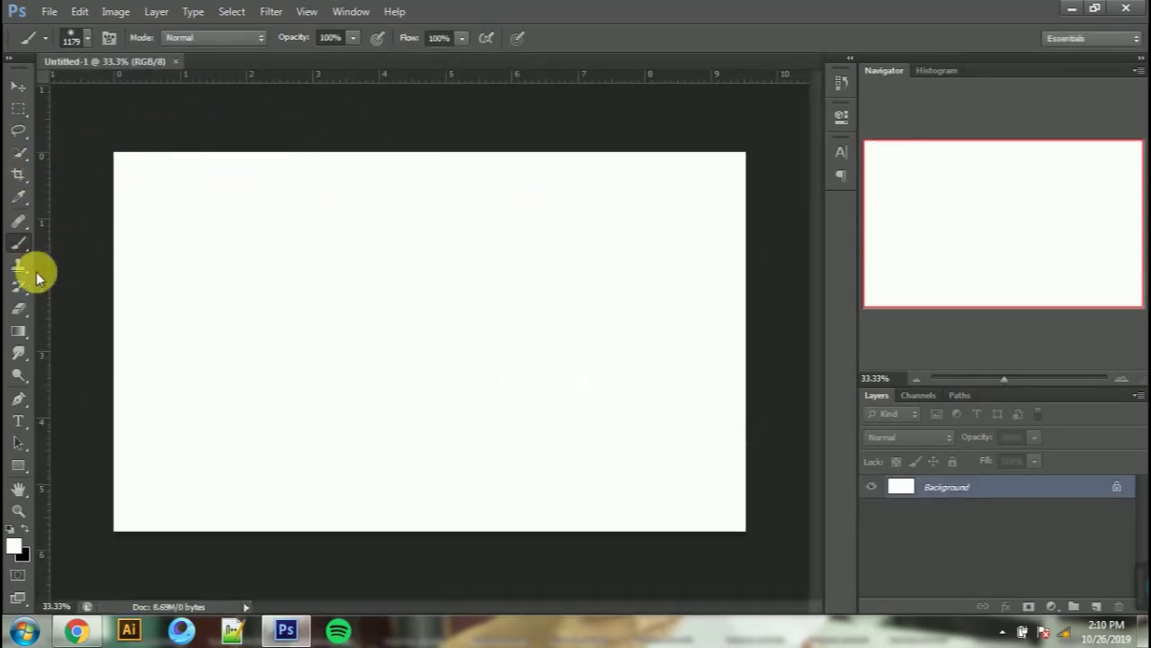
key("v")
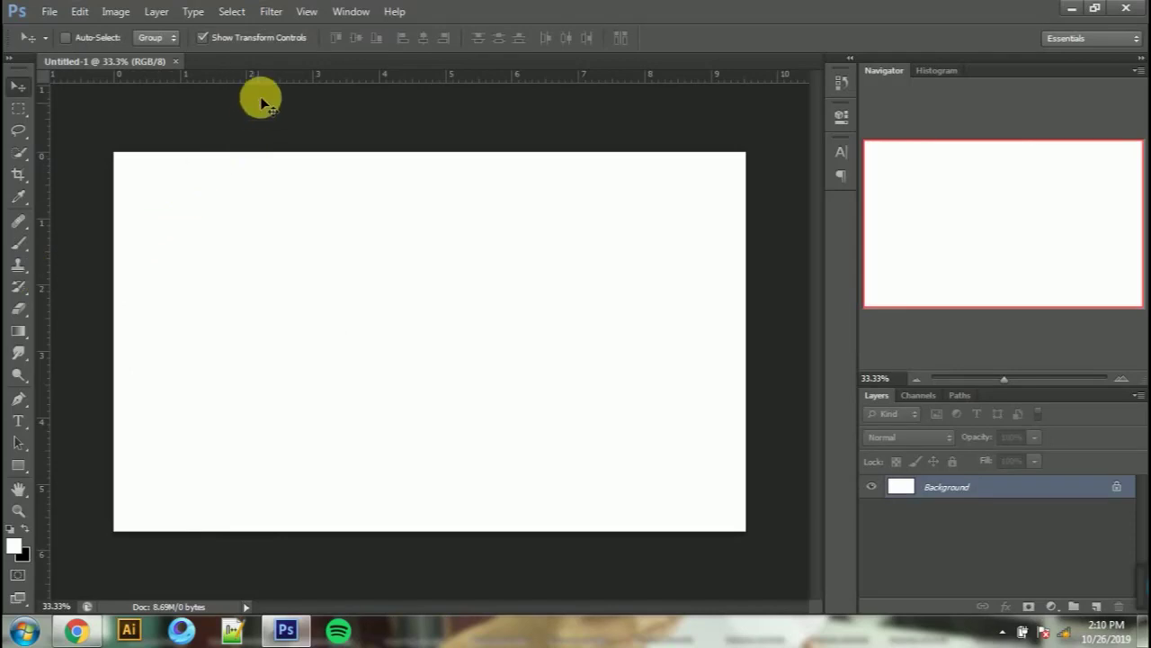
right_click(262, 75)
left_click(326, 113)
Step: Place guides at 3.5 in and 2 in, then marquee-select that 3.5 × 2 inch area
left_click_drag(42, 148, 711, 153)
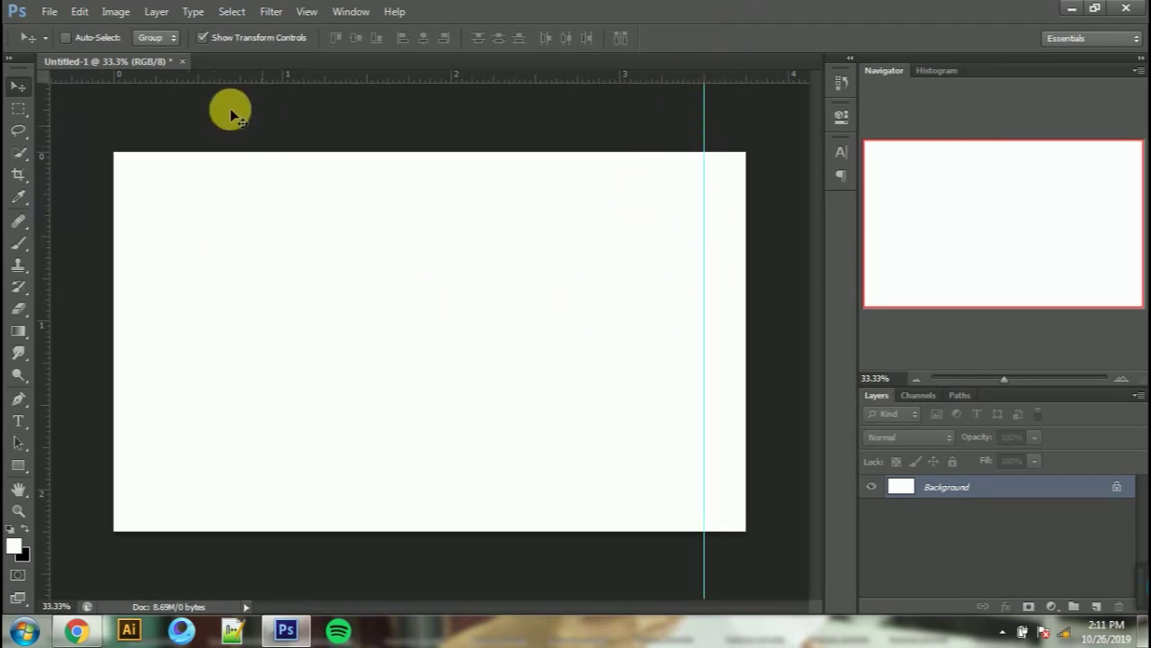
left_click_drag(229, 73, 238, 495)
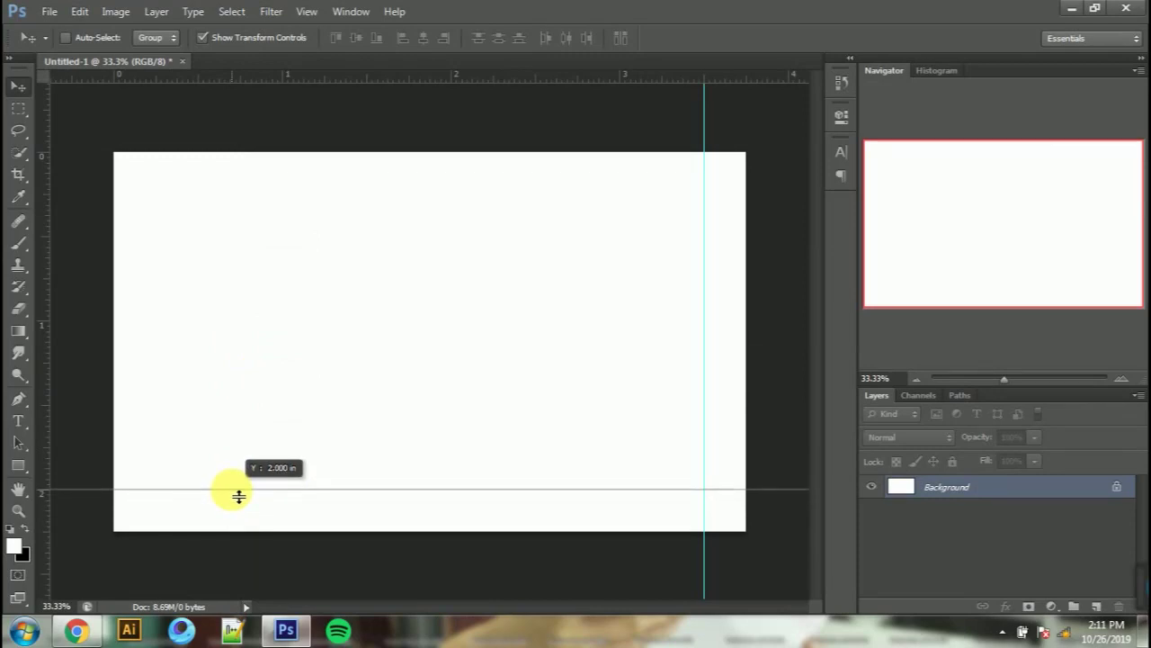
left_click_drag(238, 496, 239, 495)
left_click(19, 110)
left_click(291, 127)
left_click_drag(91, 131, 703, 489)
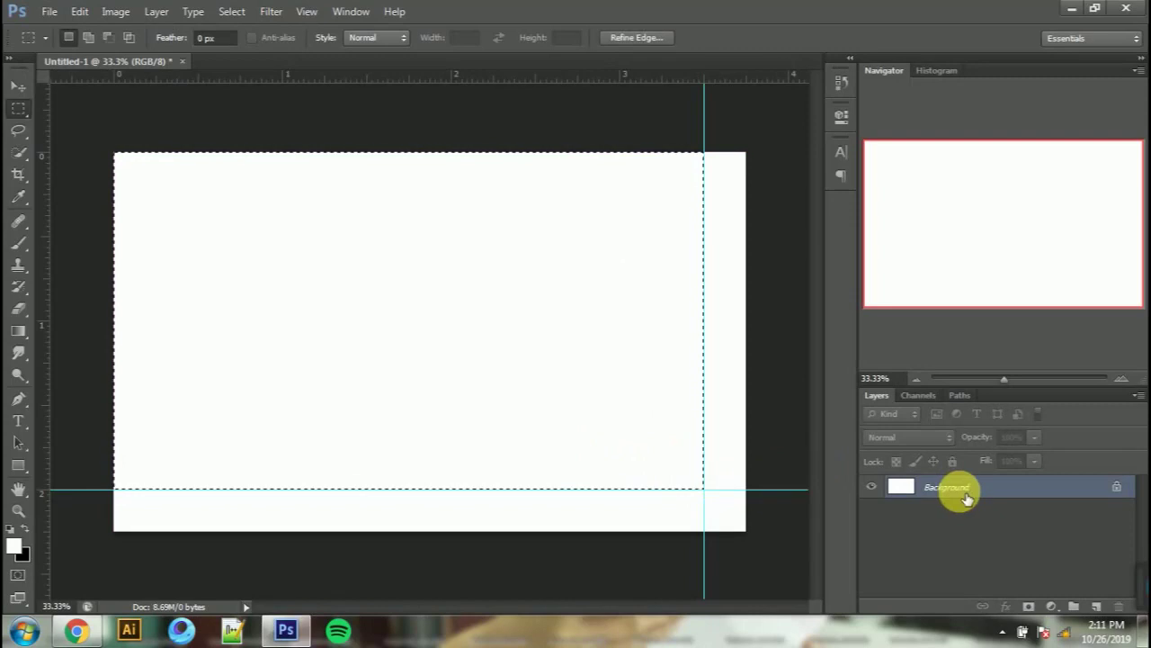
Step: Fill the selection white on a new layer and centre that rectangle on the canvas
left_click(1097, 606)
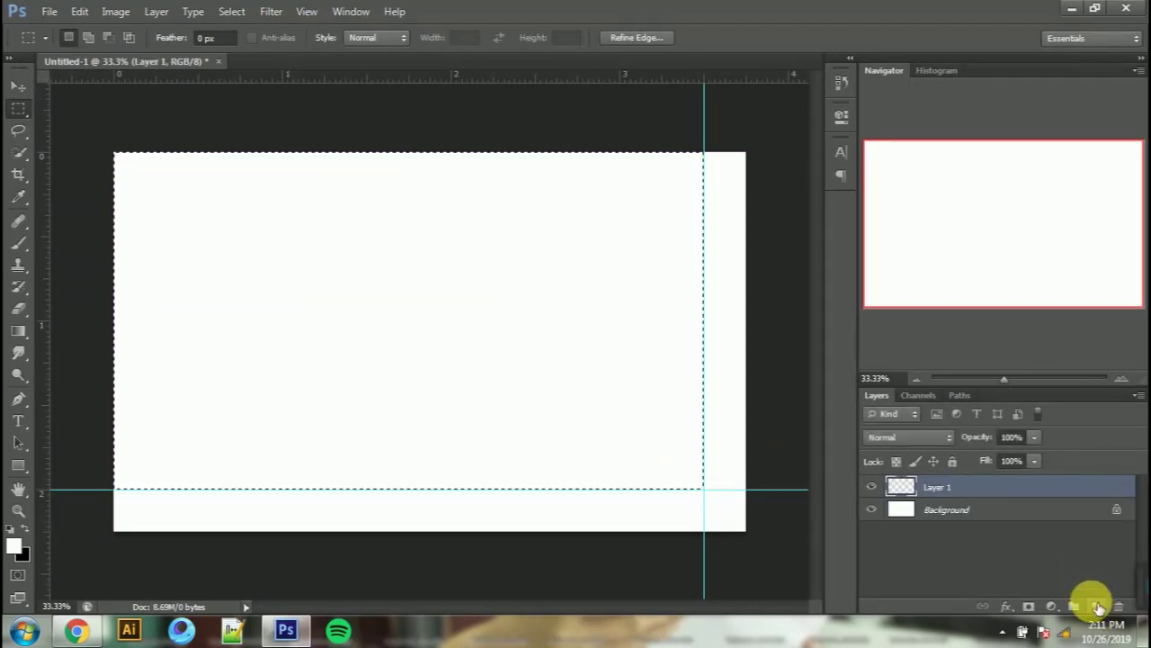
key("alt+BackSpace")
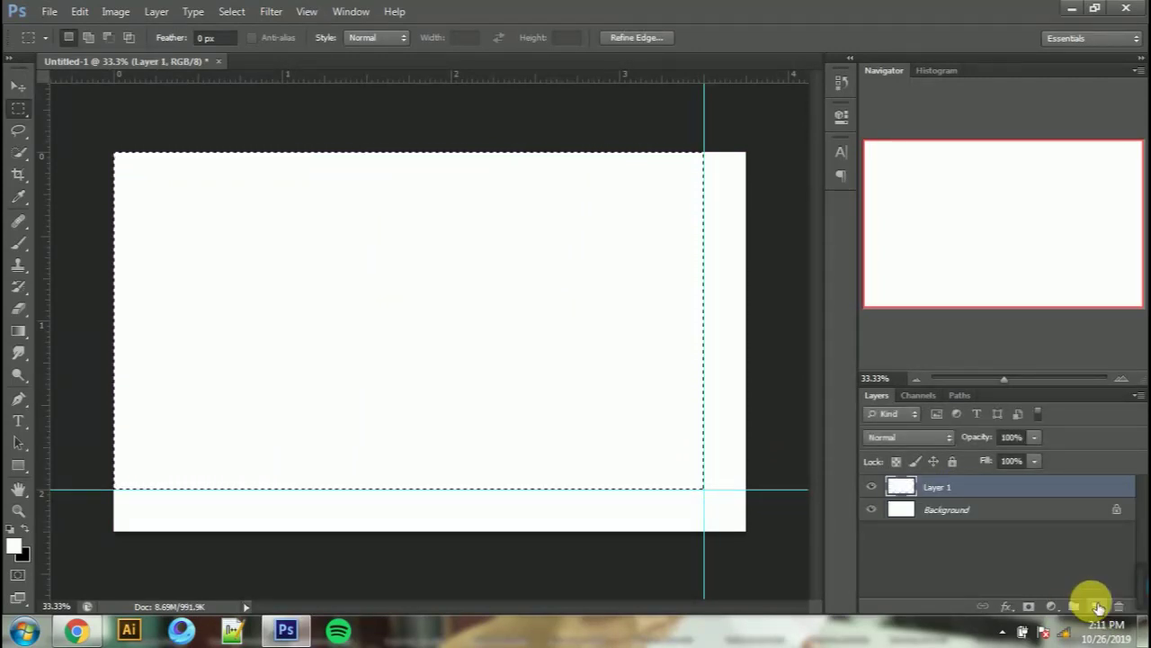
left_click(18, 88)
key("ctrl+d")
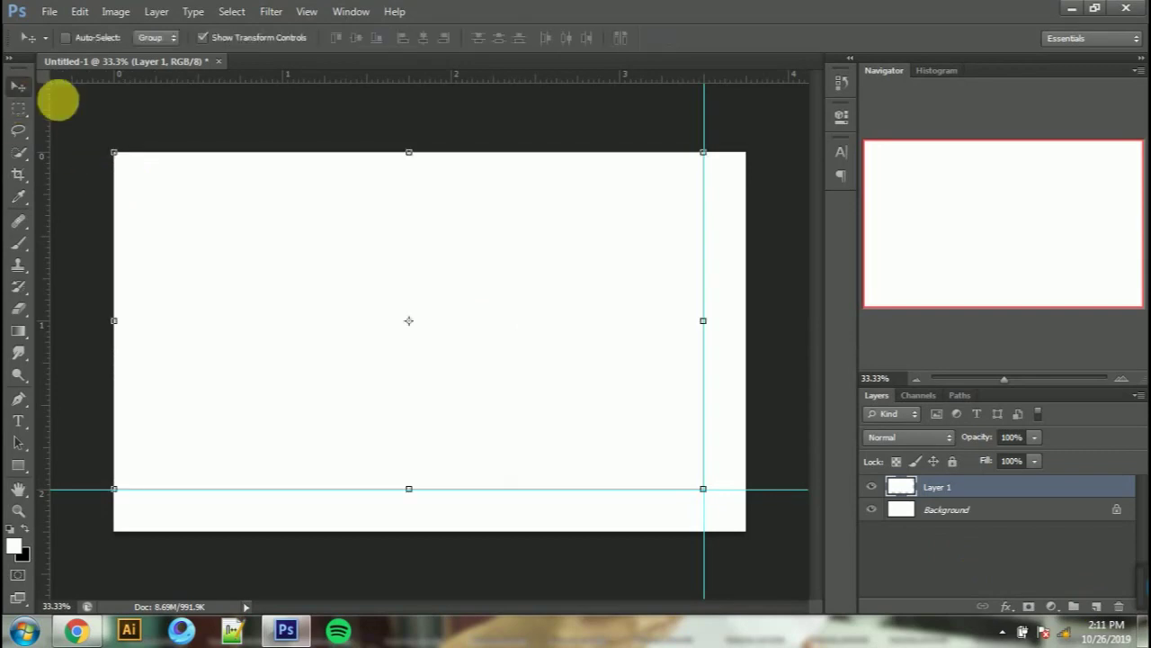
key("ctrl+a")
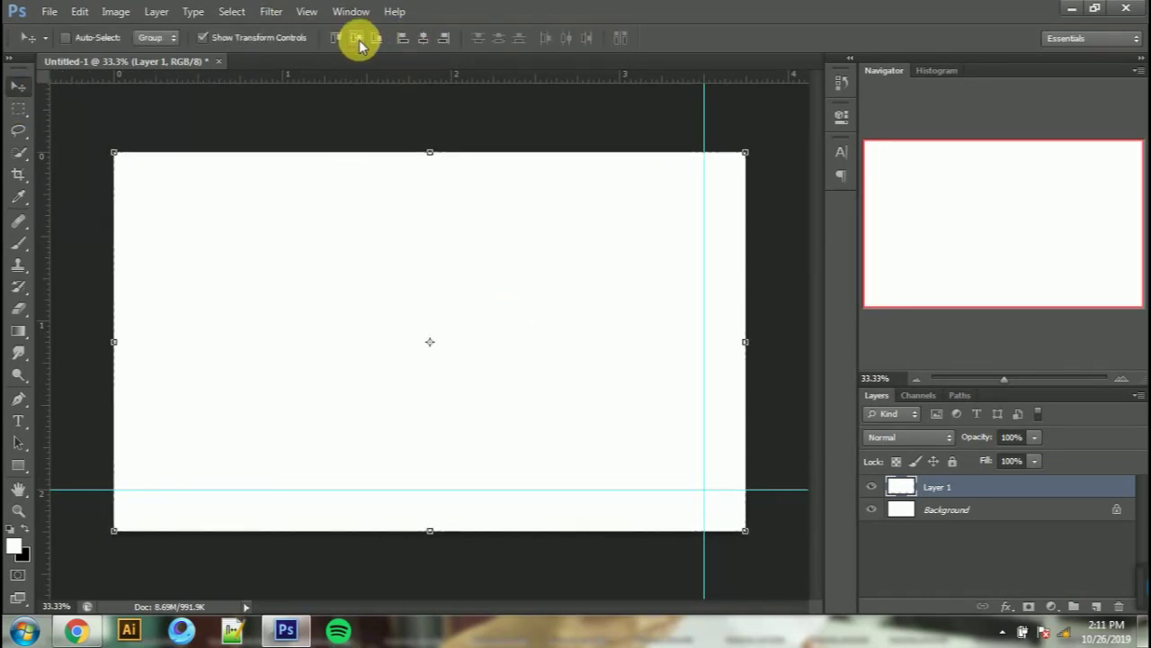
key("ctrl+d")
left_click_drag(706, 119, 733, 118)
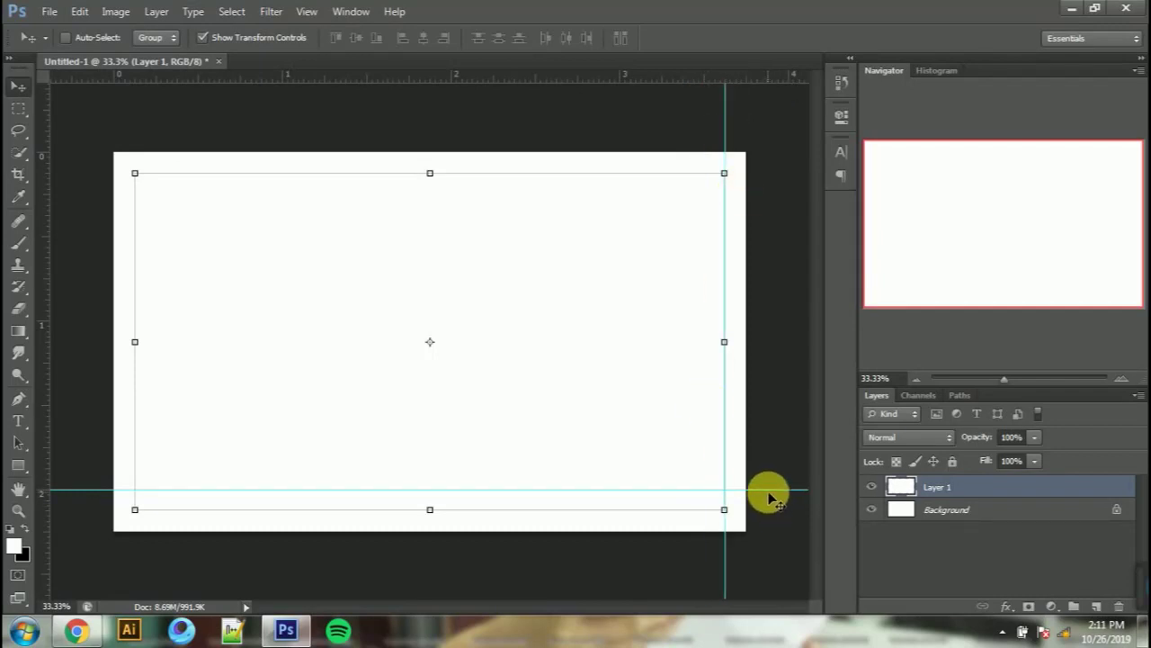
Step: Align guides to the rectangle's edges, delete the helper layer, and fit the card on screen
left_click_drag(773, 494, 772, 509)
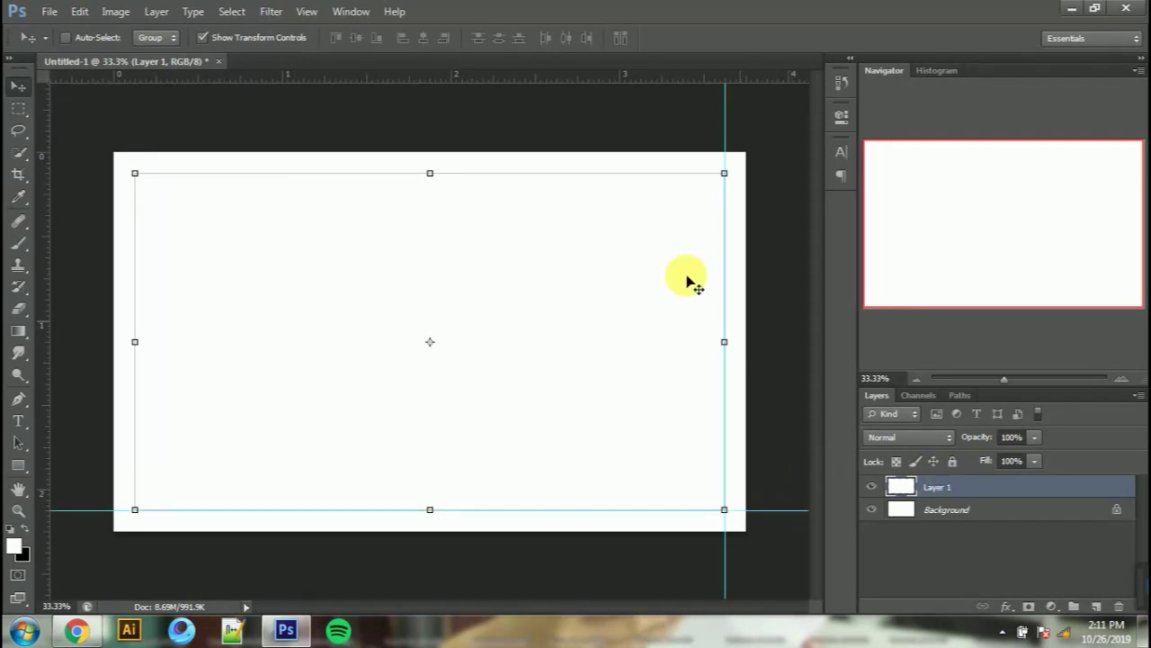
left_click_drag(344, 78, 383, 173)
left_click_drag(57, 338, 133, 397)
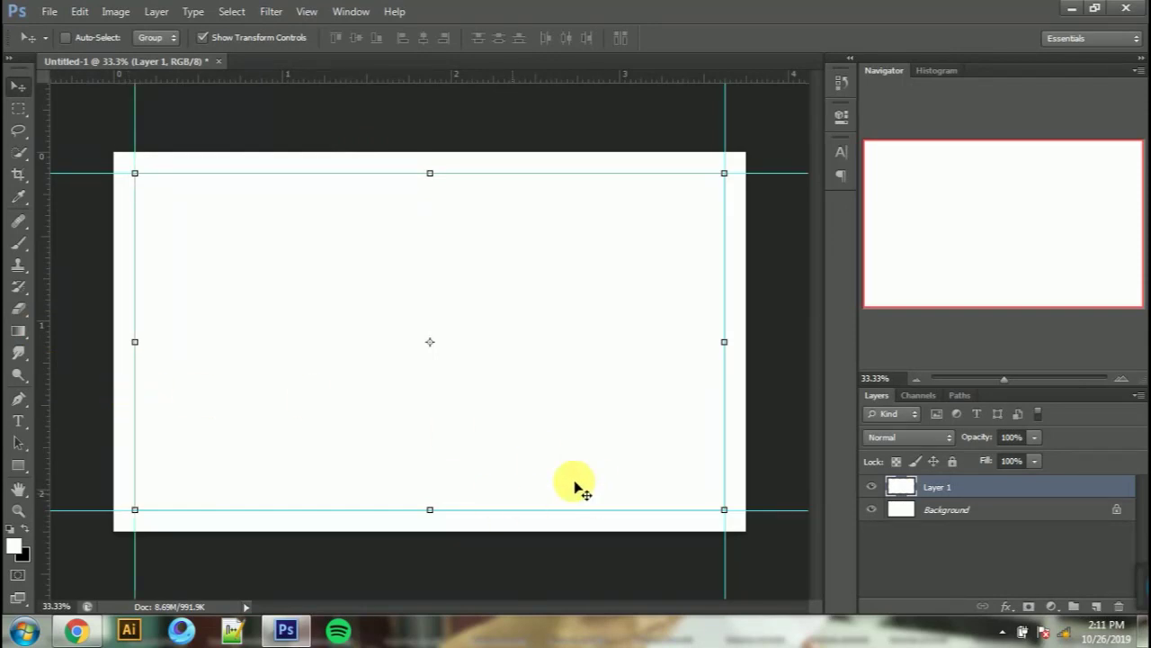
key("Delete")
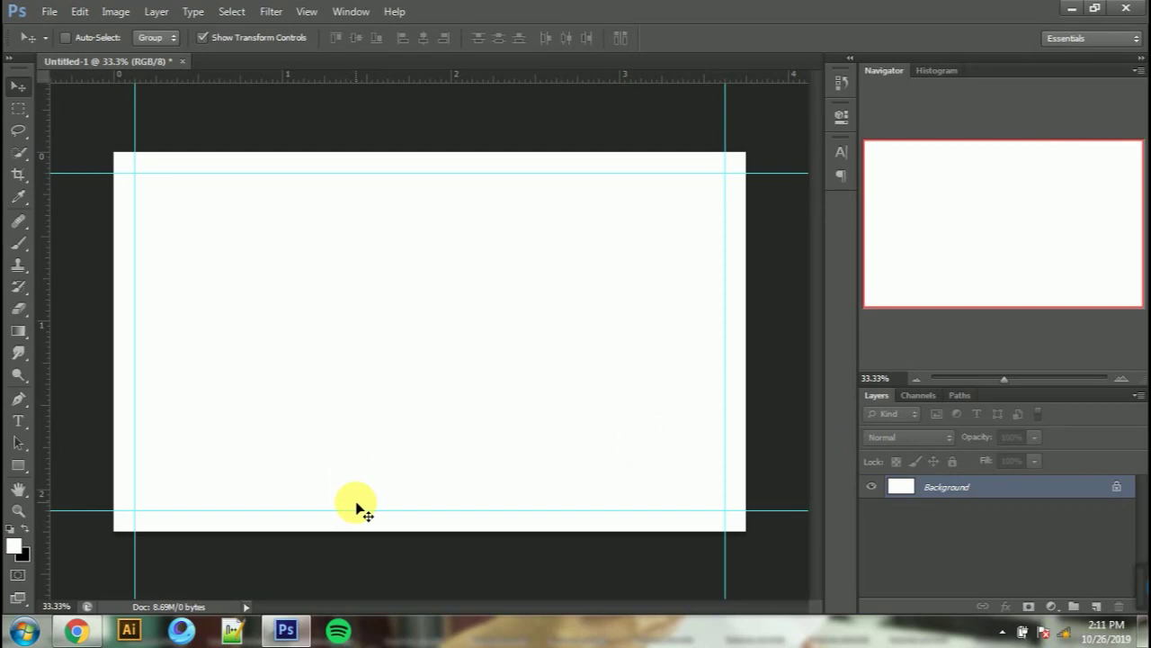
key("ctrl+0")
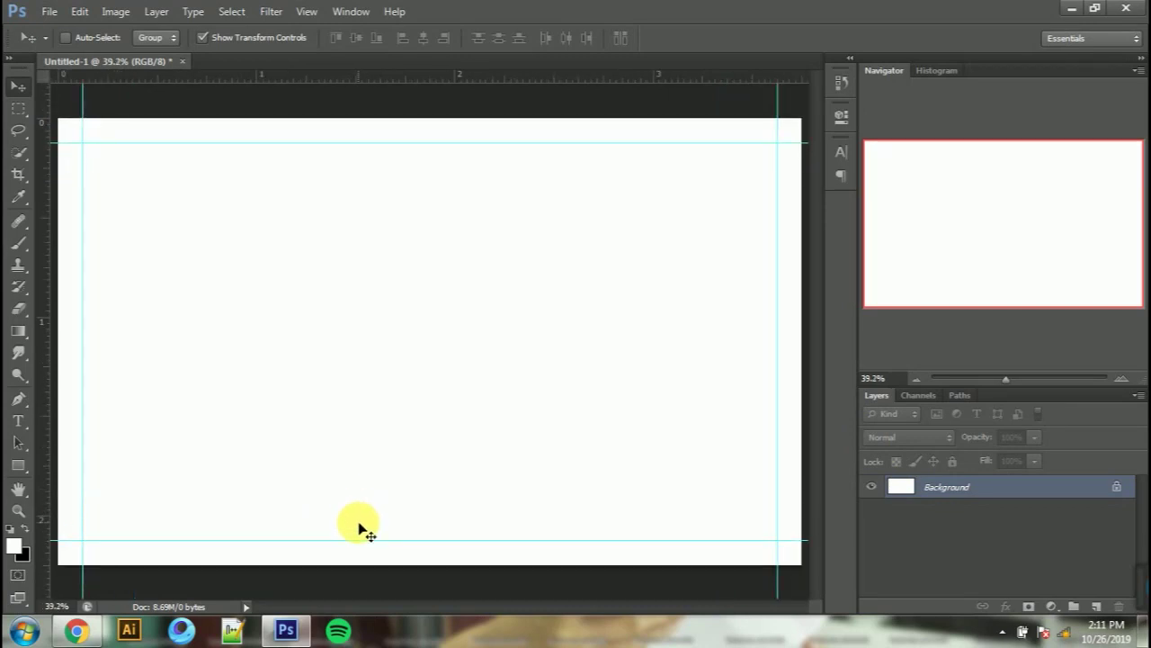
Step: Open Untitled-1.ai from the Documents library in Illustrator CS6
left_click(1141, 598)
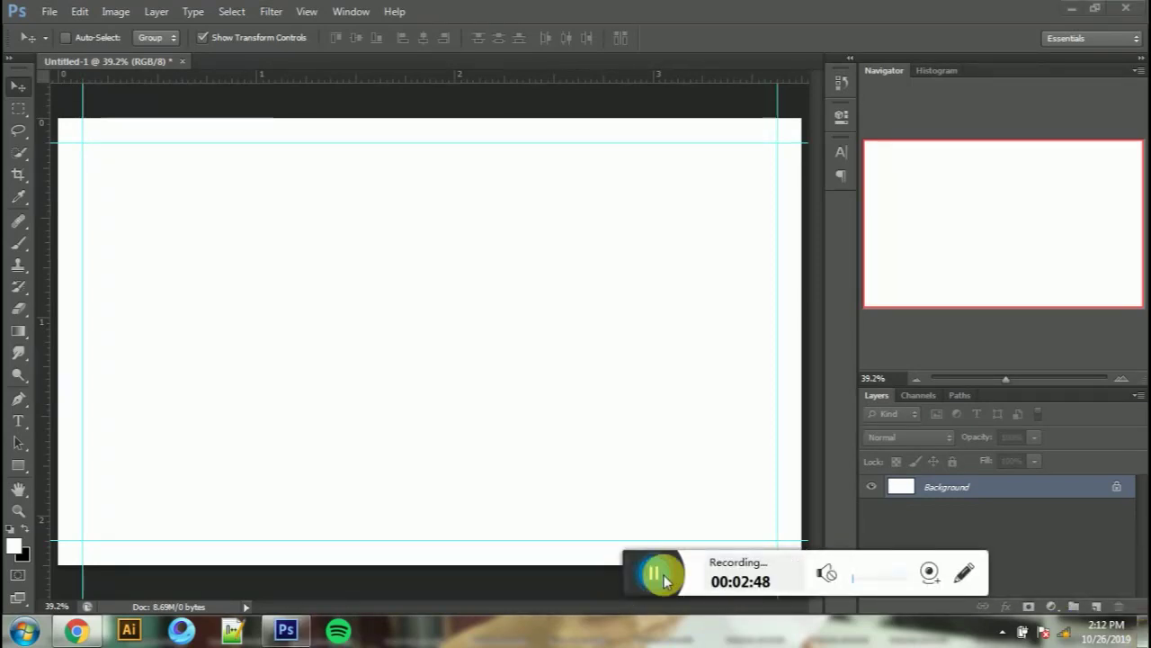
left_click(665, 580)
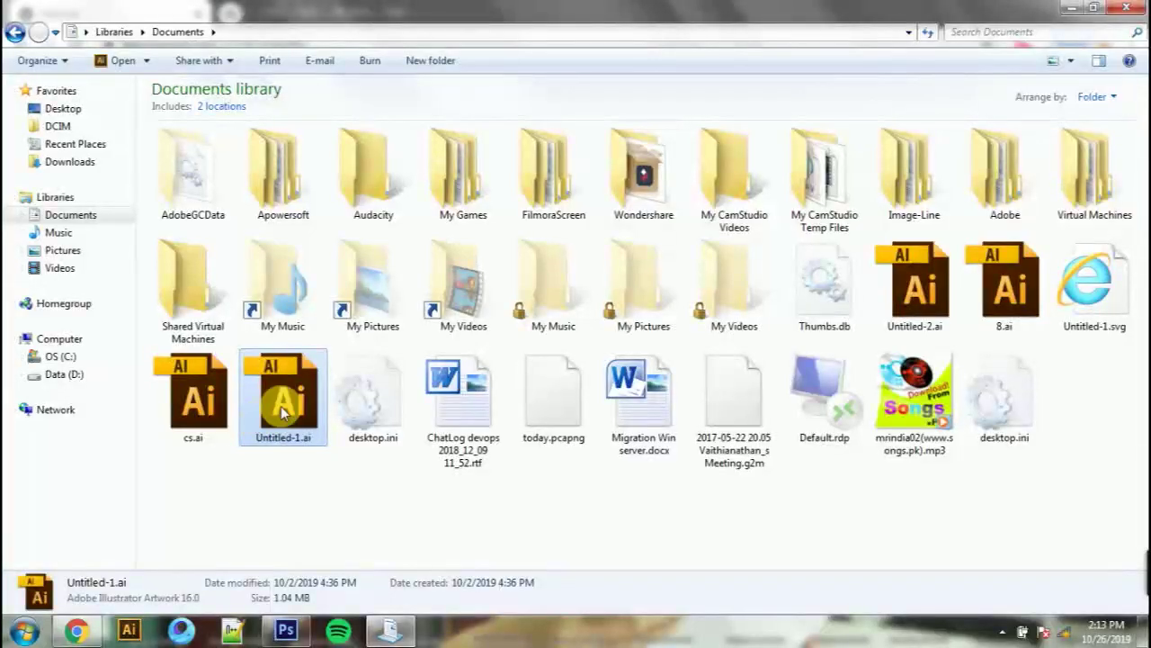
double_click(283, 405)
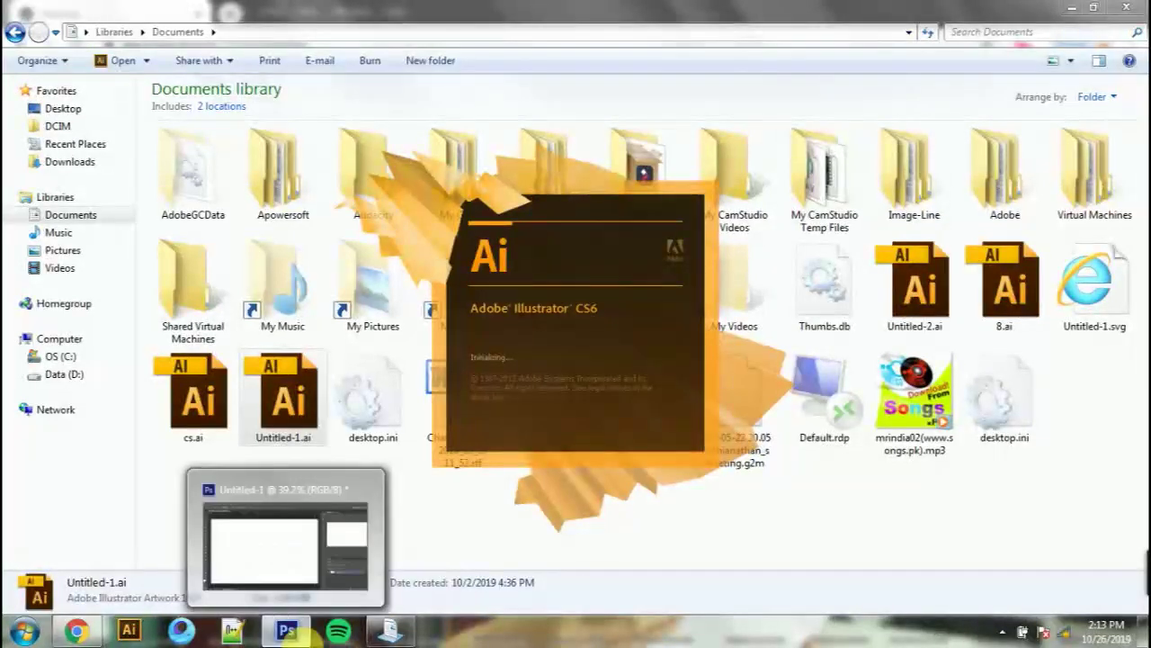
left_click(287, 631)
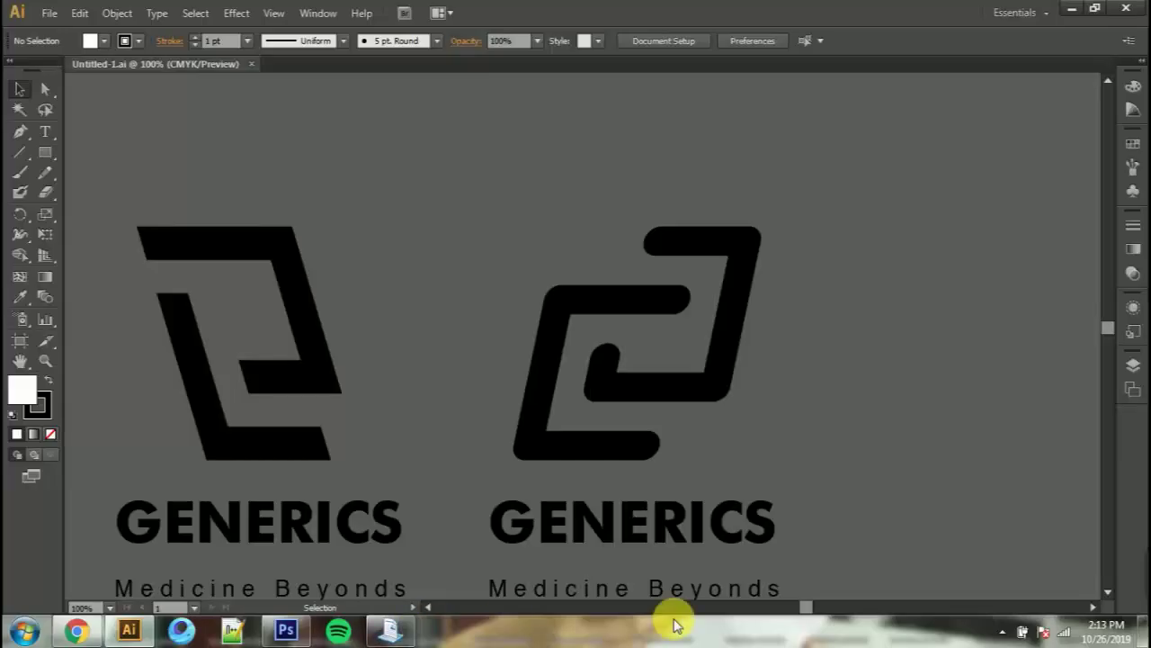
scroll(642, 542, "down", 1)
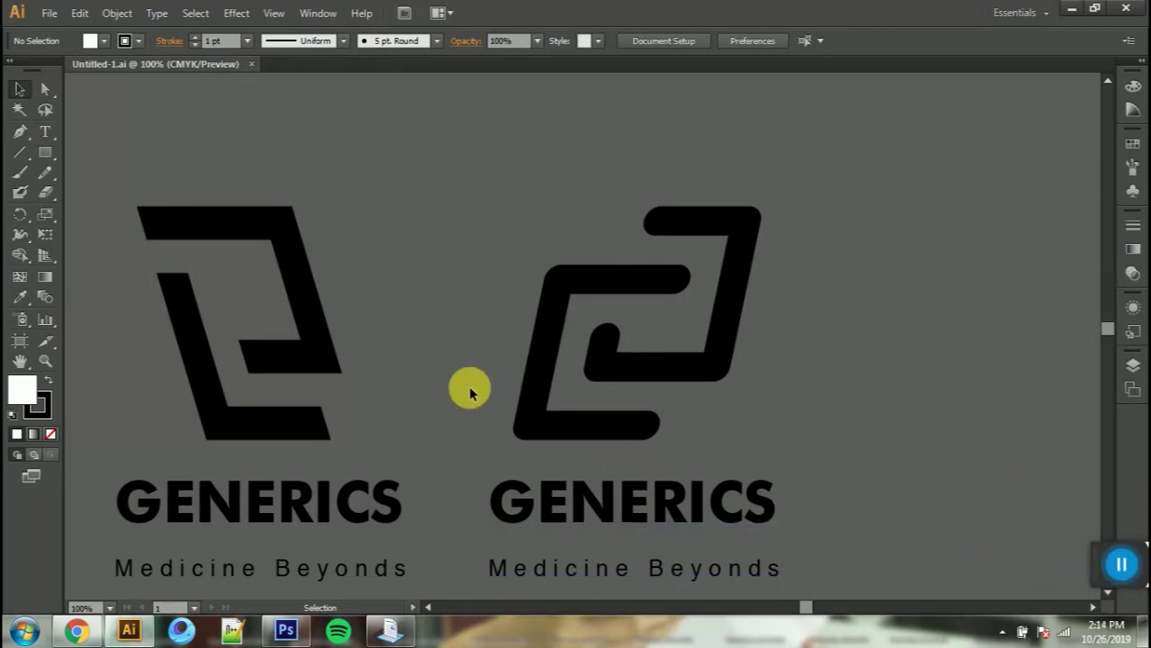
Step: Scroll through the two GENERICS logo variants in Illustrator
scroll(414, 391, "down", 4)
scroll(414, 391, "up", 3)
scroll(414, 391, "down", 2)
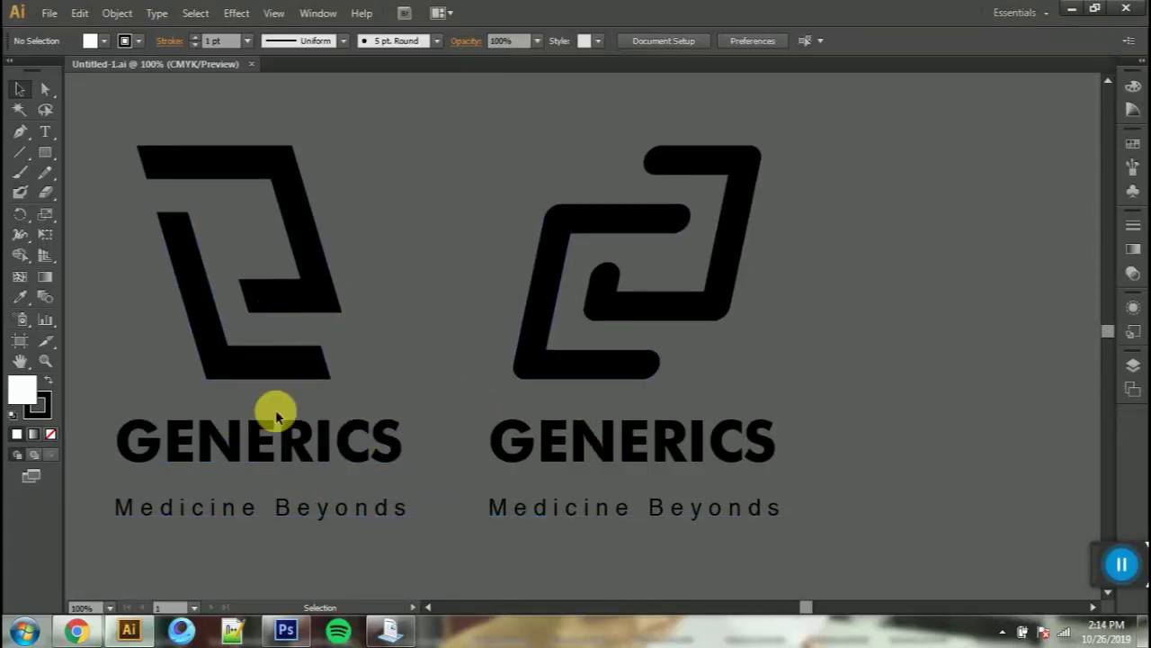
left_click(286, 632)
left_click(286, 632)
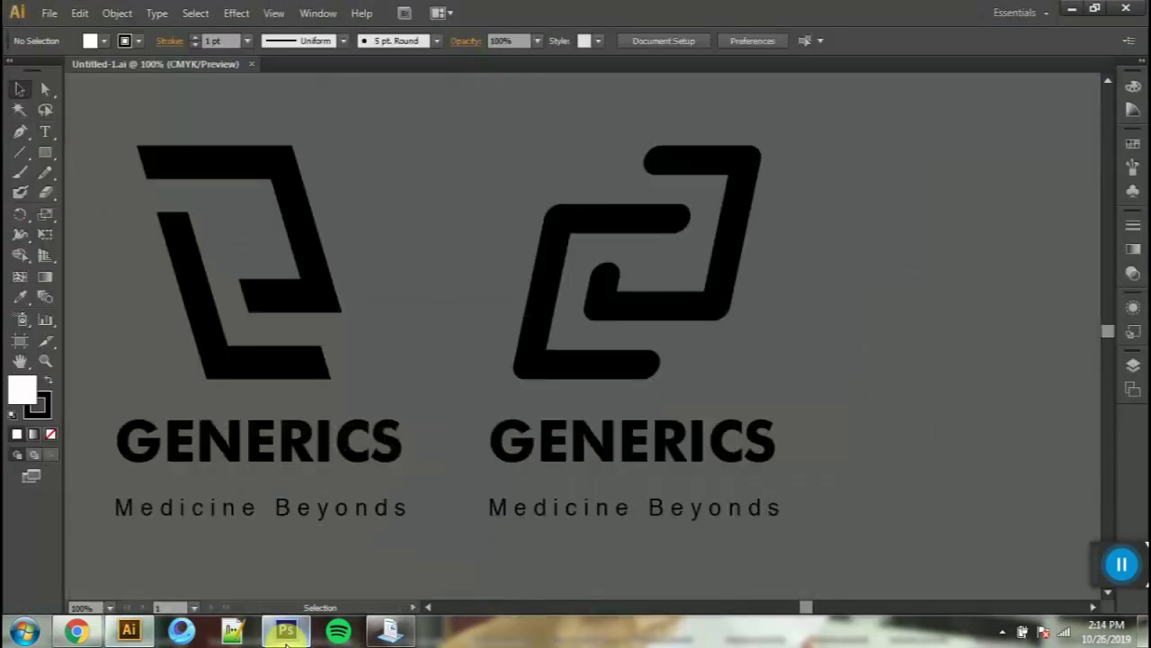
Step: Copy colour code 762EA6 from the Milanote Color code card and return to Photoshop
left_click(93, 635)
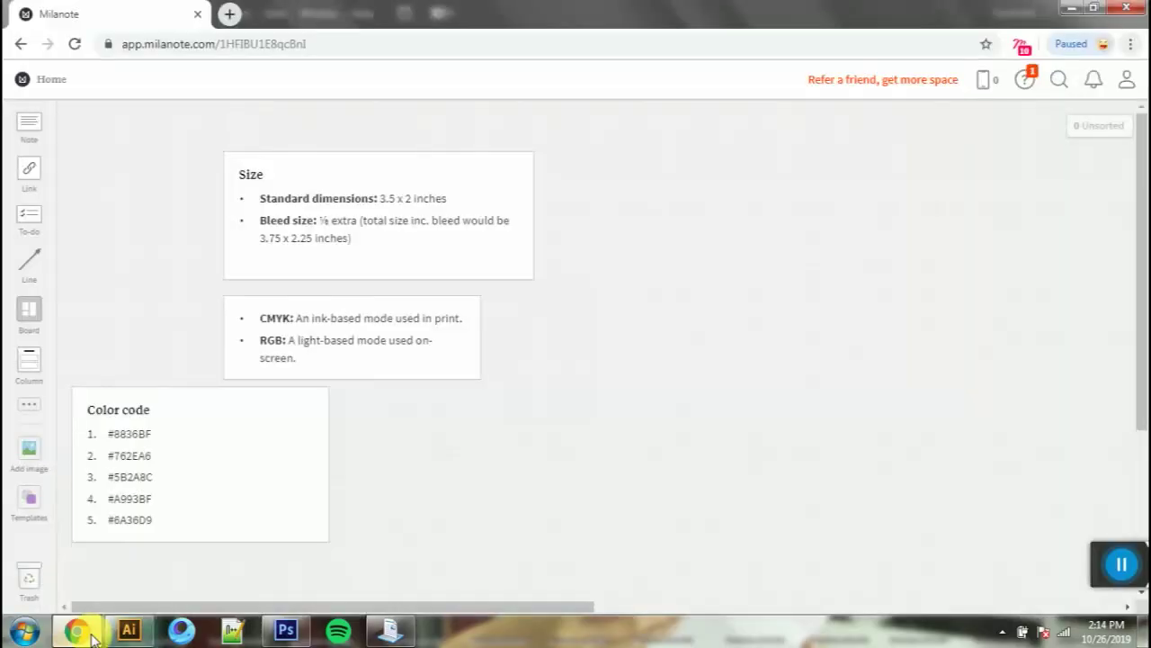
left_click(120, 459)
double_click(129, 455)
key("ctrl+c")
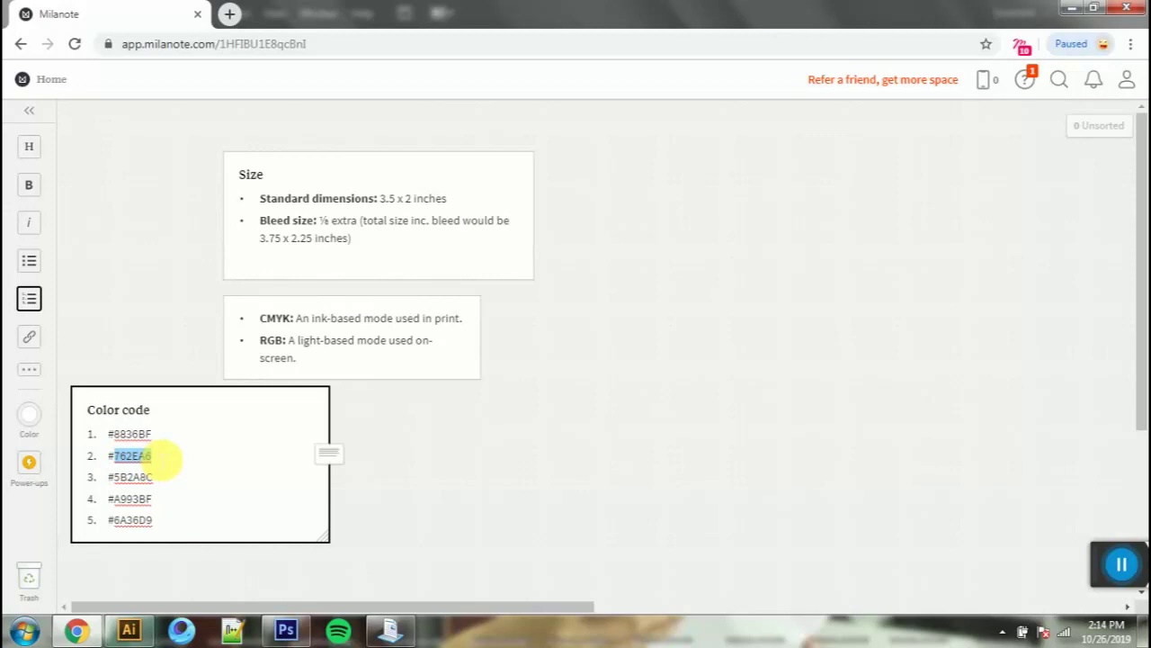
key("alt+Tab")
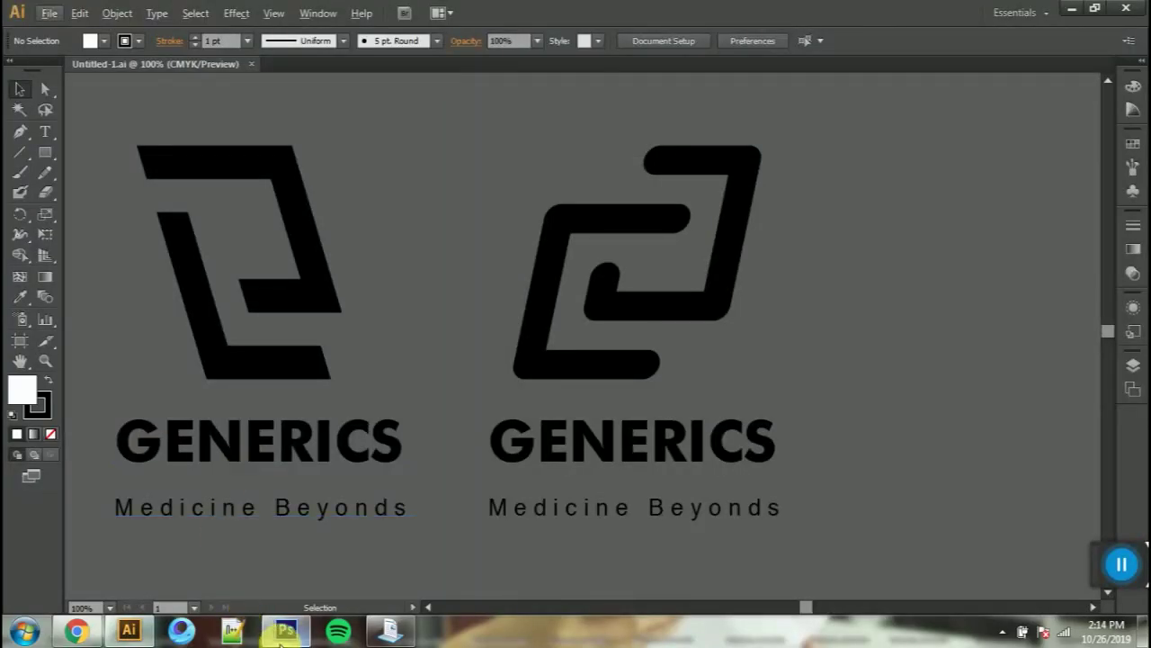
left_click(284, 633)
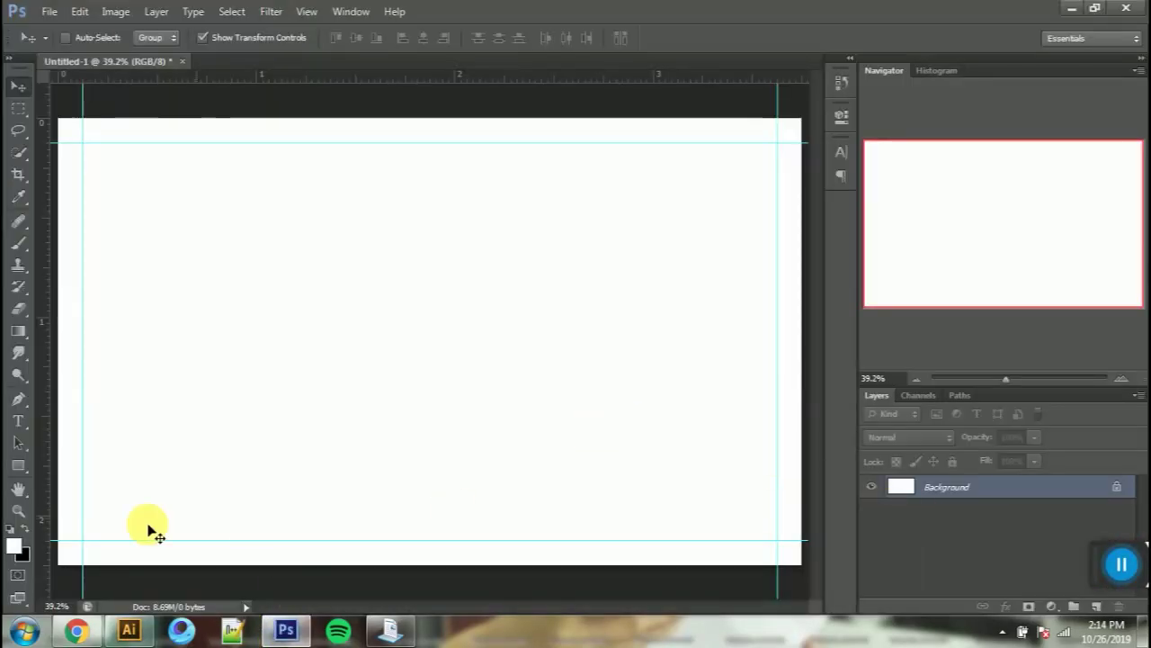
Step: Set the foreground colour to #762EA6 and fill the card background purple
left_click(14, 544)
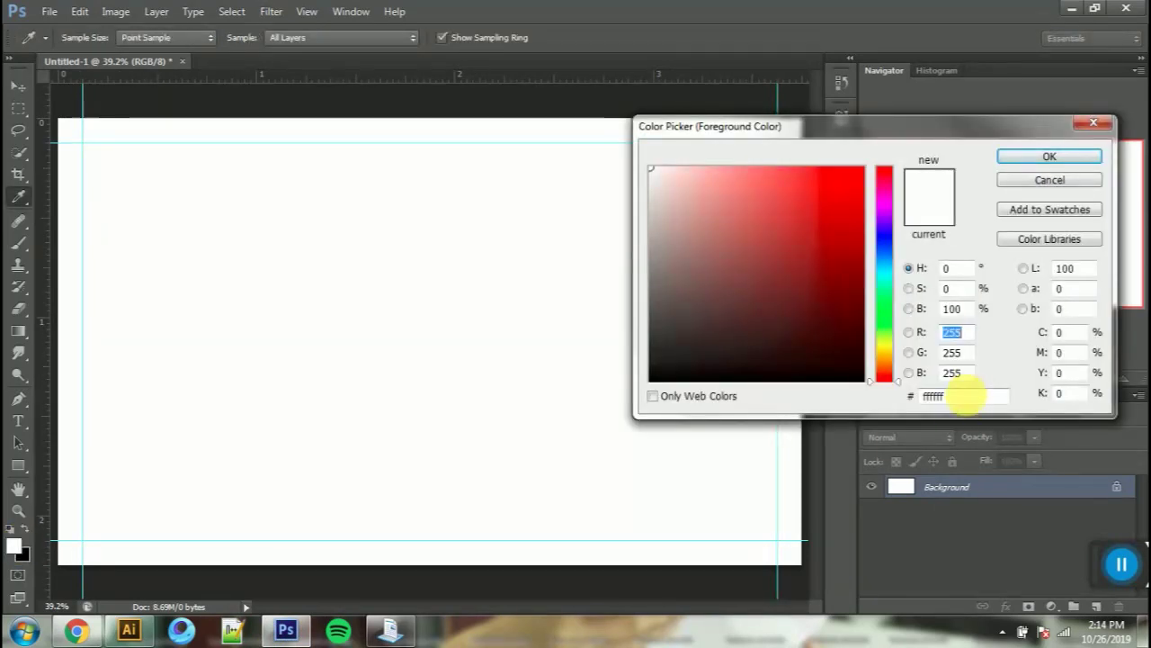
key("ctrl+v")
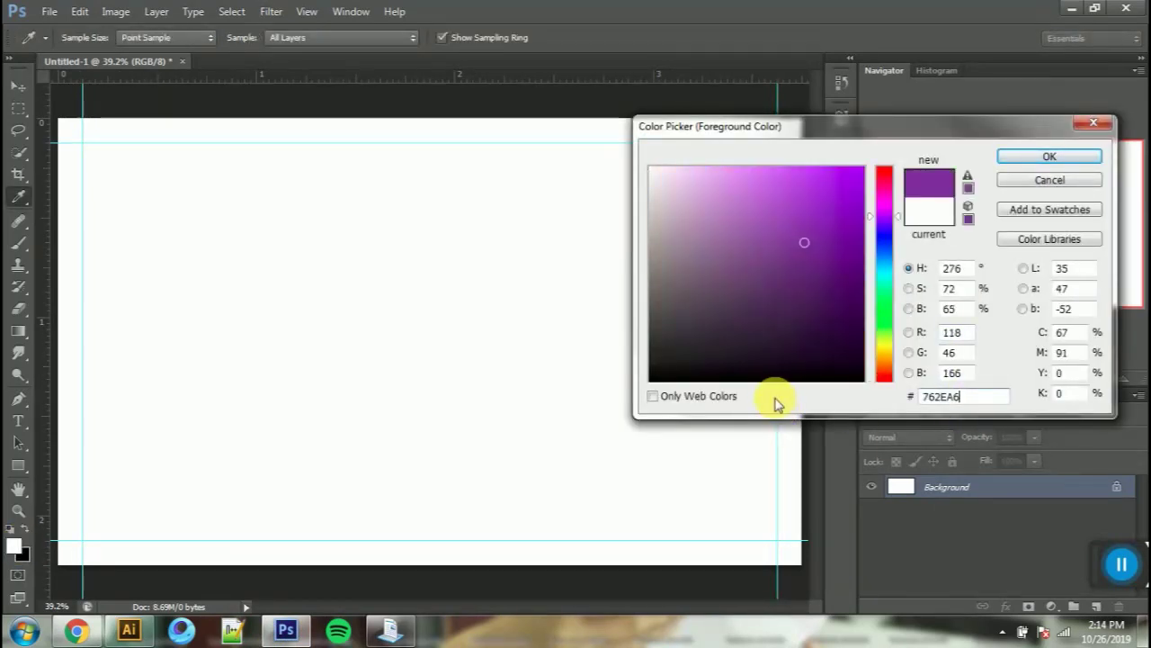
key("Return")
key("alt+BackSpace")
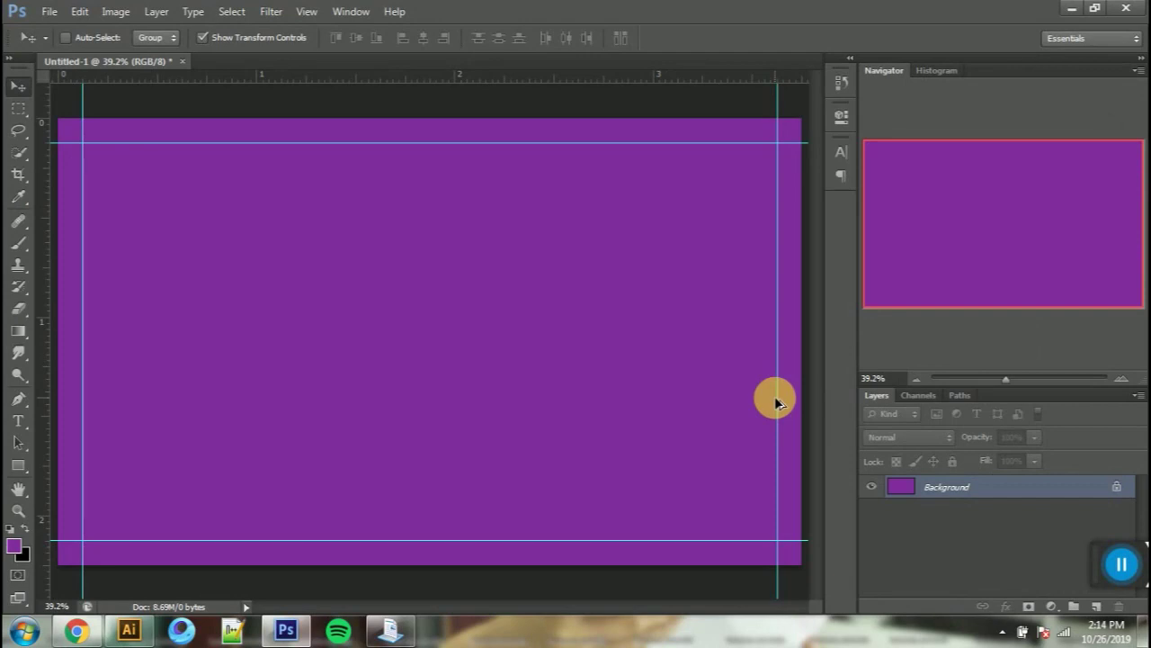
Step: Drag the angular GENERICS logo mark from Illustrator onto the purple card
key("alt+Tab")
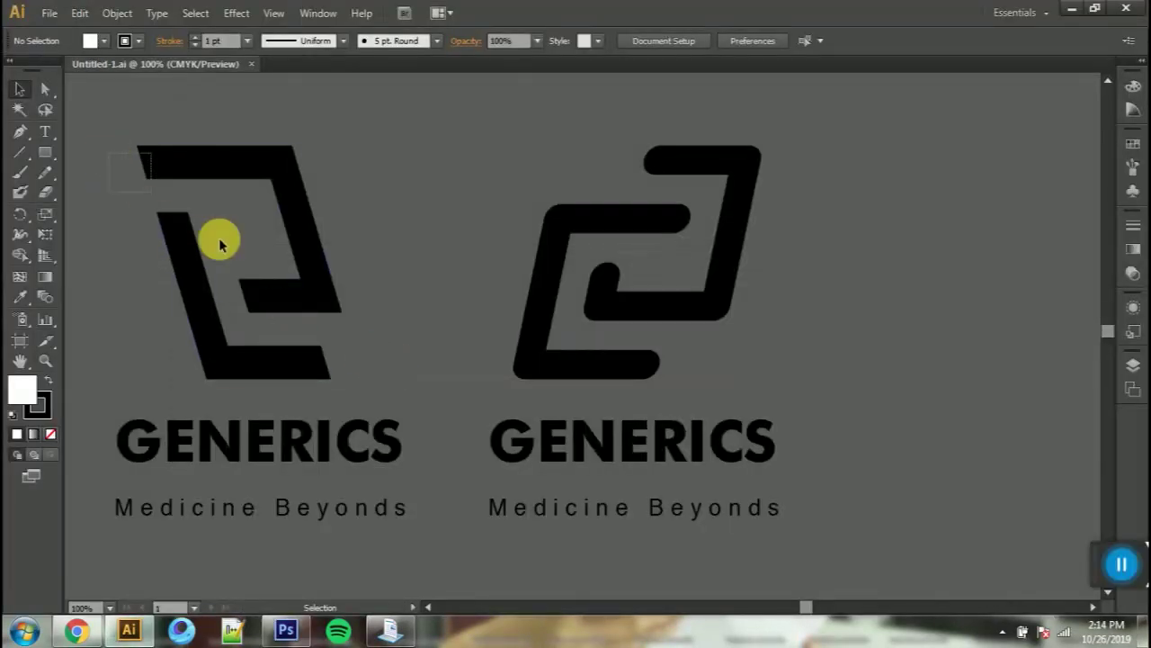
left_click(299, 292)
left_click_drag(301, 300, 493, 331)
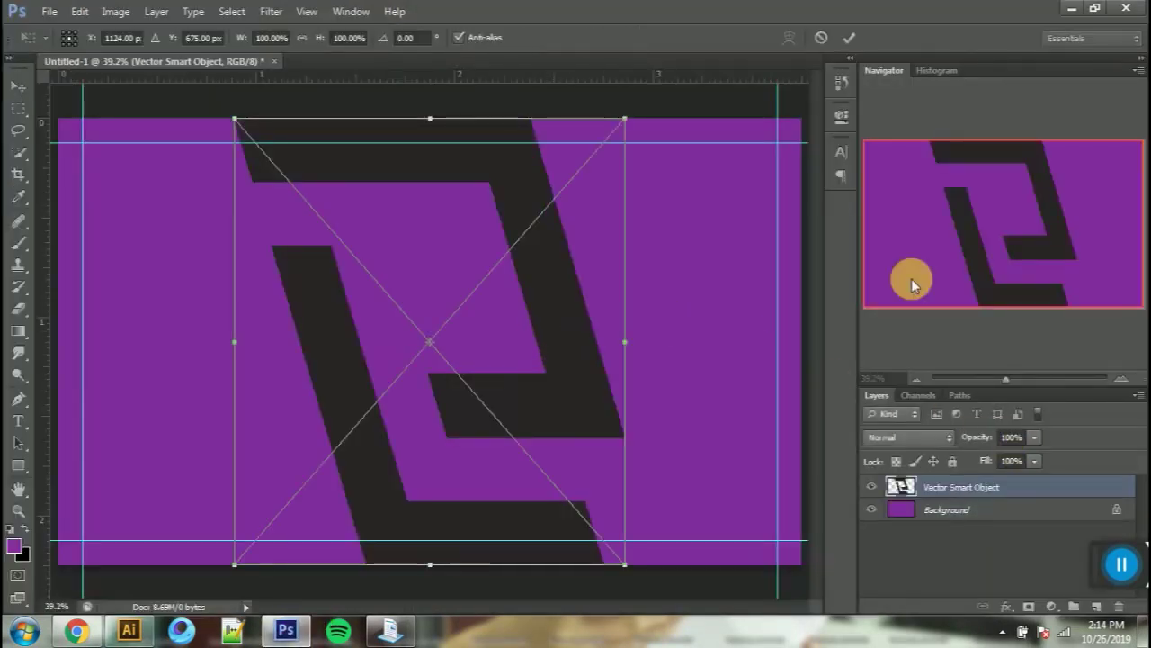
Step: Commit the placed logo and give it a white Color Overlay layer style
left_click(850, 39)
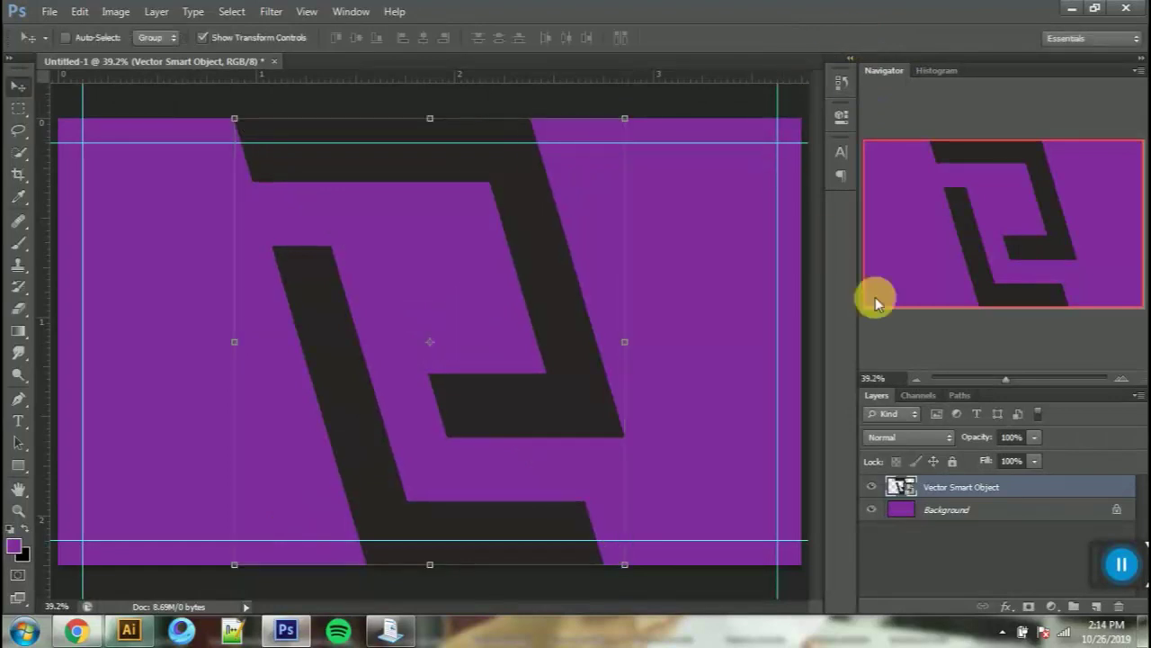
right_click(994, 490)
left_click(825, 27)
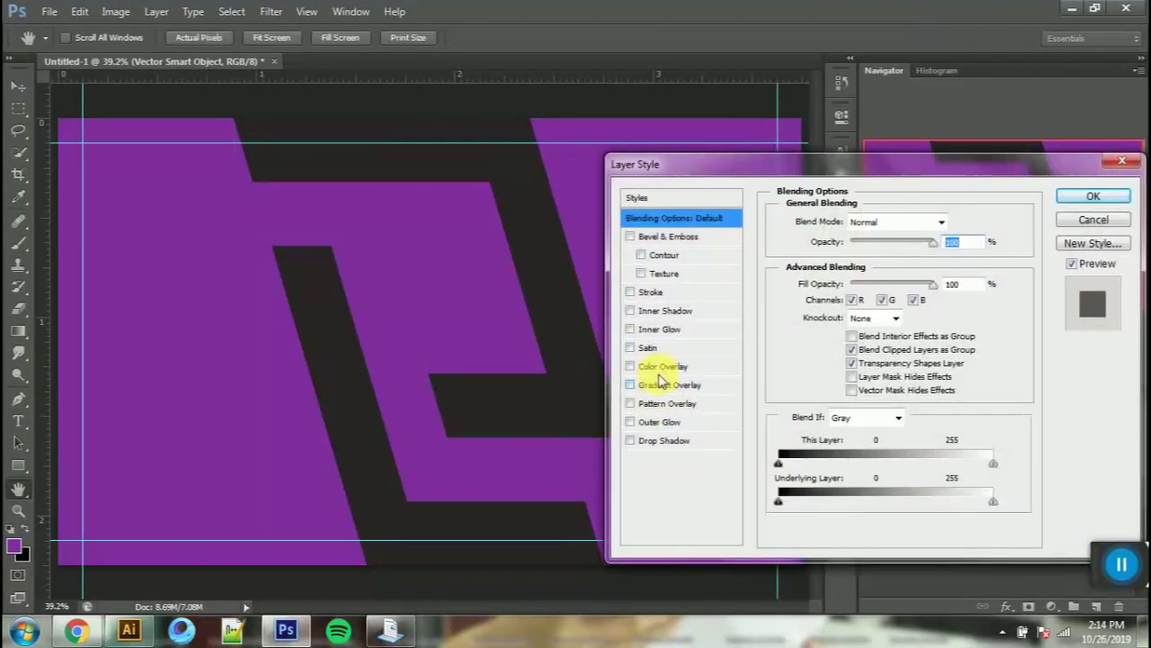
left_click(662, 367)
left_click(956, 218)
left_click_drag(697, 281, 348, 59)
left_click(1075, 162)
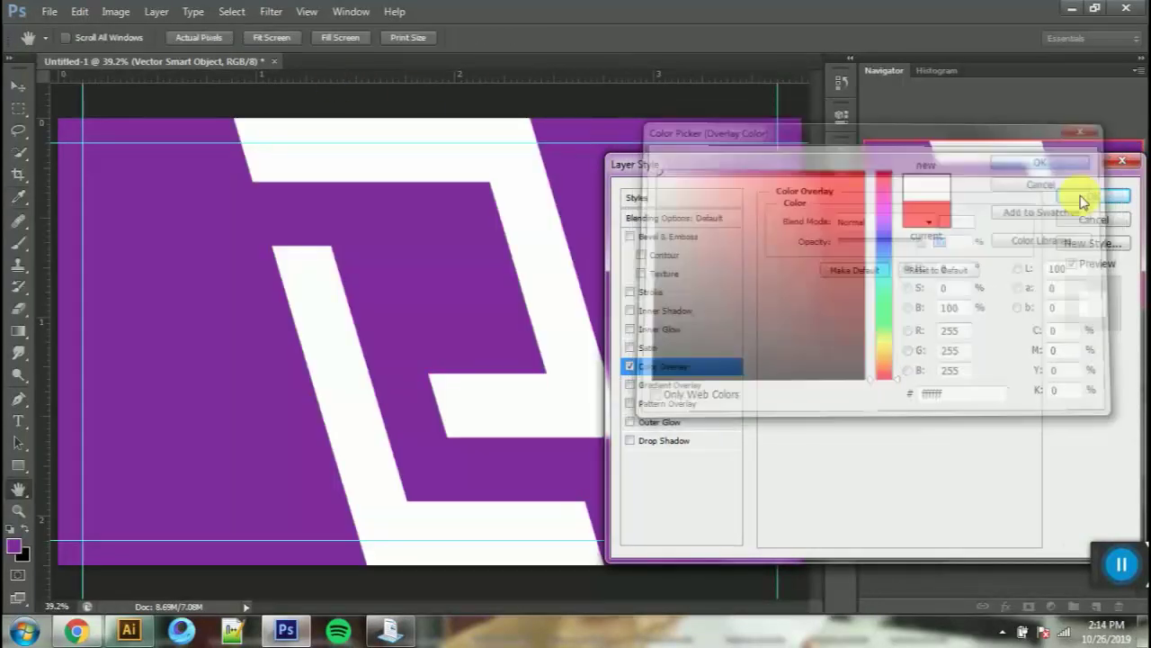
left_click(1087, 196)
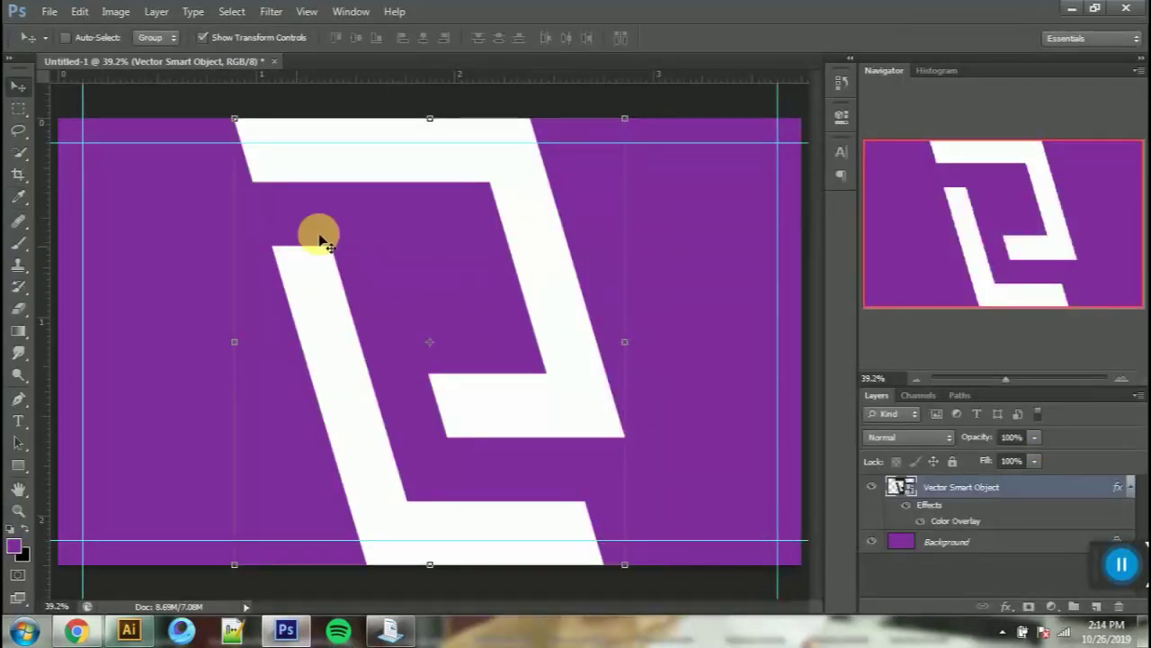
Step: Scale the logo down and move it into the card's top-left corner
left_click_drag(622, 120, 310, 479)
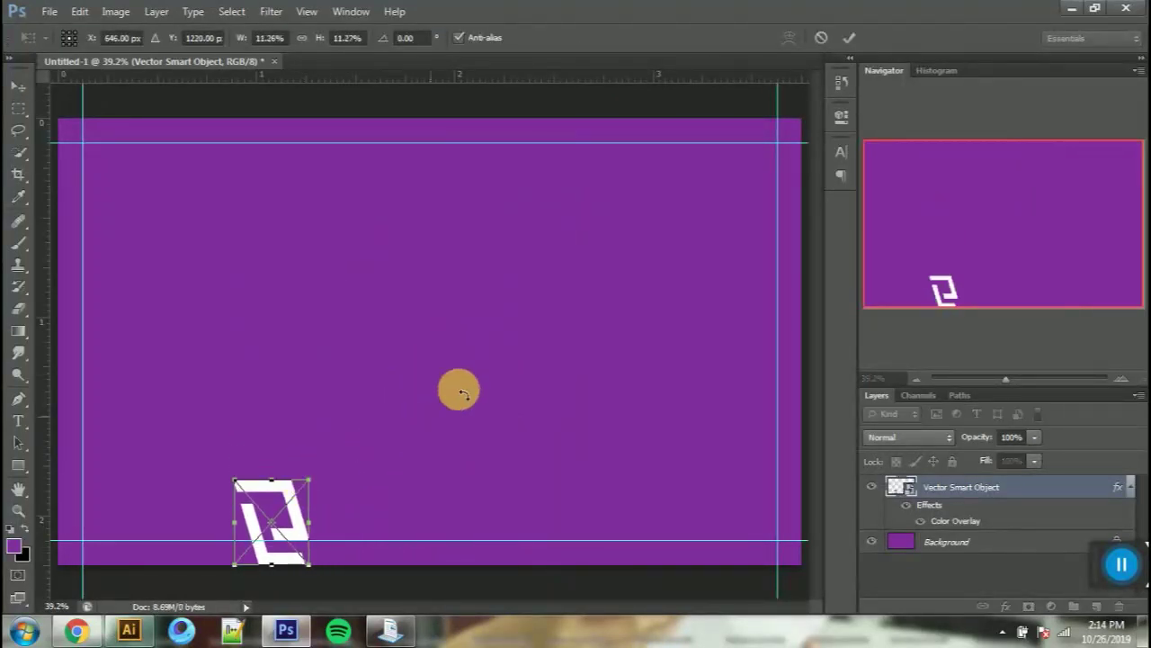
left_click(846, 50)
left_click_drag(477, 558, 320, 177)
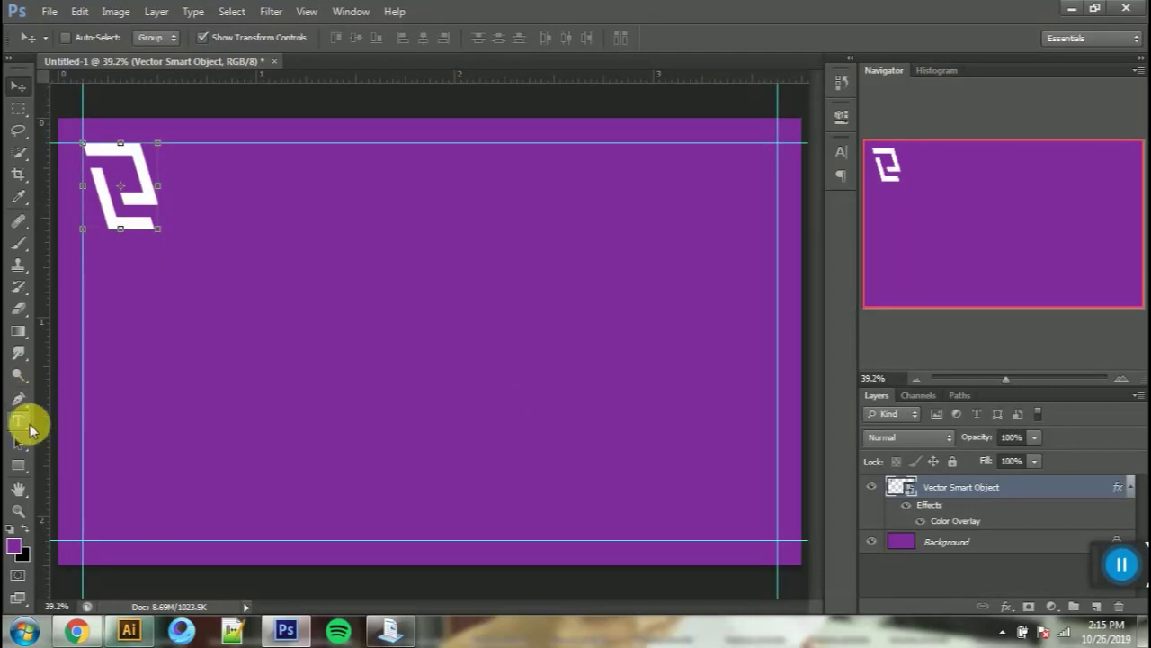
Step: Type GENARICS on the card and colour the text white
left_click(18, 420)
left_click(356, 418)
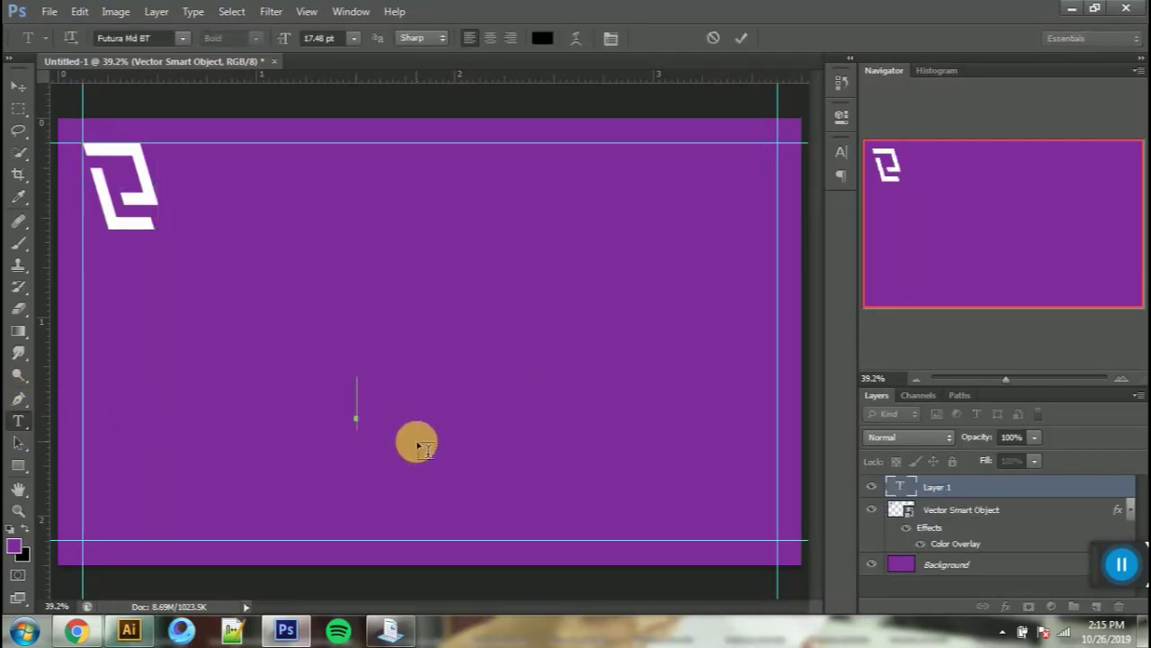
type("GW")
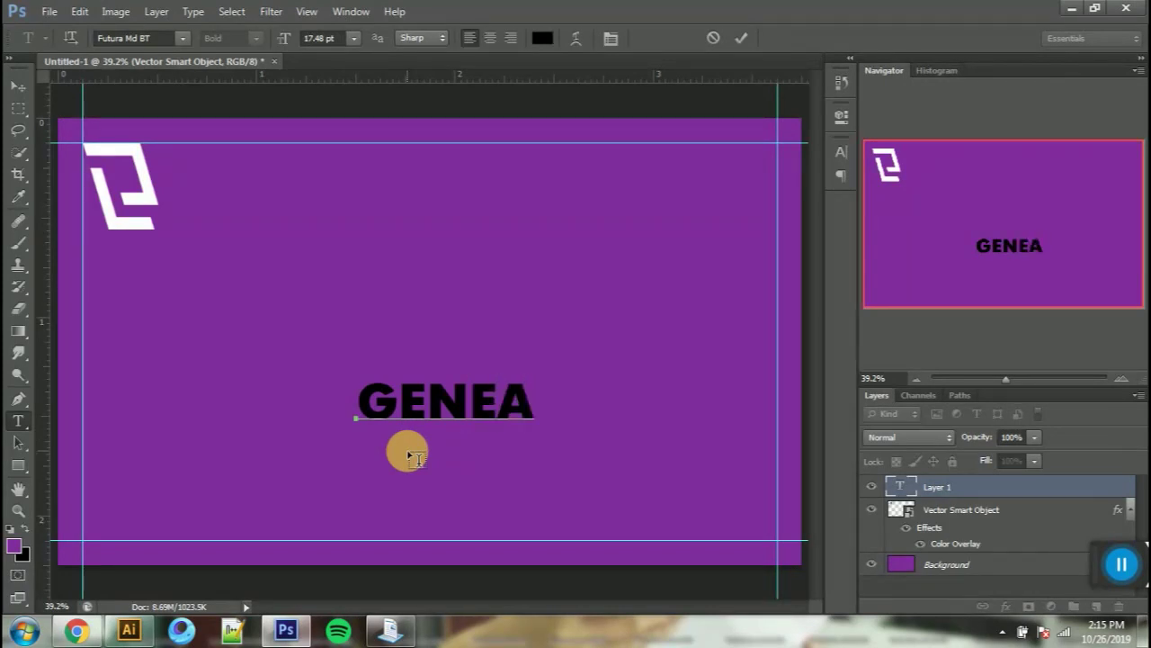
key("Delete")
key("BackSpace")
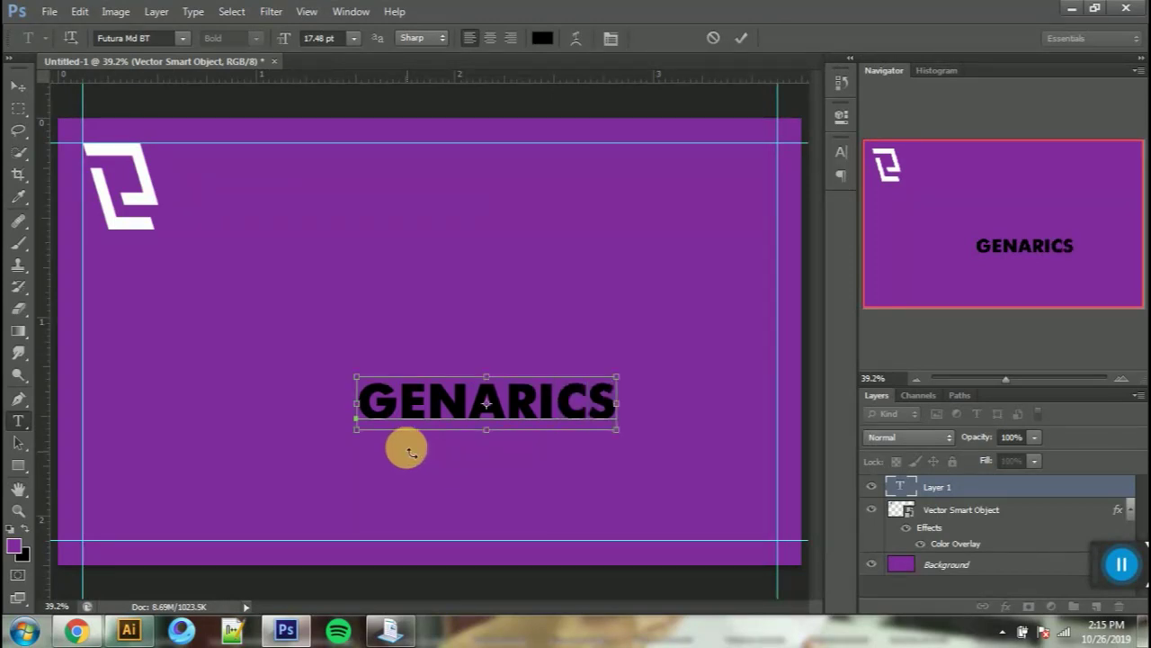
key("ctrl+a")
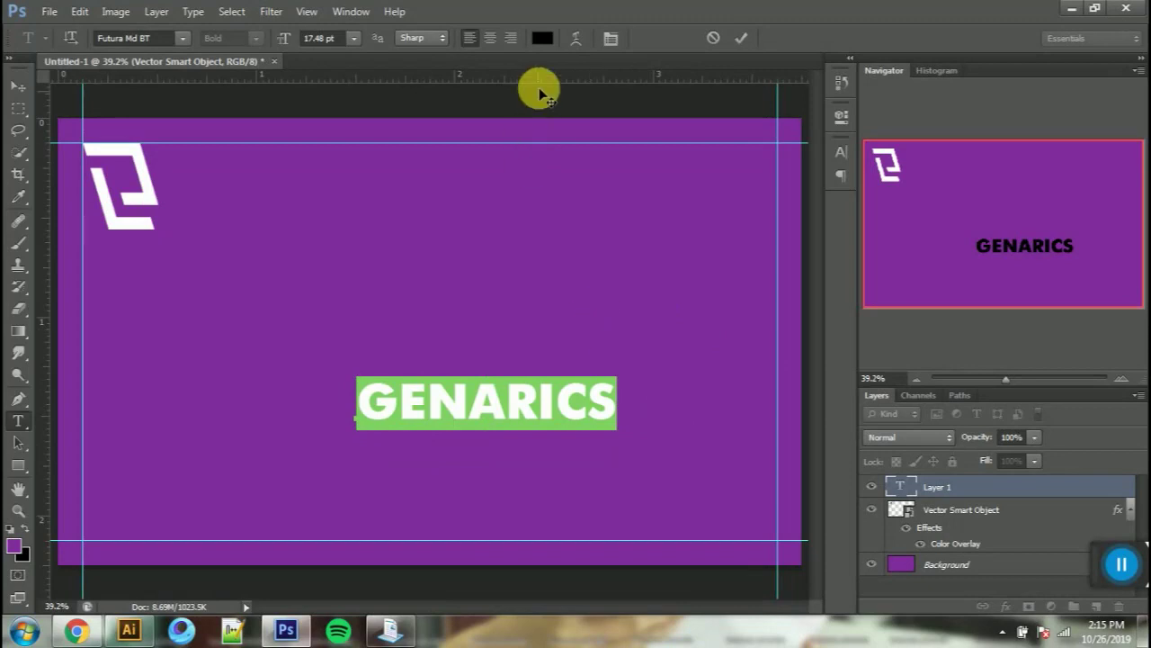
left_click(542, 38)
left_click(130, 191)
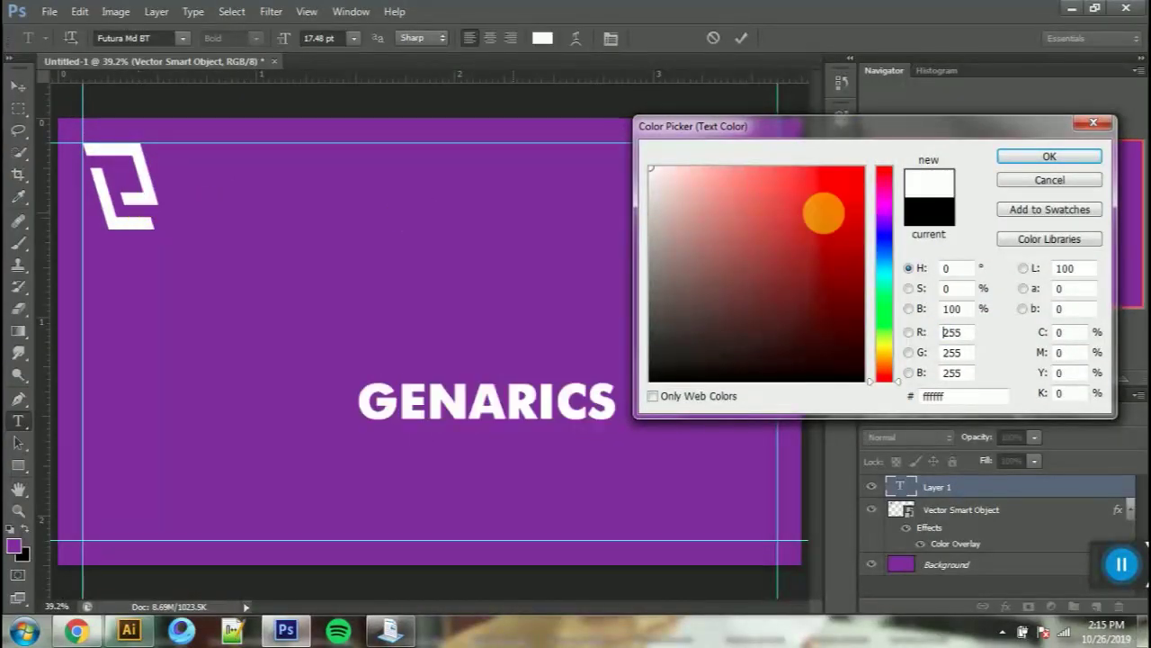
left_click(1019, 162)
Step: Set GENARICS tracking to 75, remove Faux Bold, and enlarge it beside the logo
left_click(612, 38)
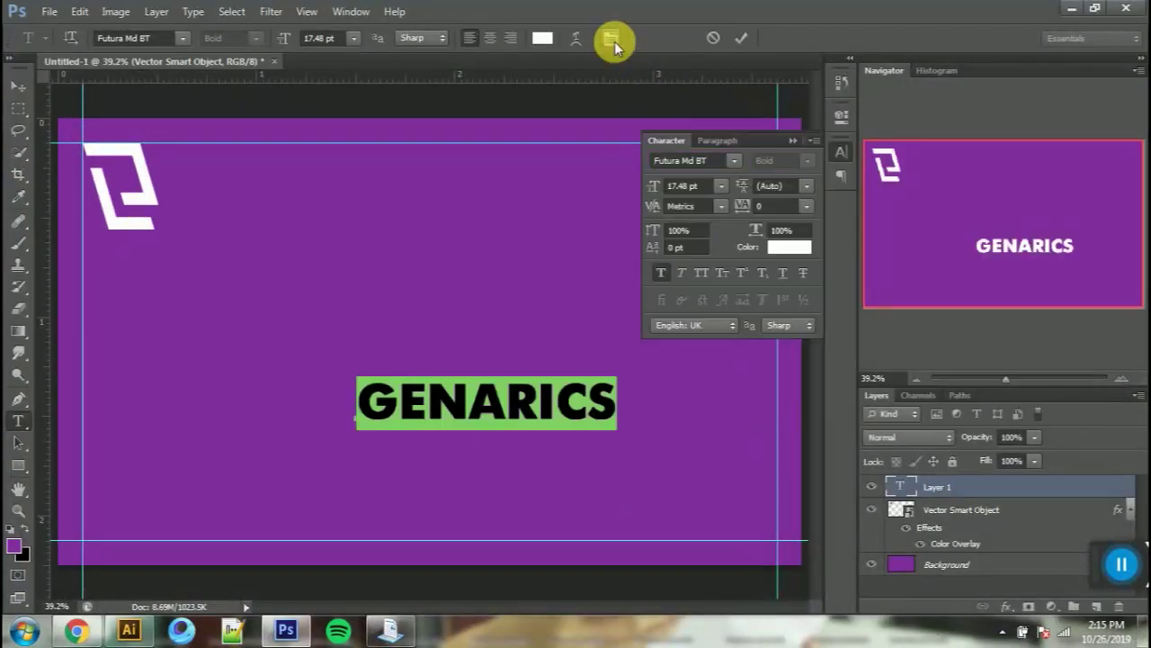
left_click(809, 207)
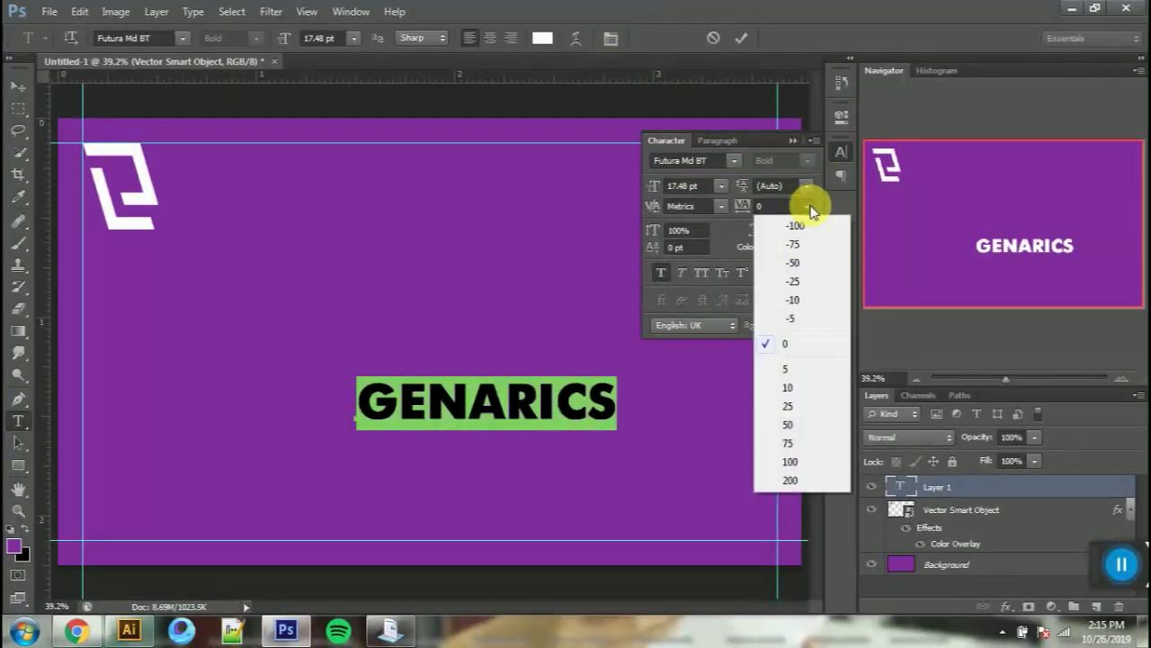
left_click(792, 444)
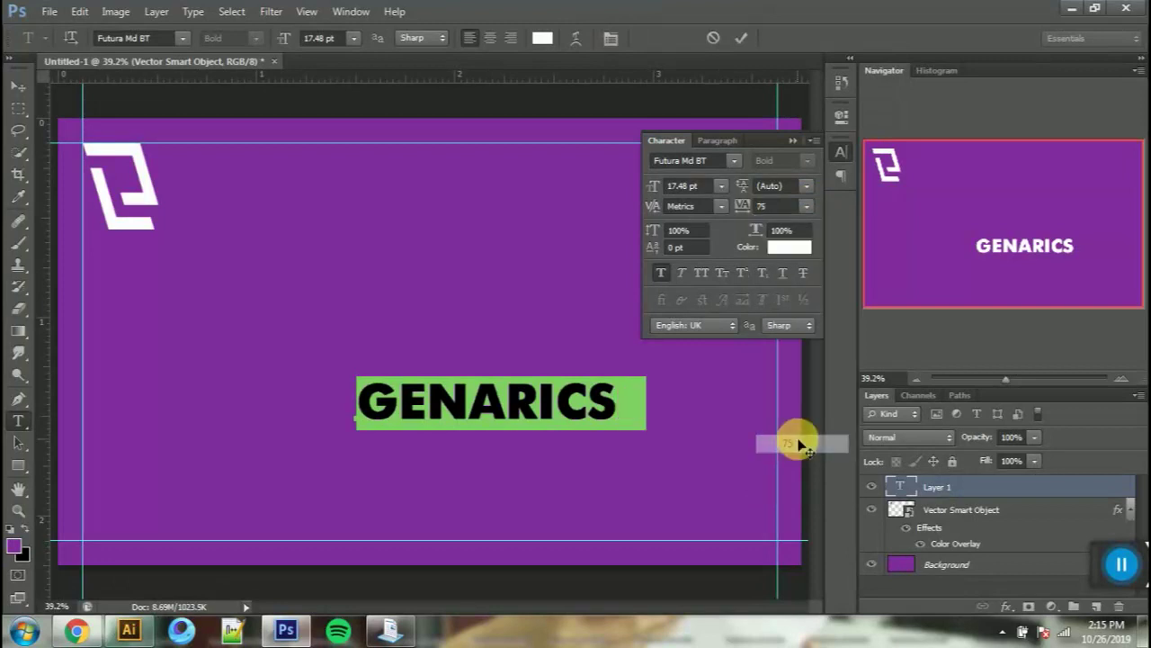
left_click(13, 87)
left_click(657, 274)
left_click_drag(585, 415, 516, 162)
left_click_drag(479, 215, 639, 248)
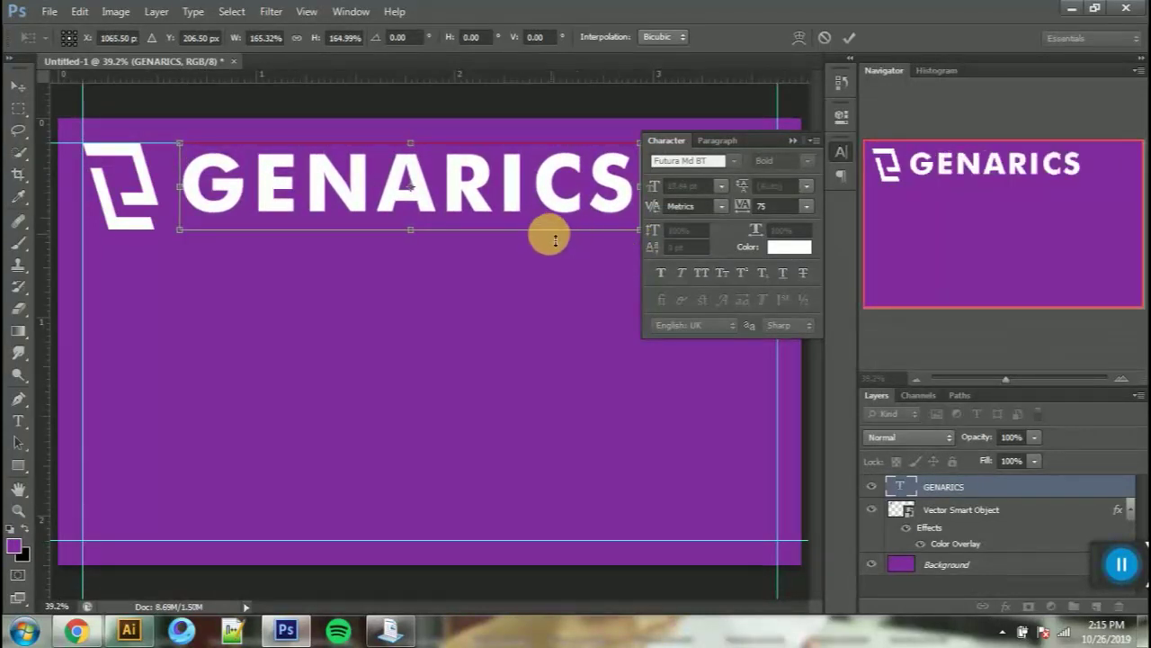
left_click(790, 139)
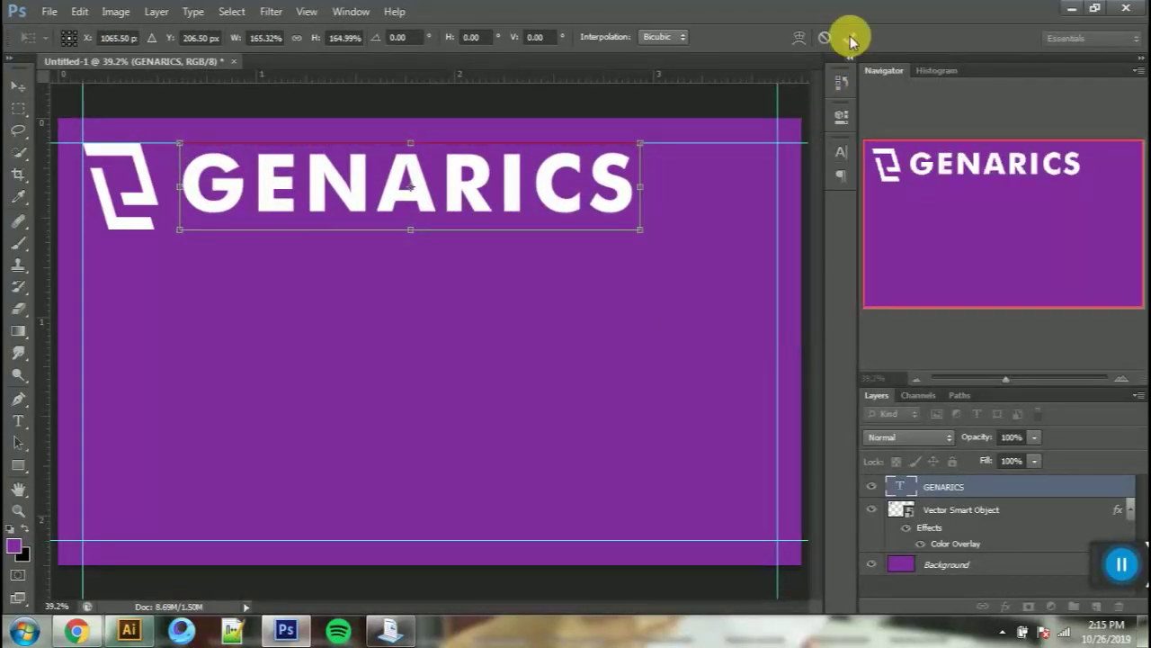
left_click(849, 38)
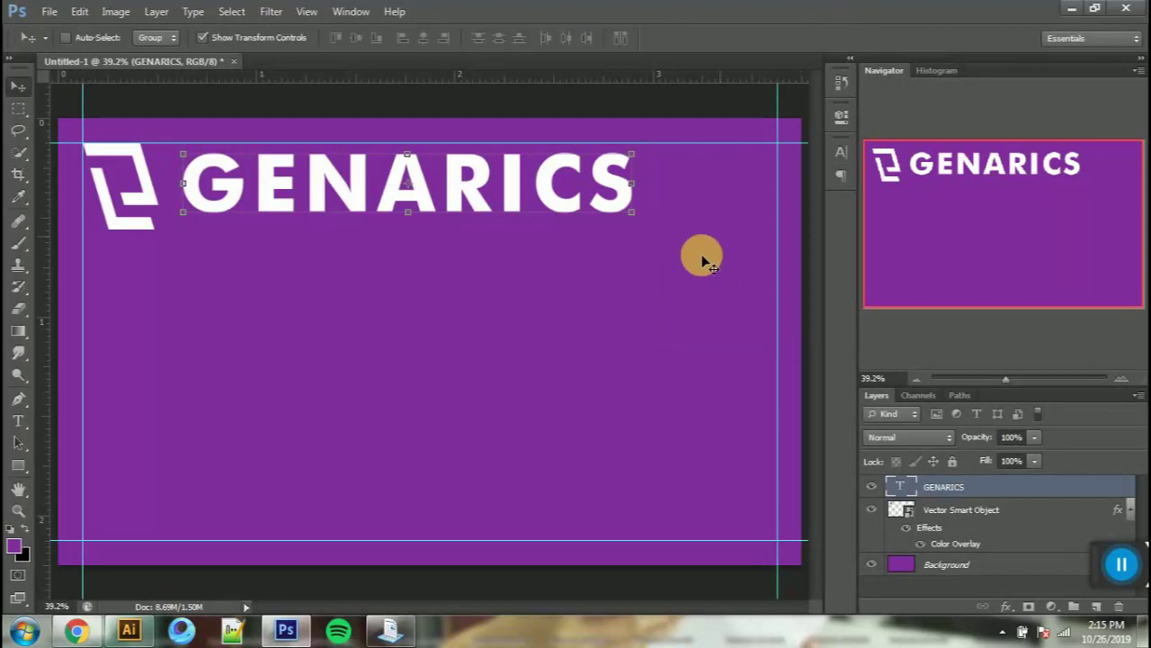
Step: Group the logo and GENARICS text as Group 1 and nudge it down and right
left_click(1001, 521, "shift")
key("ctrl+g")
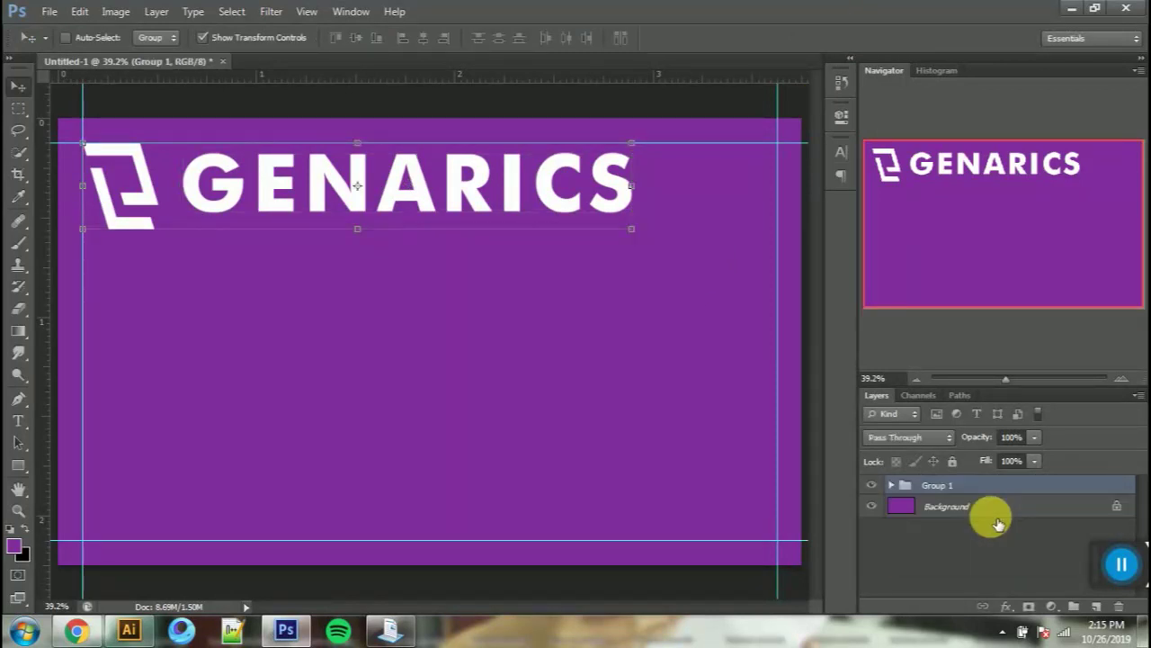
mouse_move(553, 326)
left_mouse_down()
mouse_move(555, 340)
mouse_move(550, 326)
mouse_move(562, 325)
left_mouse_up()
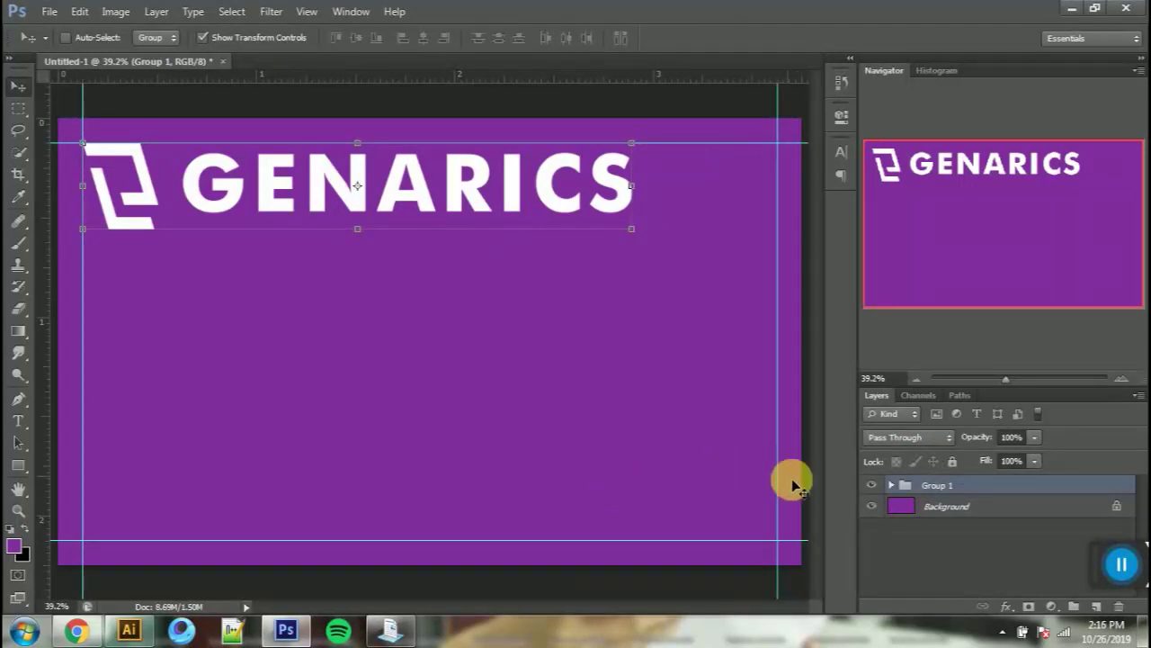
mouse_move(598, 221)
left_mouse_down()
mouse_move(591, 231)
mouse_move(609, 232)
left_mouse_up()
left_click(1122, 564)
left_click(384, 536)
left_click_drag(404, 538, 1121, 583)
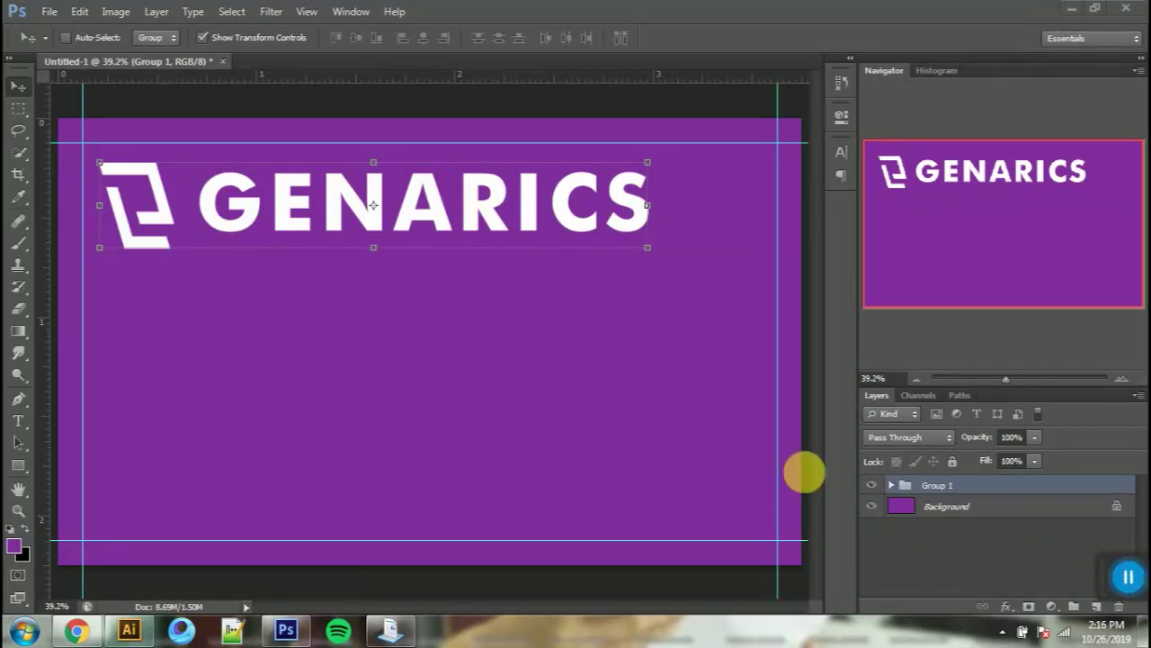
left_click(238, 212)
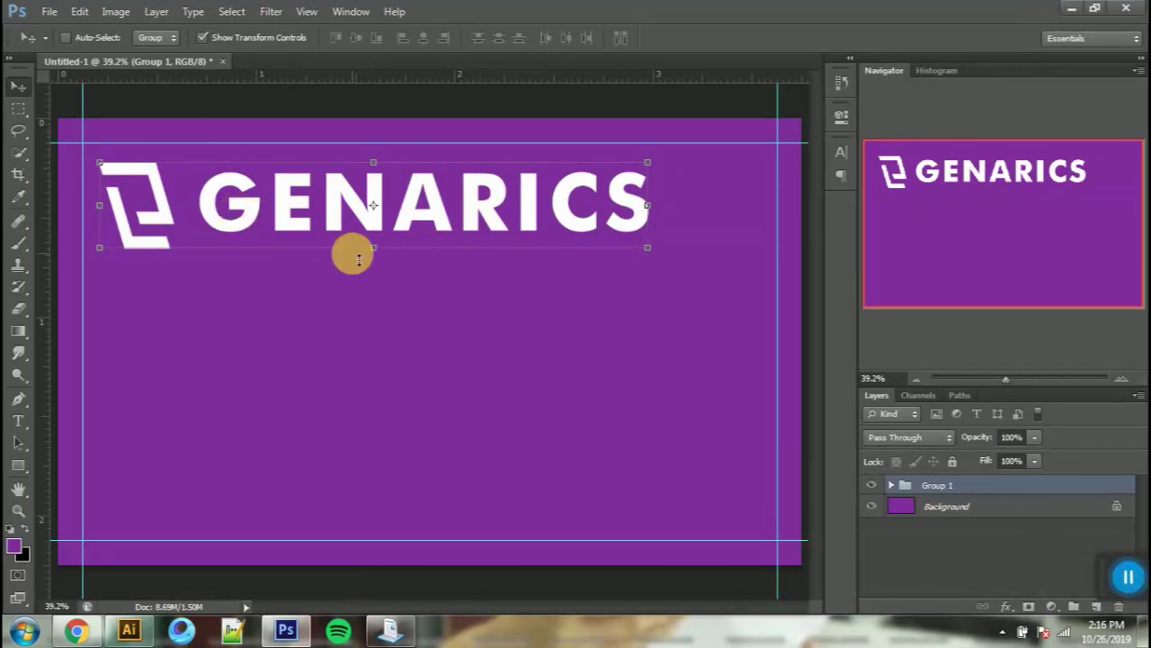
Step: Resize the GENARICS text to 18 pt
key("t")
double_click(201, 202)
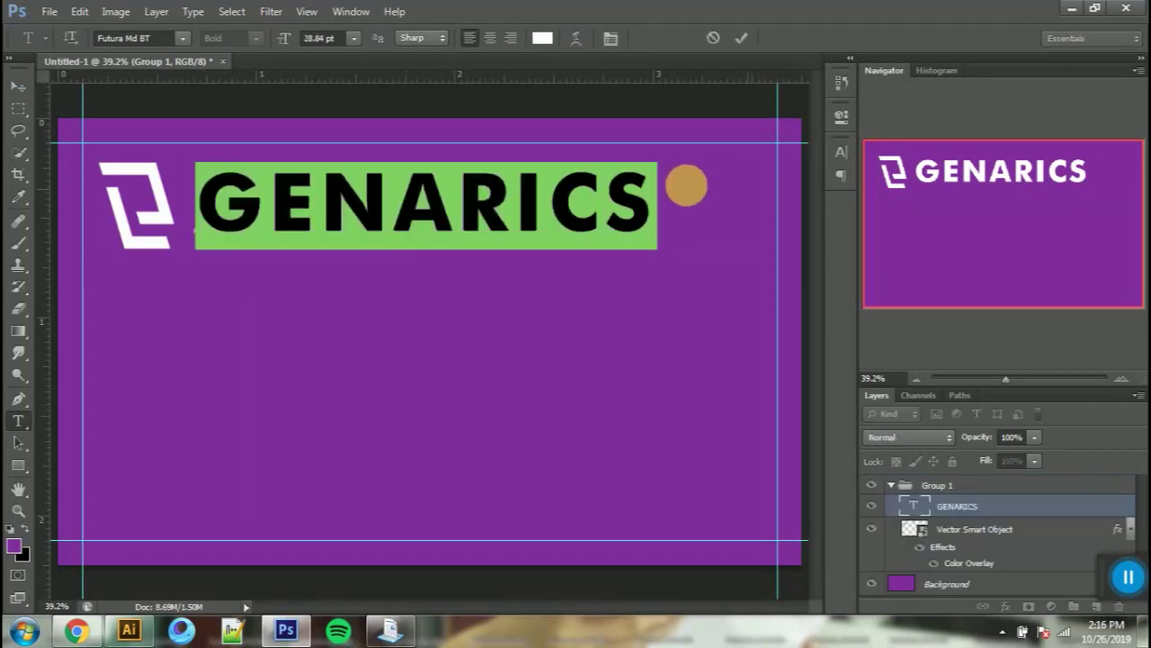
left_click(352, 39)
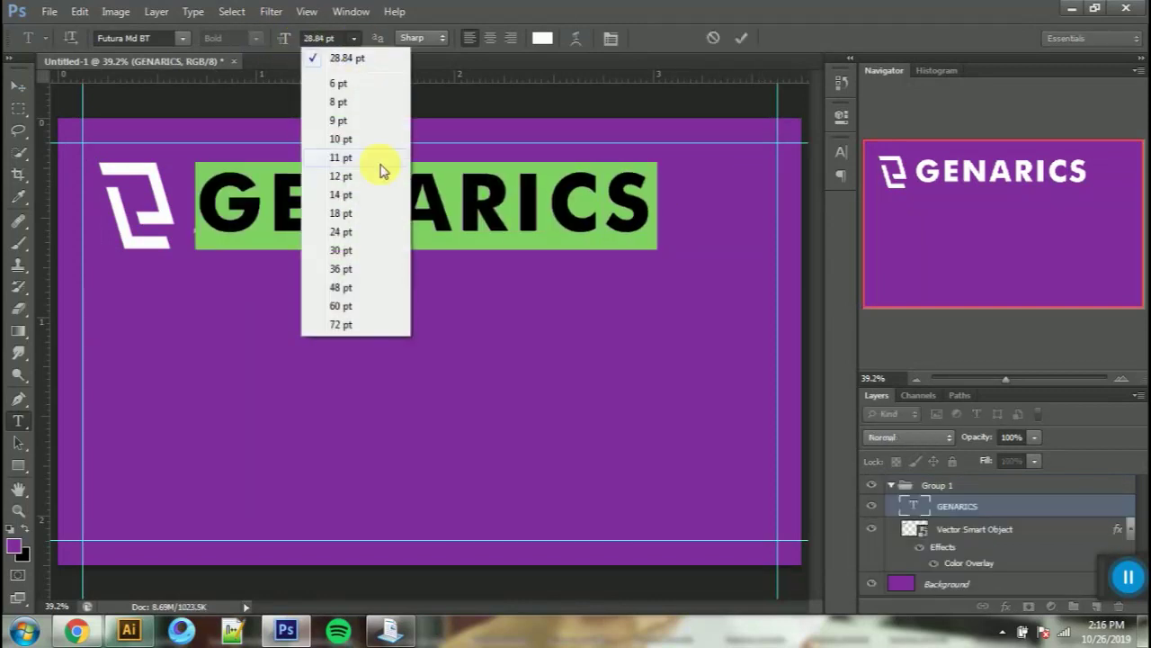
left_click(342, 232)
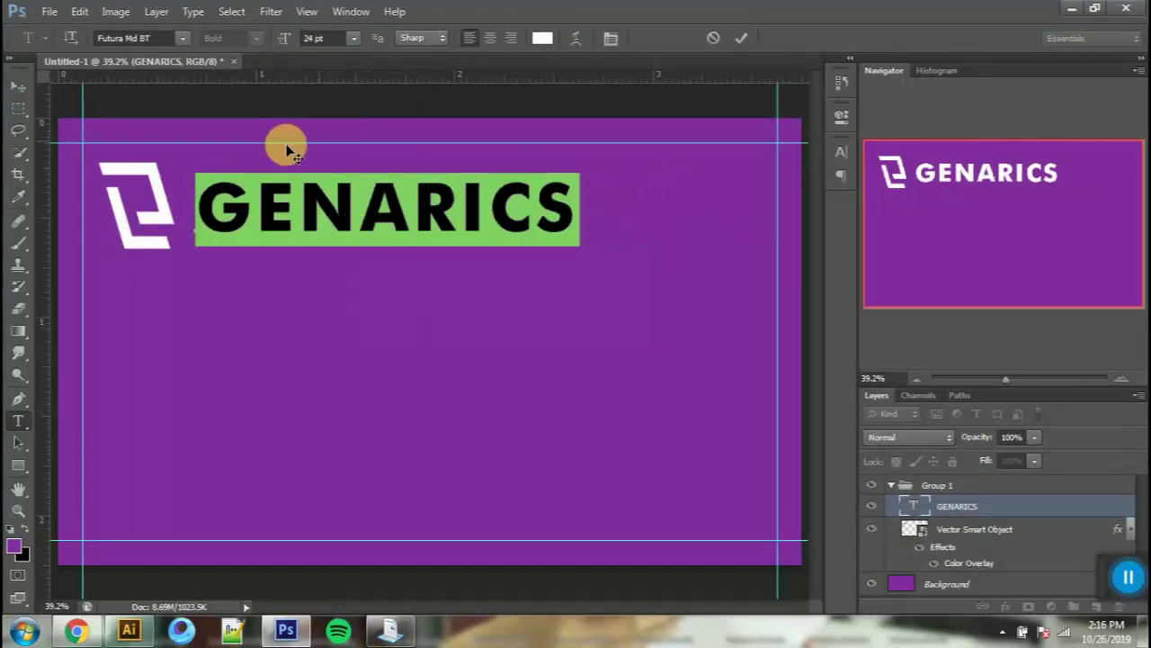
left_click(351, 38)
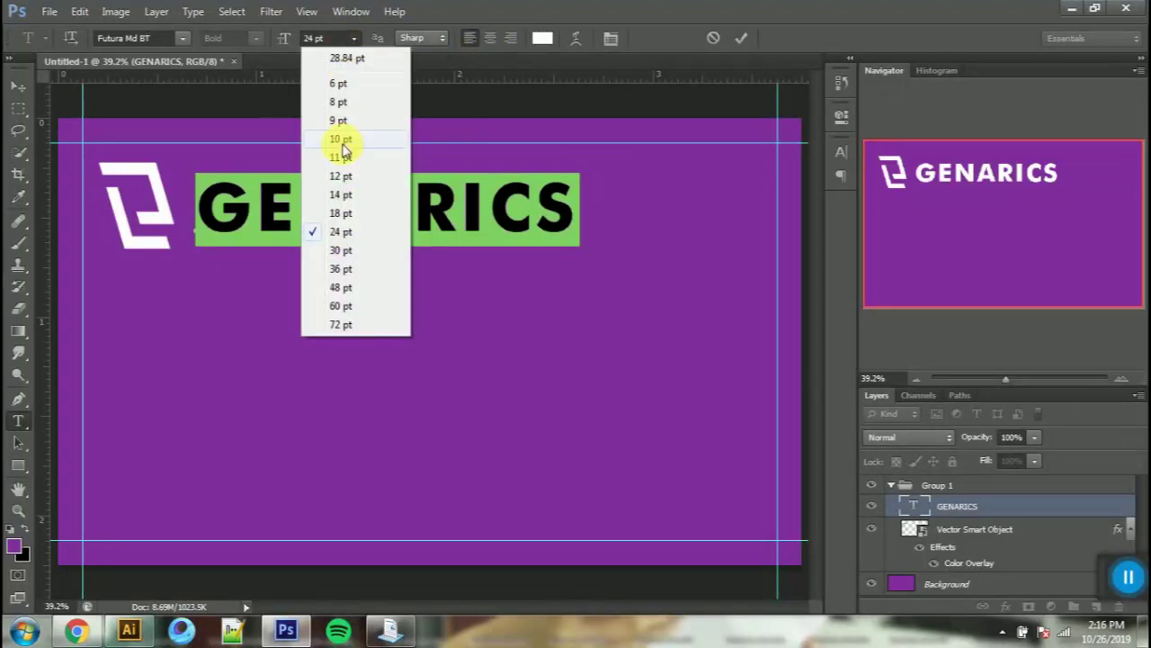
left_click(342, 213)
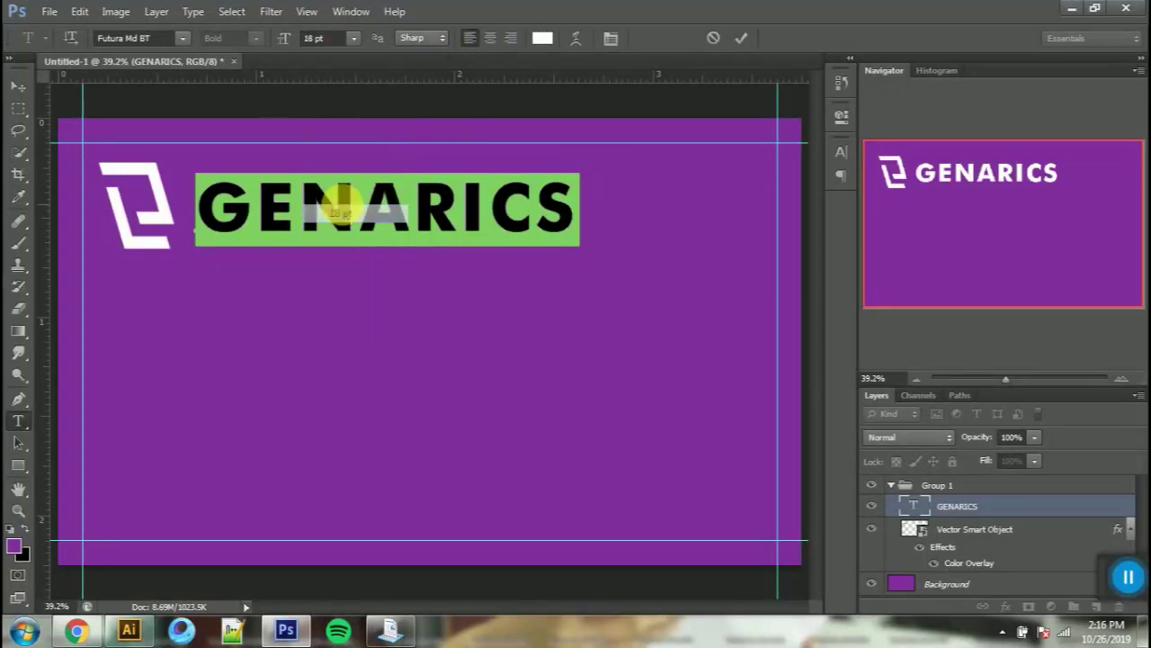
left_click(18, 86)
Step: Centre GENARICS vertically on the logo mark, then select the Background layer
left_click_drag(385, 211, 381, 195)
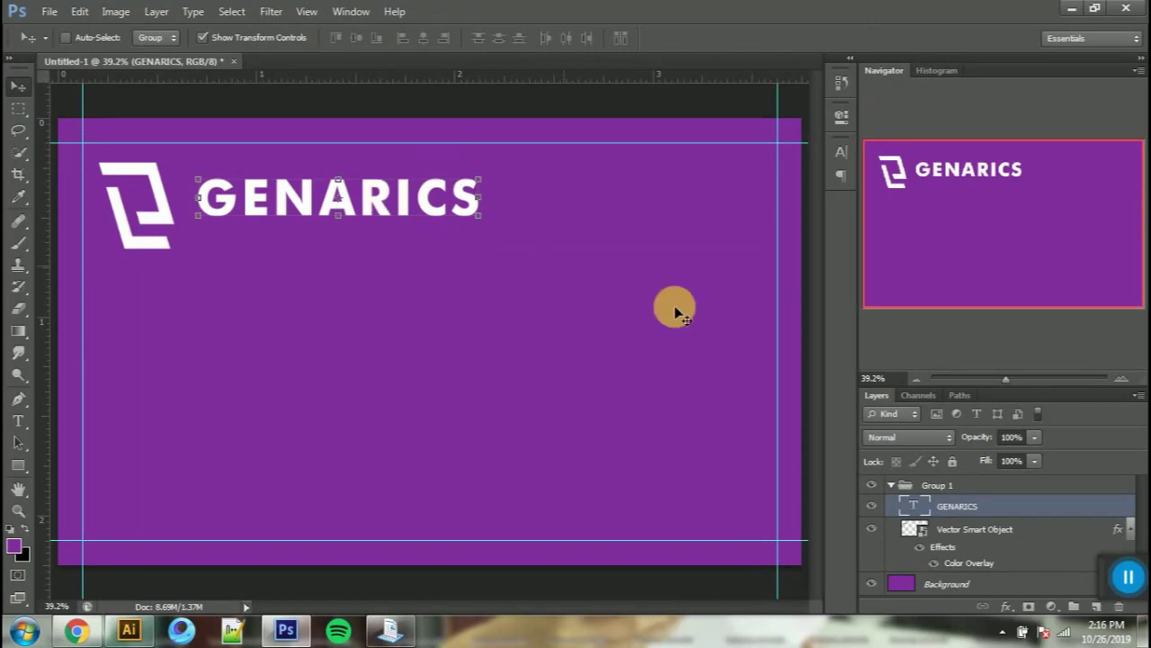
left_click(911, 530, "ctrl")
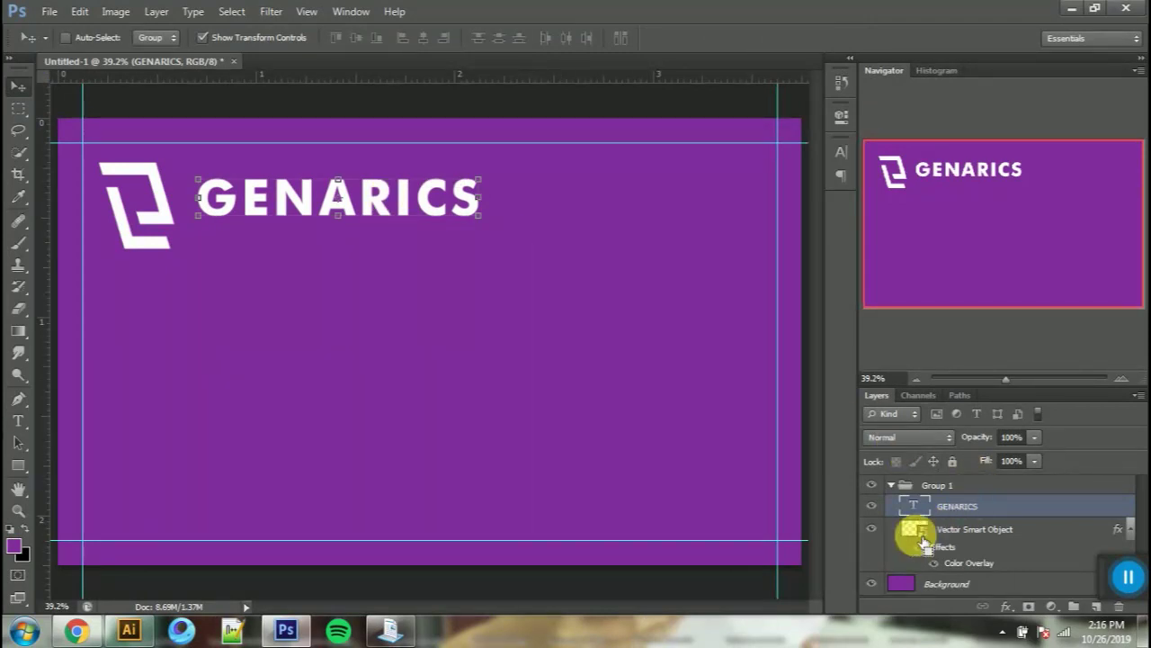
left_click(356, 38)
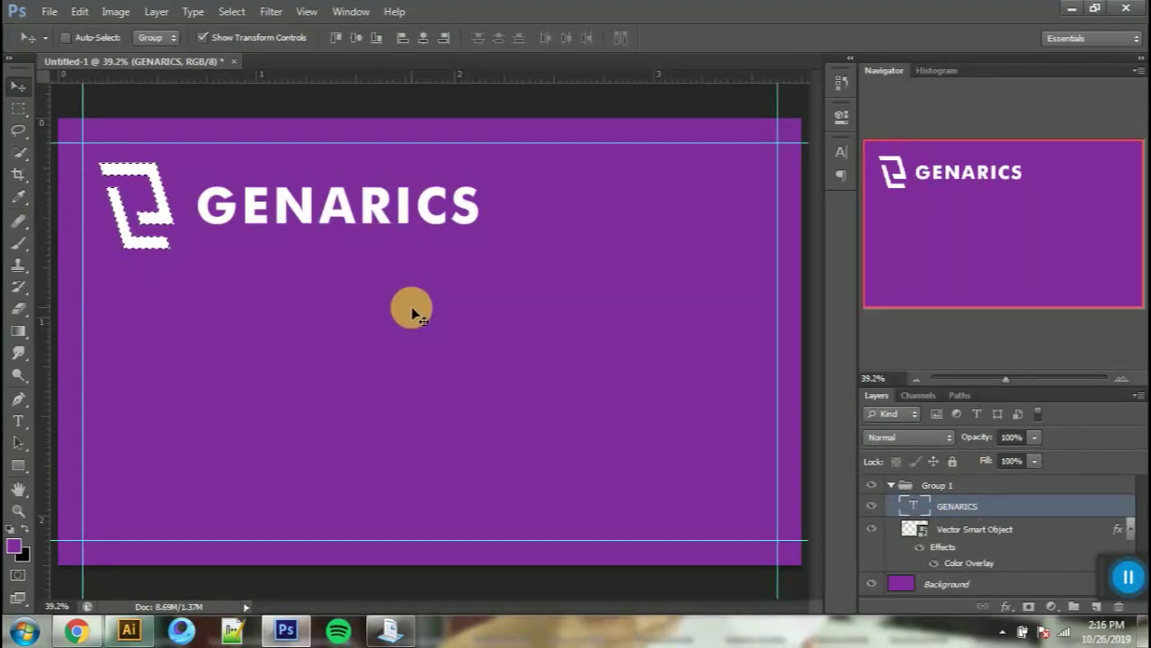
key("ctrl+d")
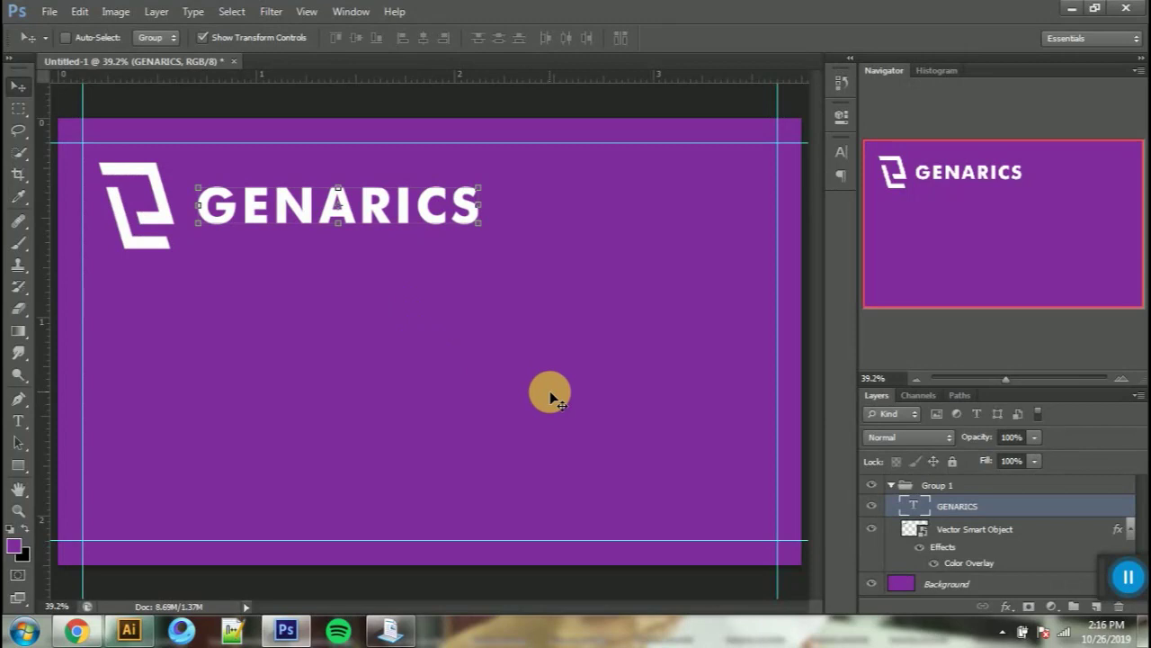
left_click(986, 586)
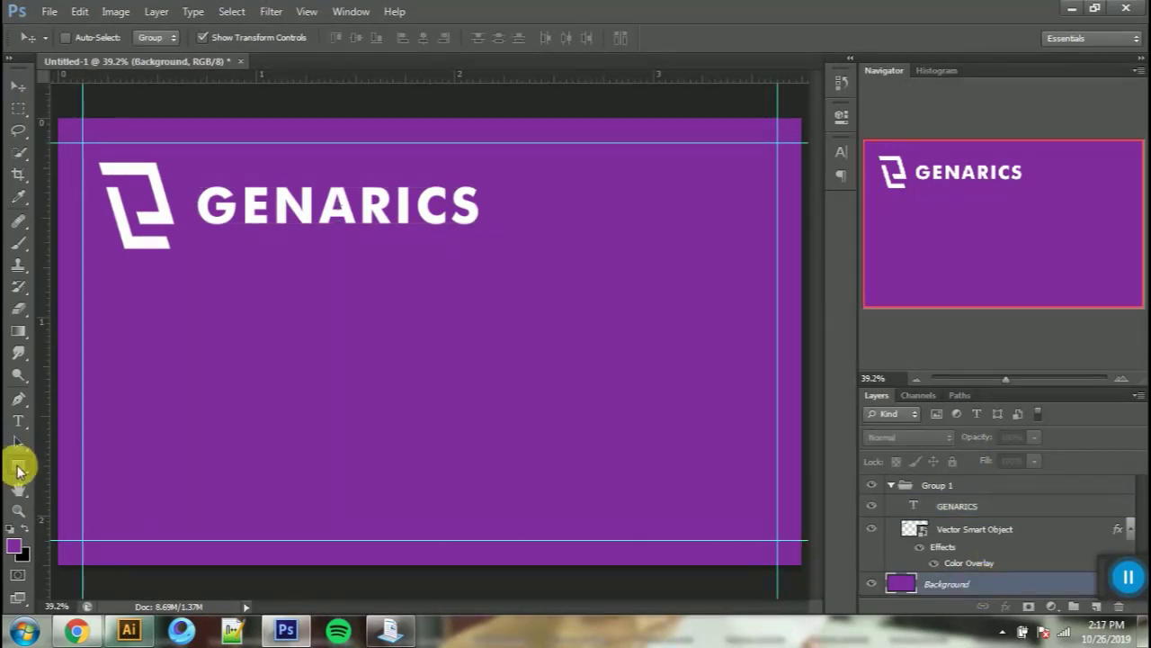
Step: Draw a tall rectangle near the card centre and fill it with lighter purple #a641ea (B 92%)
left_click(18, 468)
left_click_drag(497, 330, 578, 456)
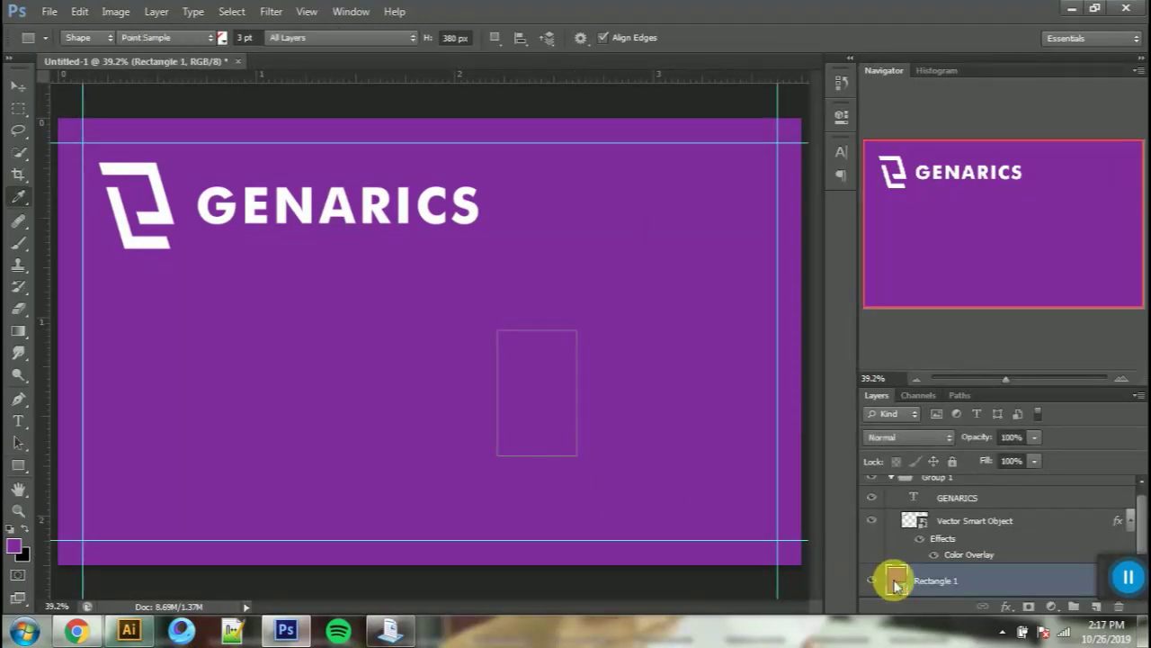
double_click(893, 580)
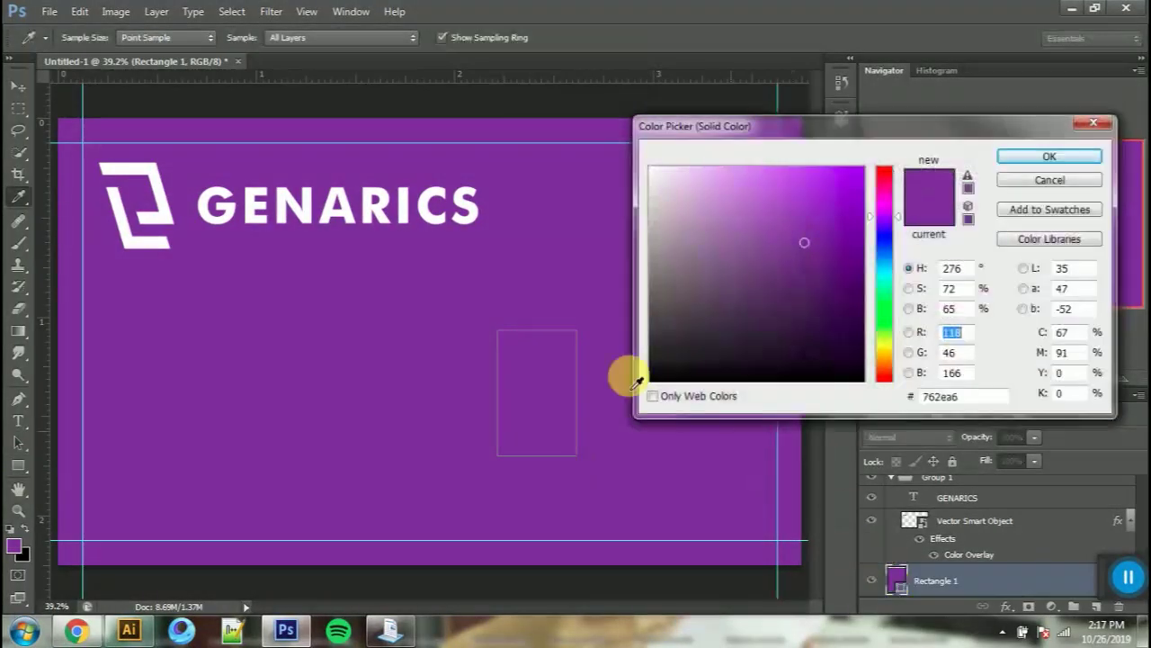
left_click(911, 289)
left_click(910, 308)
left_click_drag(896, 241, 897, 189)
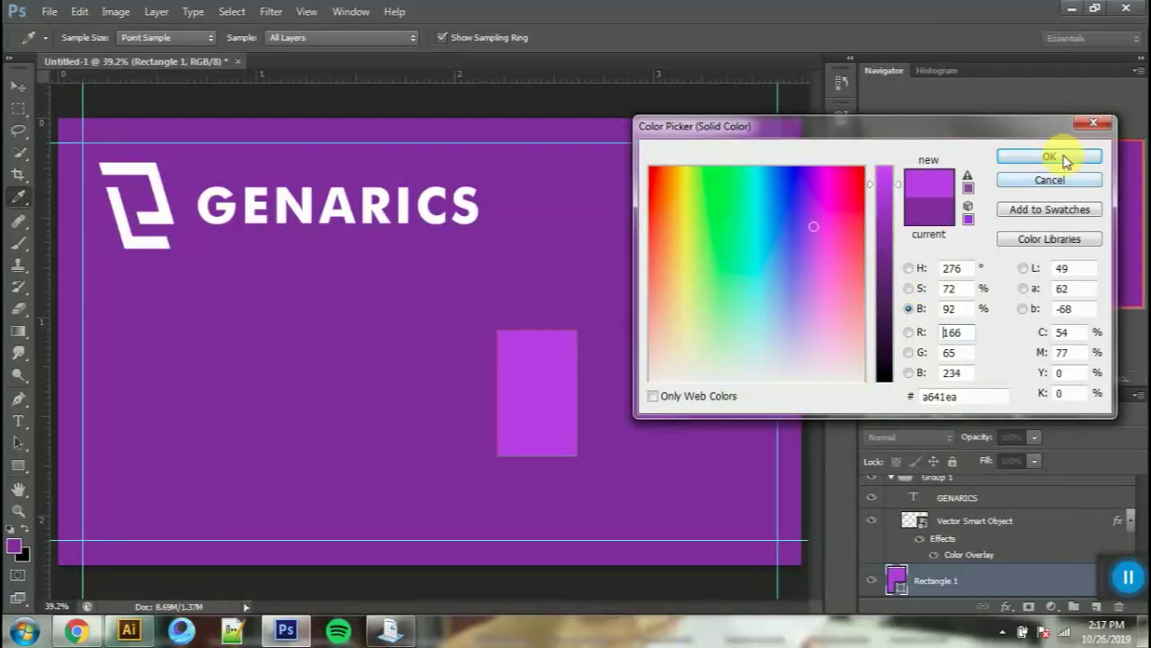
left_click(1059, 158)
left_click(25, 96)
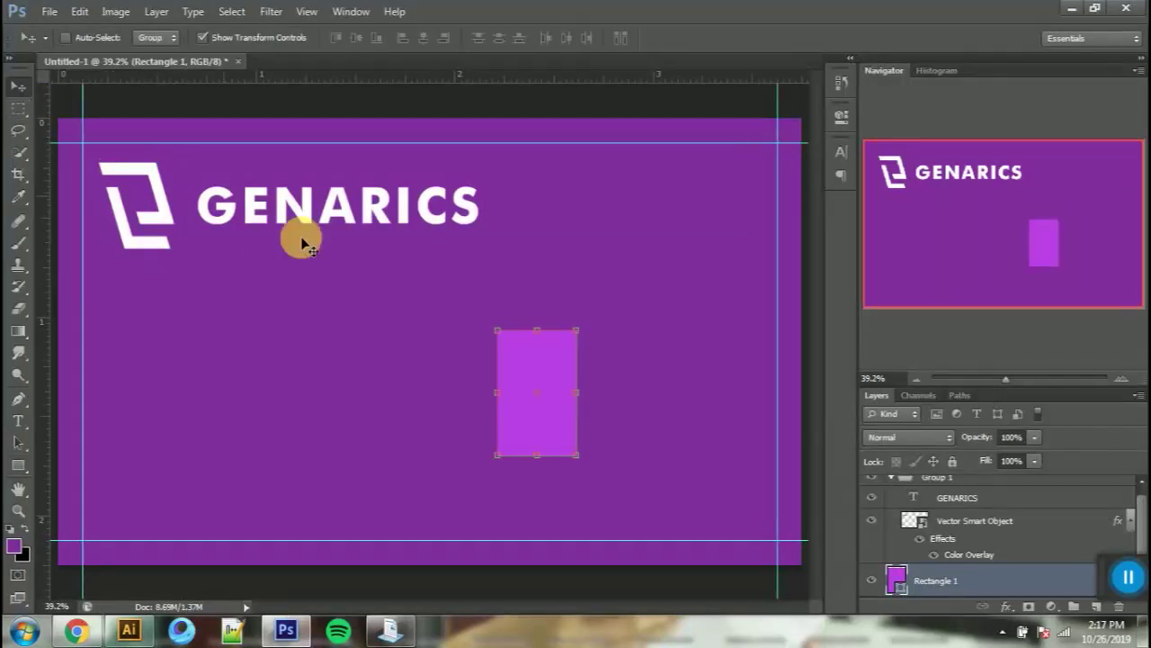
Step: Move the rectangle to the top-right and distort it into a long wedge reaching the bottom
left_click_drag(551, 428, 781, 214)
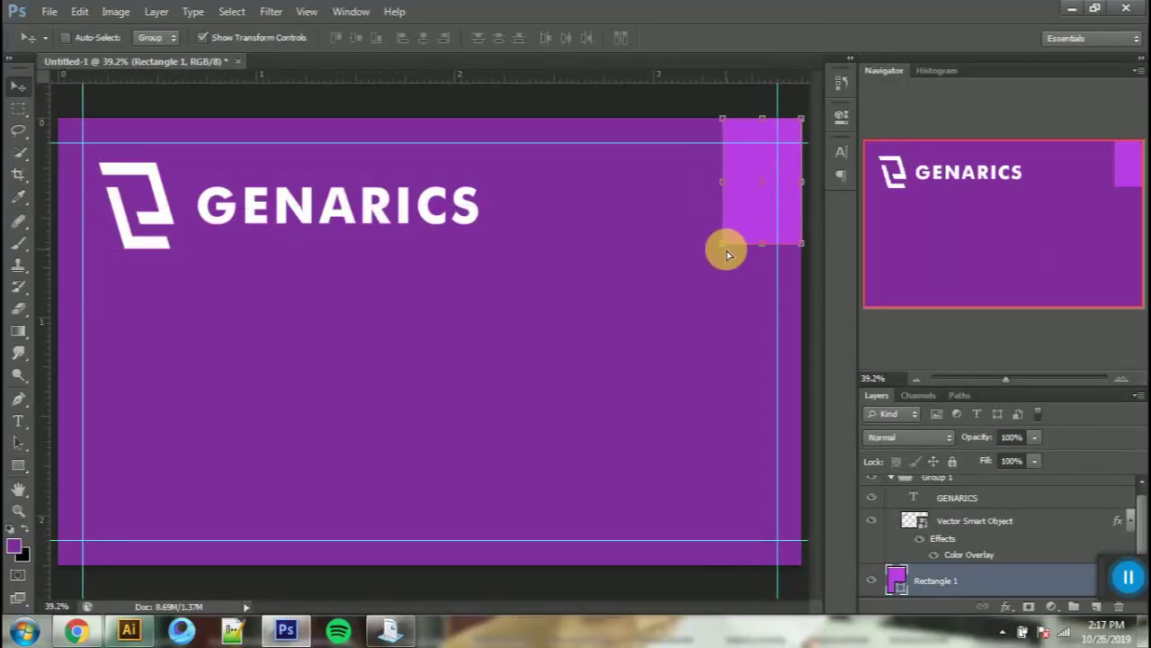
left_click_drag(726, 249, 407, 568)
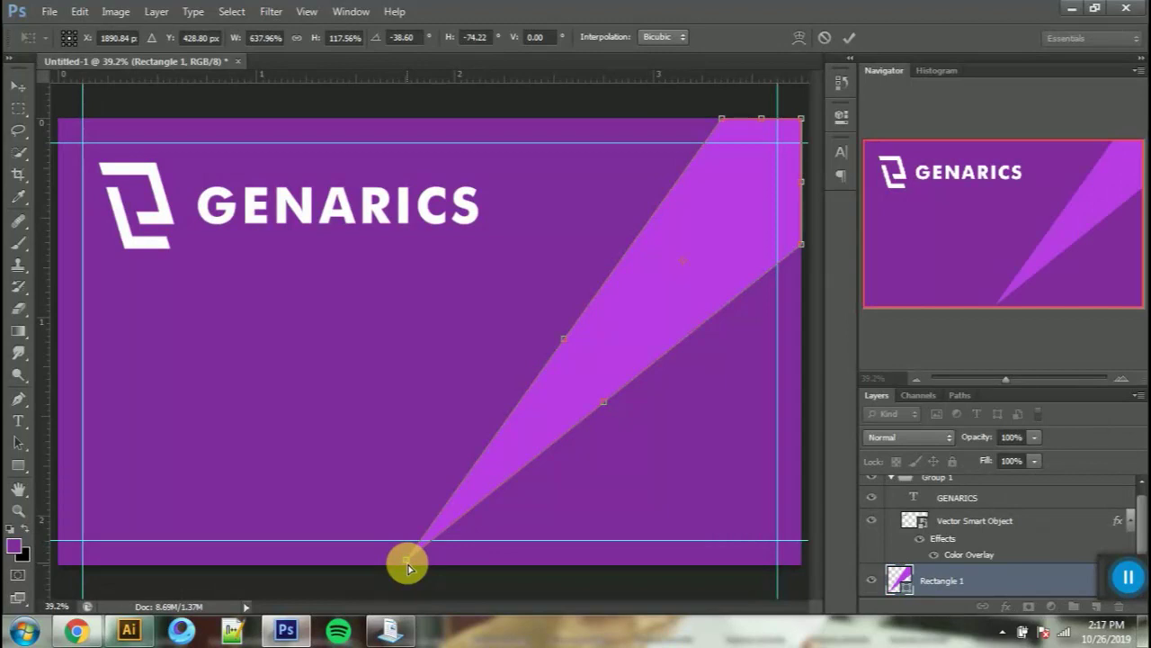
left_click(847, 40)
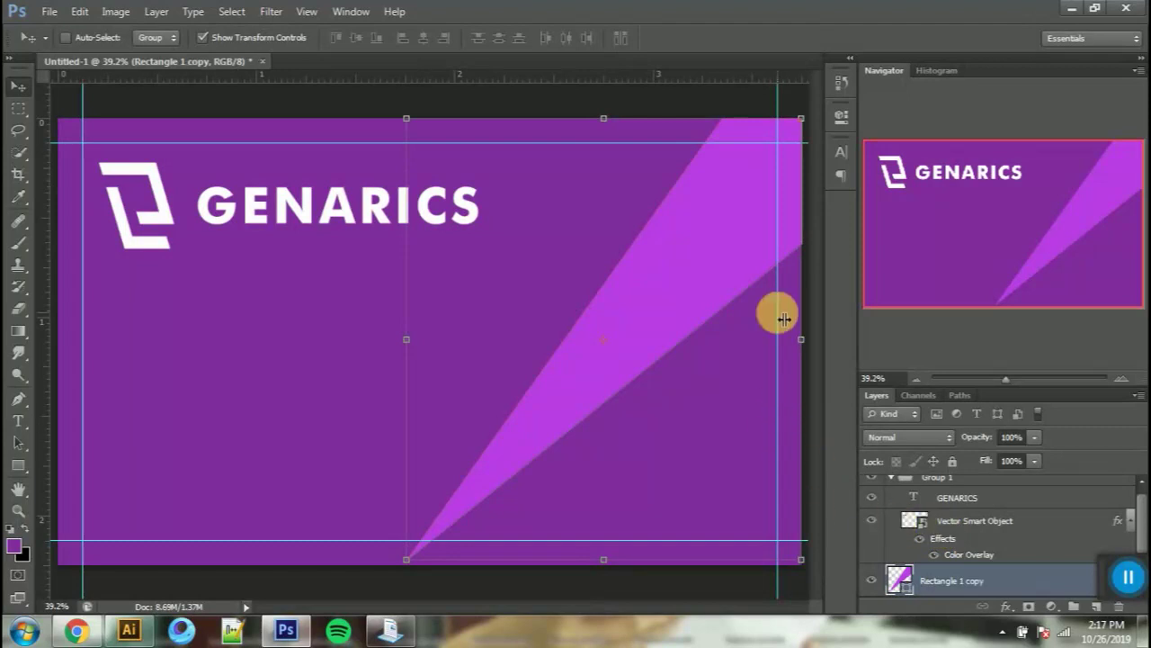
Step: Duplicate the ray, then rotate Rectangle 1 slightly about its bottom tip at 73% opacity
key("ctrl+j")
left_click(918, 558)
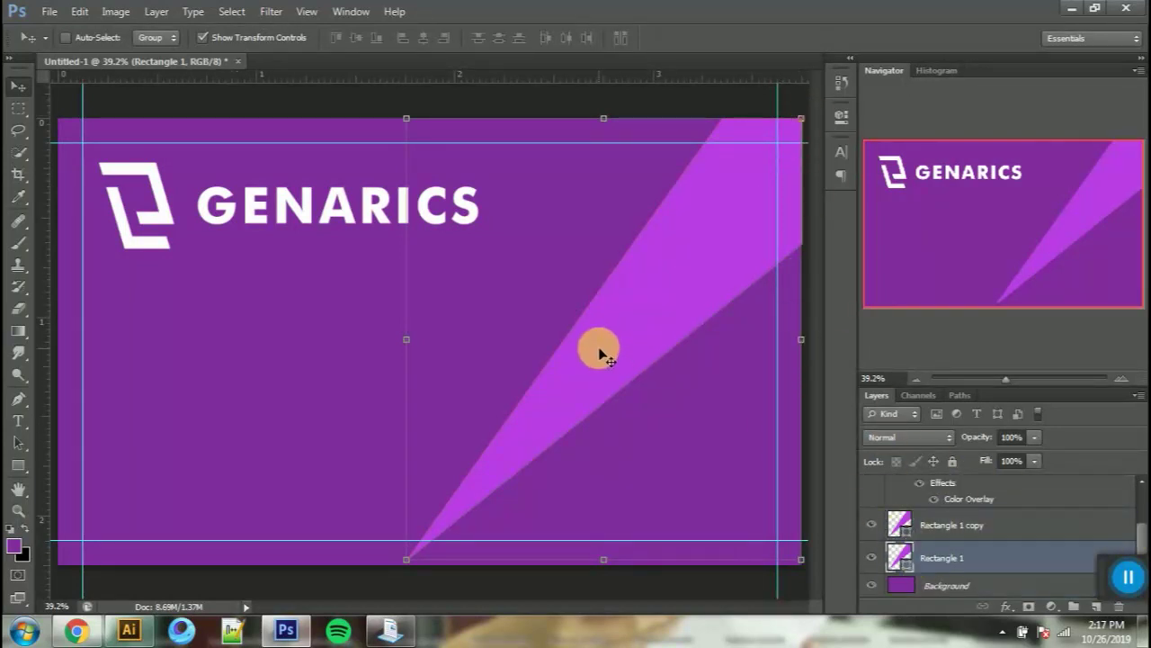
key("ctrl+t")
left_click_drag(604, 339, 405, 560)
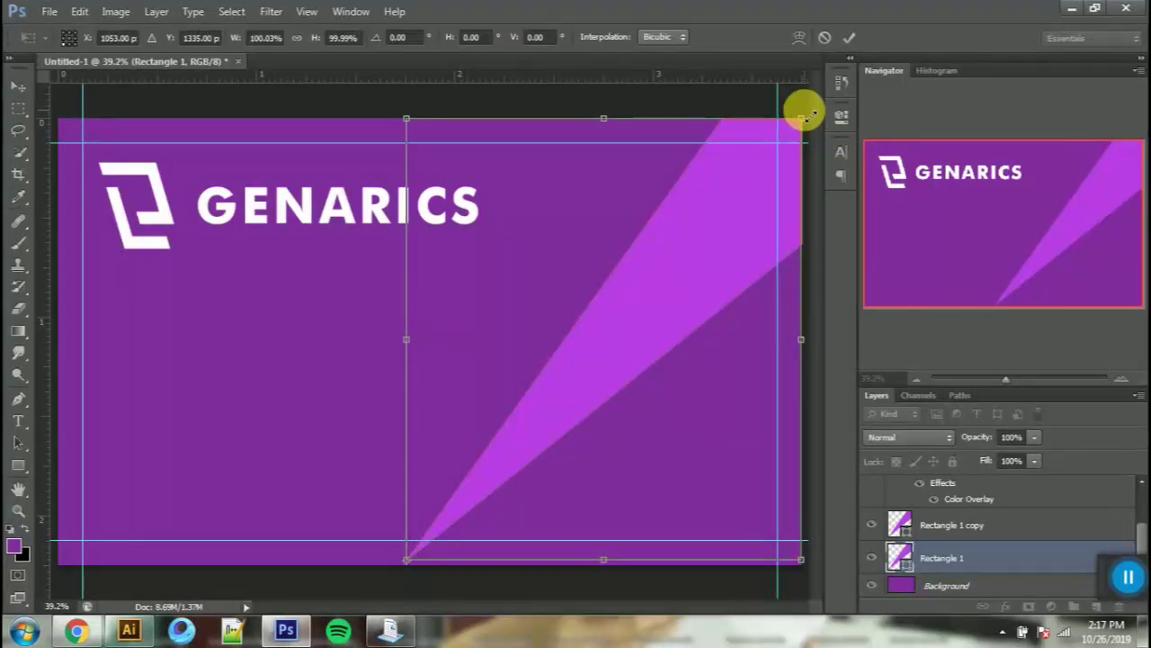
left_click_drag(803, 101, 826, 127)
left_click_drag(963, 442, 949, 439)
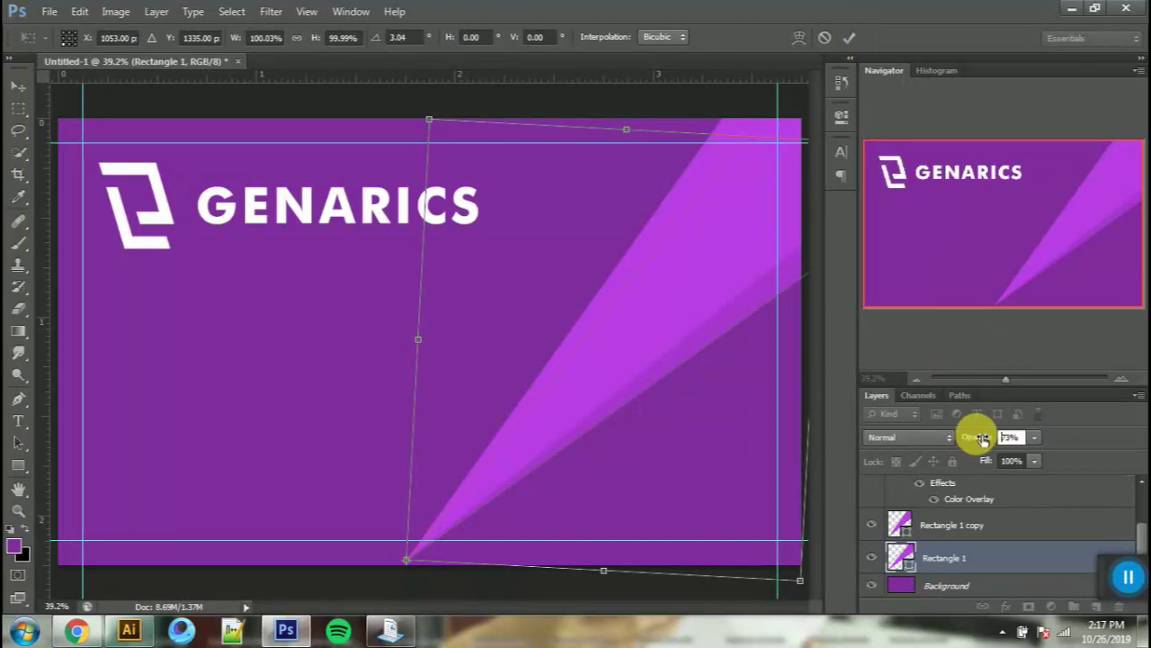
left_click_drag(982, 439, 982, 439)
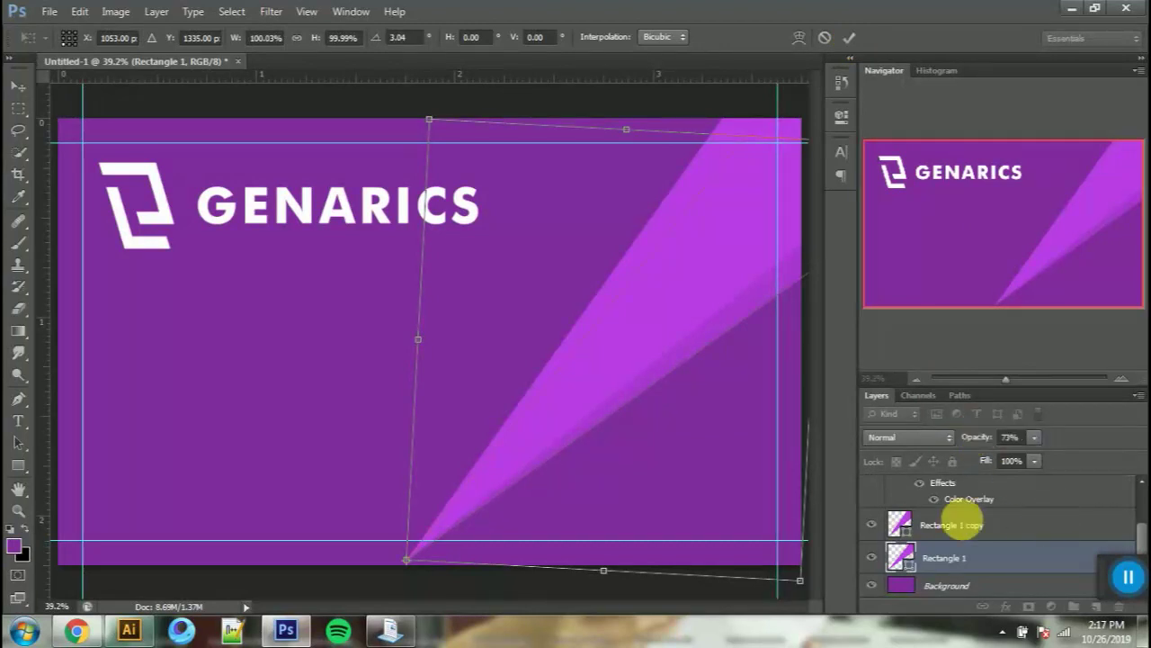
left_click(846, 39)
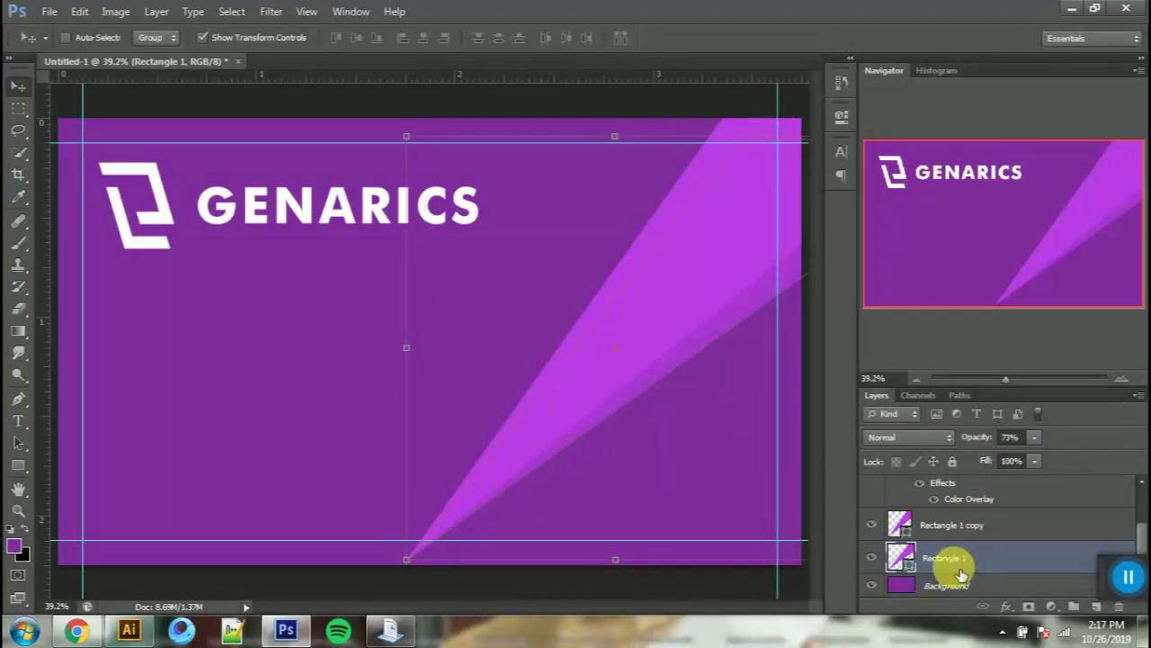
Step: Duplicate Rectangle 1, place the copy below it, and rotate it further down about its bottom tip
key("ctrl+j")
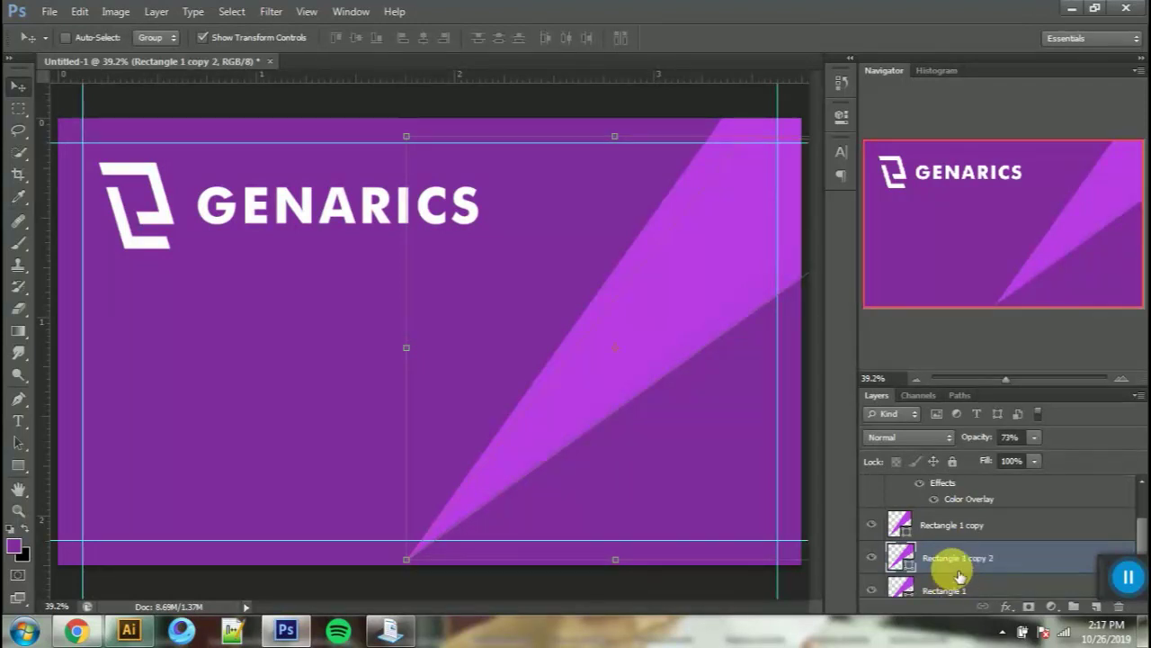
scroll(959, 576, "down", 1)
left_click_drag(961, 543, 959, 574)
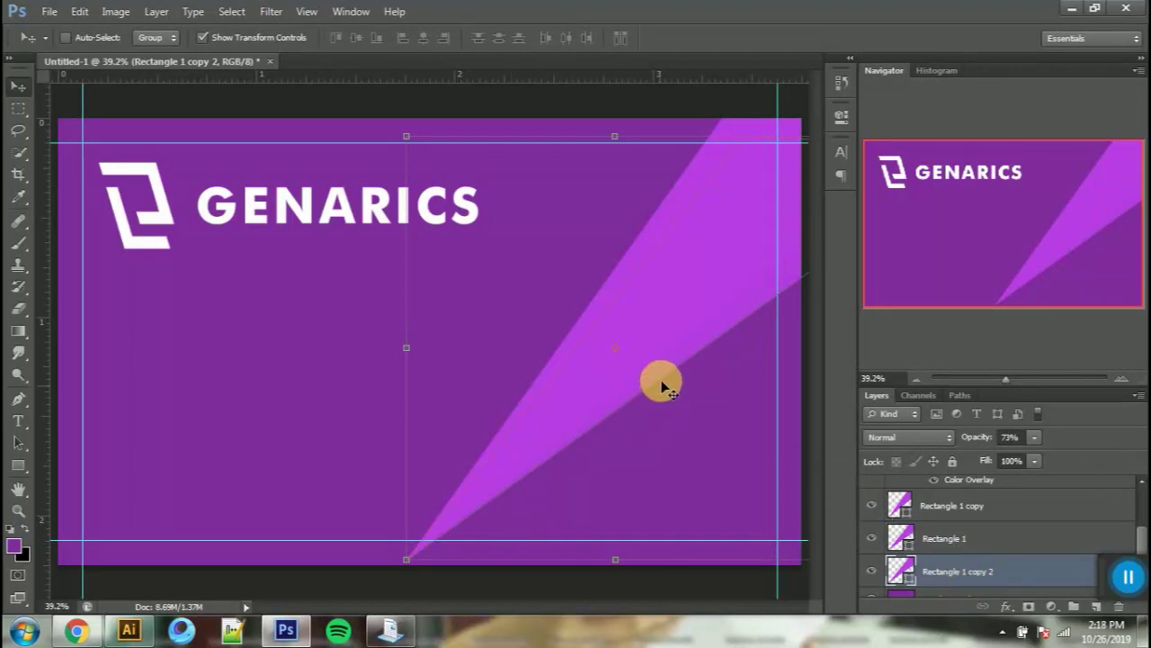
left_click_drag(616, 349, 407, 558)
scroll(755, 333, "down", 1)
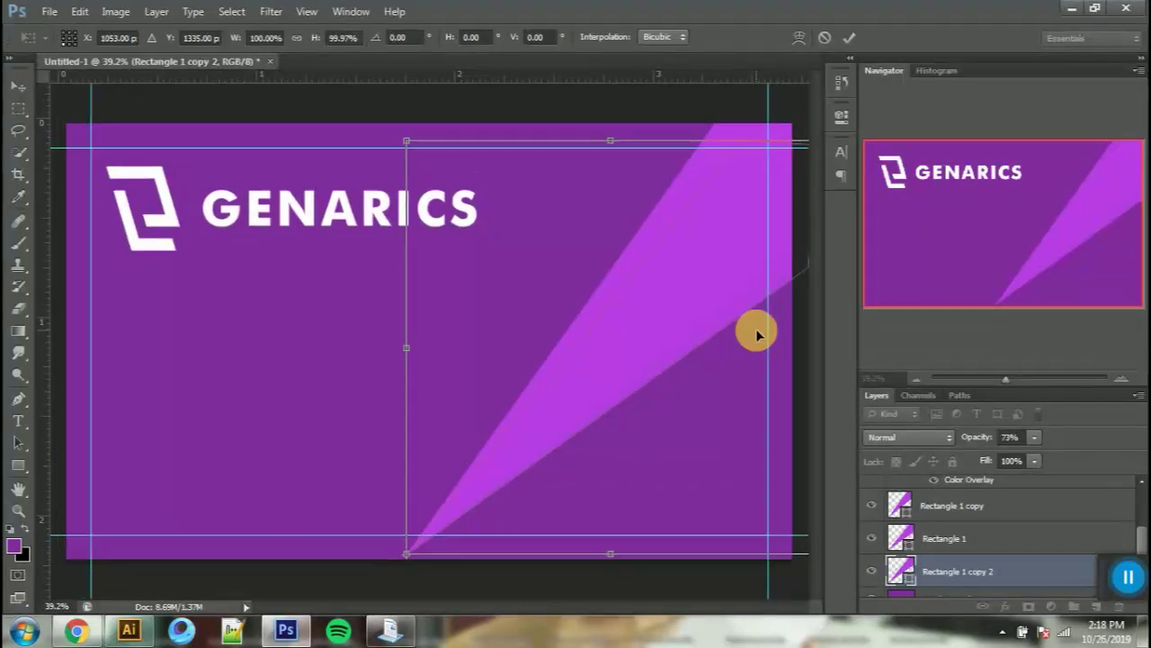
left_click_drag(819, 155, 868, 288)
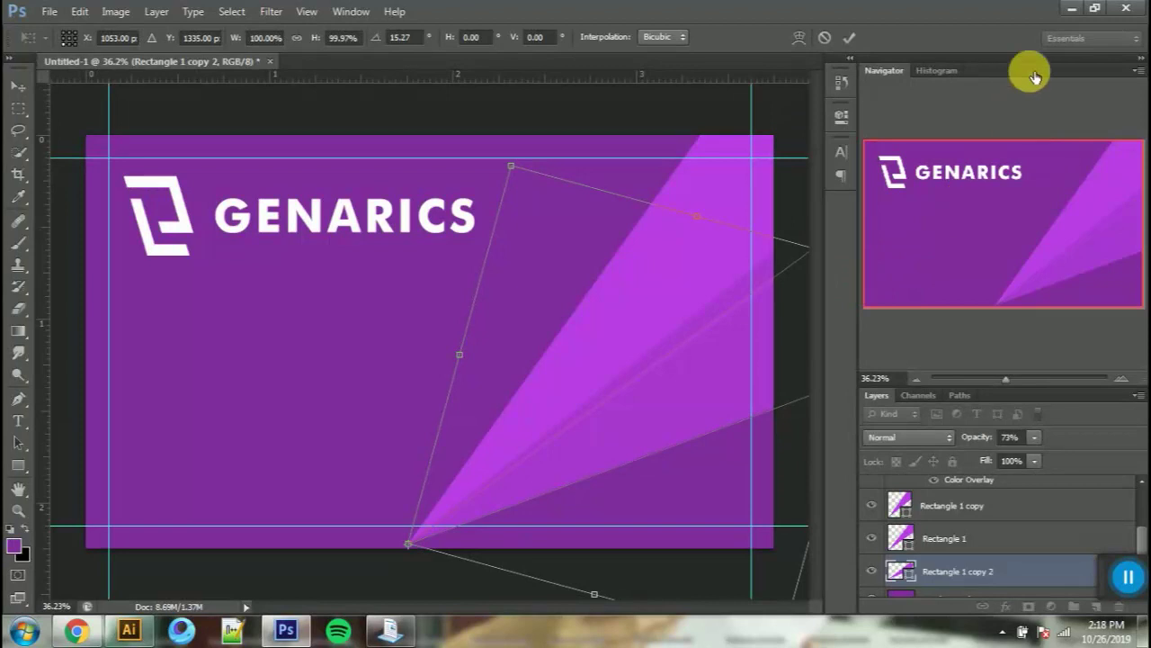
left_click(849, 38)
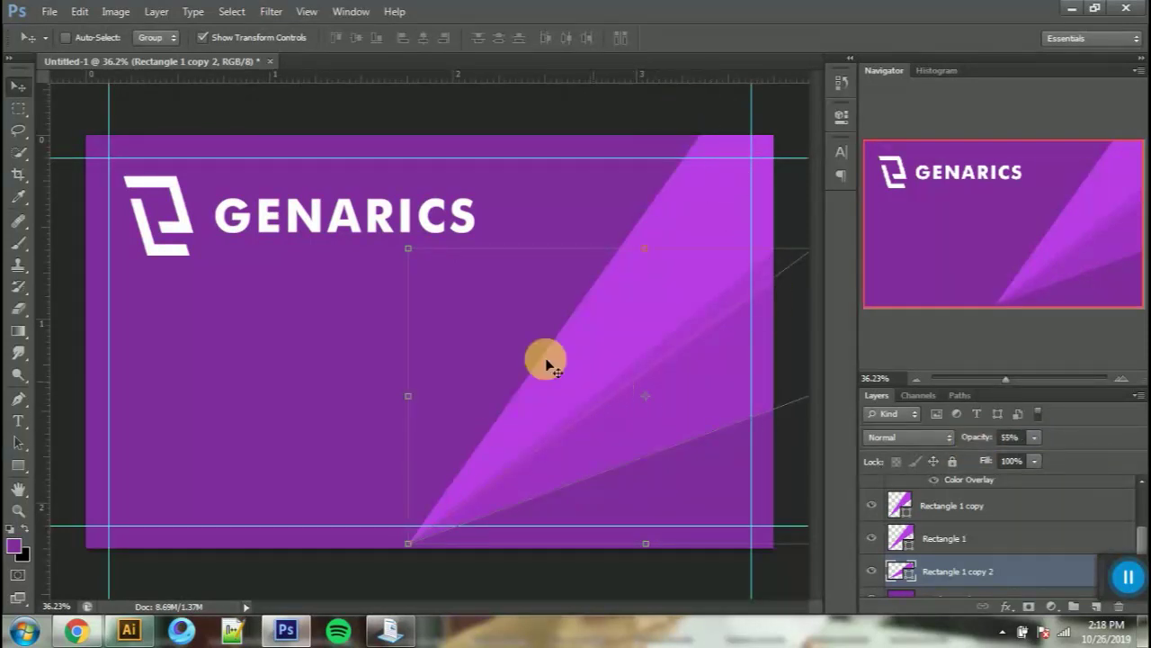
Step: Select Group 1 holding the logo and wordmark in the Layers panel
scroll(944, 532, "up", 3)
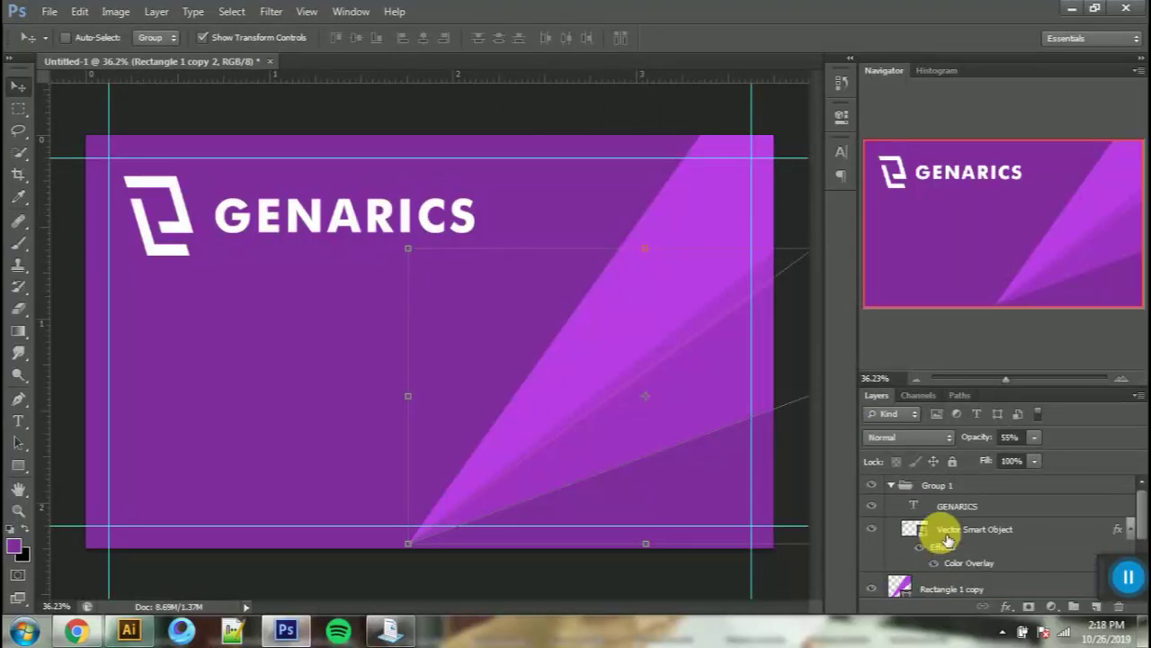
left_click(987, 493)
scroll(986, 495, "down", 3)
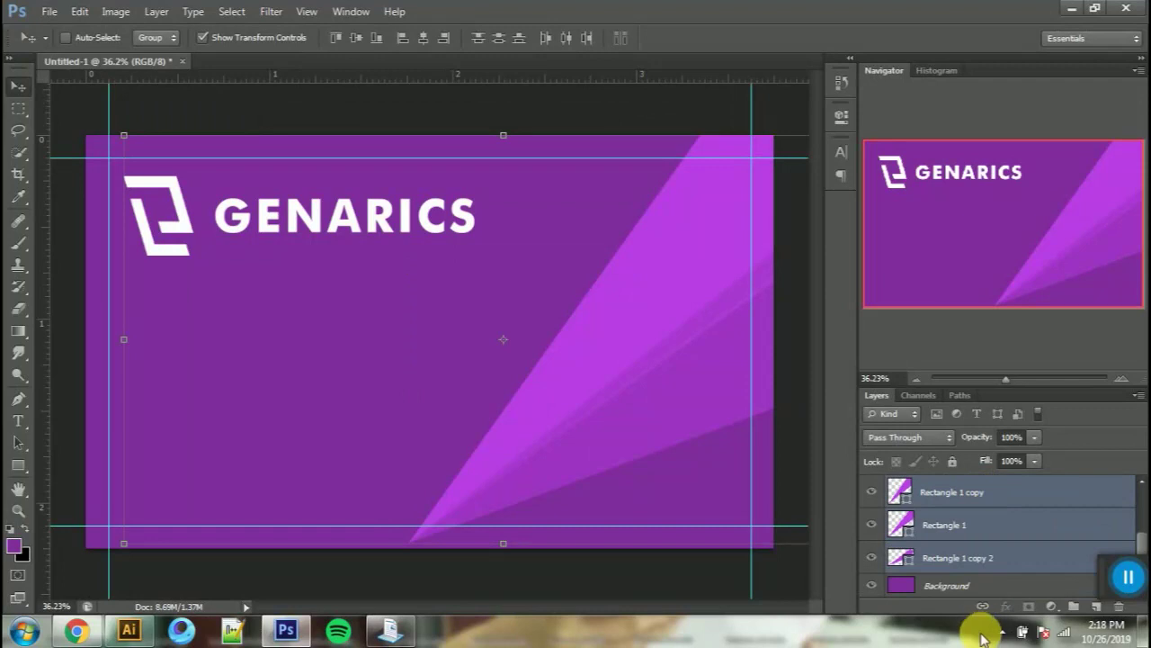
Step: Convert the locked Background into a regular Layer 0
left_click(987, 593, "shift")
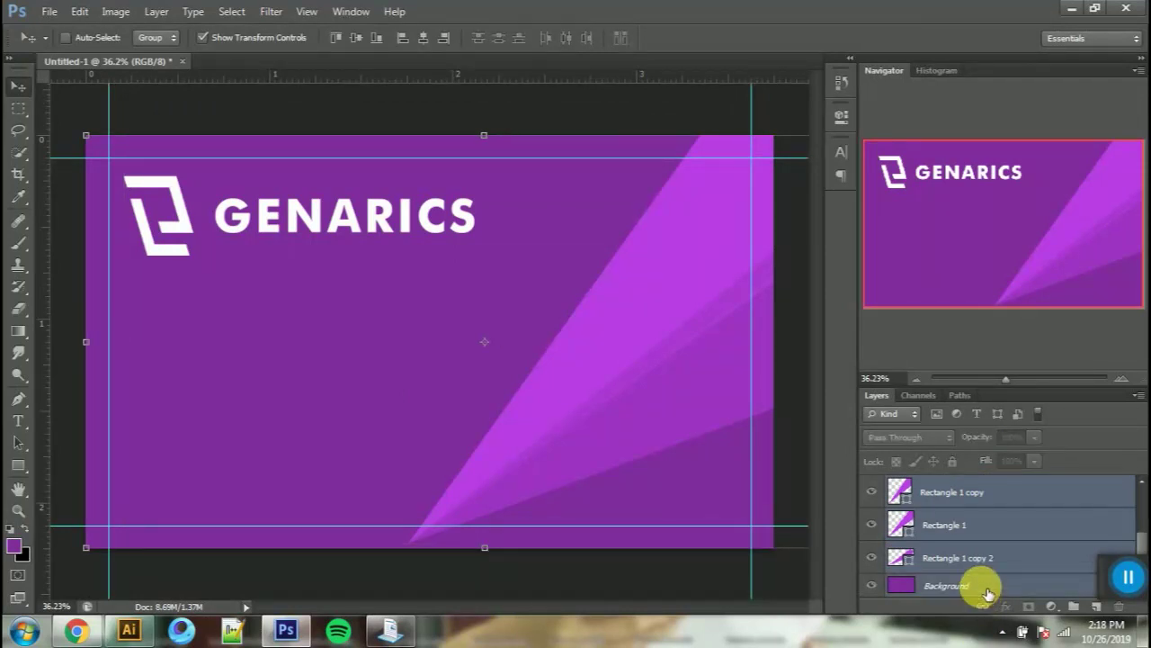
left_click(990, 589)
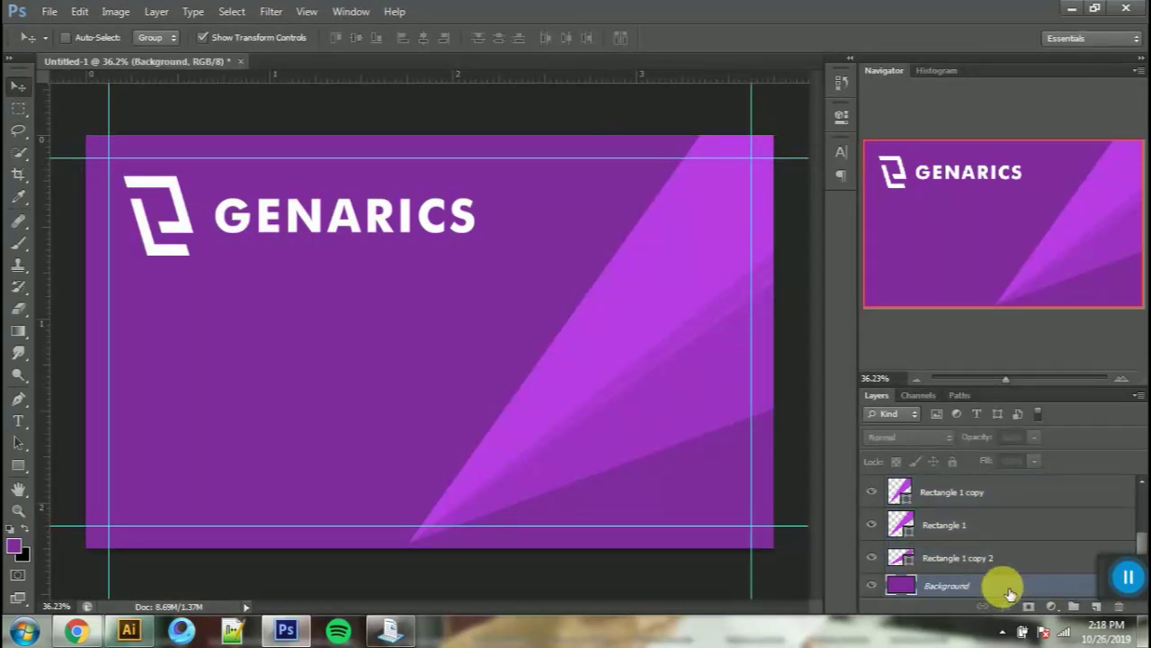
double_click(1011, 593)
left_click(714, 189)
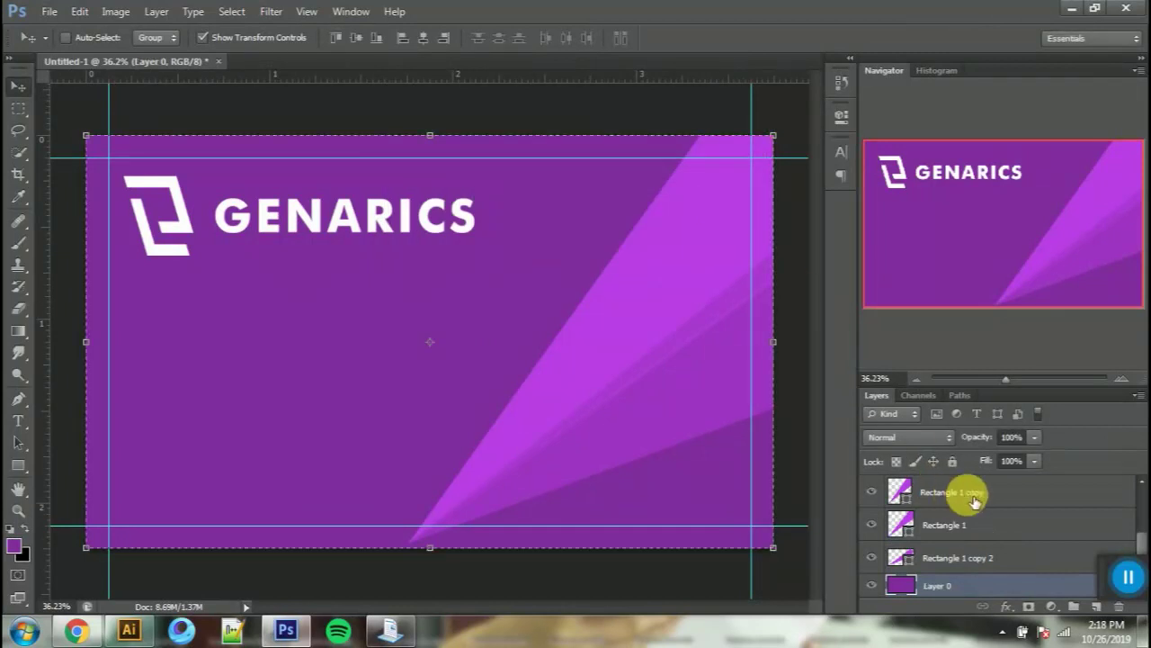
Step: Group every front-side layer from Group 1 down to Layer 0 into FRONT
left_click(979, 500)
left_click(989, 583)
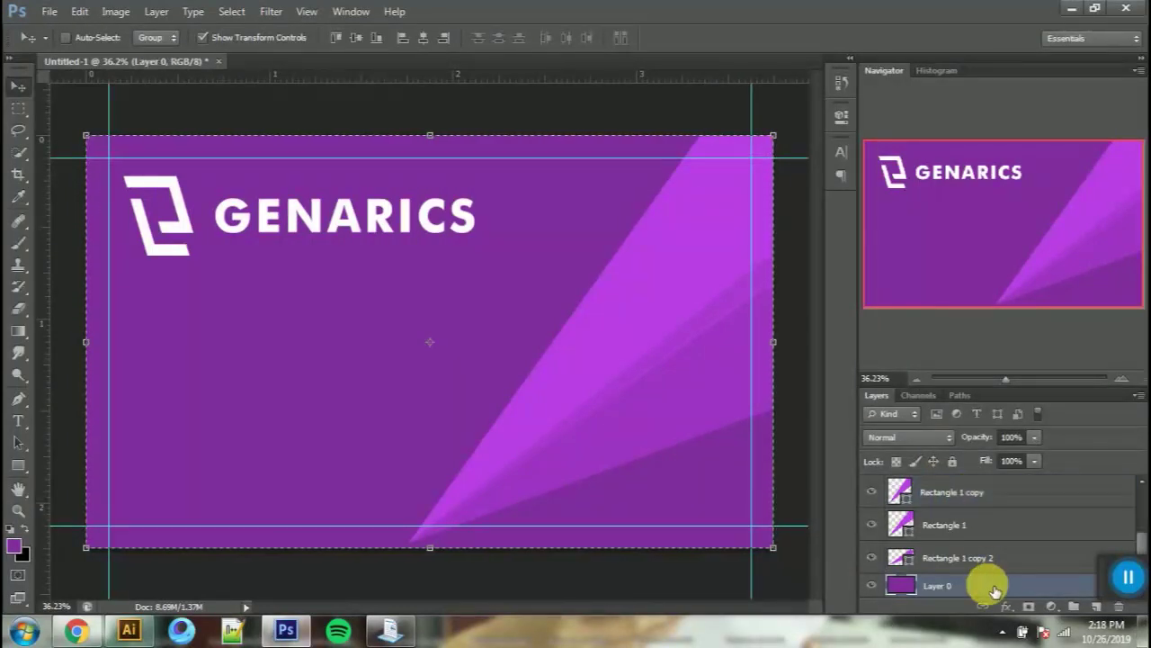
scroll(992, 584, "up", 2)
left_click(951, 486, "shift")
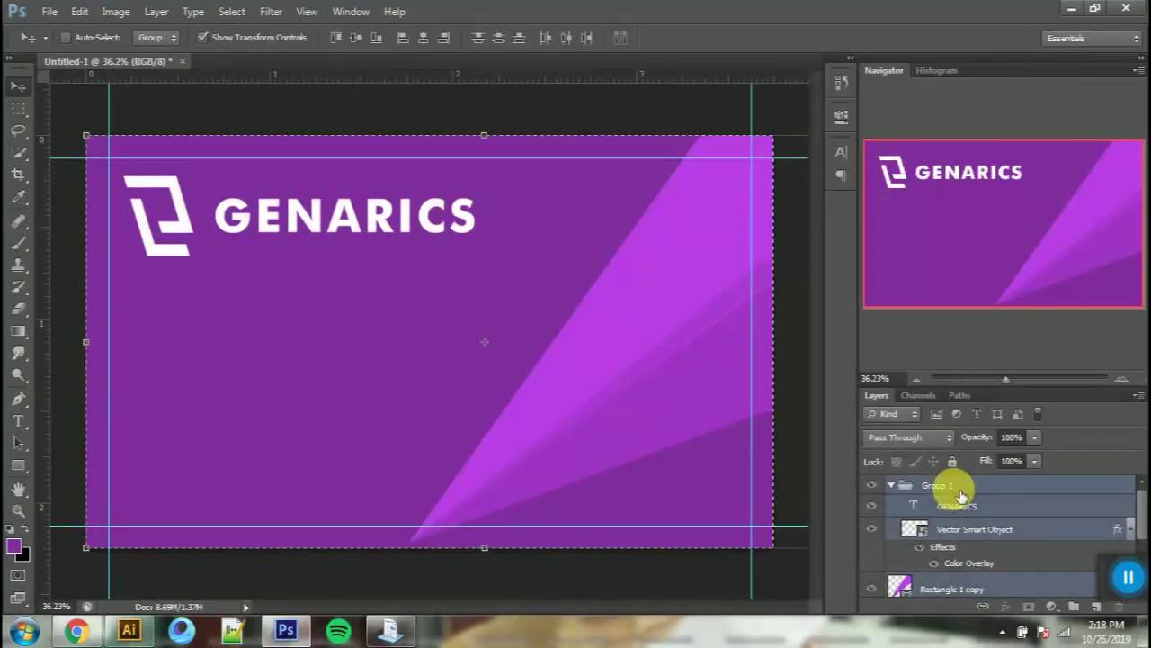
key("ctrl+g")
left_click(872, 486)
left_click(871, 485)
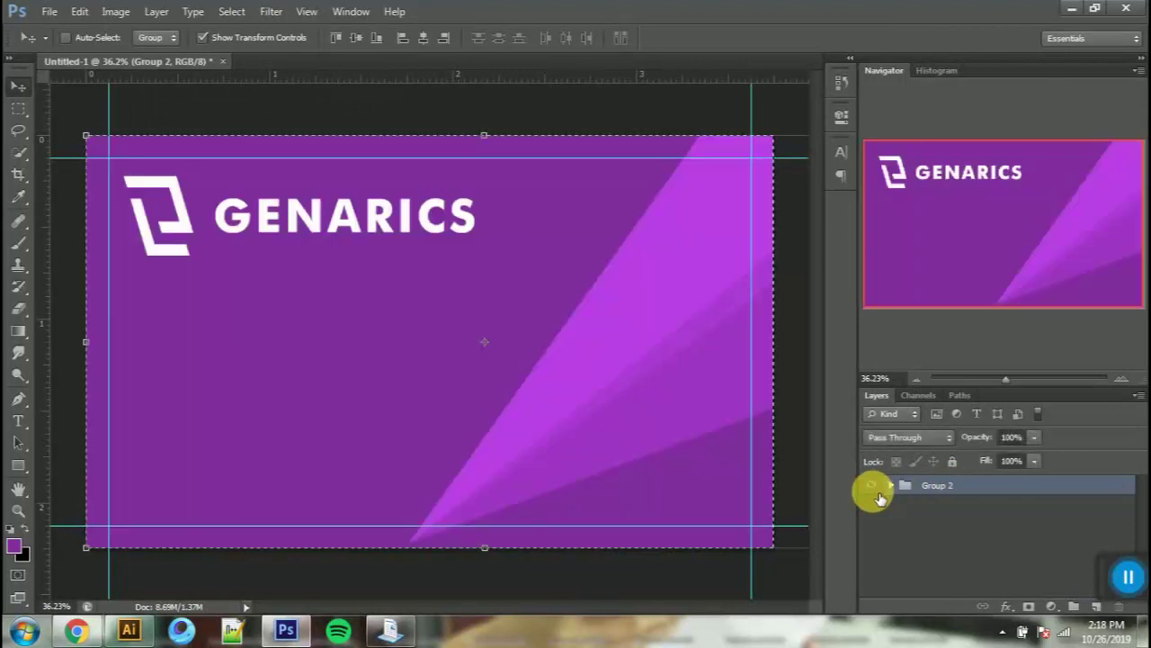
key("ctrl+d")
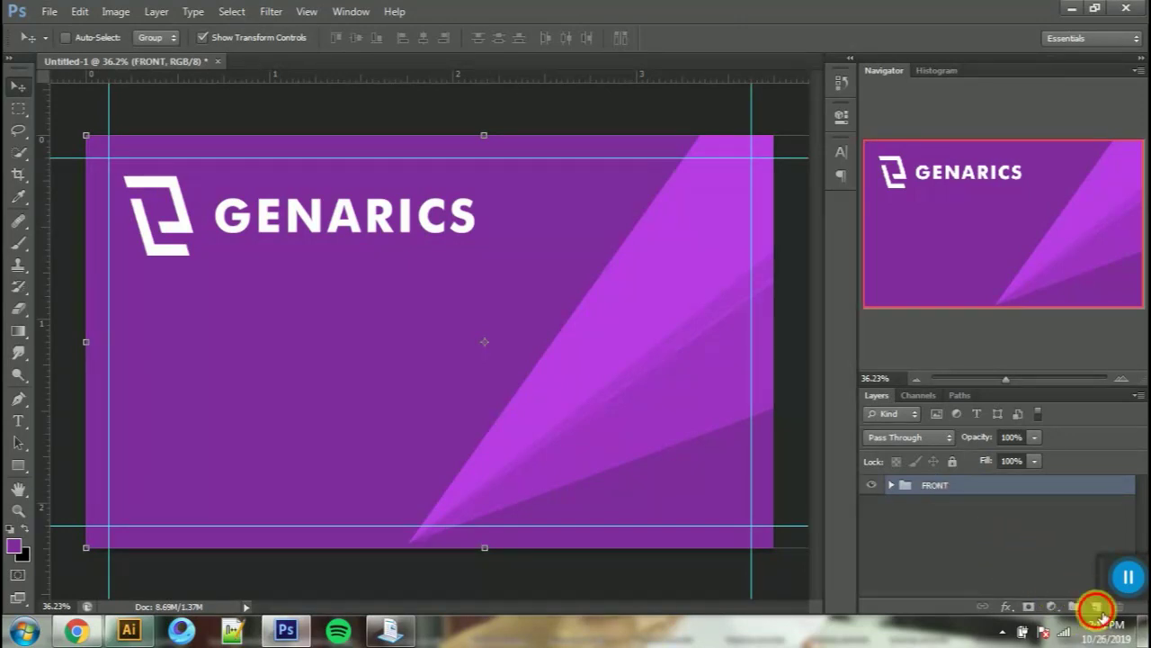
Step: Add an empty Layer 1 above FRONT and hide the FRONT group
left_click(1096, 607)
left_click(871, 507)
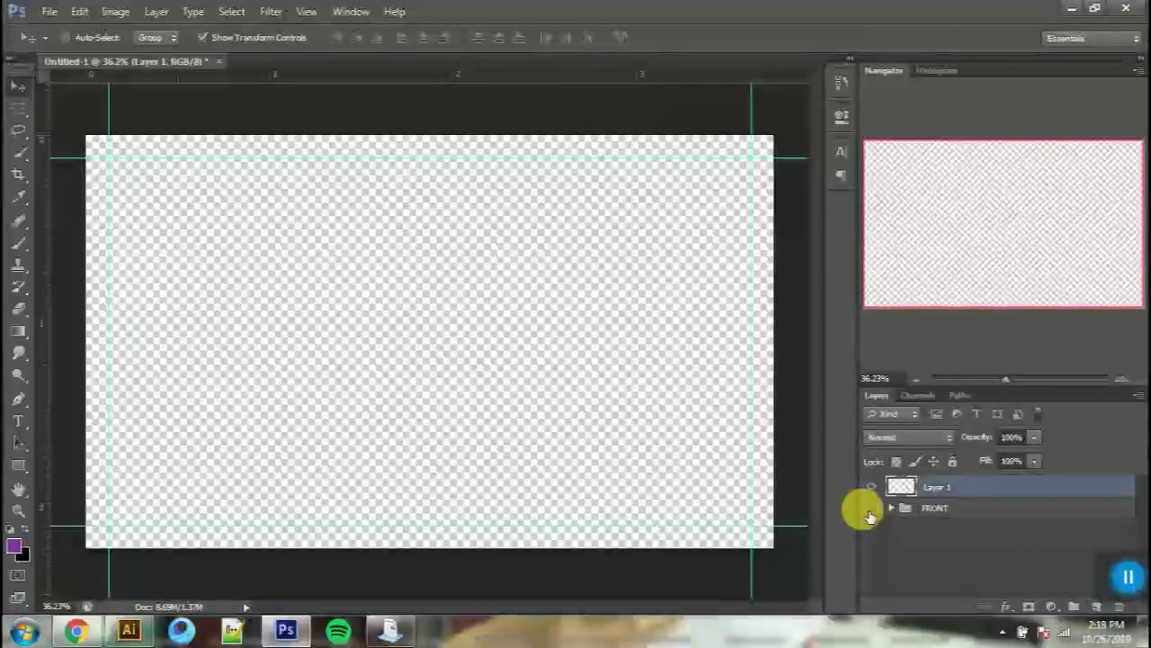
left_click(77, 630)
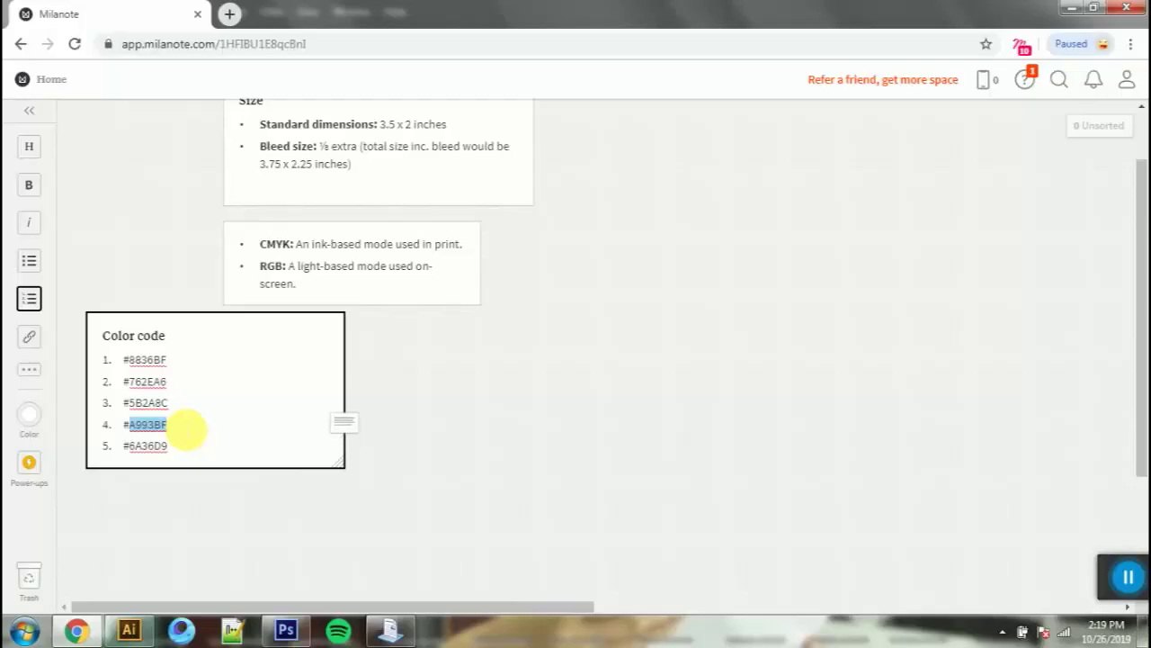
key("alt+Tab")
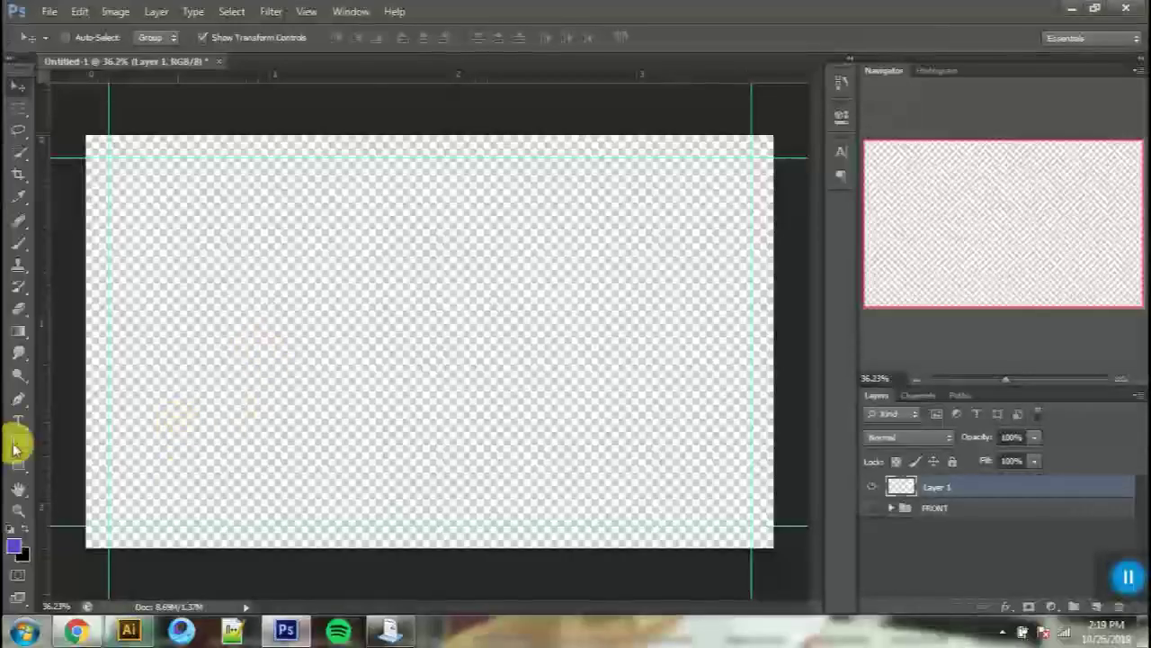
Step: Set the foreground colour to lilac #A993BF
right_click(20, 423)
left_click(14, 546)
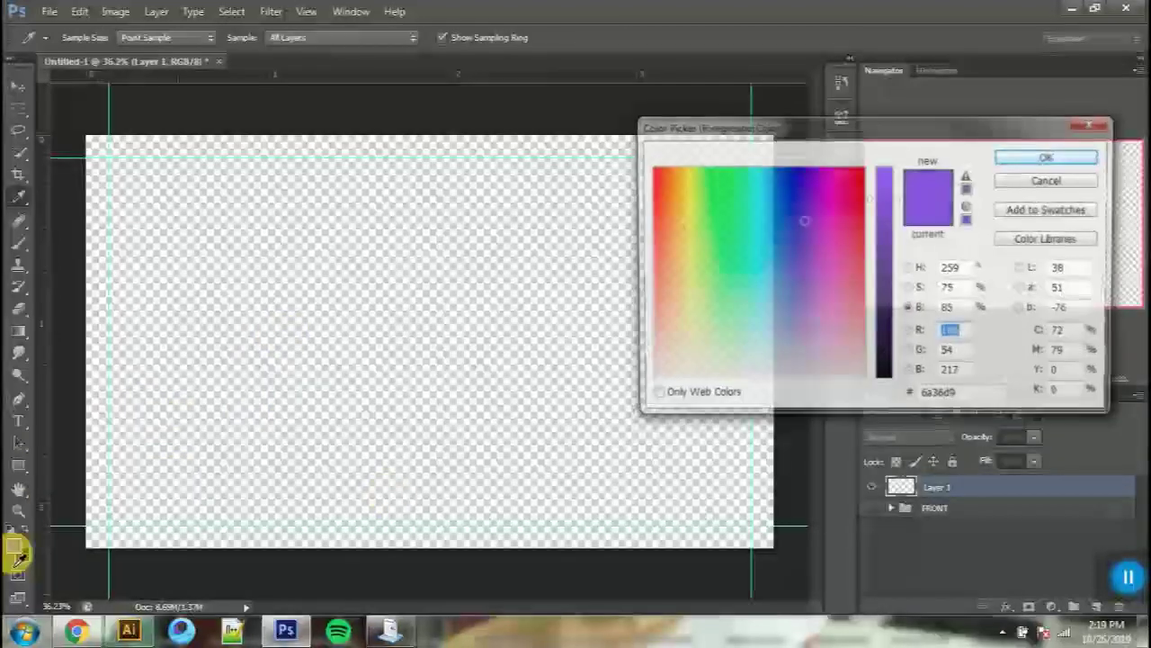
type("A993BF")
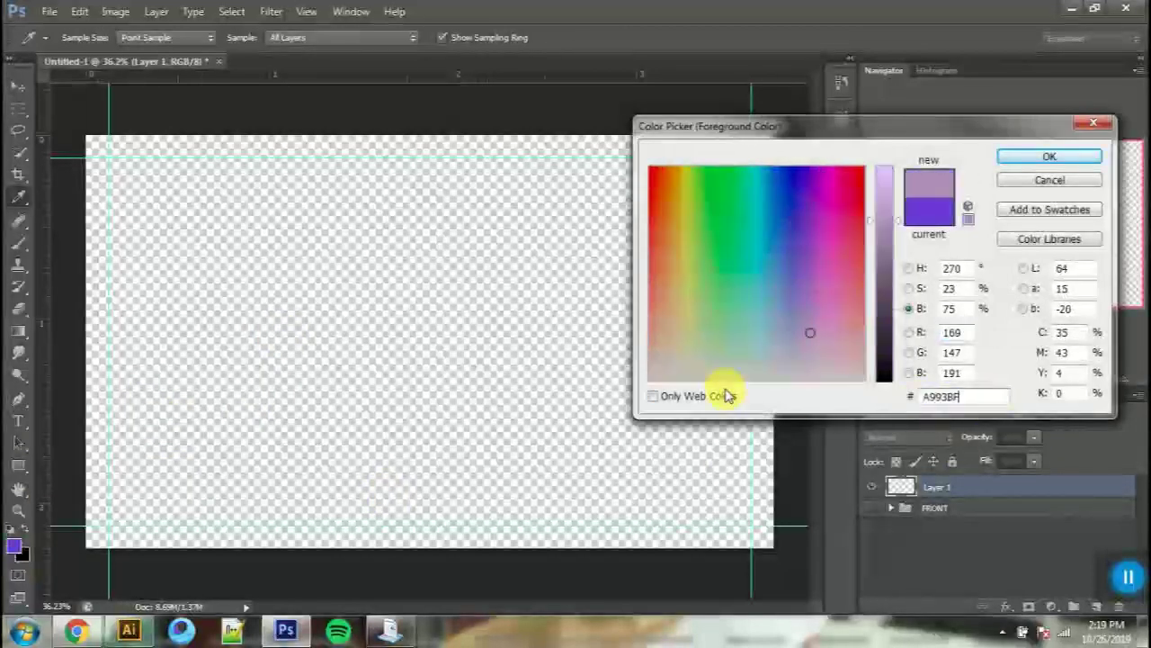
key("Return")
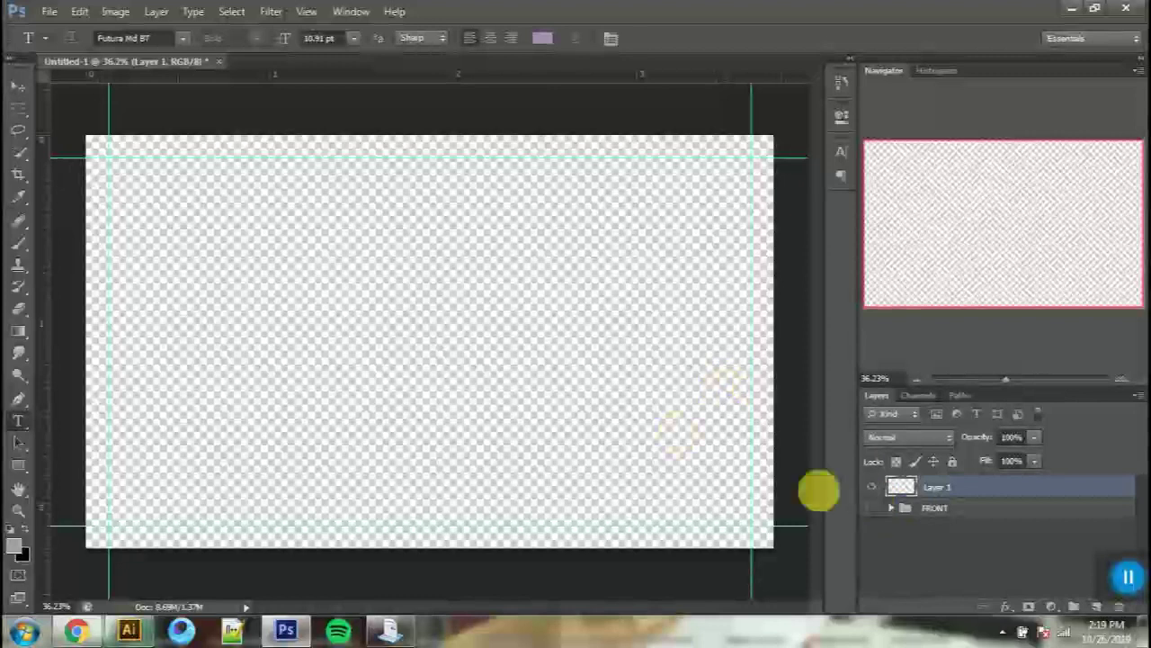
Step: Draw a lilac rectangle from the card's top-left corner, then add a new empty layer
right_click(18, 108)
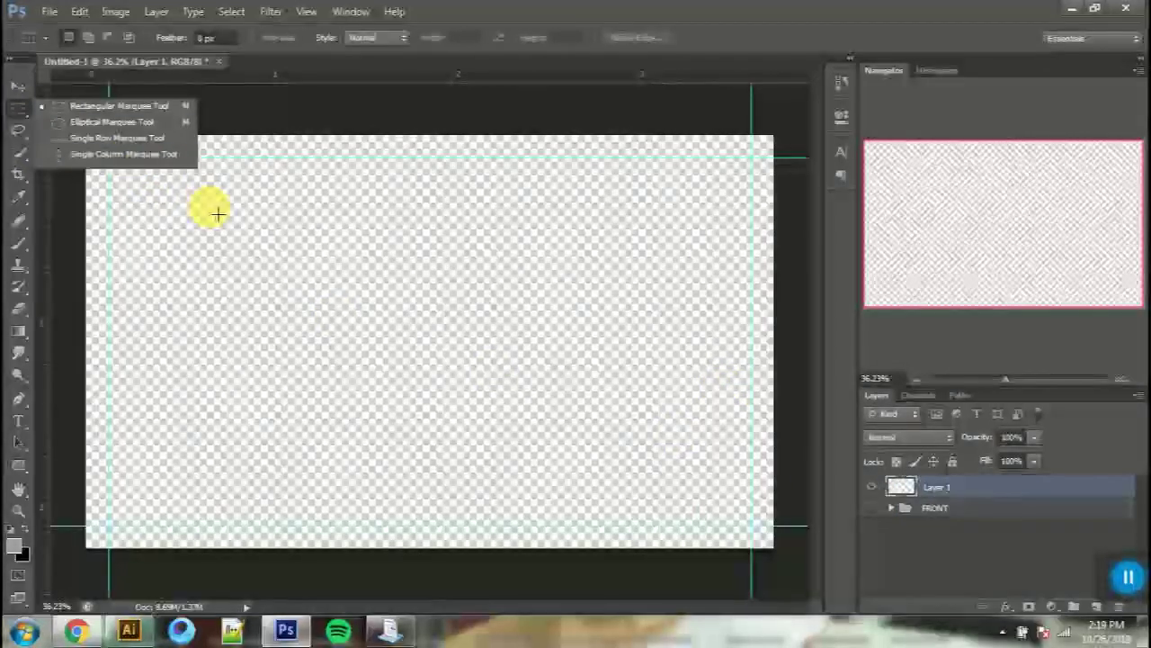
right_click(22, 475)
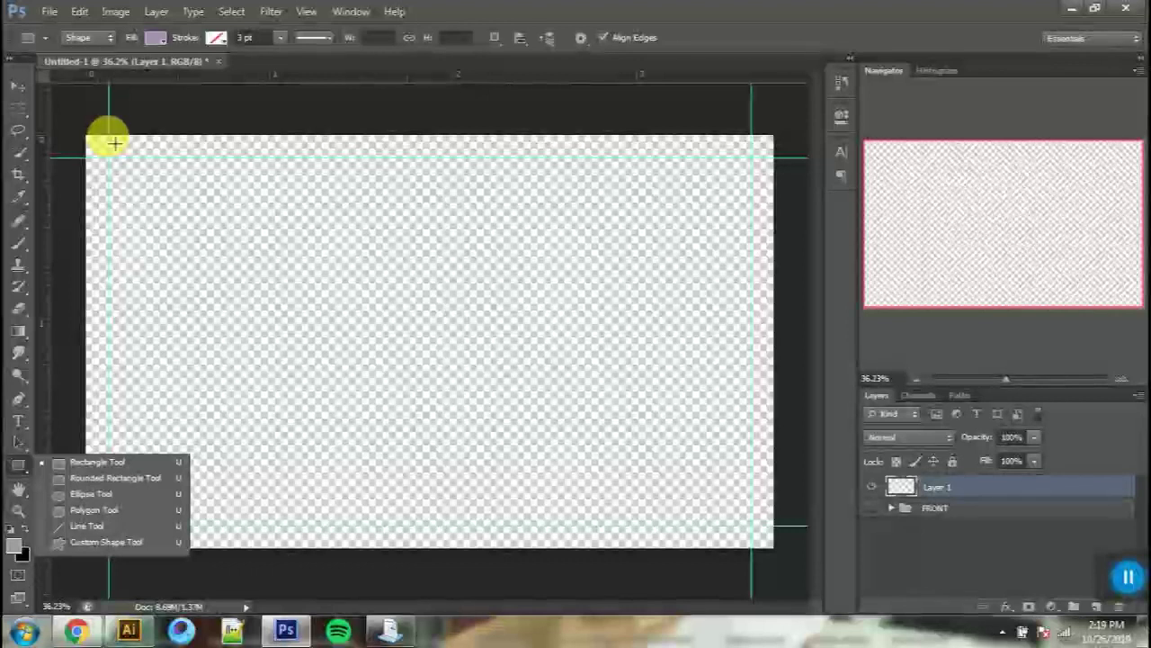
left_click_drag(114, 143, 386, 441)
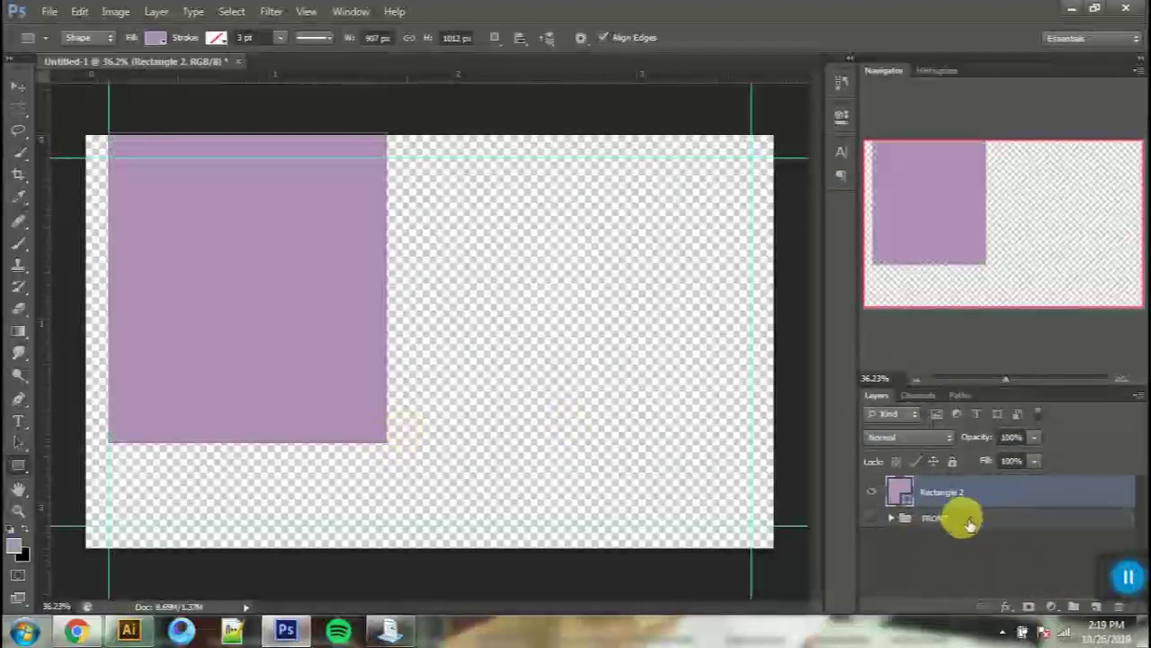
left_click(1031, 525)
left_click(1098, 608)
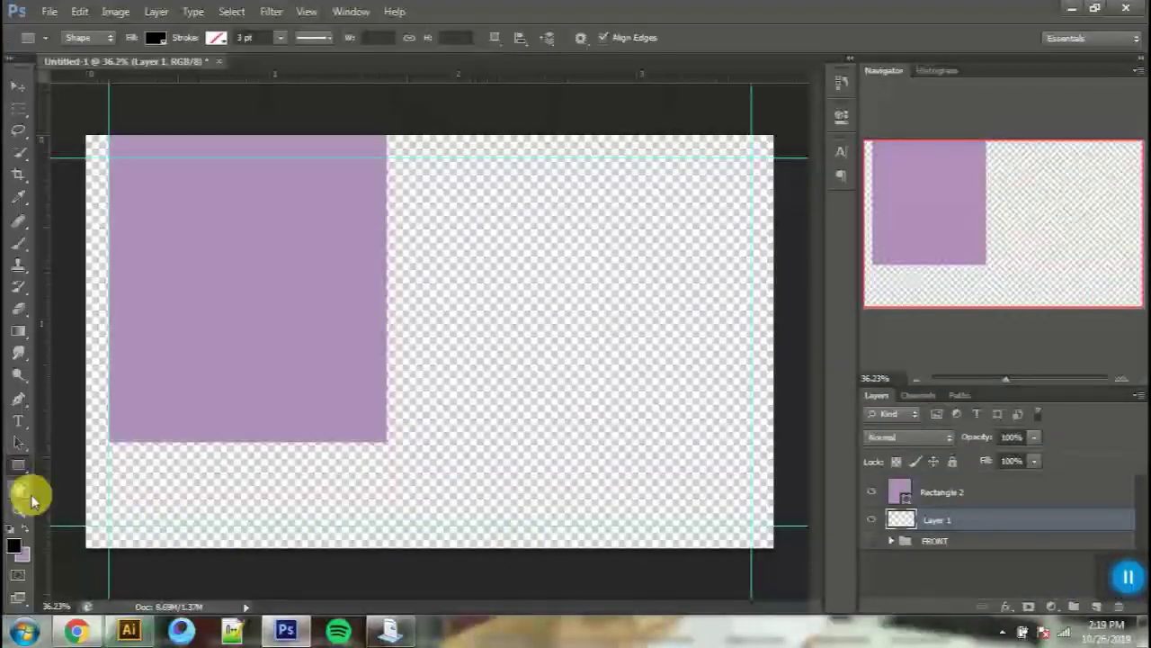
Step: Fill the new Layer 1 with white after resetting the default colours
key("alt+BackSpace")
left_click(12, 528)
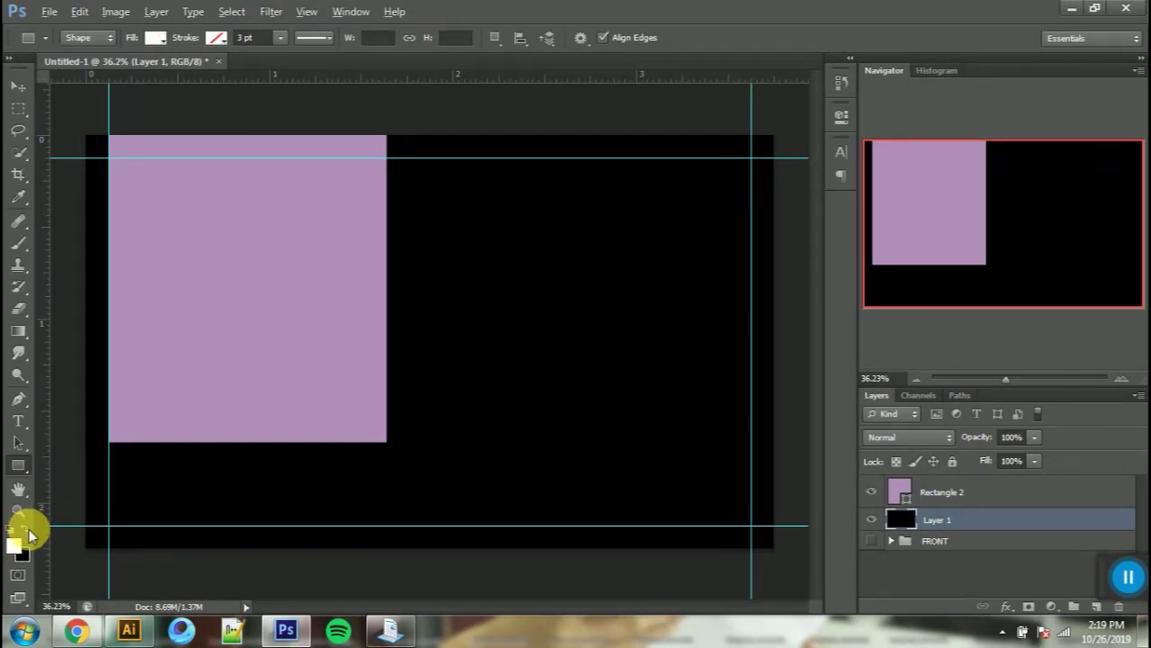
key("alt+BackSpace")
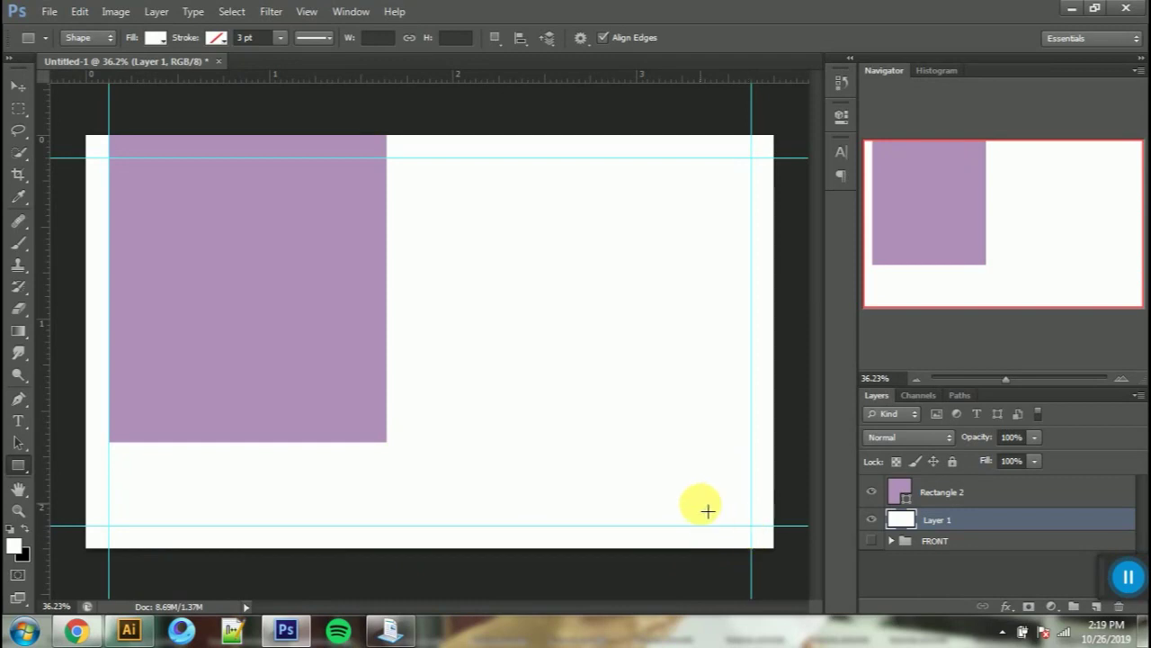
Step: Resize the lilac Rectangle 2 panel to run from the top guide to the bottom guide
left_click(21, 90)
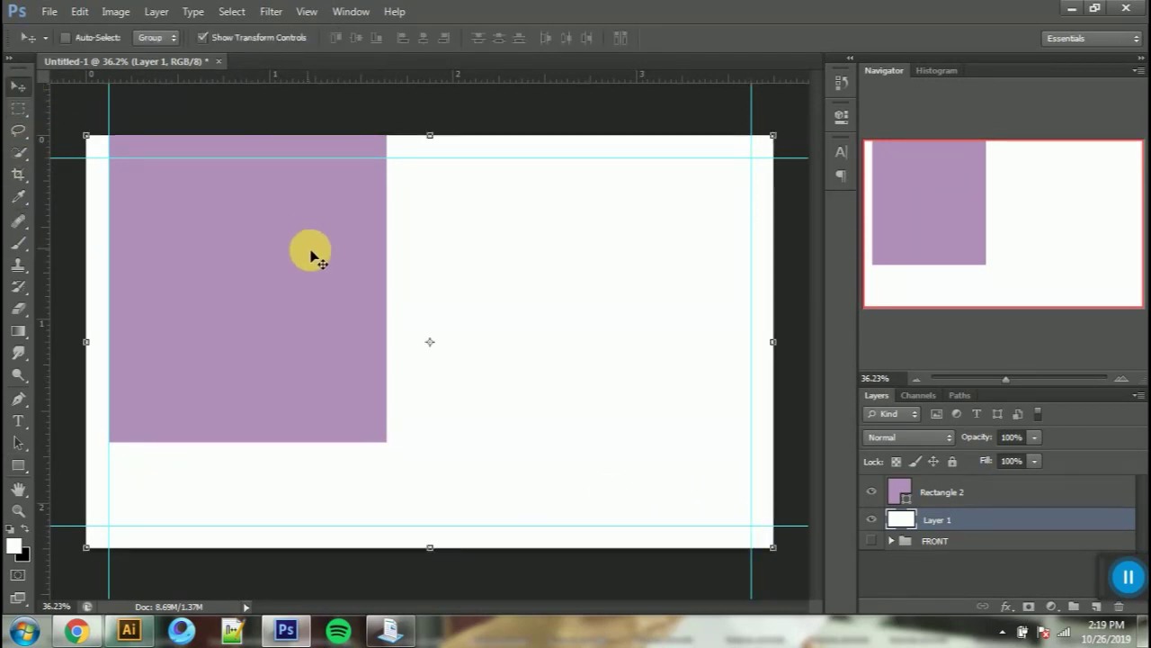
left_click(947, 491)
left_click_drag(364, 330, 358, 326)
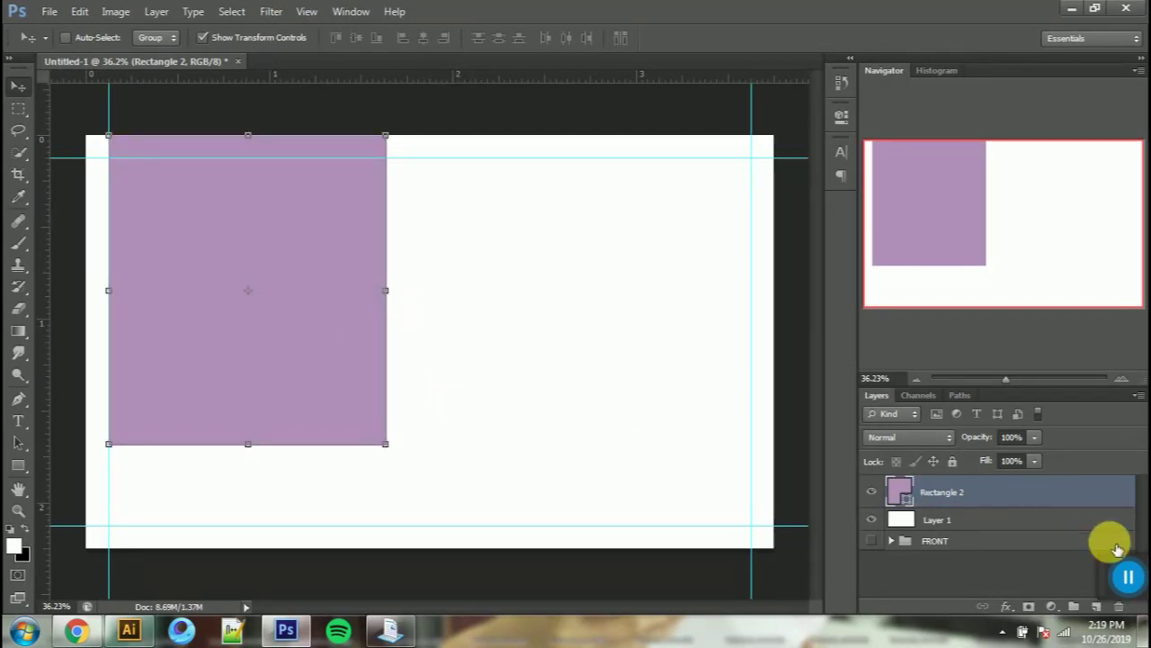
left_click(387, 633)
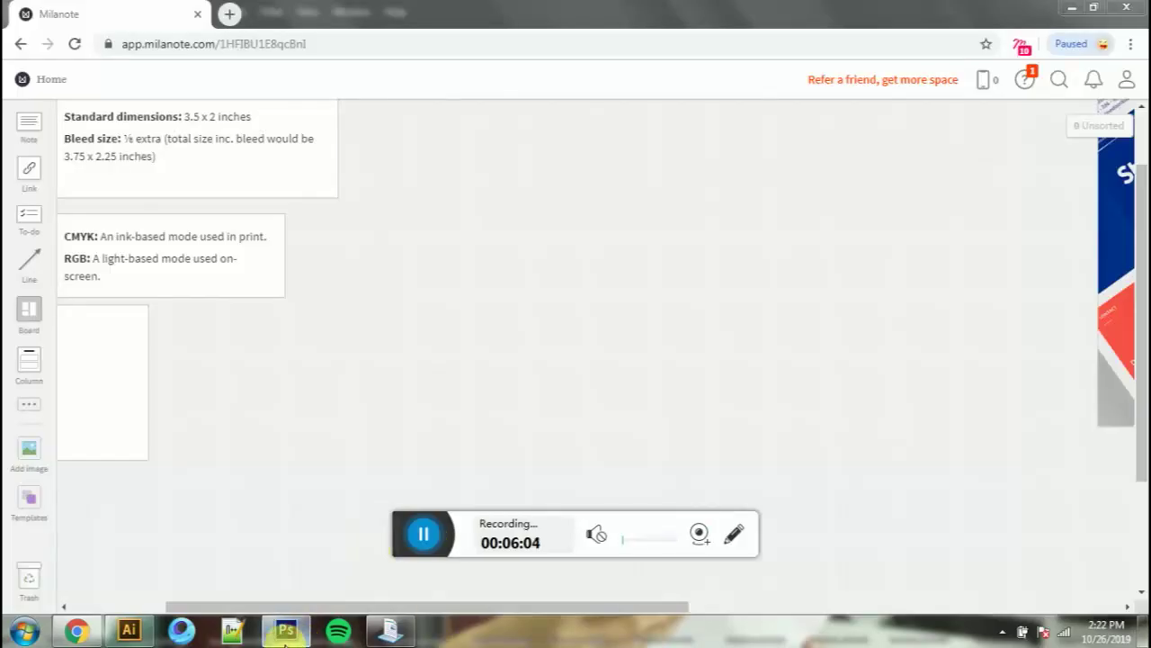
left_click(286, 633)
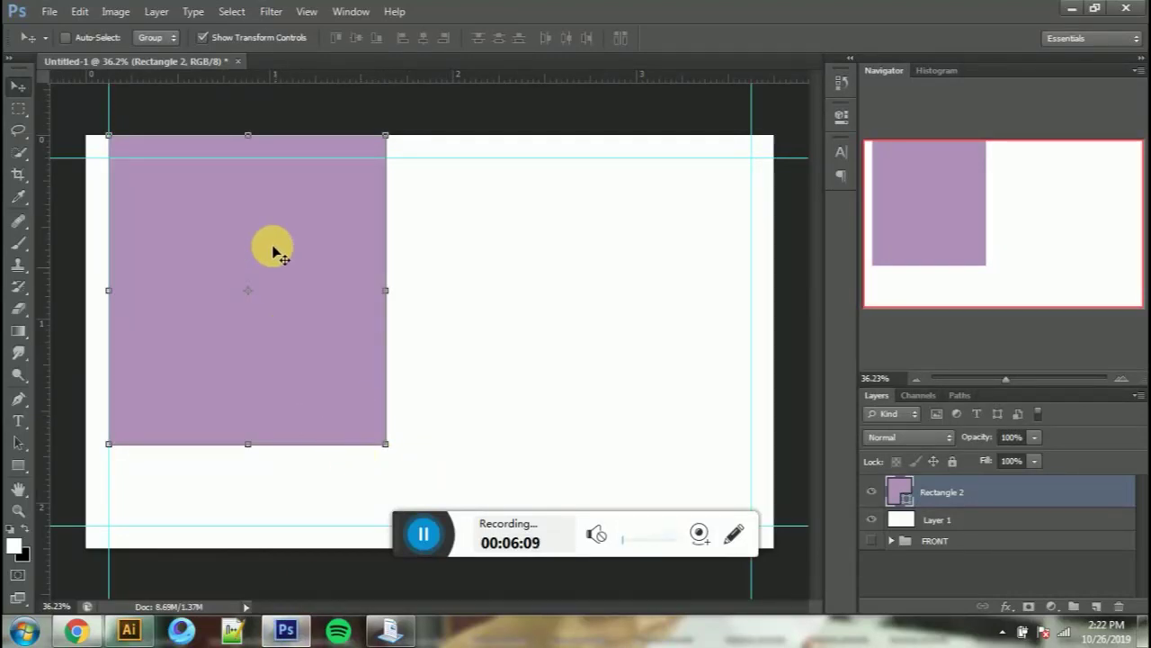
left_click_drag(248, 138, 249, 168)
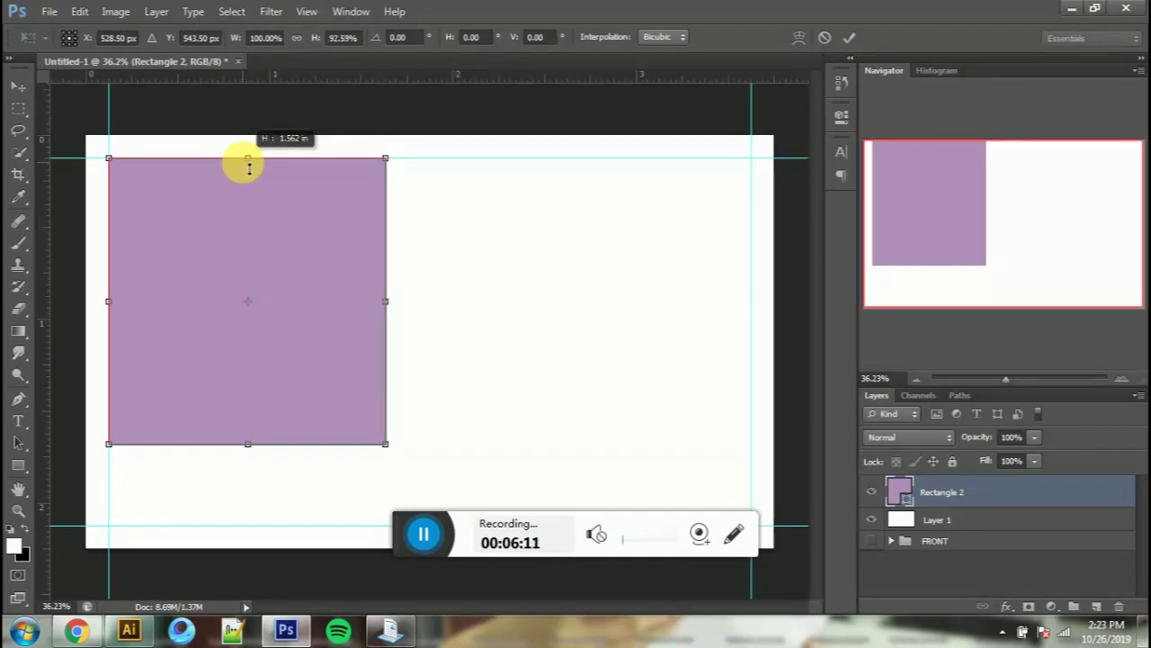
left_click_drag(247, 446, 229, 523)
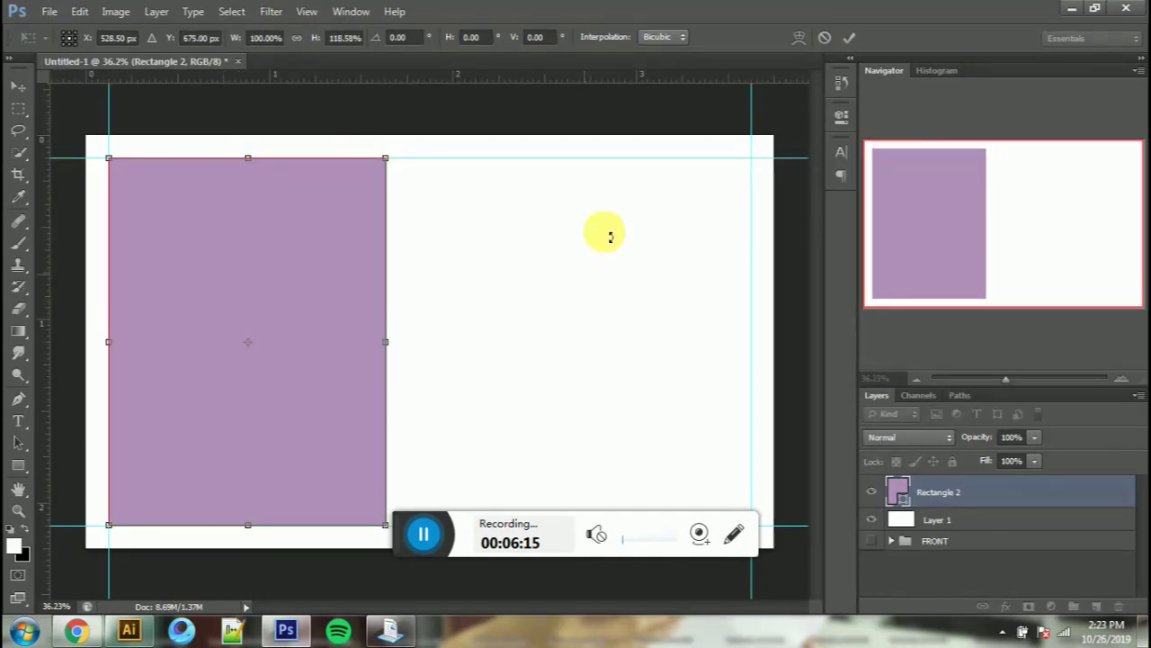
left_click(849, 40)
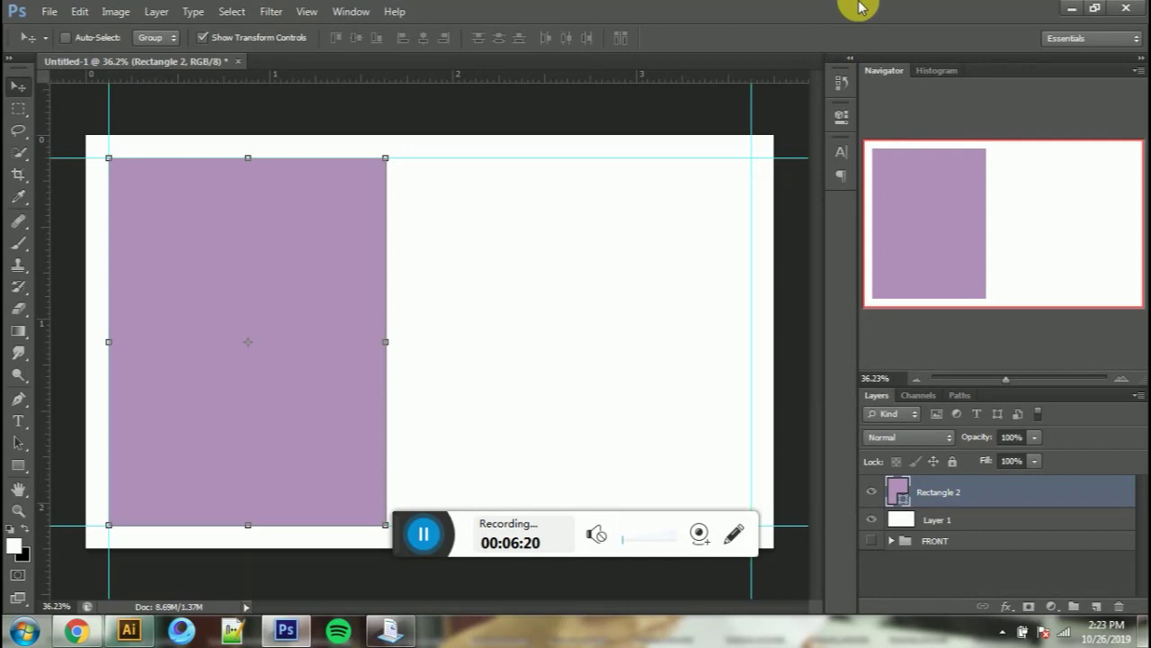
Step: Add a 'Contact Info' text line and move it to the top of the lilac panel
key("t")
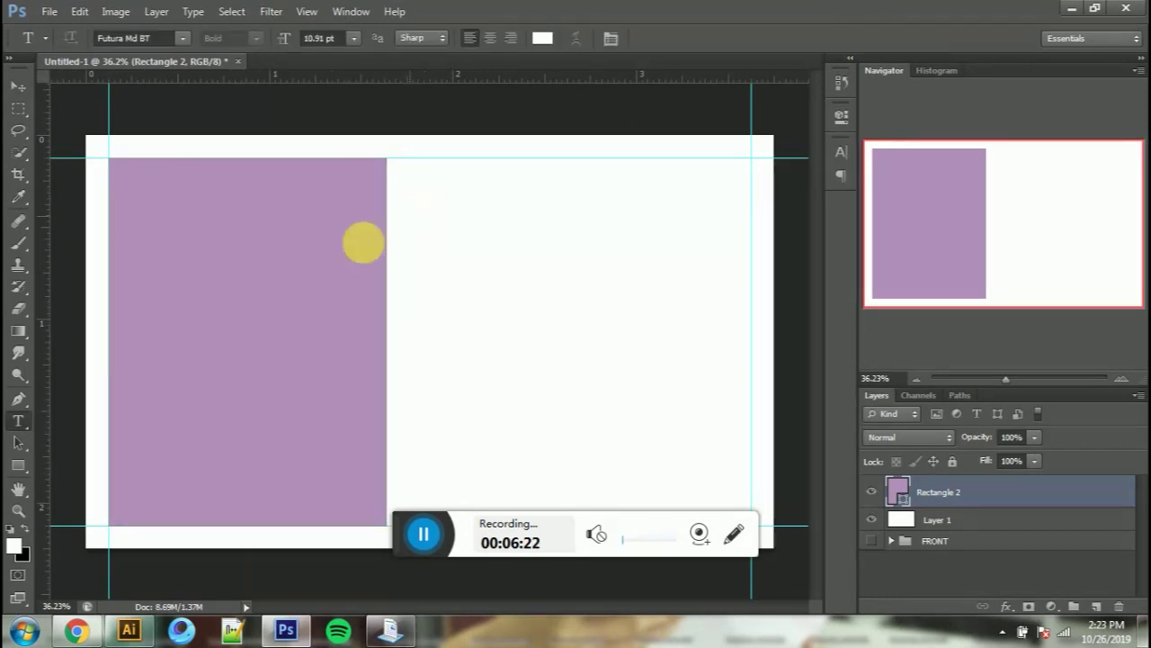
left_click(495, 264)
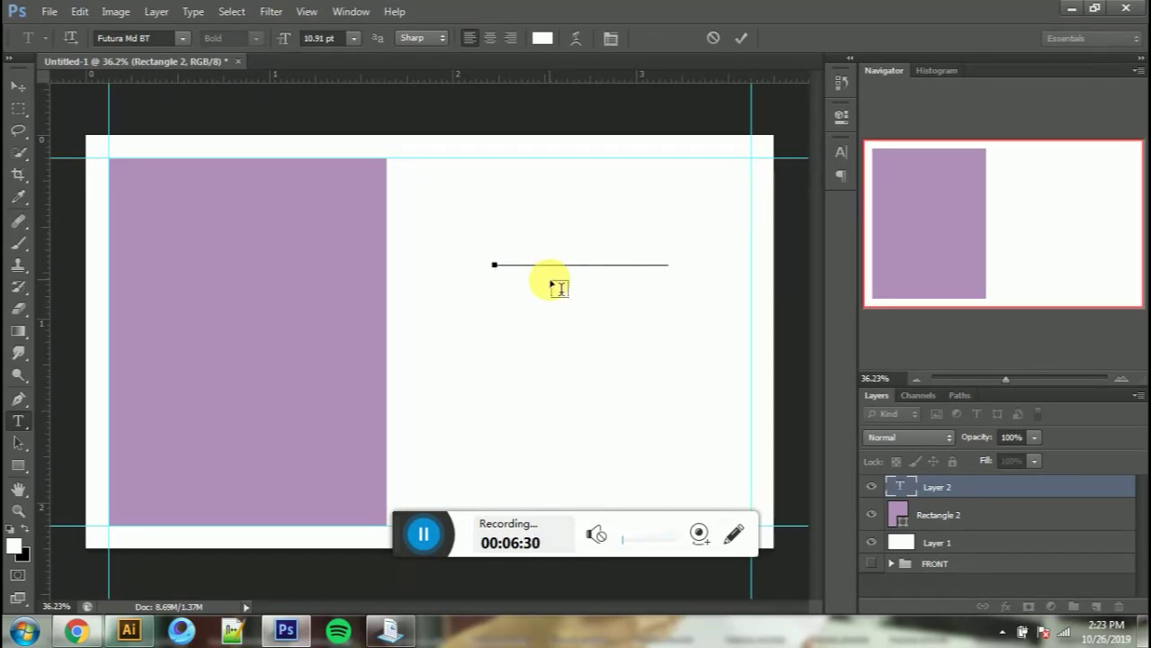
key("ctrl+a")
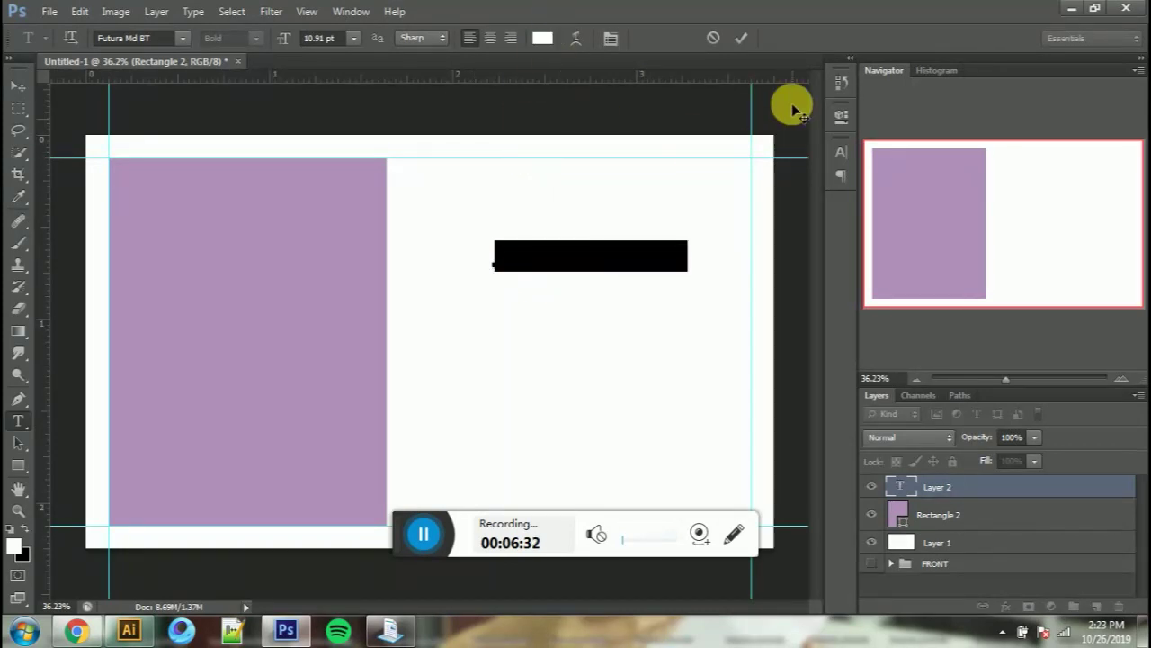
left_click(742, 38)
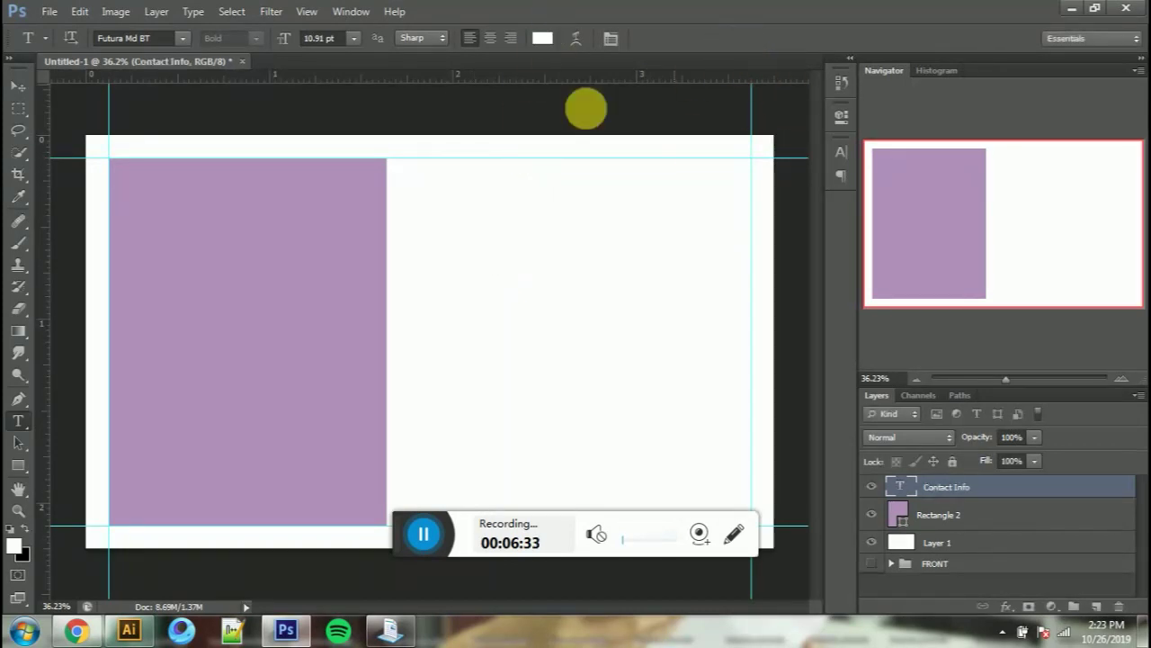
left_click(12, 83)
left_click_drag(587, 367, 208, 290)
Step: Delete 'Info' from the heading and set its tracking to 0
key("t")
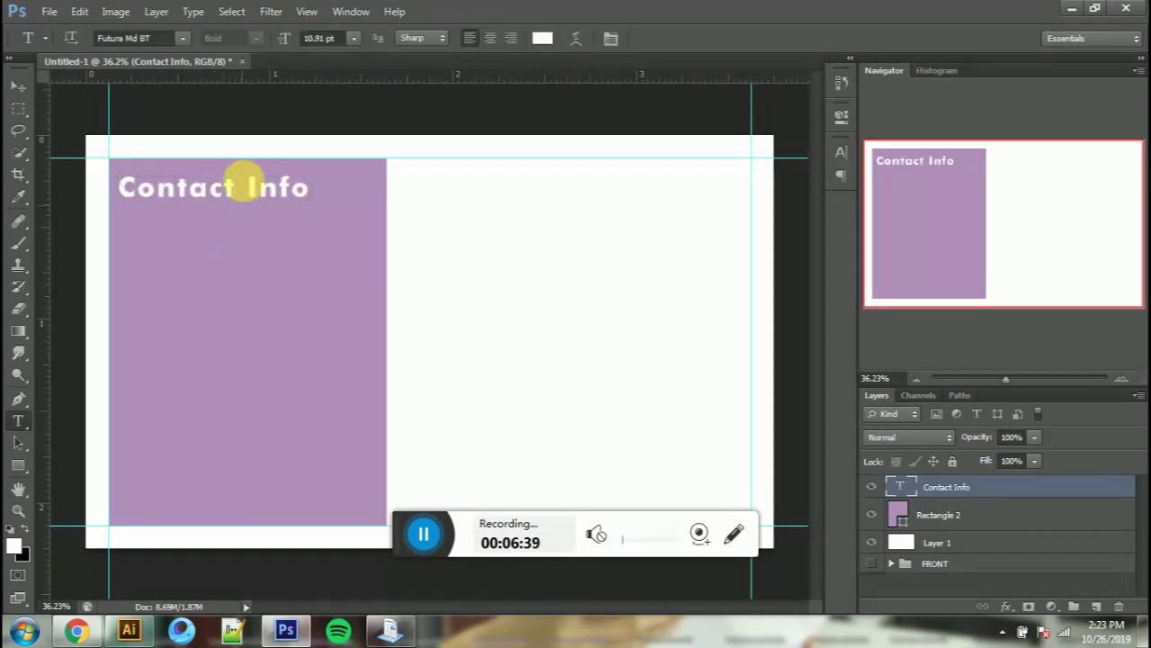
left_click_drag(244, 188, 348, 192)
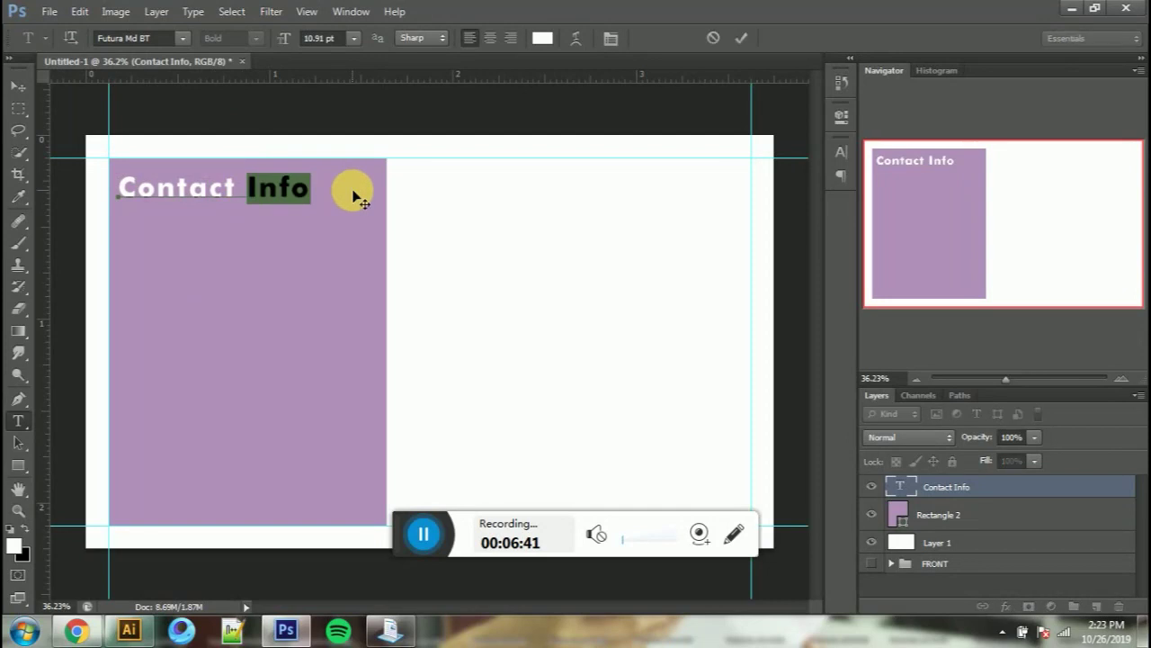
key("BackSpace")
key("ctrl+a")
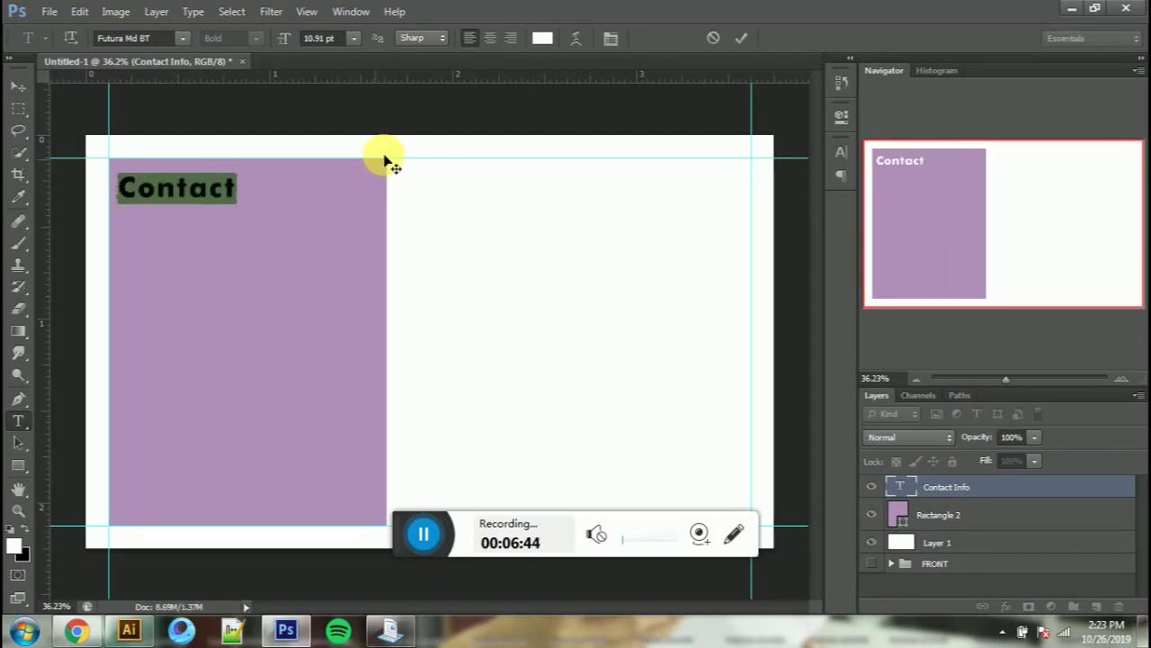
left_click(610, 38)
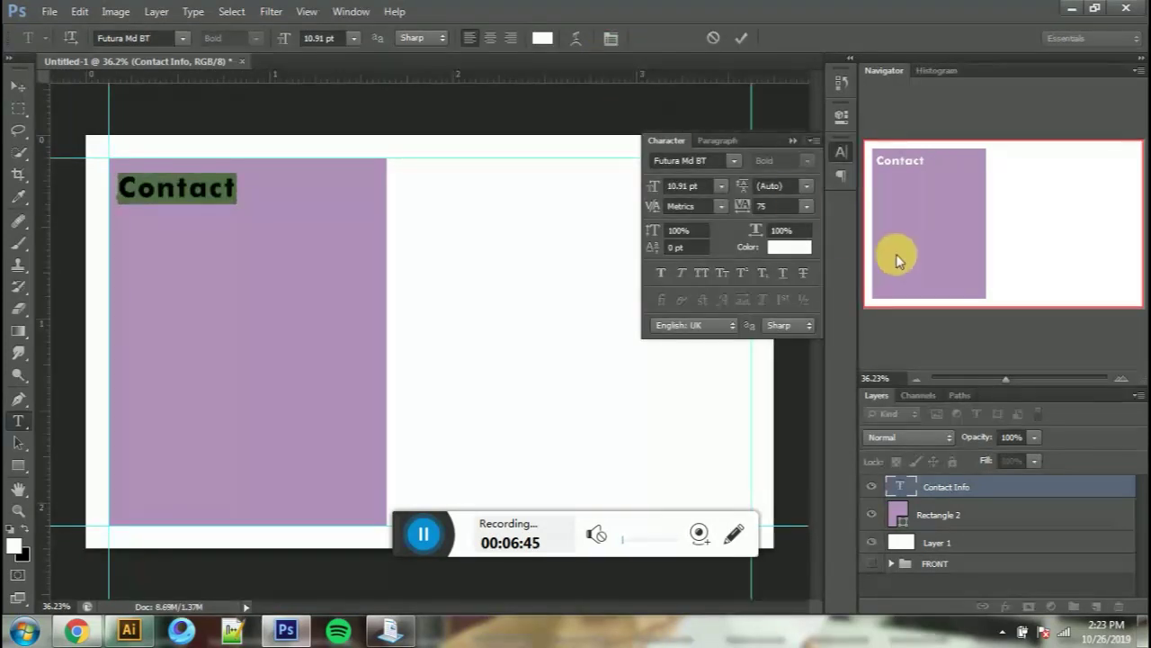
left_click(807, 206)
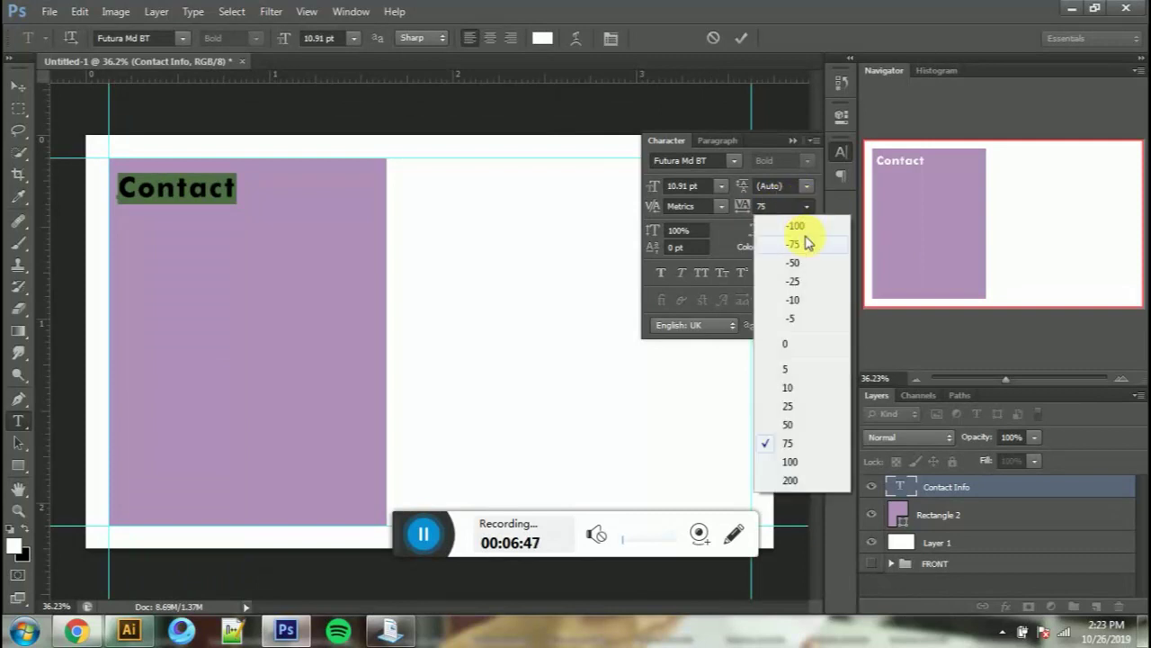
left_click(788, 345)
left_click(741, 38)
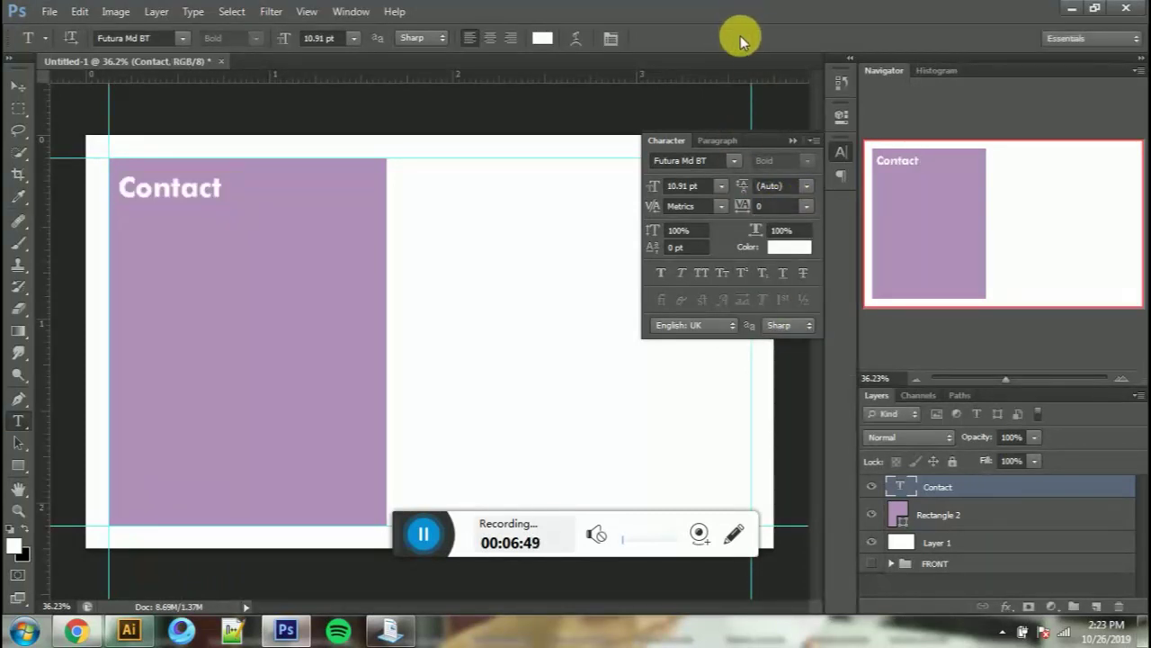
left_click(20, 464)
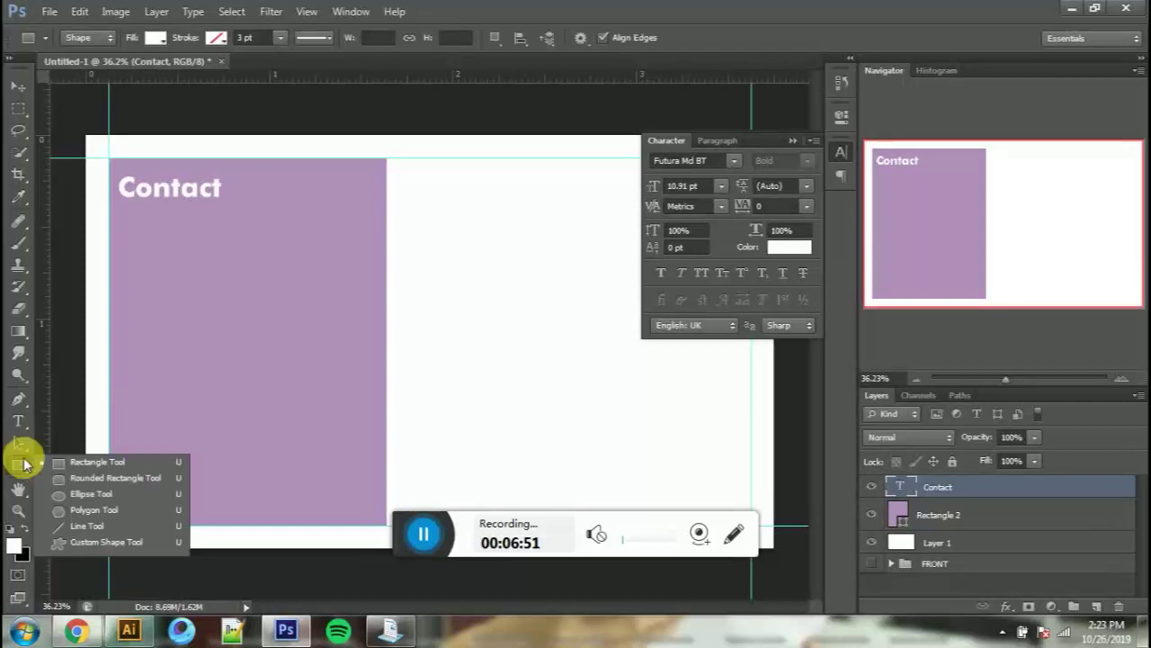
Step: Draw a thin white bar, Rectangle 3, and move it just under the Contact heading
left_click_drag(173, 279, 256, 288)
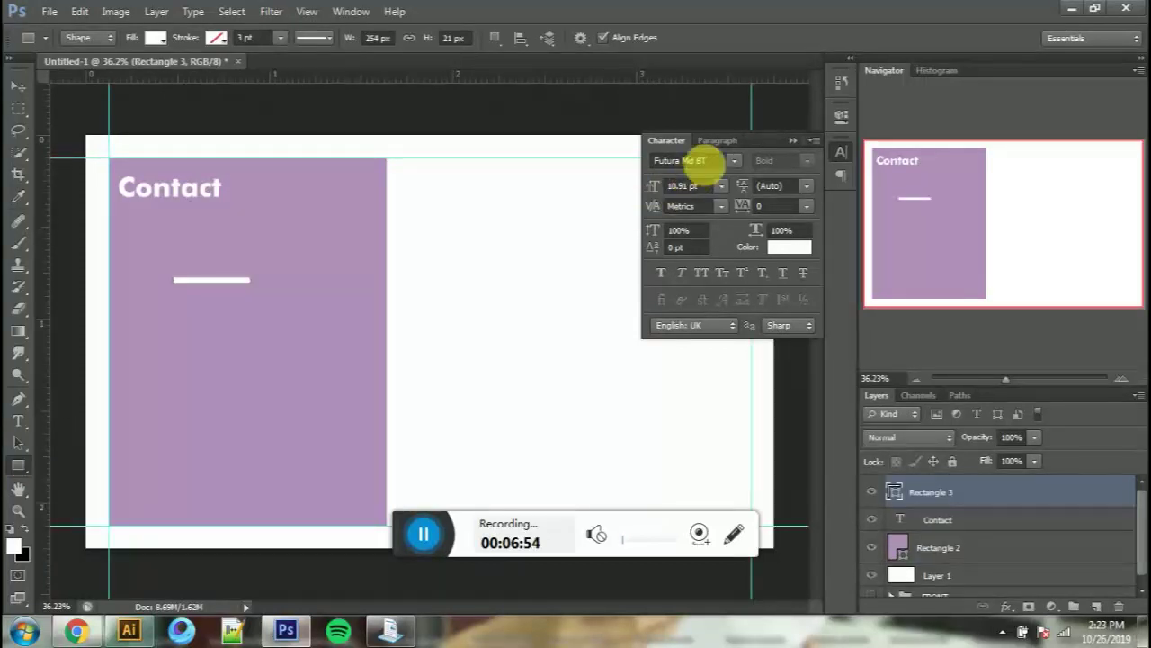
left_click(790, 141)
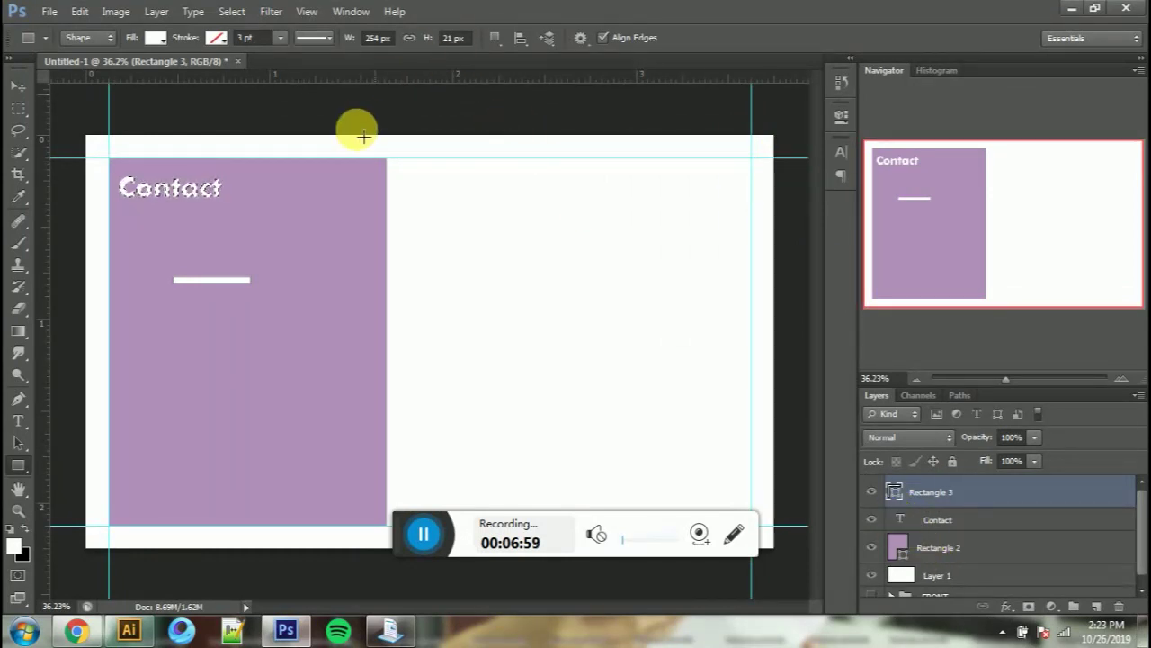
key("v")
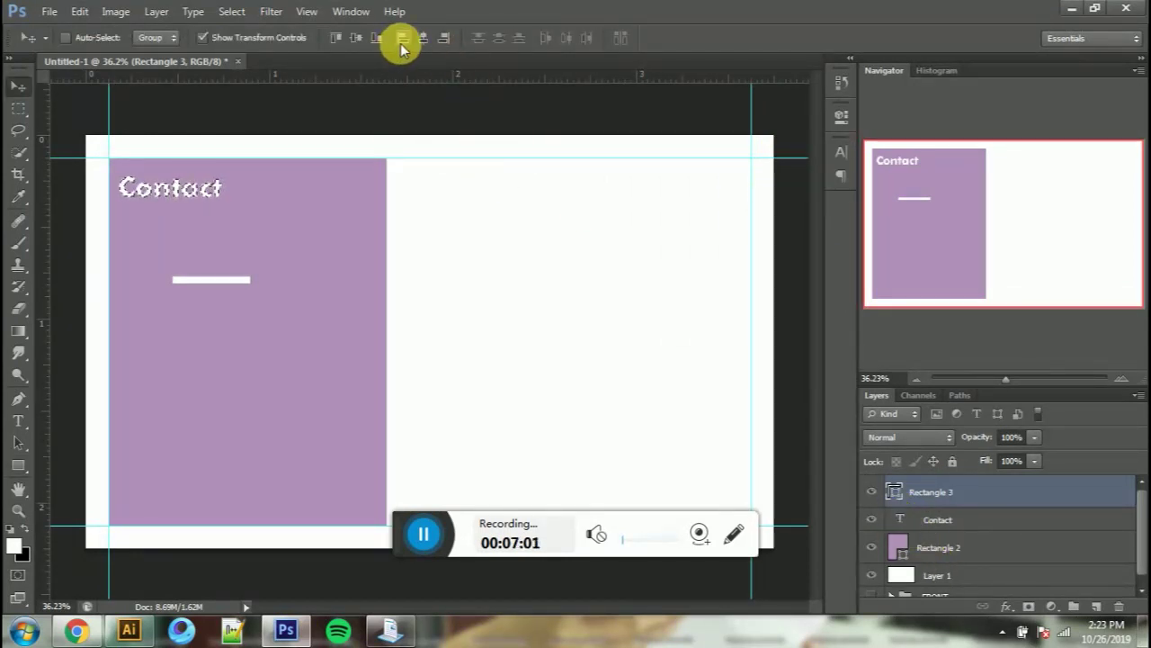
left_click_drag(275, 328, 270, 263)
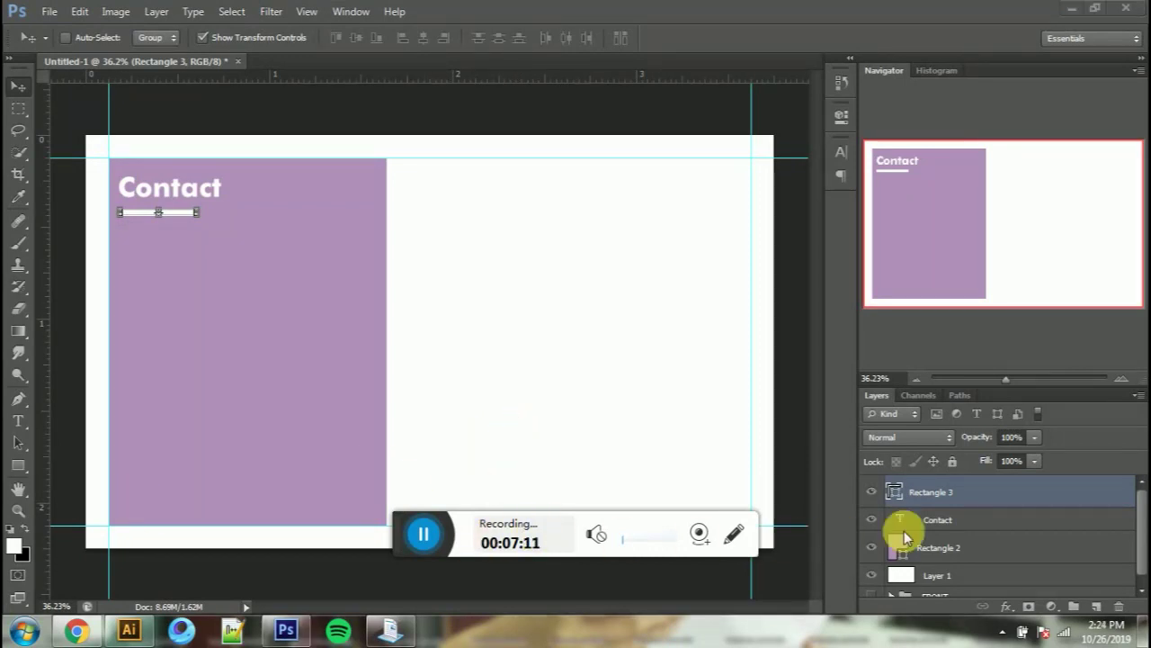
left_click_drag(410, 533, 1106, 577)
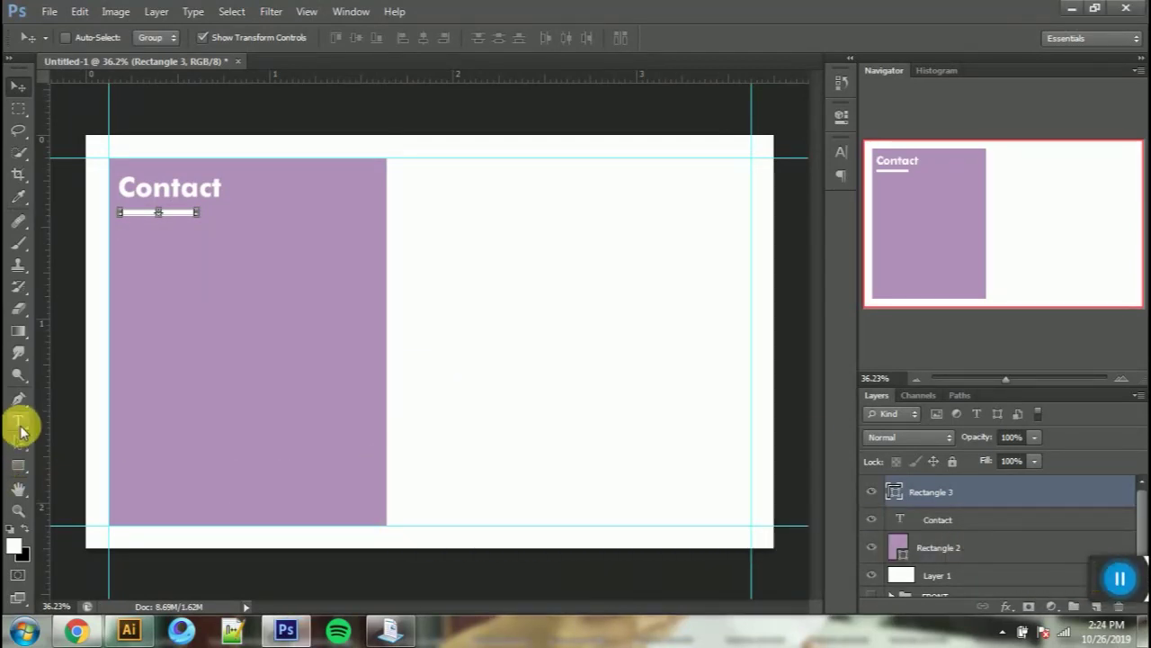
left_click(18, 420)
Step: Type the cardholder's name on the lilac panel and set the Contact heading to 12 pt
left_click(228, 387)
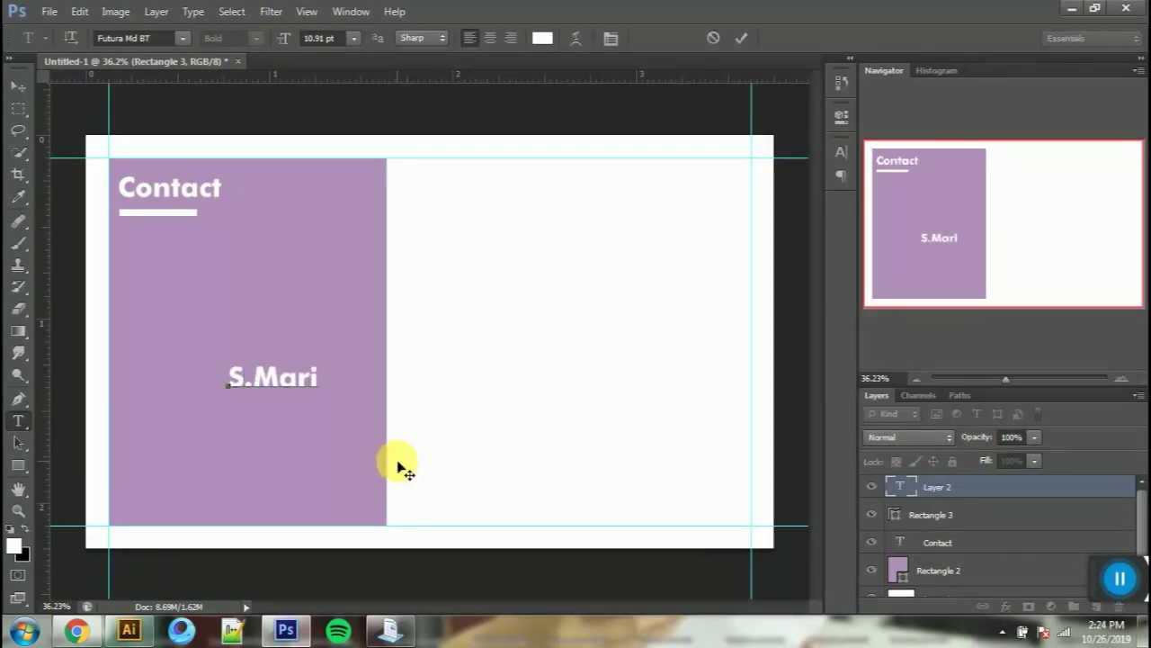
left_click(741, 36)
double_click(139, 186)
left_click(354, 38)
left_click(341, 176)
left_click(741, 36)
Step: Resize the name text and move it to the panel's bottom-left
left_click_drag(227, 378, 583, 368)
left_click(354, 38)
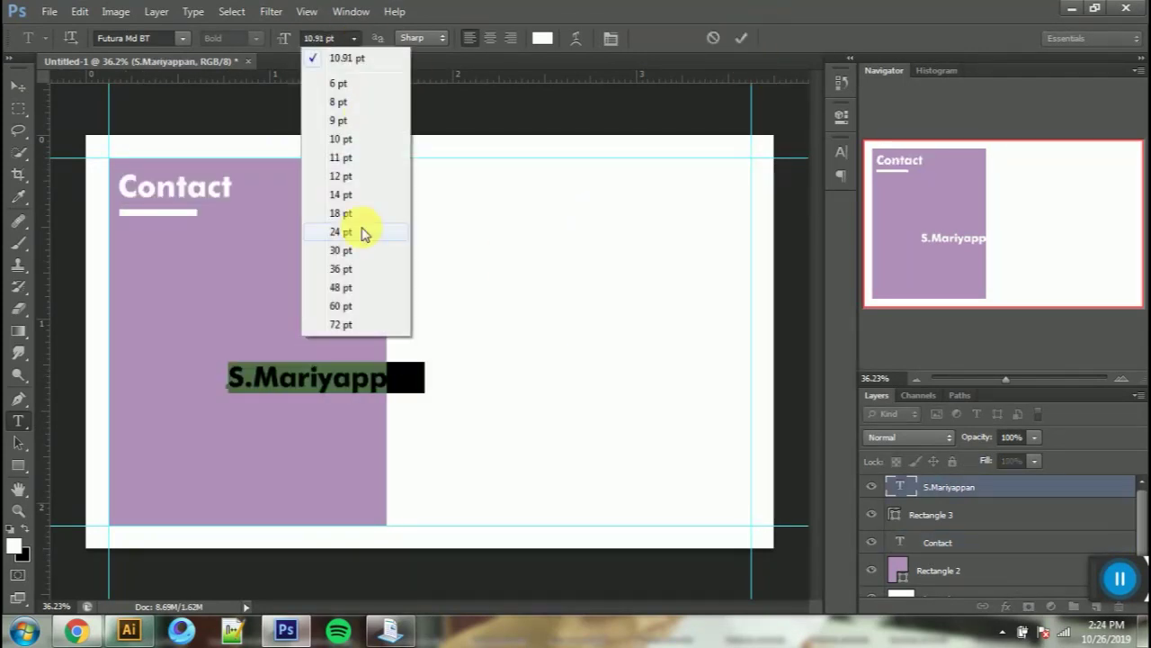
left_click(341, 139)
left_click(18, 86)
left_click_drag(502, 380, 401, 461)
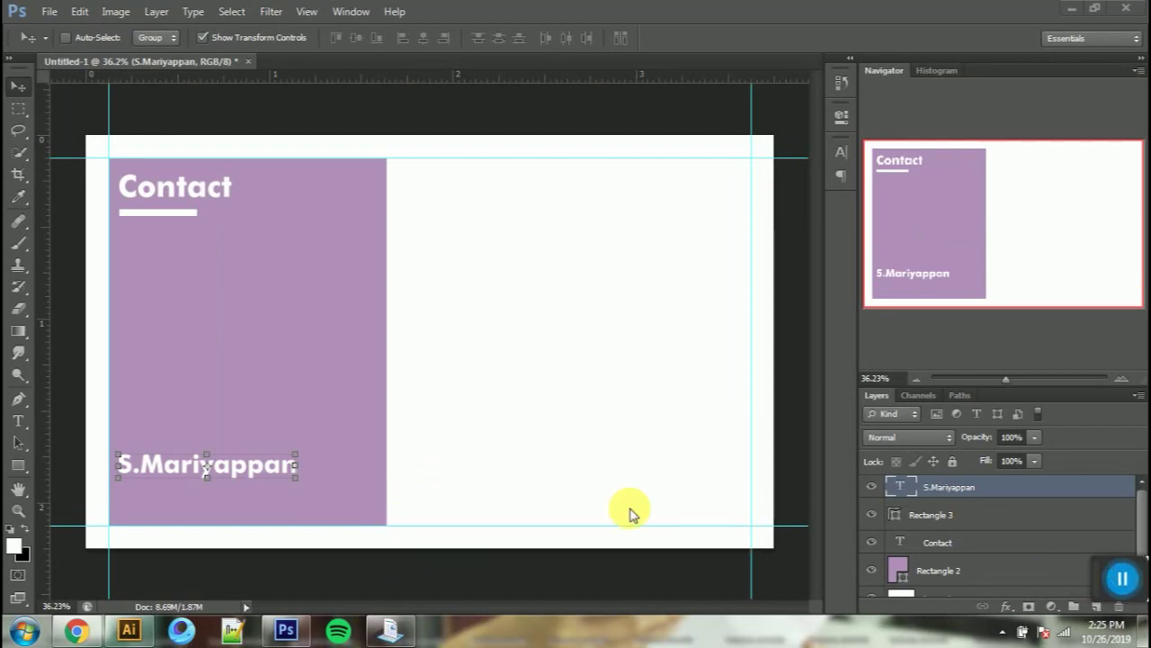
Step: Make the President-CEO line 6 pt Helvetica beneath the name
double_click(292, 474)
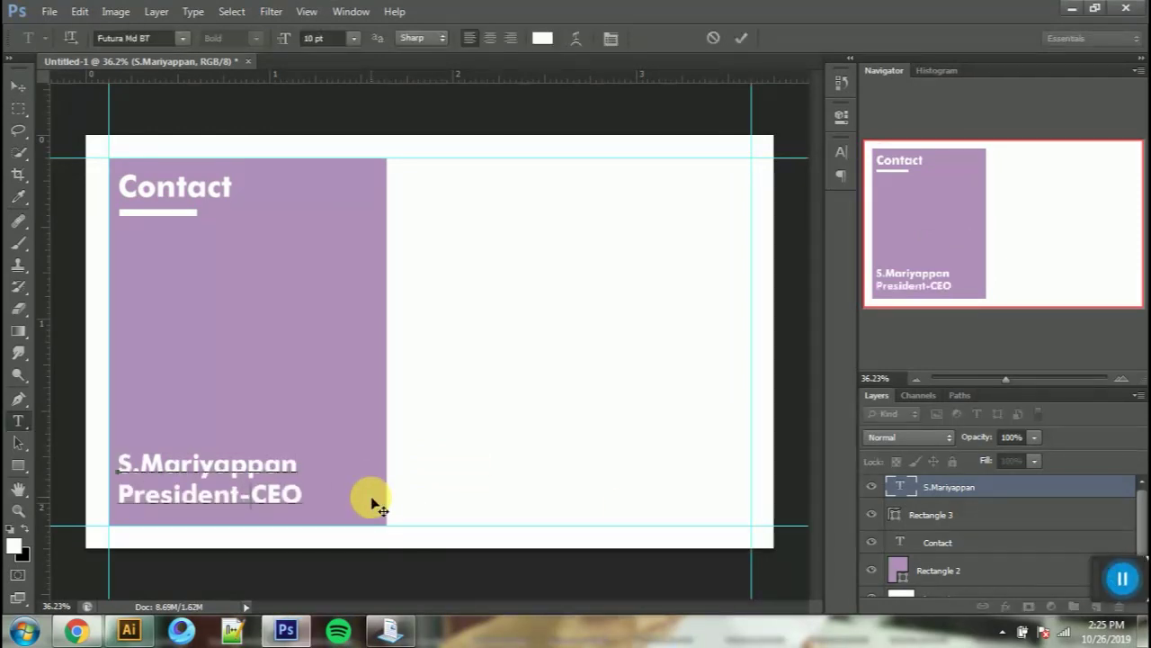
triple_click(304, 494)
left_click(354, 38)
left_click(352, 99)
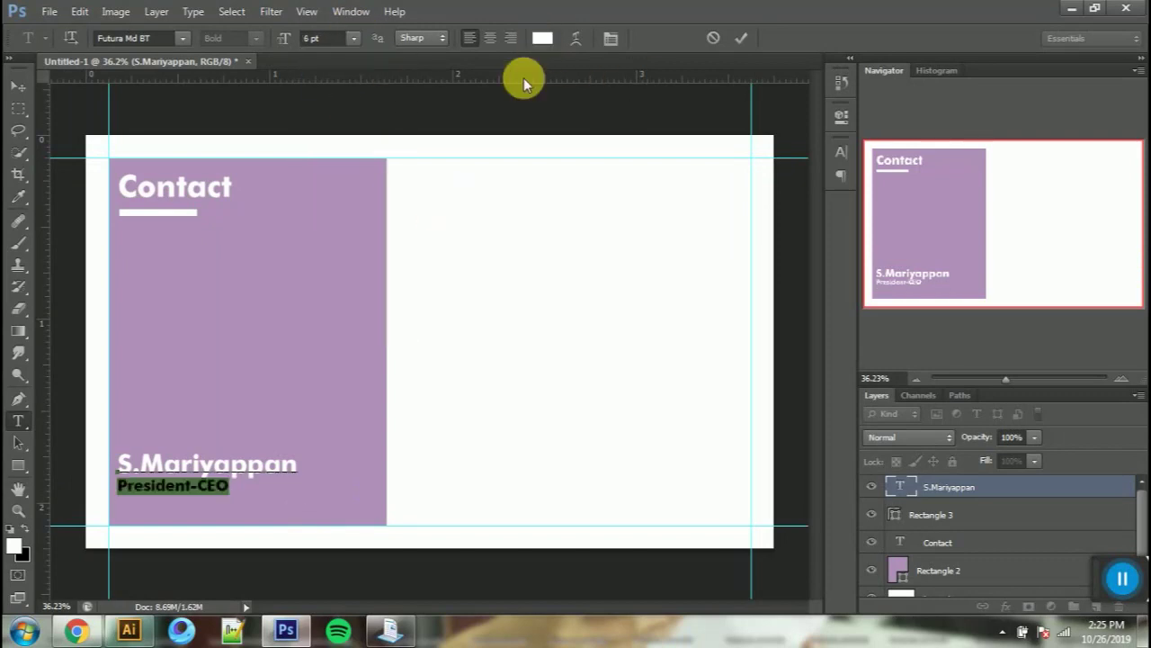
left_click(167, 36)
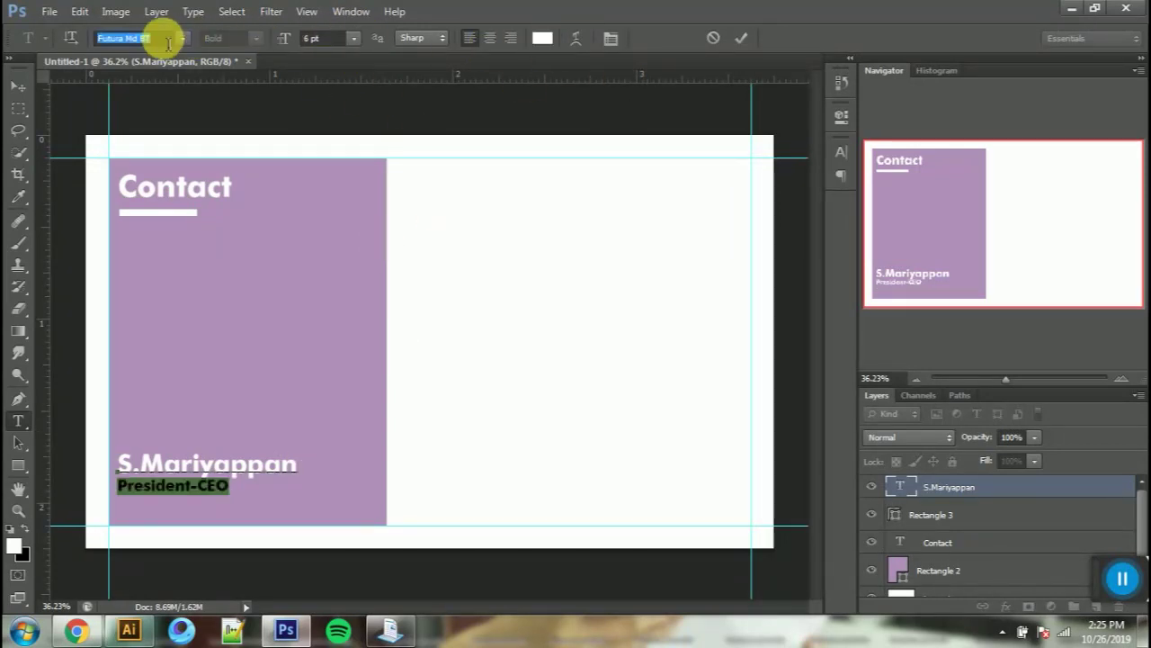
type("Helvetica")
left_click(611, 38)
left_click(662, 273)
left_click(742, 37)
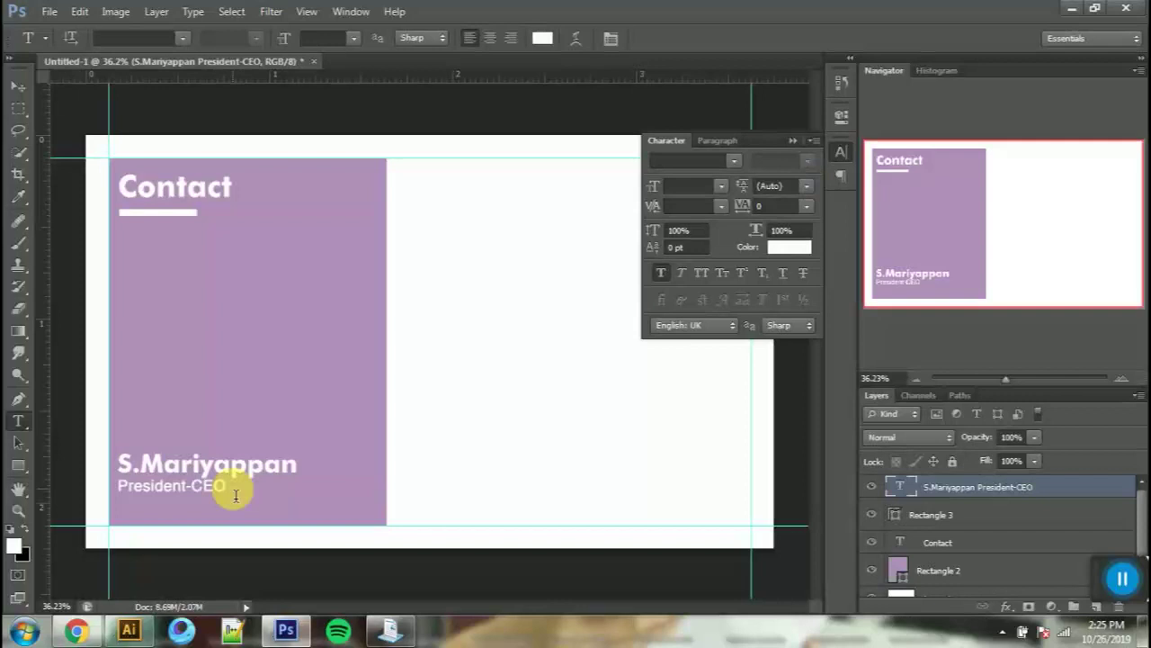
left_click(233, 488)
key("ctrl+a")
left_click(741, 38)
Step: Nudge the name block lower, then select the Contact heading and underline bar layers
left_click(18, 86)
left_click_drag(539, 398, 538, 416)
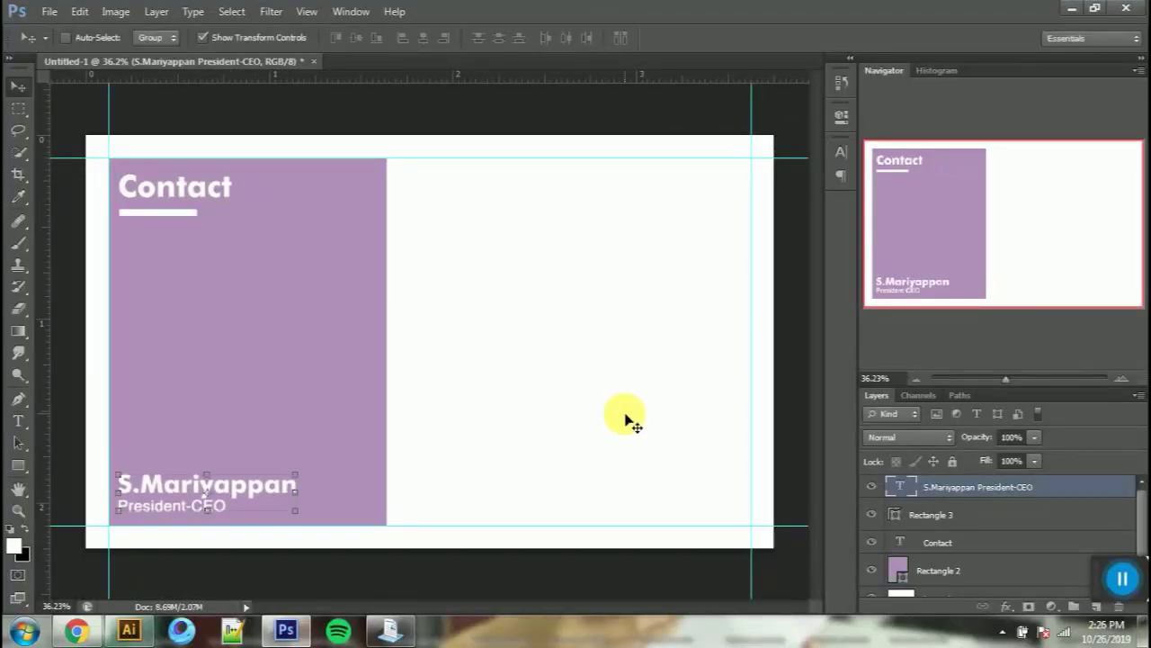
left_click(935, 542)
left_click(931, 515, "shift")
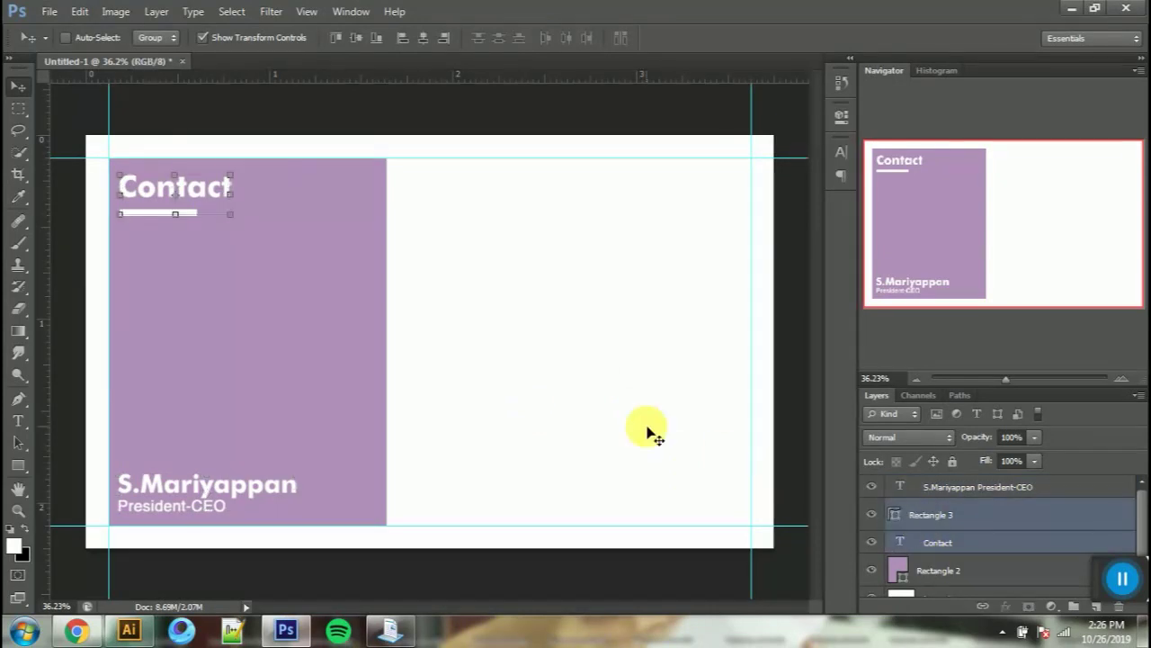
Step: Group the Contact heading with its underline and duplicate the group onto the white right half
key("ctrl+g")
double_click(971, 508)
left_click_drag(215, 192, 500, 198)
Step: Recolour the copied Contact text and its underline bar purple
key("t")
left_click(891, 508)
double_click(913, 561)
left_click(542, 37)
left_click(355, 301)
left_click(1047, 157)
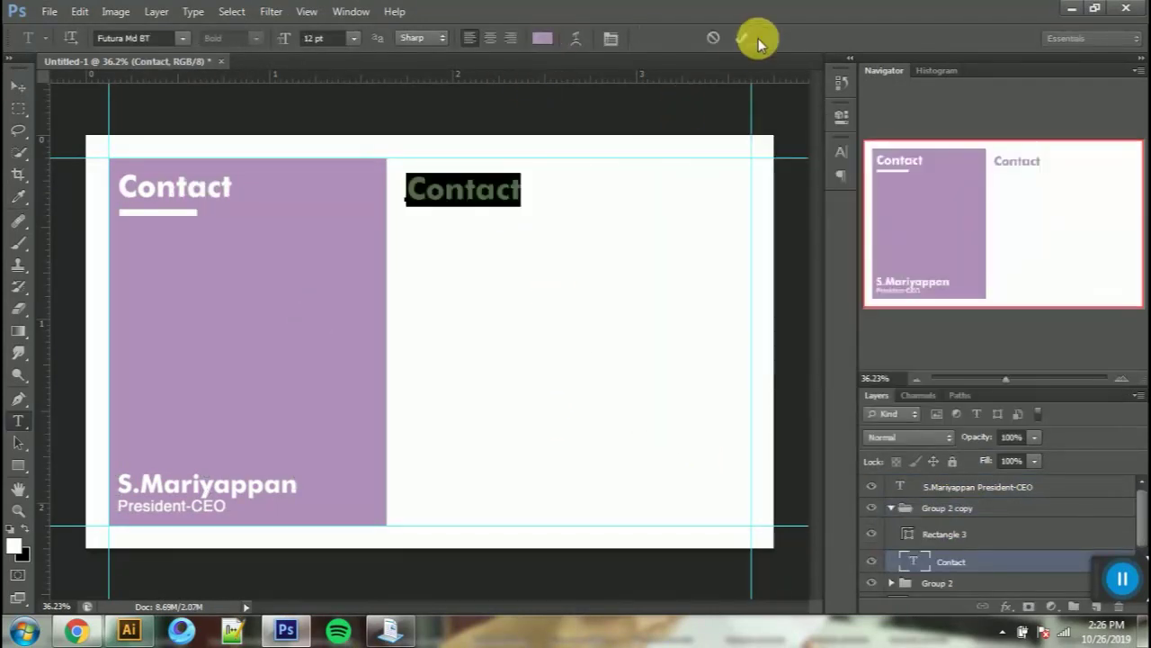
left_click(742, 38)
double_click(907, 535)
left_click(355, 337)
left_click(1035, 158)
Step: Position the purple copy on the right half and retype it as 'Info'
left_click(962, 508)
left_click(18, 87)
left_click_drag(553, 329, 632, 324)
key("t")
double_click(452, 186)
type("Info")
left_click(741, 38)
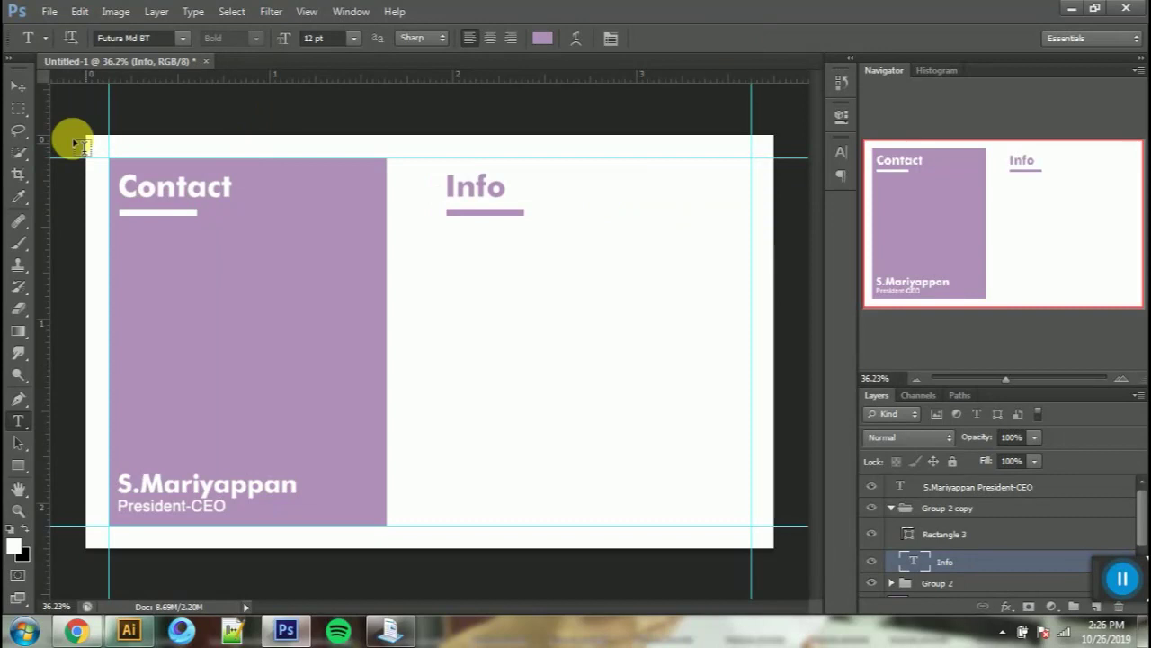
Step: Switch the rulers to millimetres and type 'Generics' below the Info heading
right_click(199, 73)
left_click(252, 140)
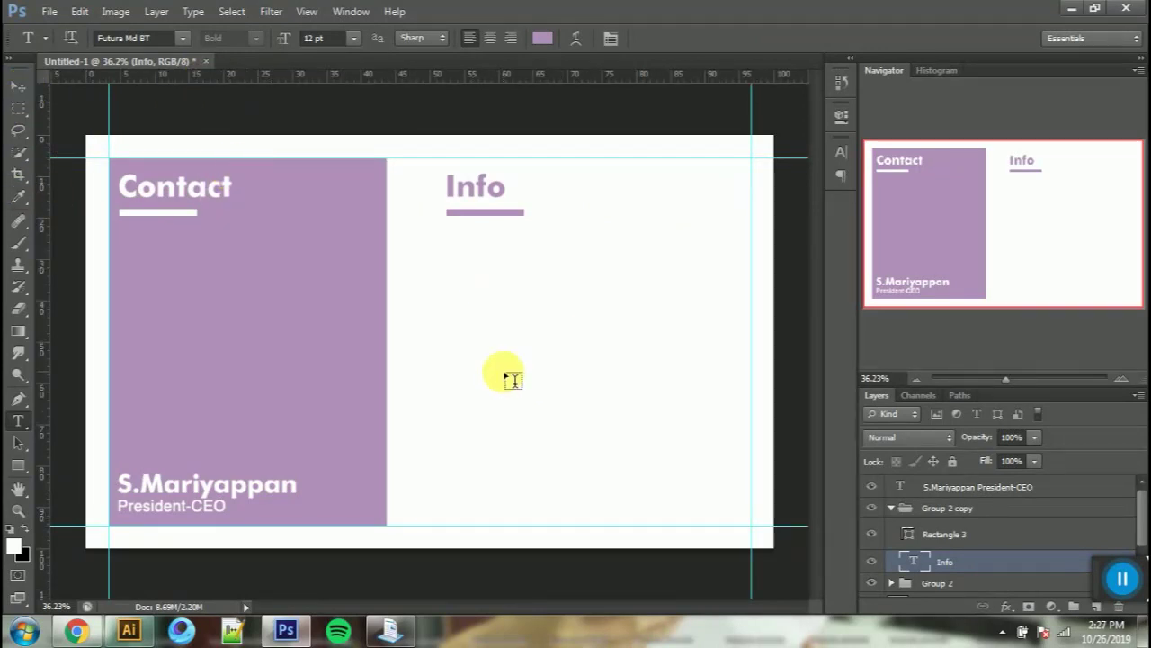
left_click(496, 401)
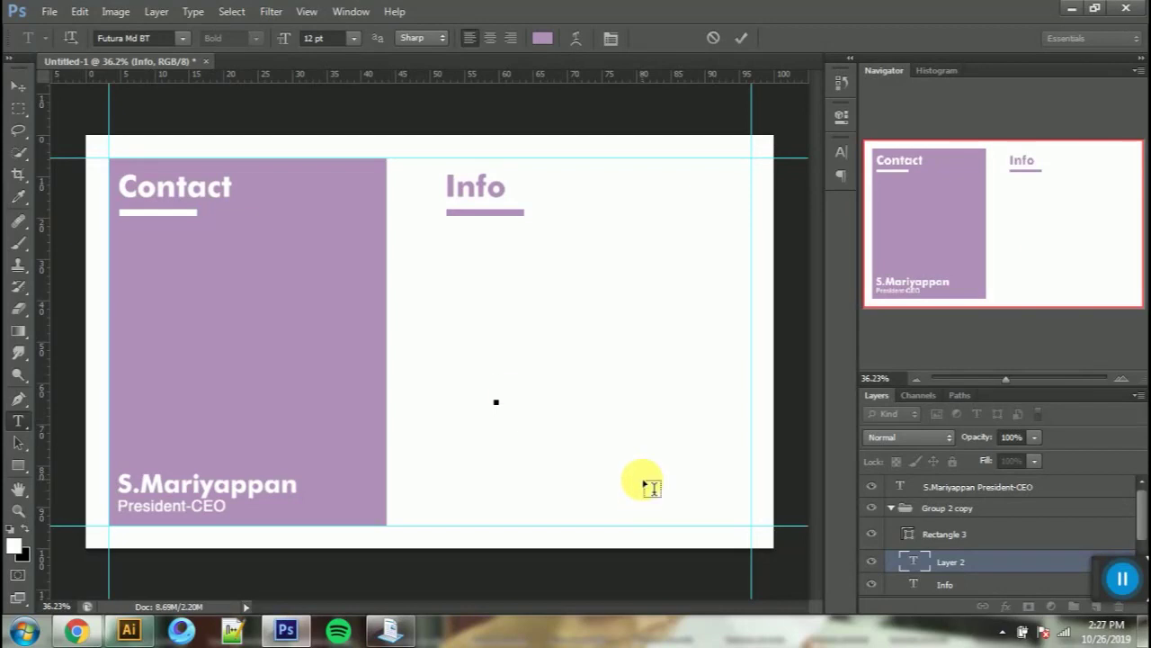
type("Generics")
Step: Select the white background layer and expand the front-side group in the Layers panel
scroll(913, 534, "down", 3)
left_click(936, 564)
scroll(932, 560, "down", 3)
left_click(892, 588)
Step: Hide the white background and sample the front design's purple as the foreground colour
scroll(936, 582, "down", 5)
left_click(981, 580)
left_click(15, 546)
left_click(1065, 183)
scroll(908, 575, "up", 6)
left_click(871, 530)
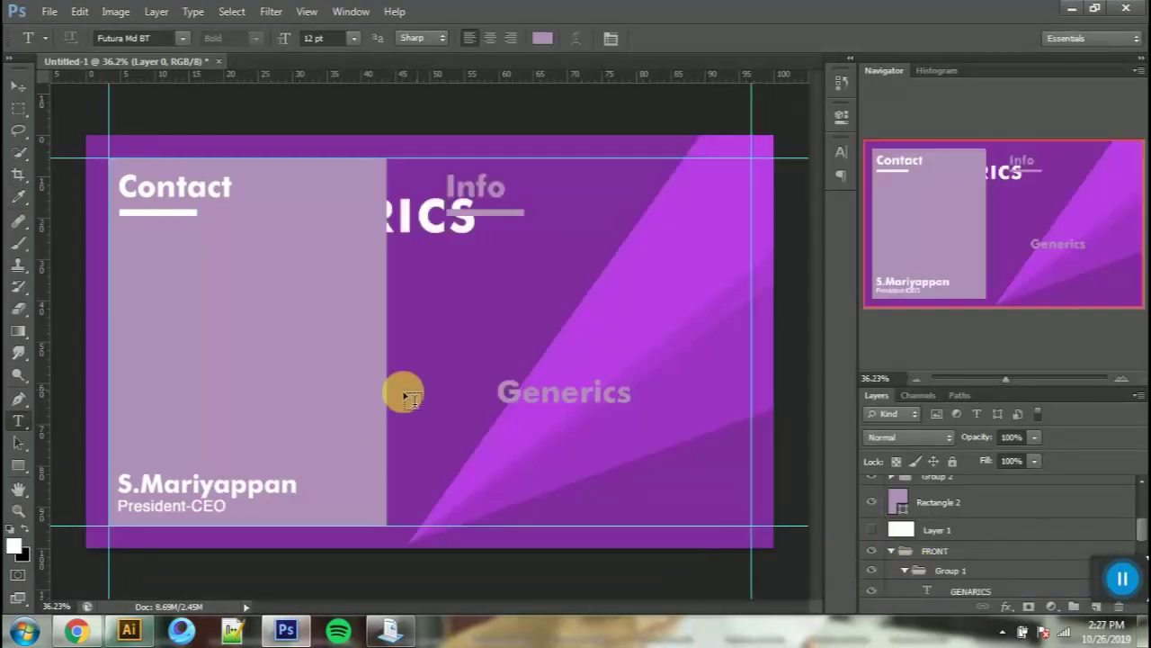
left_click(15, 547)
left_click(450, 351)
left_click_drag(964, 397, 802, 401)
key("ctrl+c")
left_click(1061, 182)
Step: Hide the front-side group, show the white background again, and select the Generics text for recolouring
scroll(1002, 579, "down", 5)
left_click(871, 586)
left_click(872, 587)
scroll(899, 540, "up", 5)
left_click(891, 481)
left_click(871, 586)
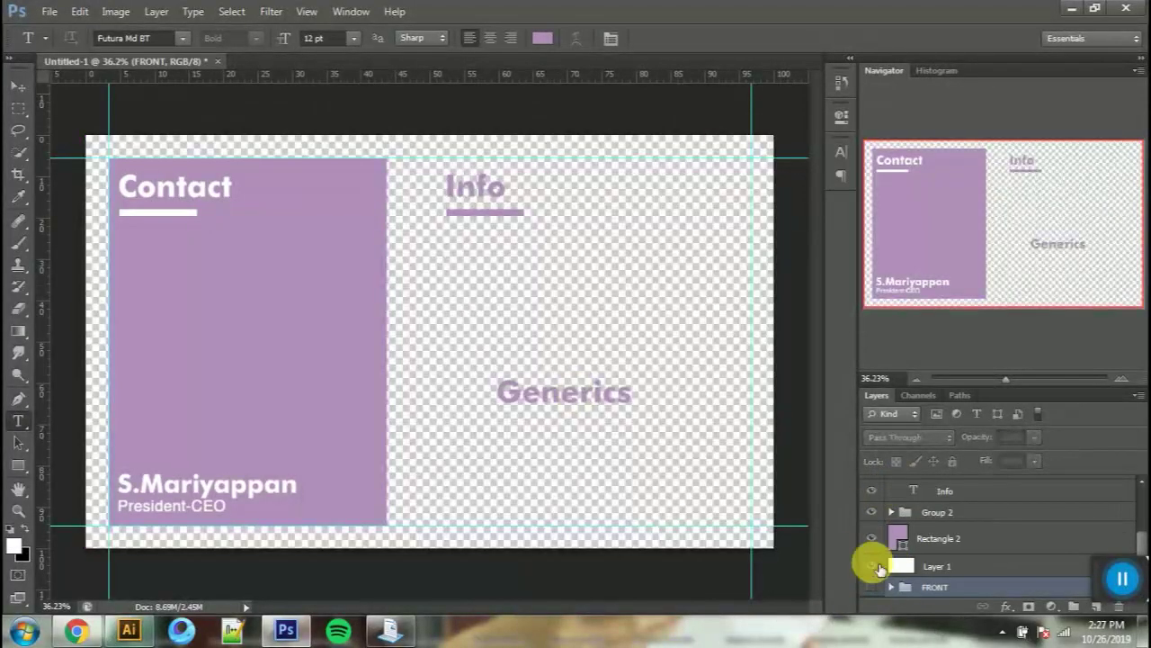
left_click(870, 566)
double_click(565, 390)
left_click(542, 38)
Step: Colour Generics dark purple, make the company name 8 pt, and move it under Info
key("ctrl+v")
key("Return")
left_click(689, 390)
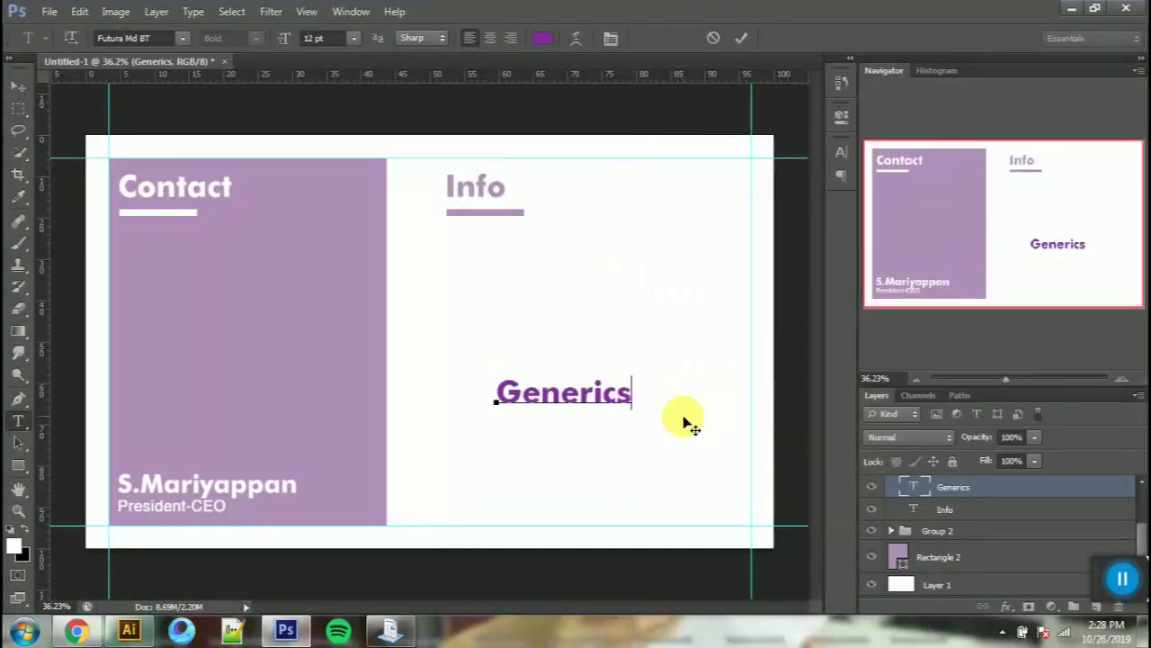
key("ctrl+a")
left_click(354, 37)
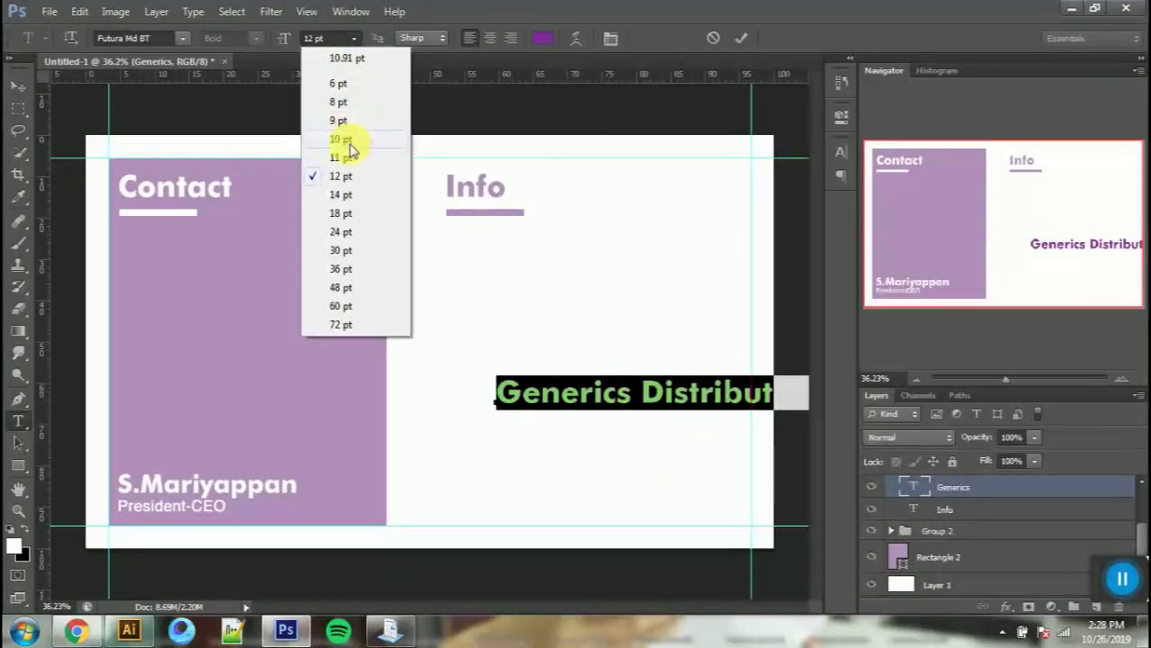
left_click(353, 101)
left_click(18, 85)
left_click_drag(628, 346, 619, 304)
Step: Type the company address on new lines below Generics Distributors and recolour the text
key("t")
left_click(661, 369)
key("Return")
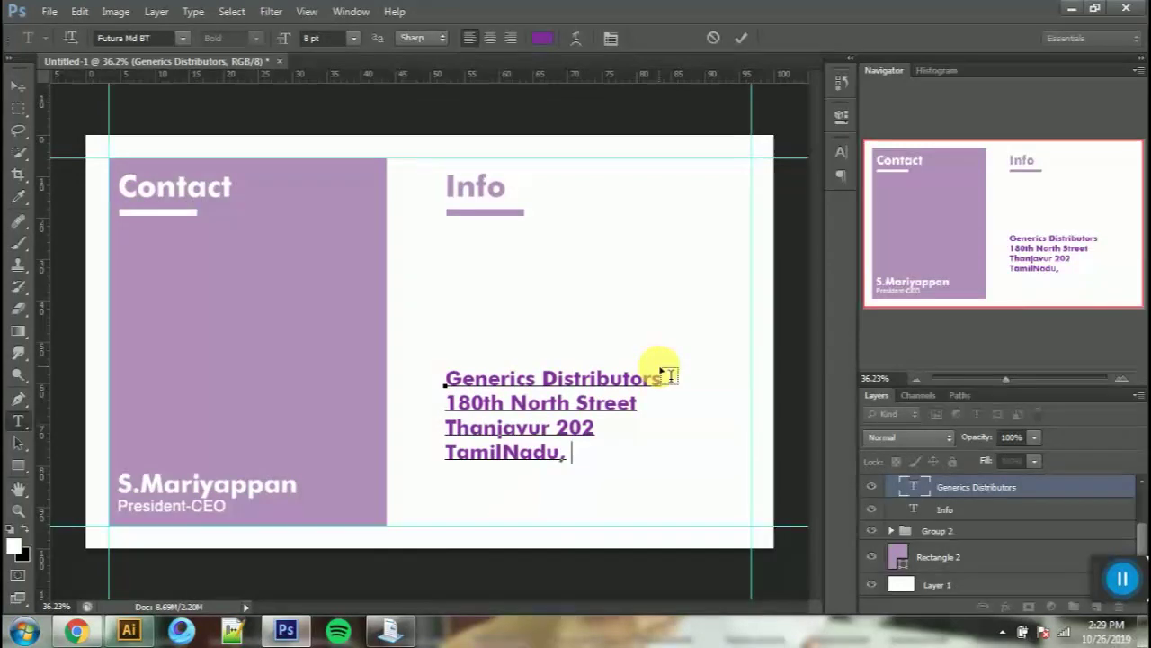
type(".")
key("ctrl+a")
left_click(543, 38)
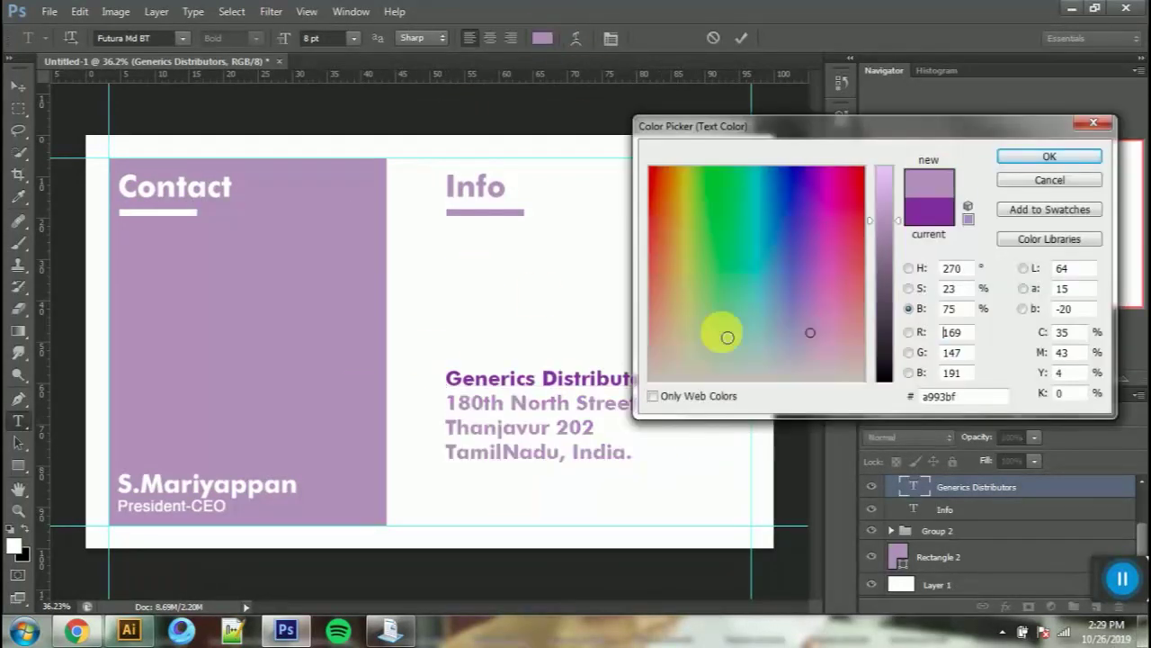
left_click(1049, 156)
Step: Set the address lines to Helvetica at 6 pt
left_click(135, 38)
type("Helvetica")
left_click(610, 40)
left_click(807, 187)
left_click(807, 189)
left_click(721, 187)
left_click(714, 232)
key("ctrl+Return")
Step: Colour the three address lines #121212 and nudge the address block slightly
left_click_drag(566, 435, 446, 393)
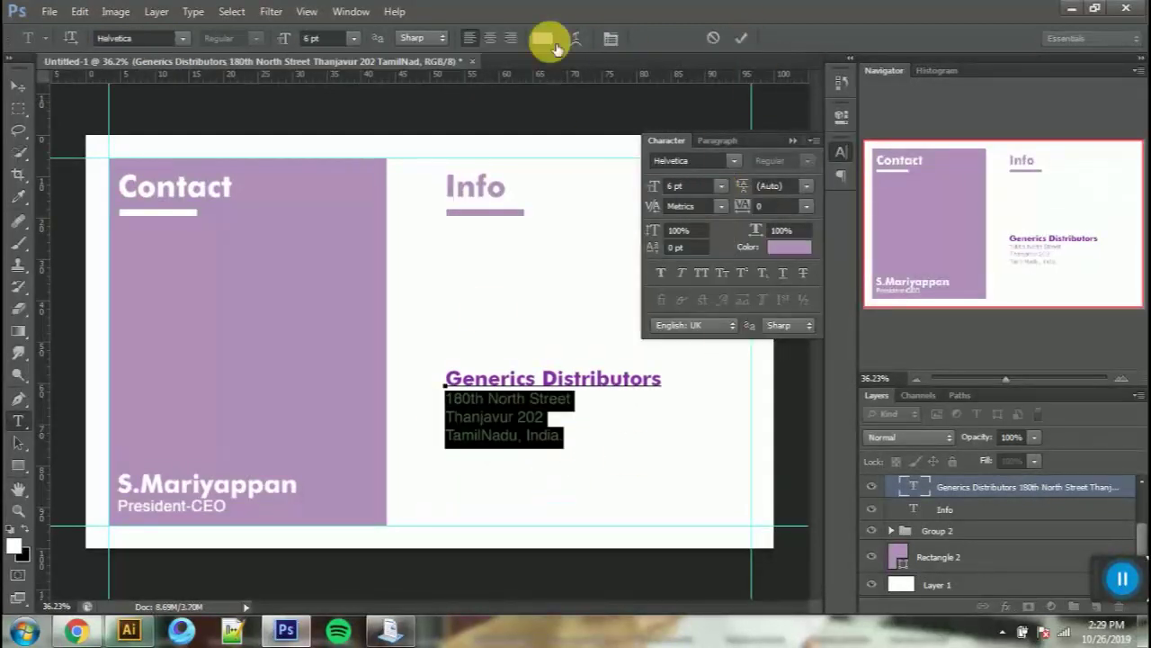
left_click(542, 38)
type("121212")
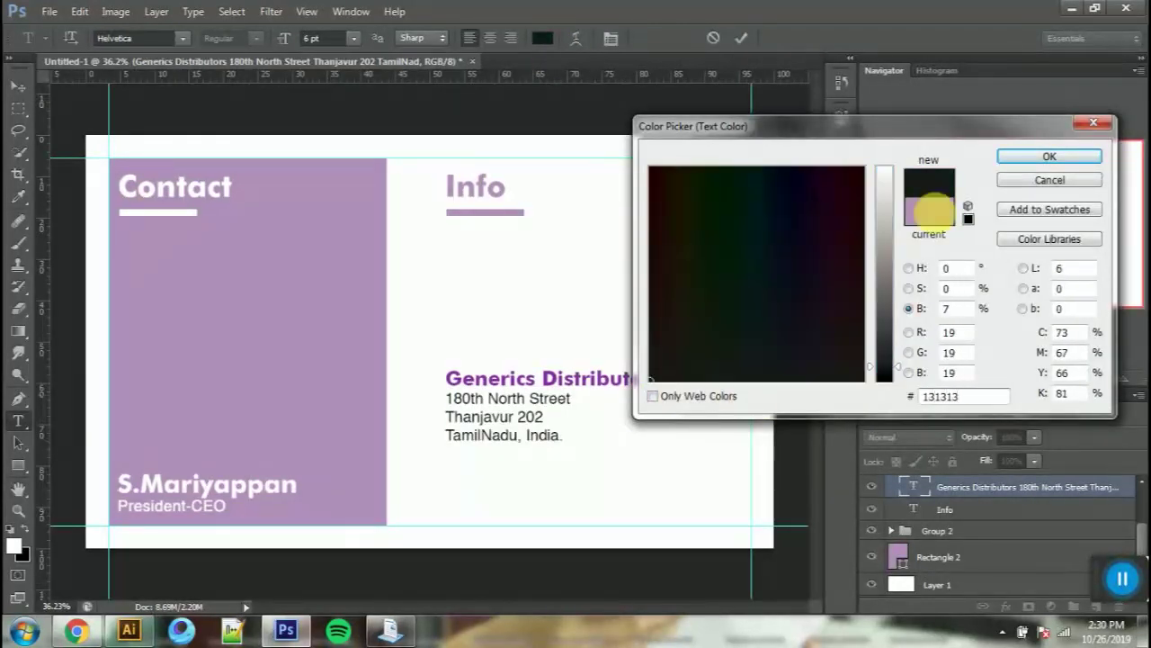
key("Return")
left_click(743, 39)
key("v")
mouse_move(593, 311)
left_mouse_down()
mouse_move(599, 381)
mouse_move(619, 275)
mouse_move(585, 313)
left_mouse_up()
Step: Duplicate the address block below itself and clear the copy's text
left_click_drag(632, 381, 633, 473)
key("t")
left_click_drag(565, 508, 445, 452)
key("BackSpace")
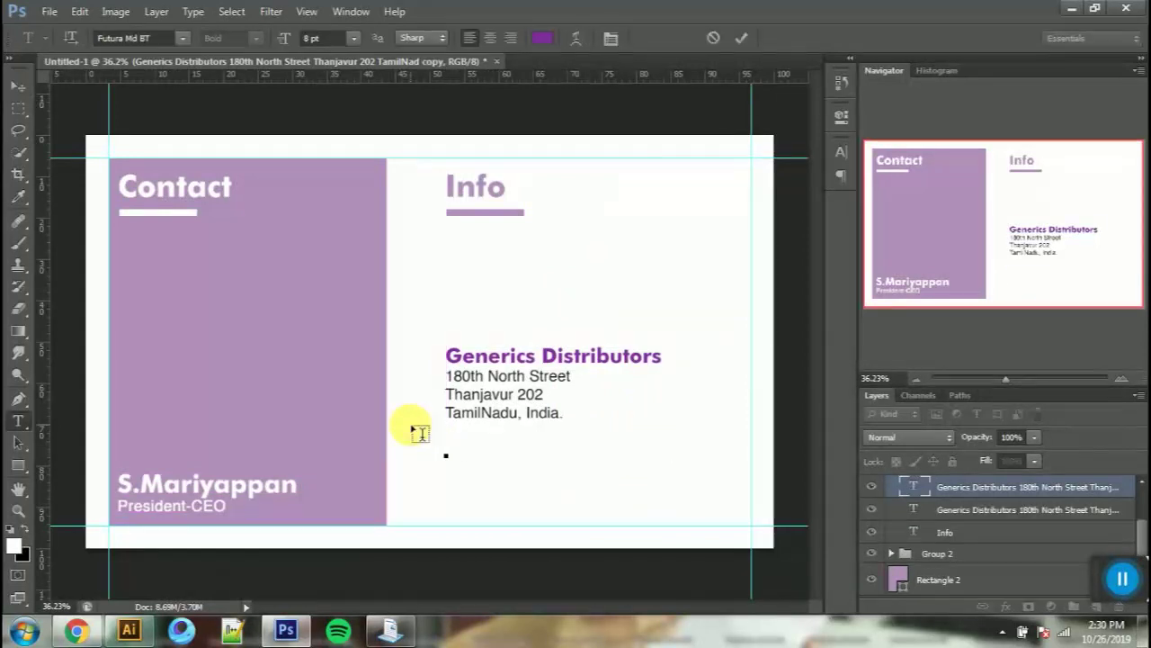
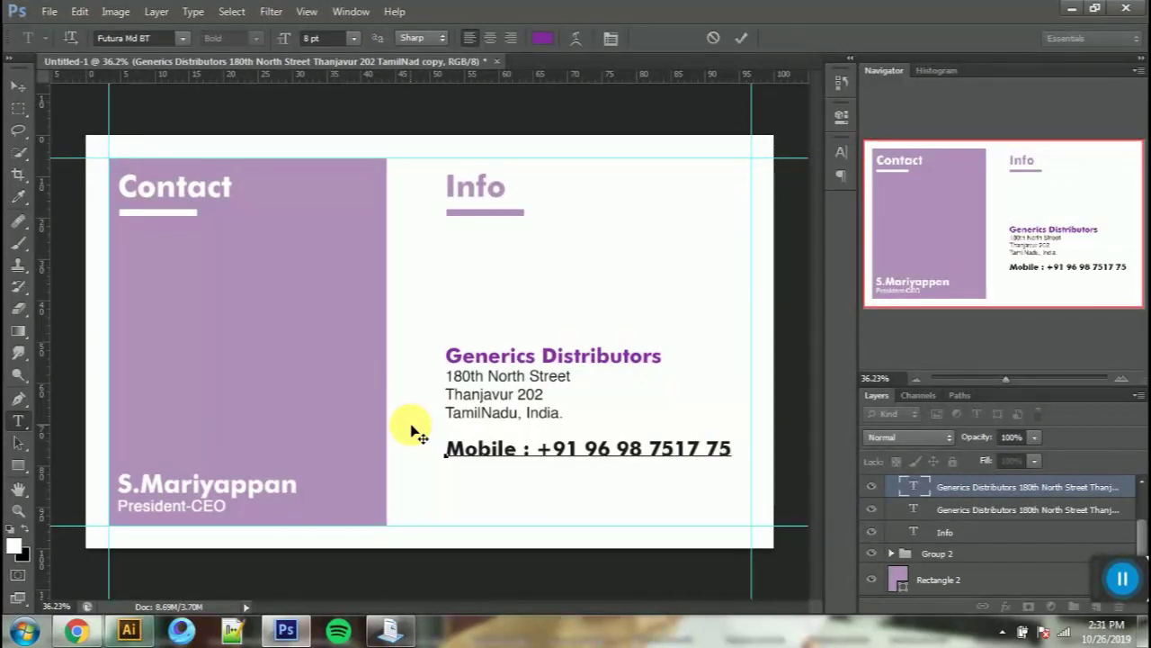
Step: Type the Mobile line with its phone number, tidying the number's spacing
key("Left")
key("Left")
key("Left")
key("Left")
key("Left")
key("BackSpace")
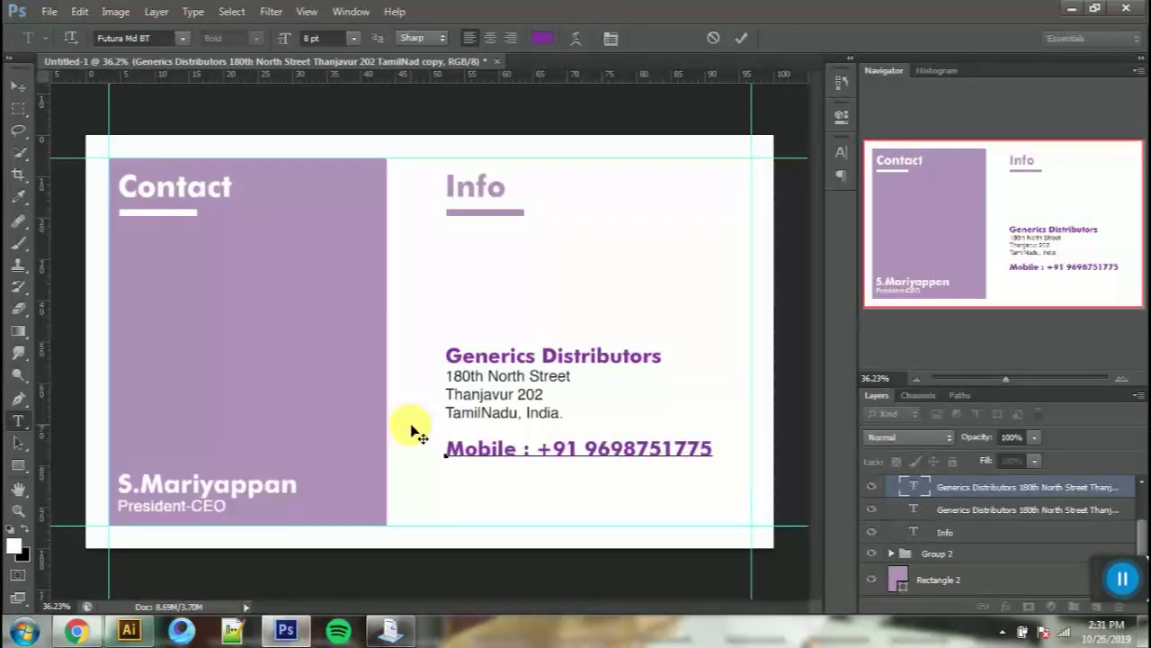
type("-75-")
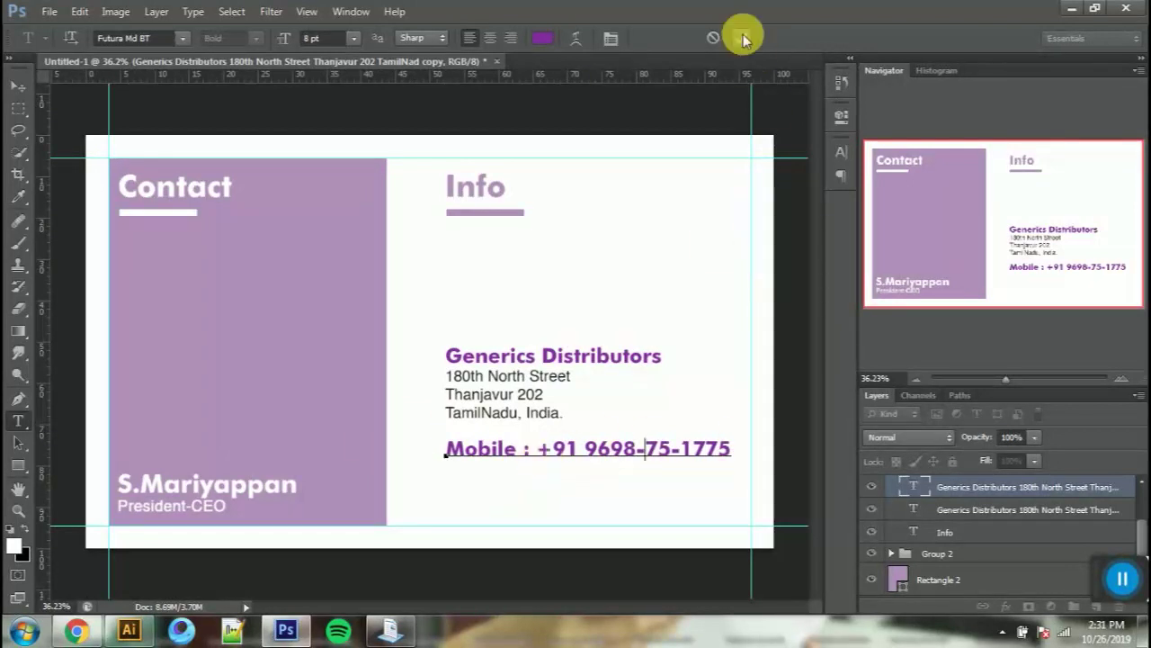
Step: Add an Office line with its number and a Mail line with the e-mail address
triple_click(636, 451)
left_click(722, 449)
key("ctrl+v")
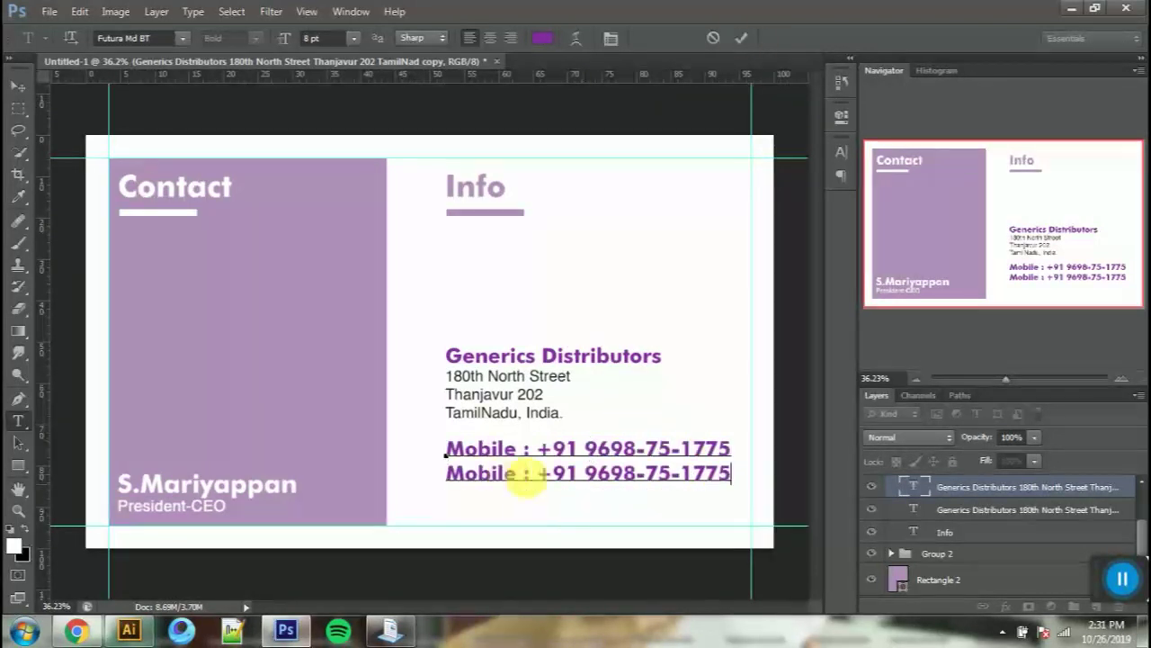
left_click_drag(511, 473, 337, 480)
key("BackSpace")
type("Office")
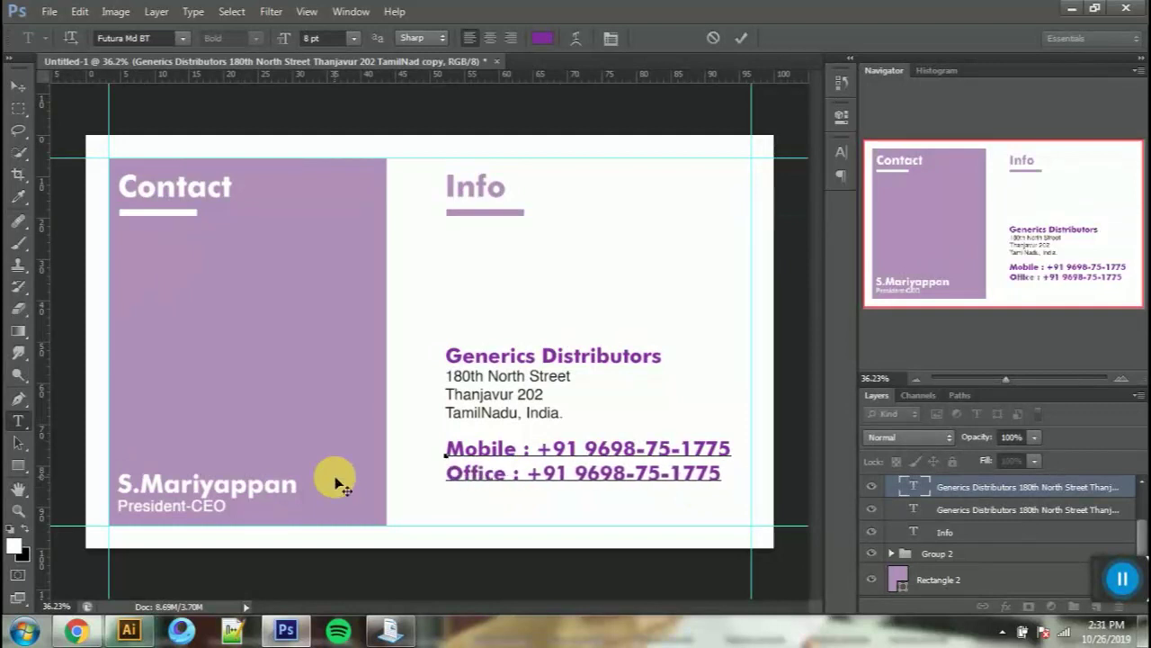
left_click_drag(529, 475, 769, 486)
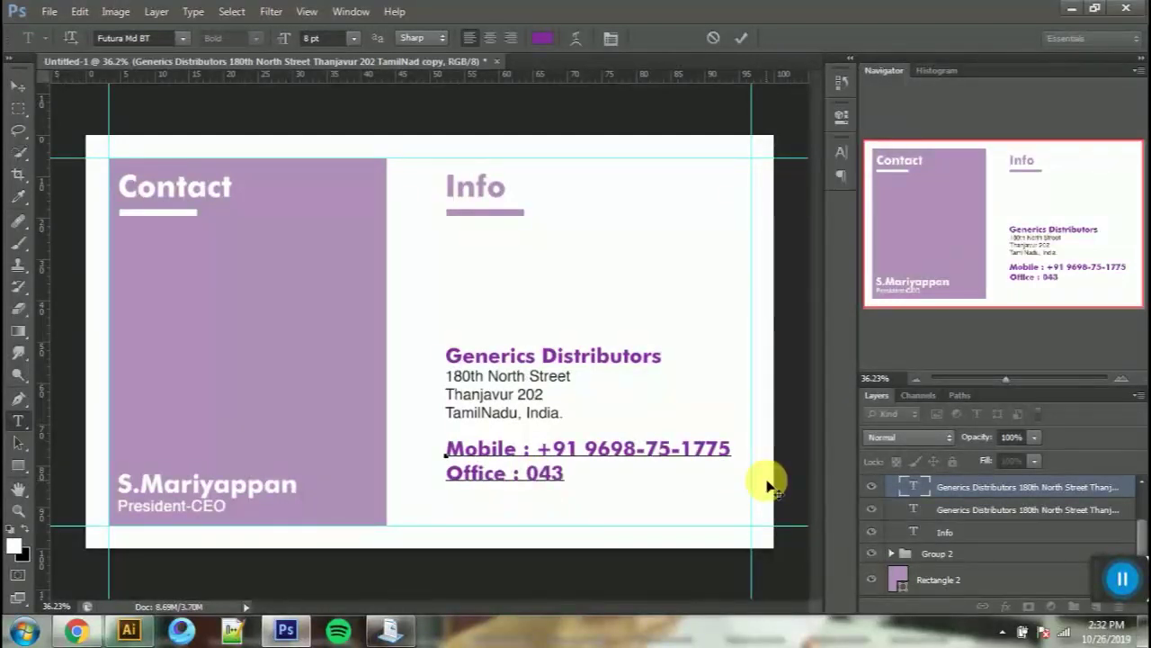
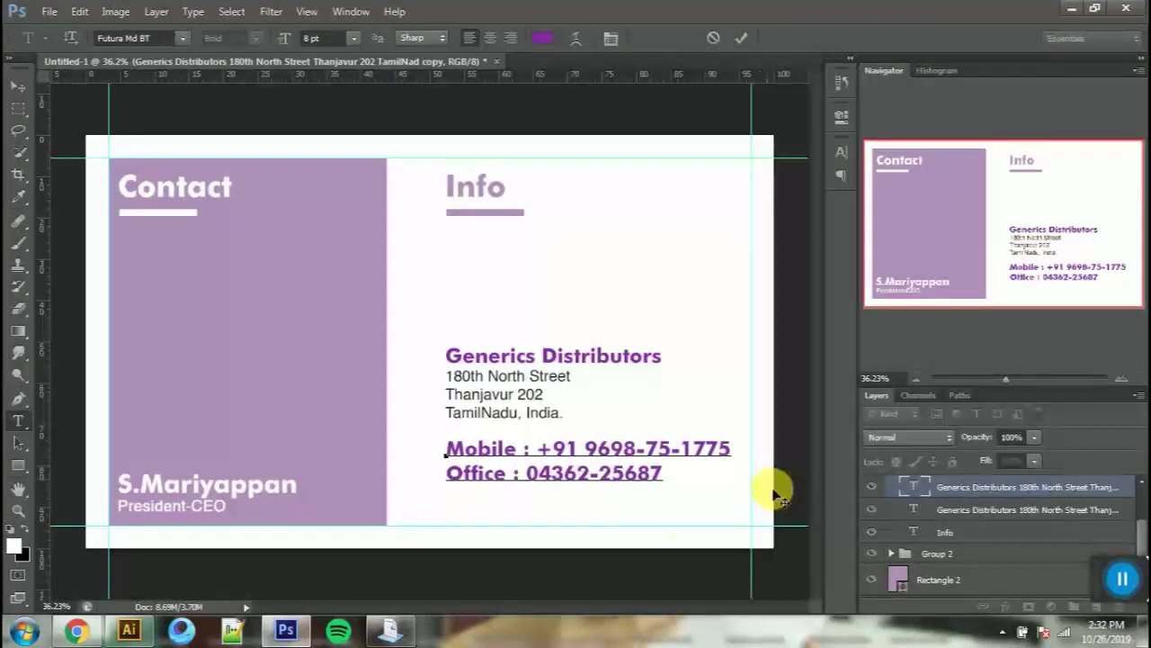
key("Return")
type("Mail : ")
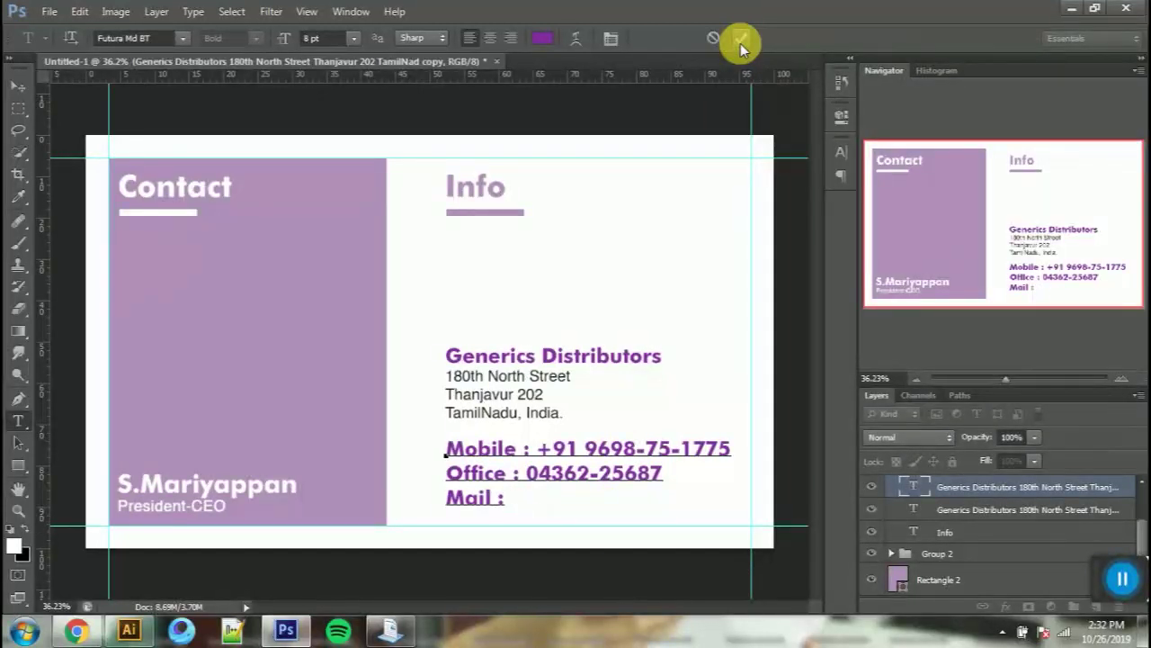
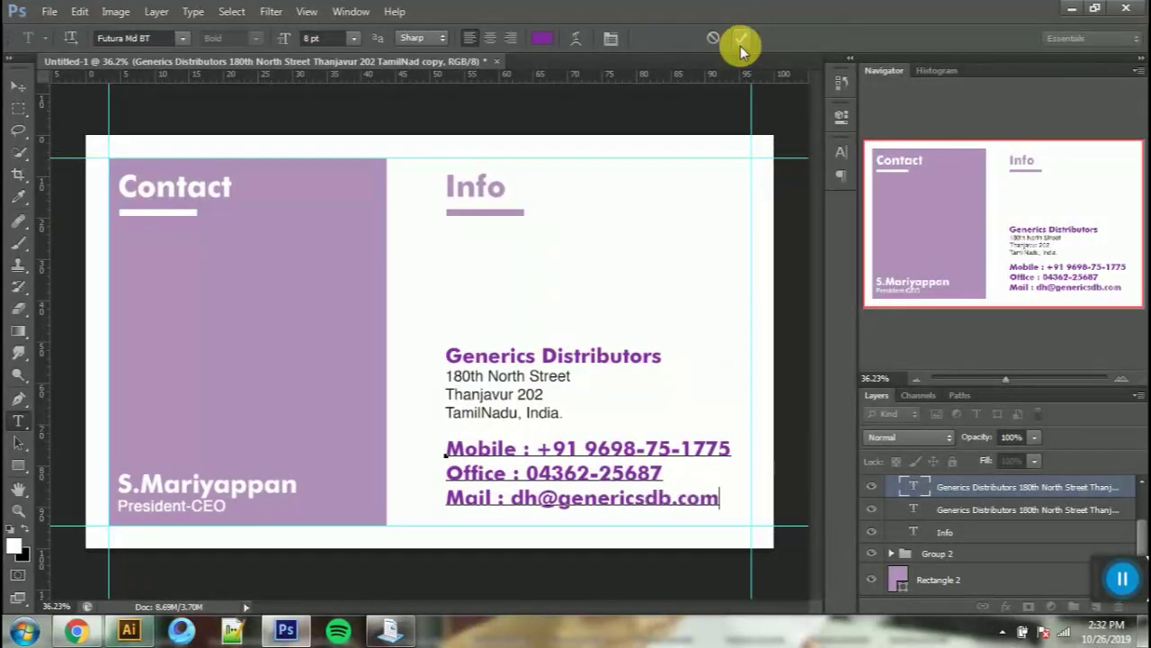
Step: Set all the contact lines to Helvetica at 6 pt
key("ctrl+a")
left_click(543, 38)
key("Escape")
left_click(611, 39)
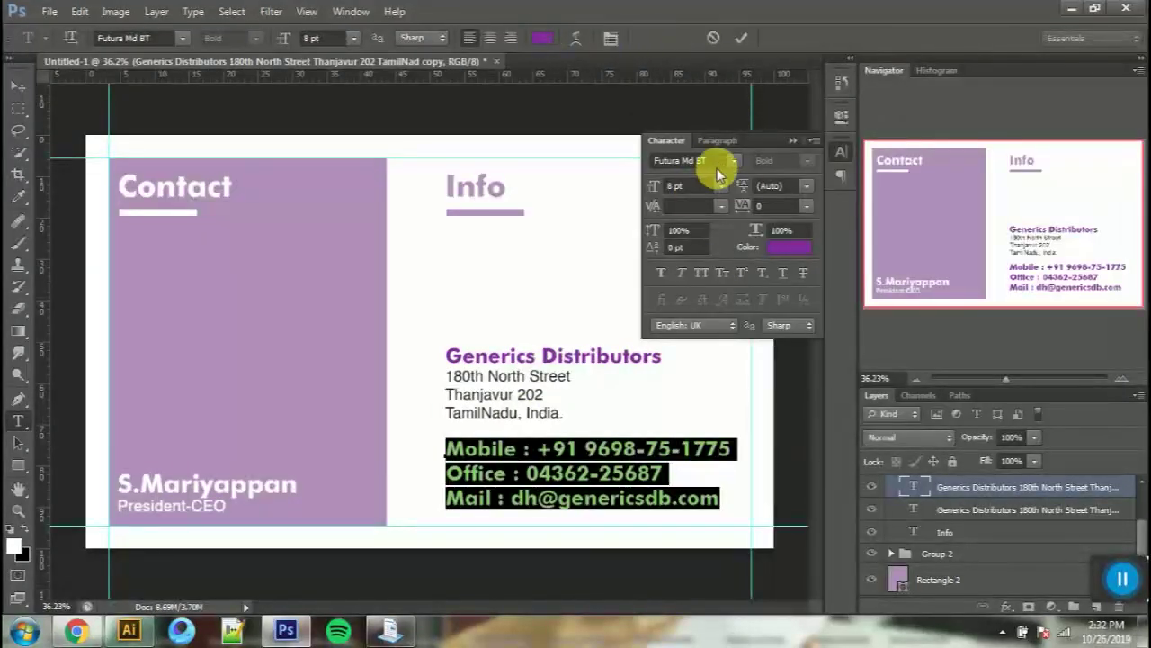
left_click(713, 162)
type("Helvetica")
left_click(721, 186)
left_click(716, 231)
left_click(793, 248)
Step: Colour the contact lines #121212
left_click(1056, 177)
left_click(784, 231)
type("121212")
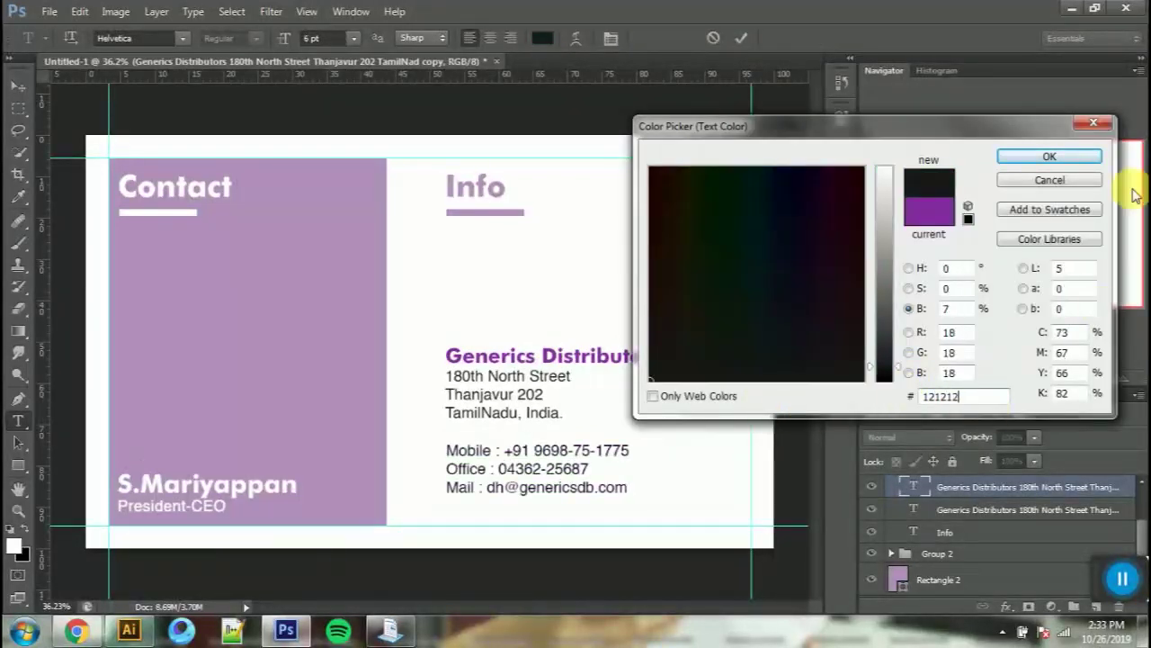
left_click(1059, 159)
left_click(741, 38)
Step: Move the address and contact blocks higher and draw a white rectangle beneath them
left_click_drag(567, 413, 448, 394)
left_click(742, 38)
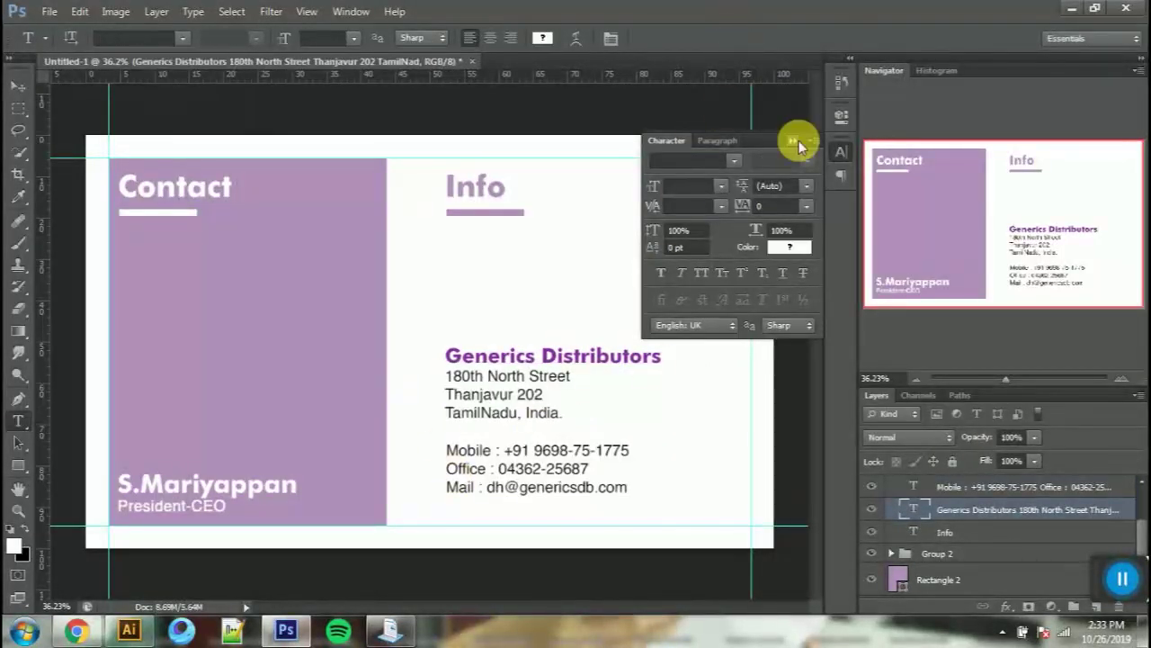
left_click(797, 141)
left_click(19, 88)
left_click_drag(567, 394, 567, 360)
left_click(938, 488)
left_click_drag(712, 473, 712, 433)
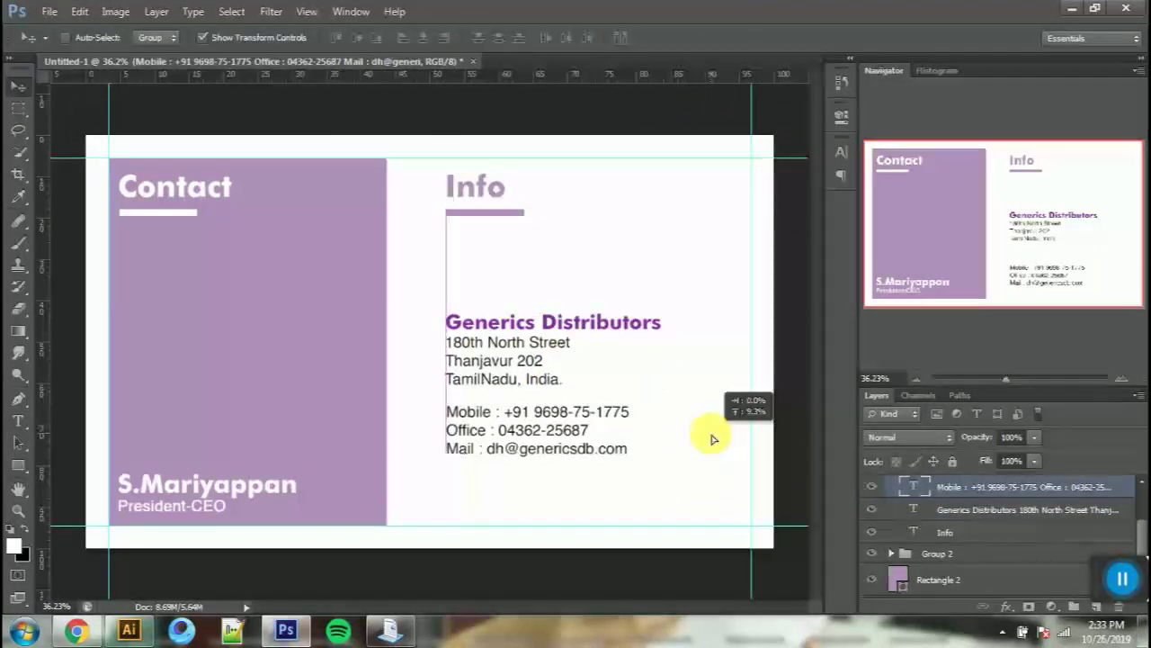
left_click(18, 465)
mouse_move(445, 478)
left_mouse_down()
mouse_move(547, 521)
mouse_move(703, 519)
left_mouse_up()
Step: Fill the new rectangle bar with the purple sampled from the title
scroll(990, 558, "down", 3)
scroll(989, 558, "up", 3)
double_click(903, 534)
key("Escape")
double_click(906, 532)
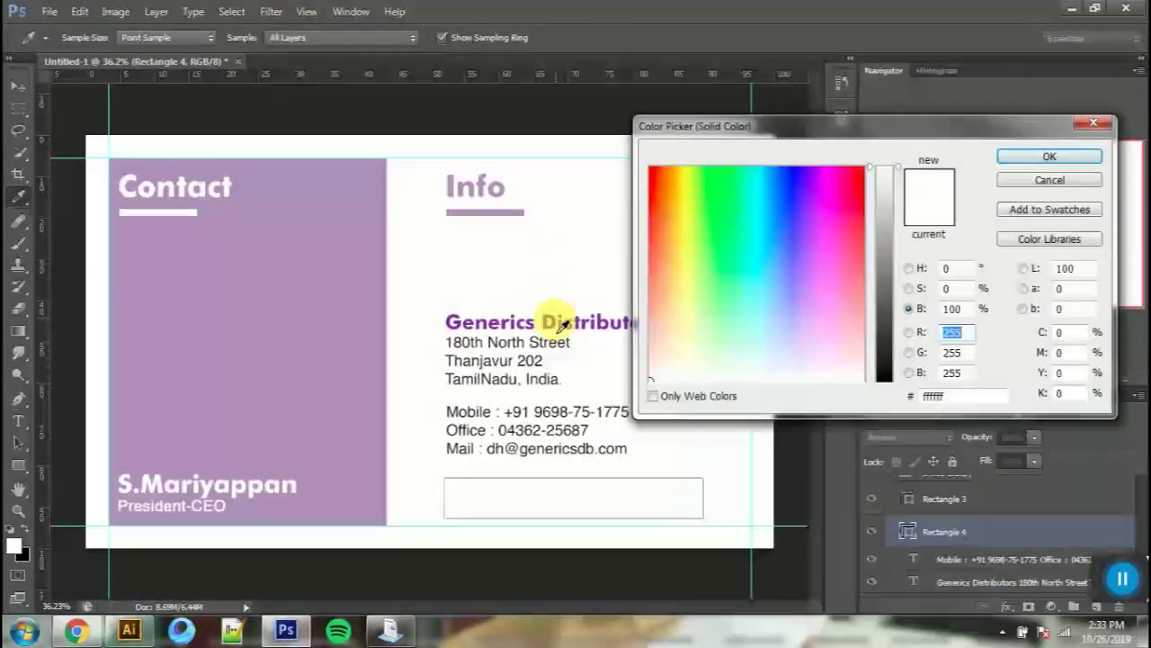
left_click(548, 322)
left_click(1044, 157)
key("t")
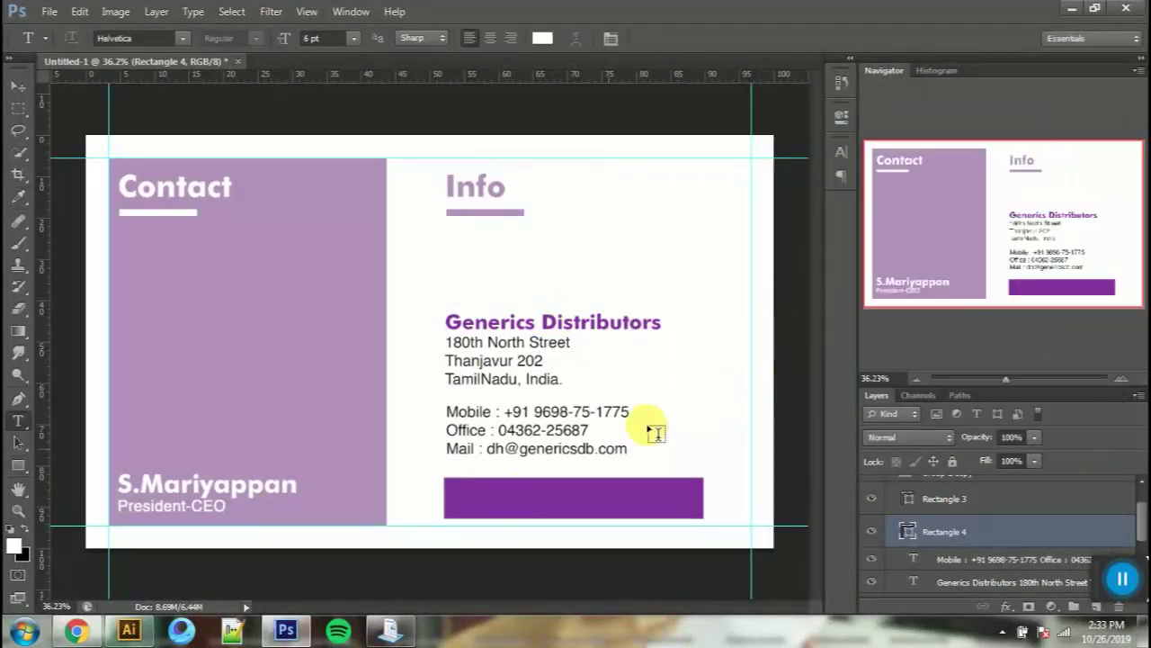
left_click(592, 247)
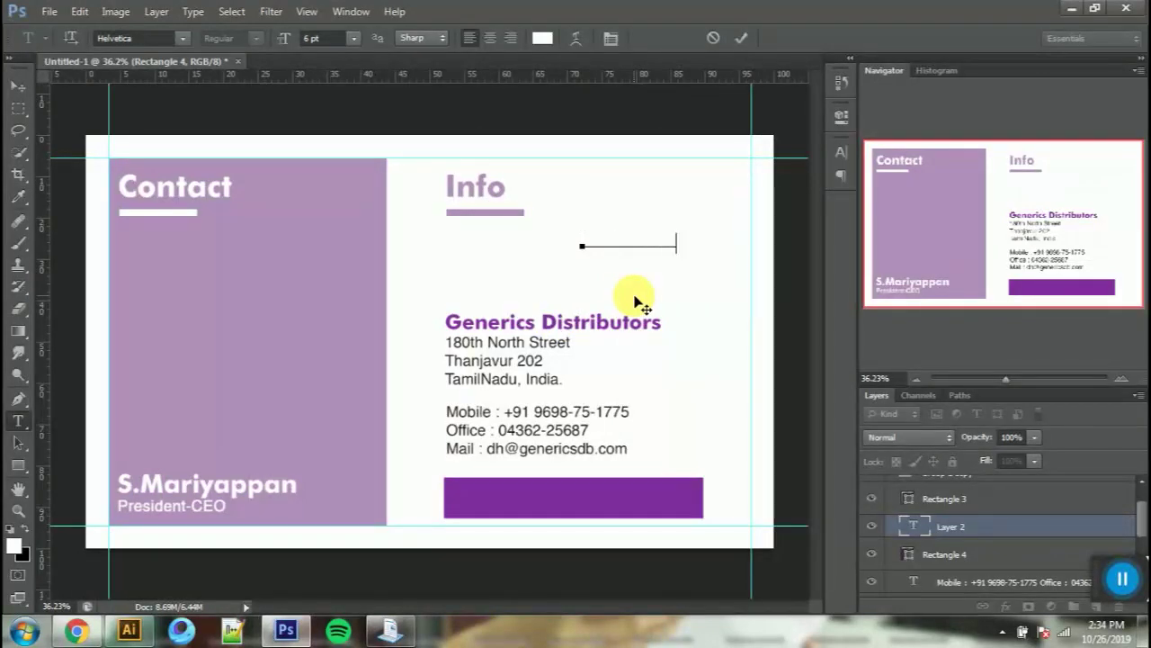
key("ctrl+a")
left_click(543, 39)
left_click(846, 330)
left_click(883, 381)
left_click(1047, 156)
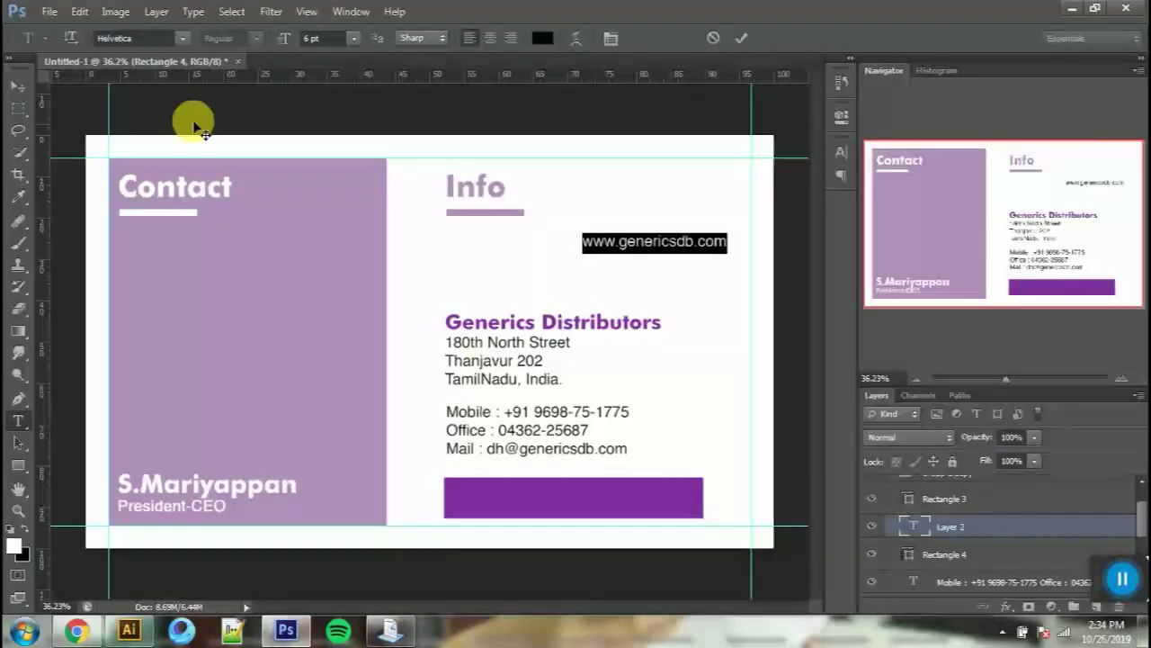
Step: Move the web address onto the purple bar and align it to the bar
left_click(18, 86)
left_click_drag(668, 209, 602, 471)
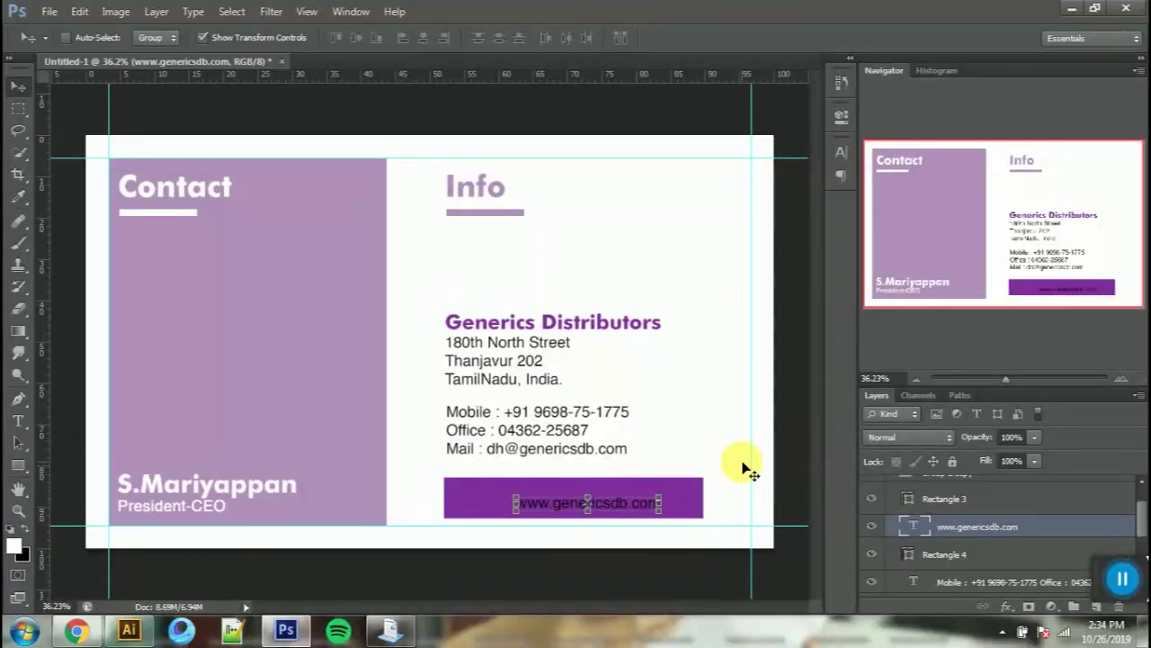
left_click_drag(639, 504, 625, 502)
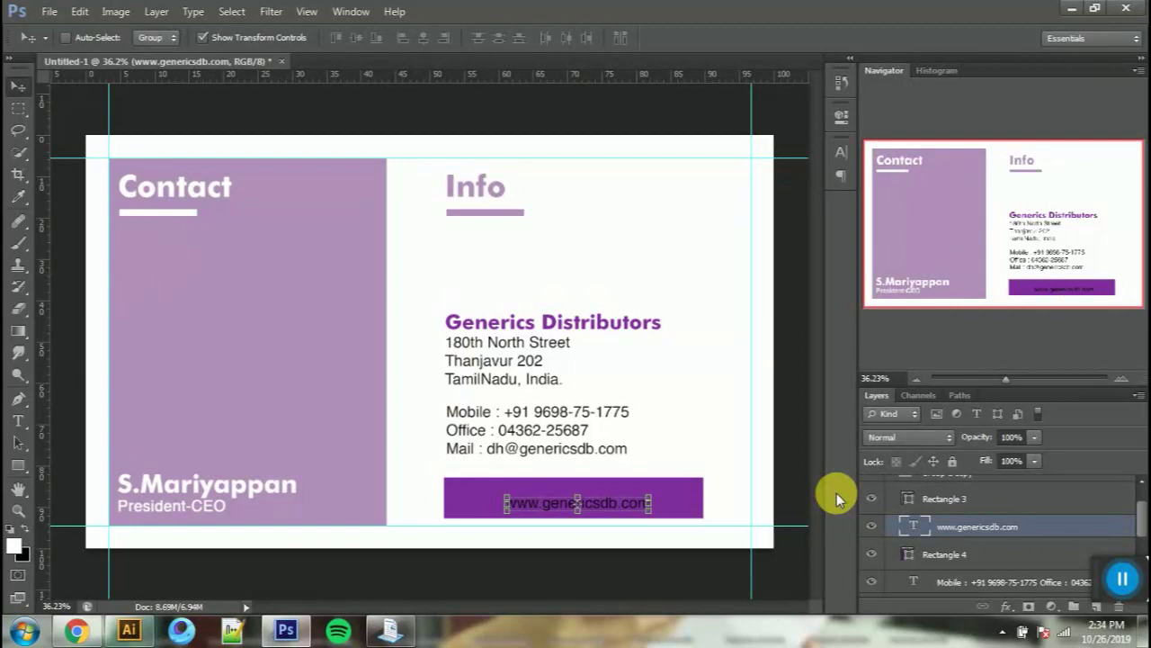
left_click(909, 554, "ctrl")
left_click(357, 38)
Step: Make the web address white in Futura Md BT and centre it on the bar
key("t")
key("Return")
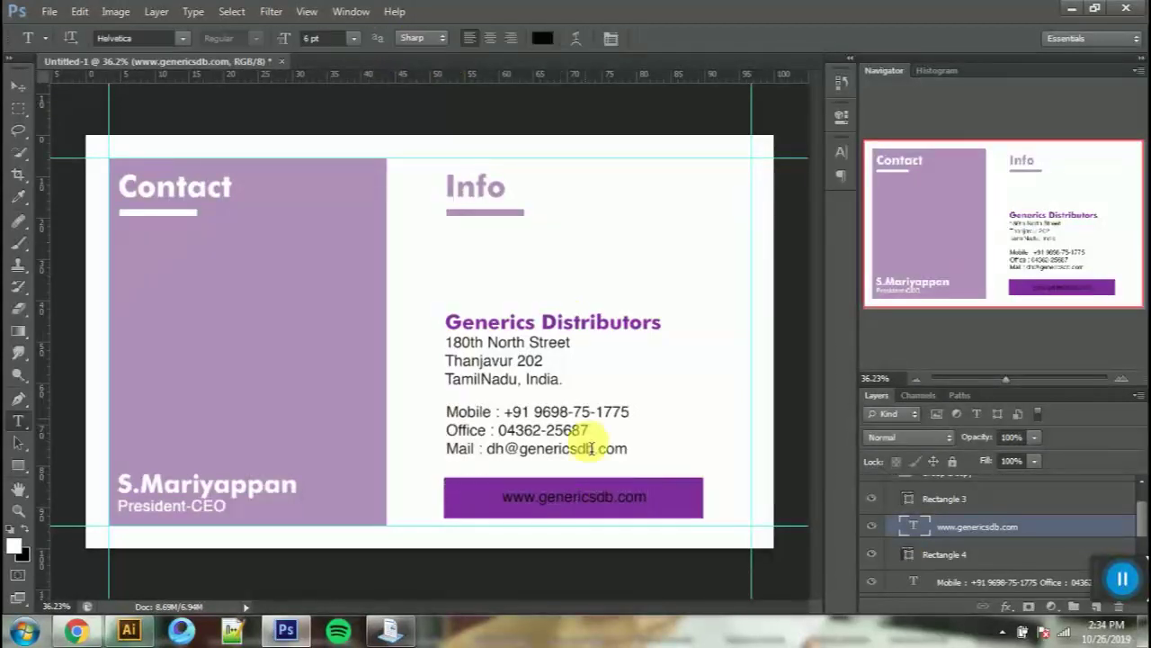
left_click(542, 38)
left_click(1018, 158)
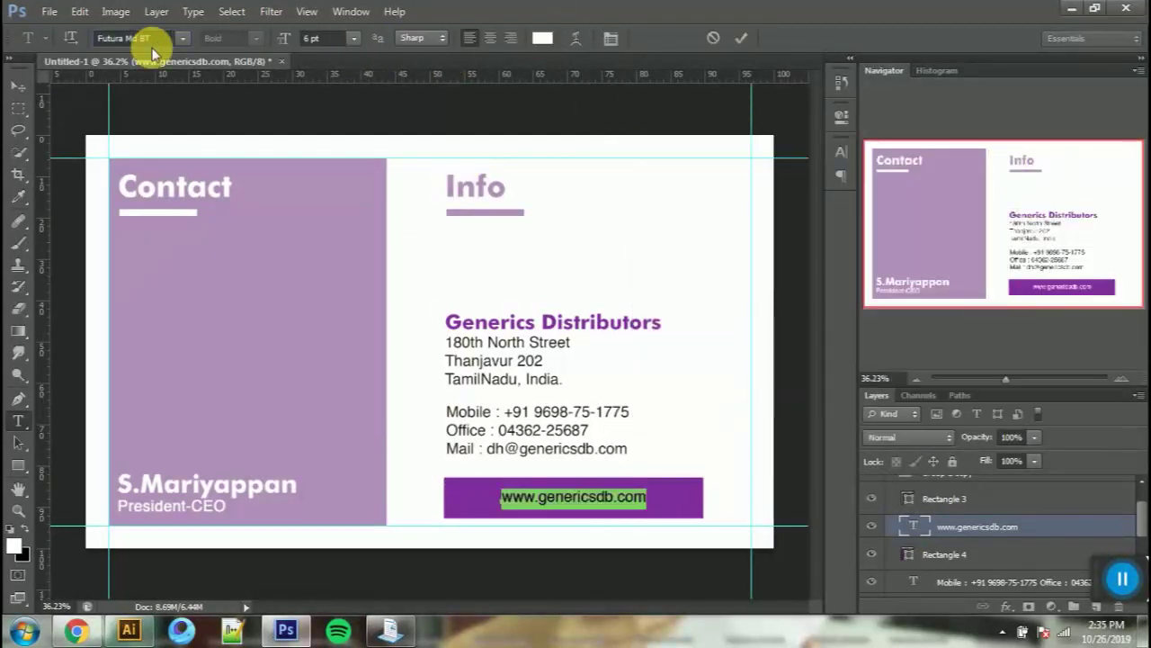
left_click(740, 38)
left_click(911, 554, "ctrl")
key("v")
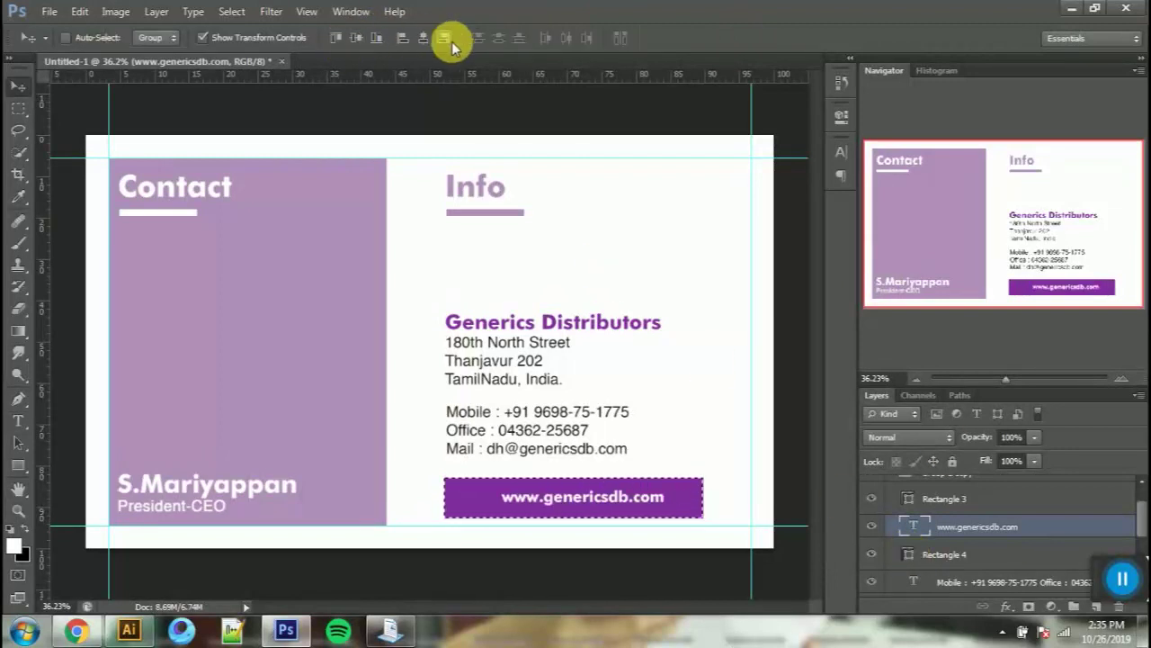
left_click(423, 38)
key("ctrl+d")
Step: Scale the web address proportionally to about 125% and group it with the bar as Group 3
key("ctrl+t")
left_click(297, 38)
left_click_drag(237, 40, 260, 39)
key("Return")
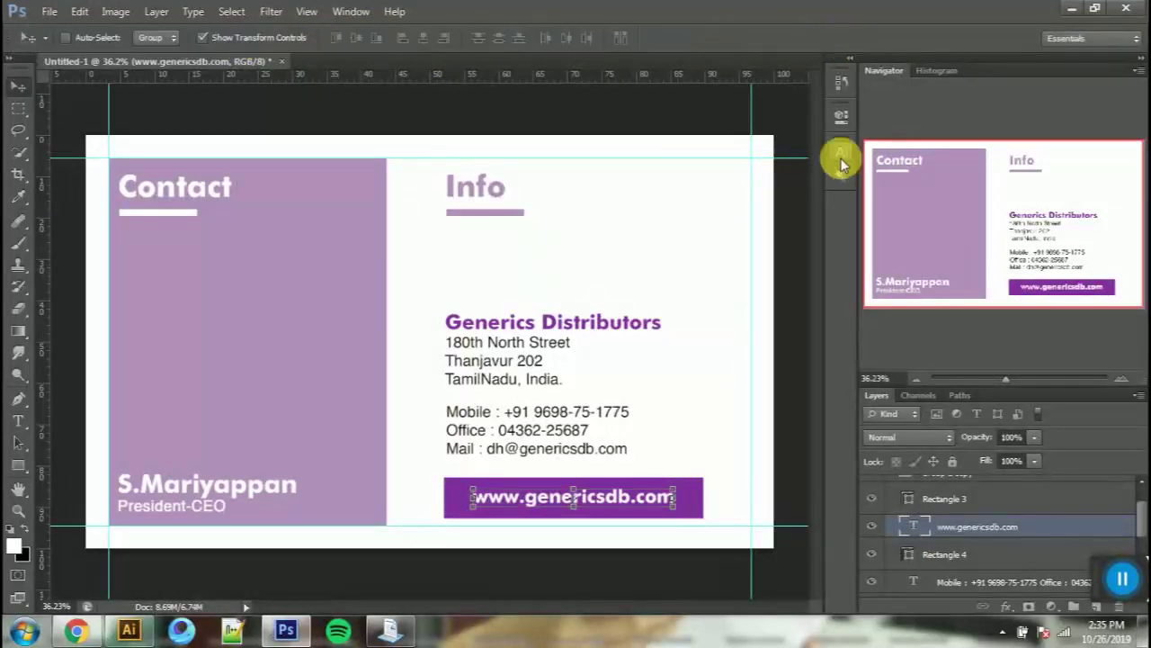
left_click(944, 554, "shift")
key("ctrl+g")
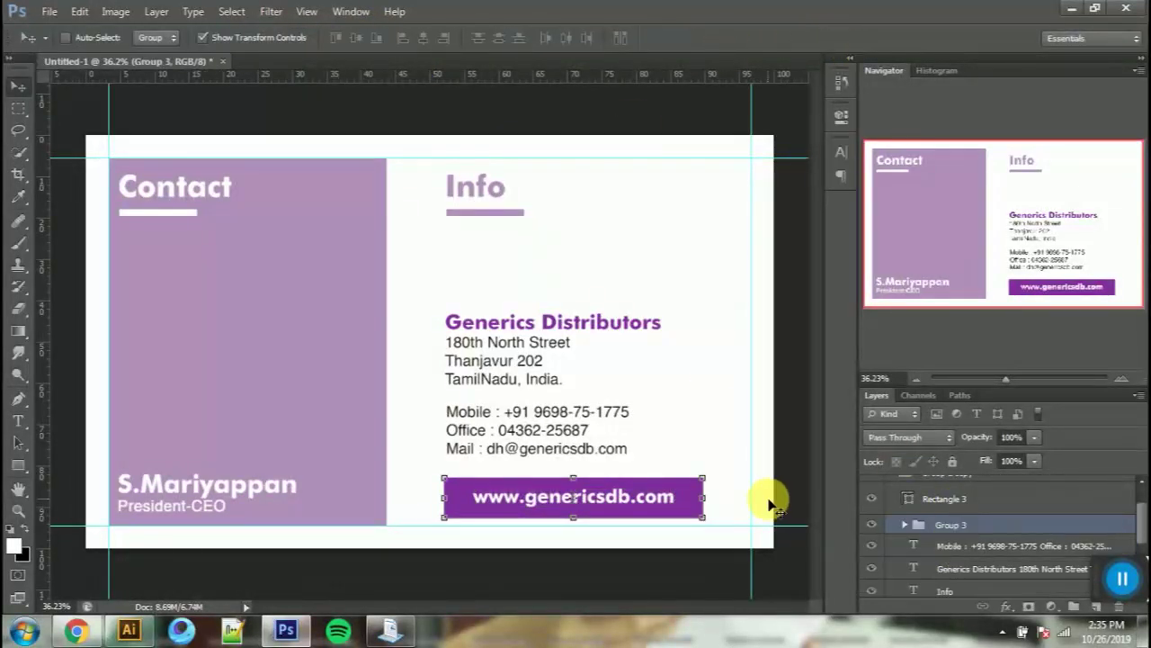
Step: Recolour the word Info with the bar's purple
key("t")
double_click(488, 188)
left_click(542, 38)
left_click(560, 478)
left_click(1046, 157)
scroll(930, 547, "down", 3)
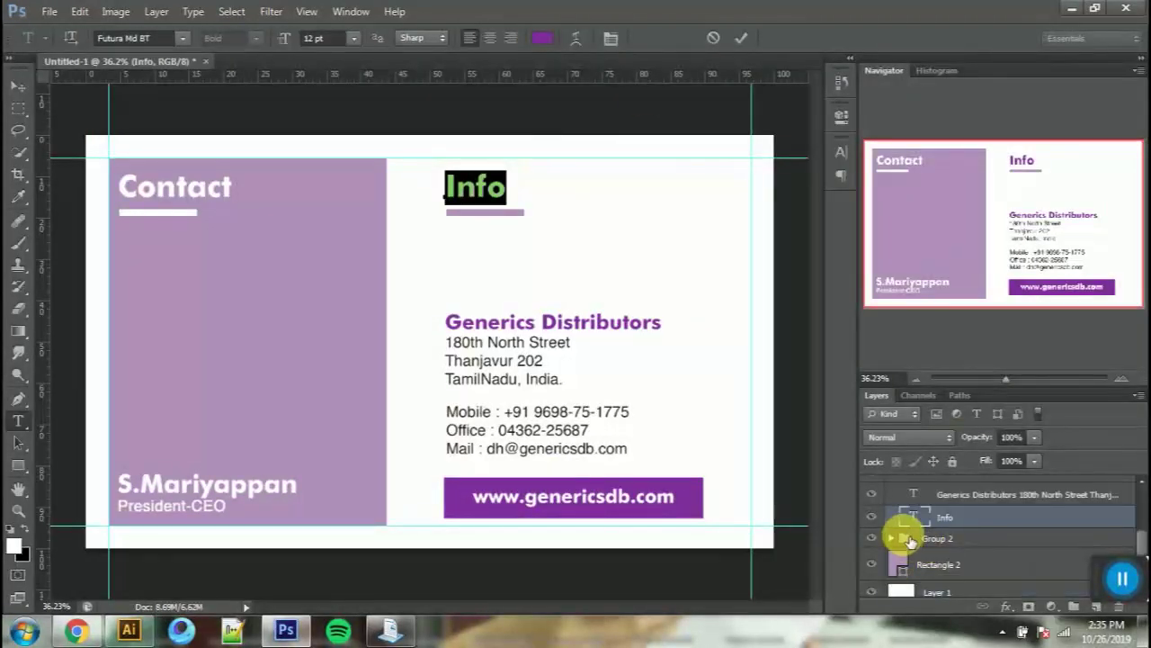
scroll(907, 543, "up", 2)
left_click(879, 567)
Step: Fill the Info underline rectangle with the darker purple from the web address bar
left_click(881, 541)
key("v")
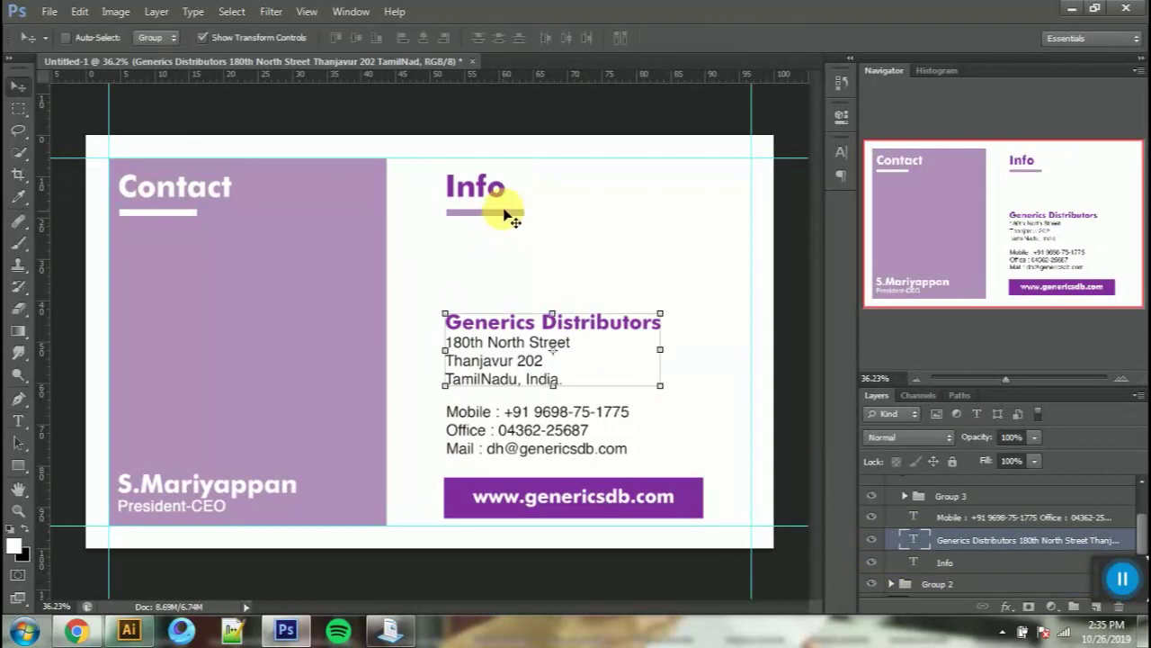
left_click(512, 214, "ctrl")
left_click(943, 511)
double_click(908, 511)
left_click(658, 486)
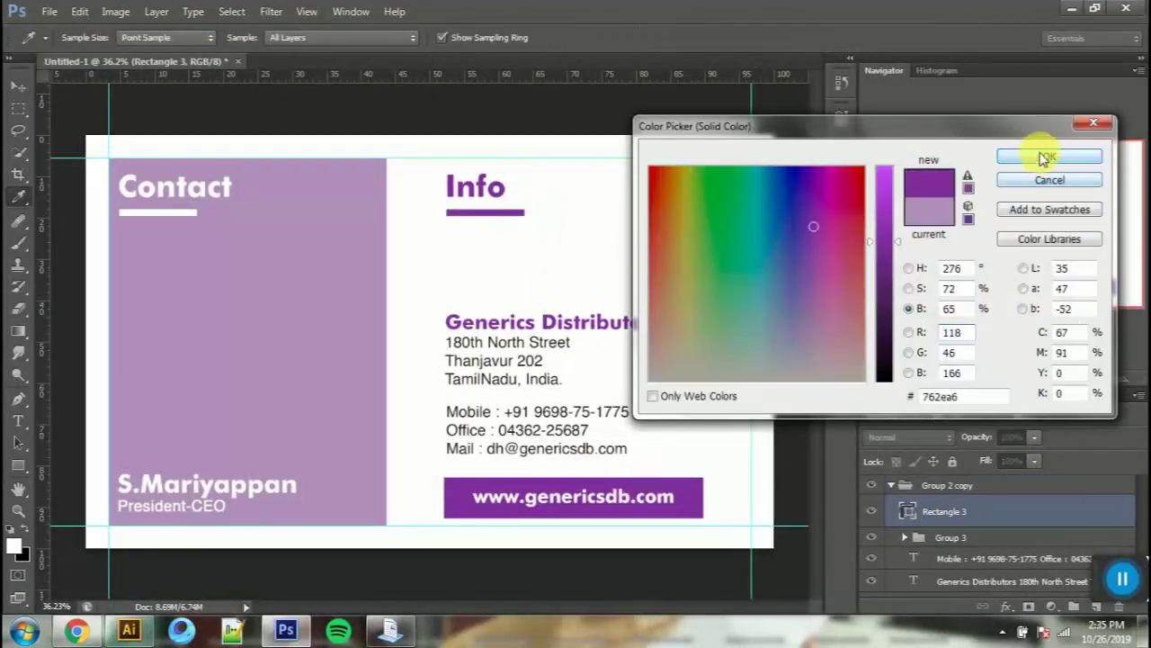
left_click(1049, 154)
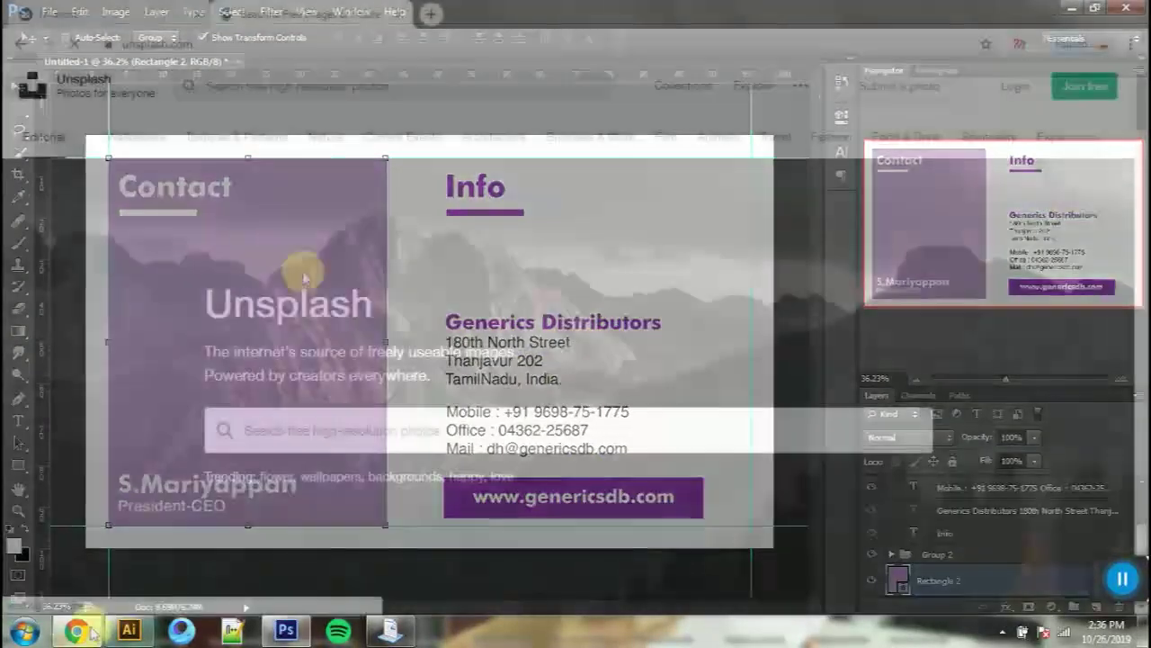
Step: Search Unsplash for ceo photos and browse the results
type("o")
key("BackSpace")
type("ceo")
key("Return")
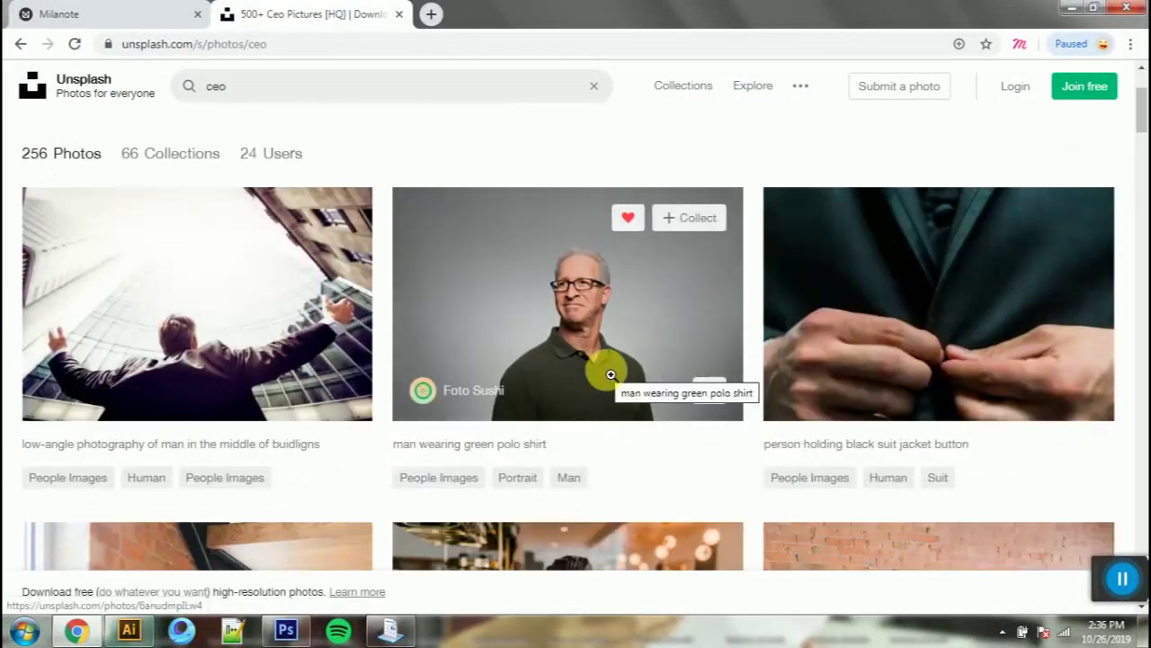
scroll(604, 326, "down", 3)
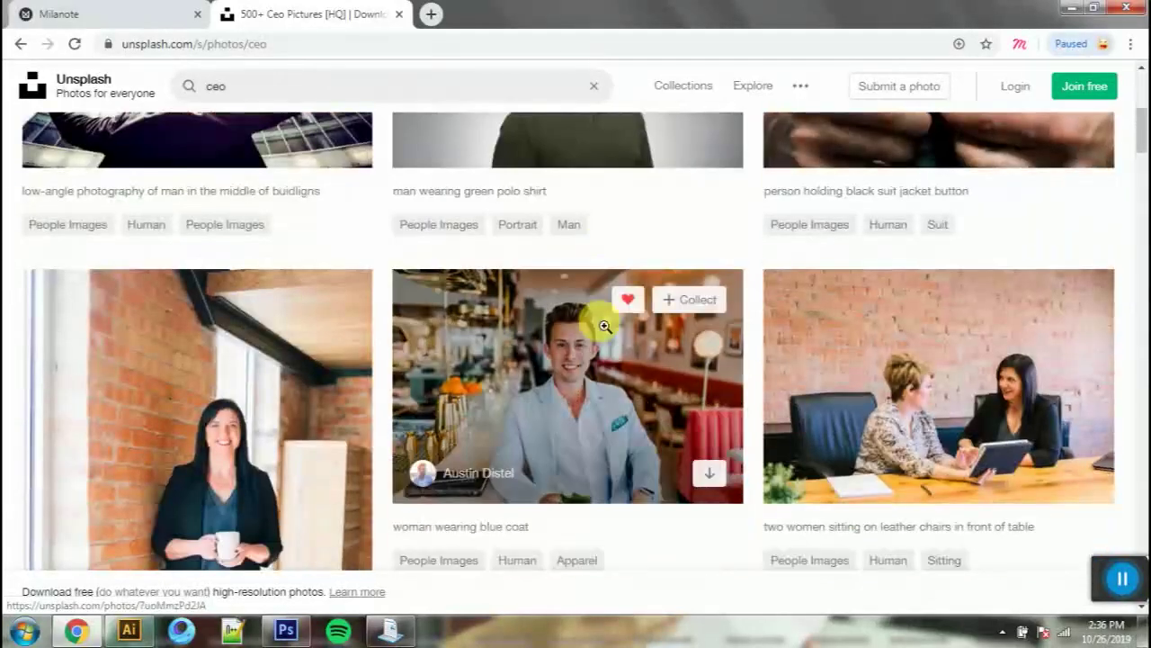
scroll(604, 325, "up", 2)
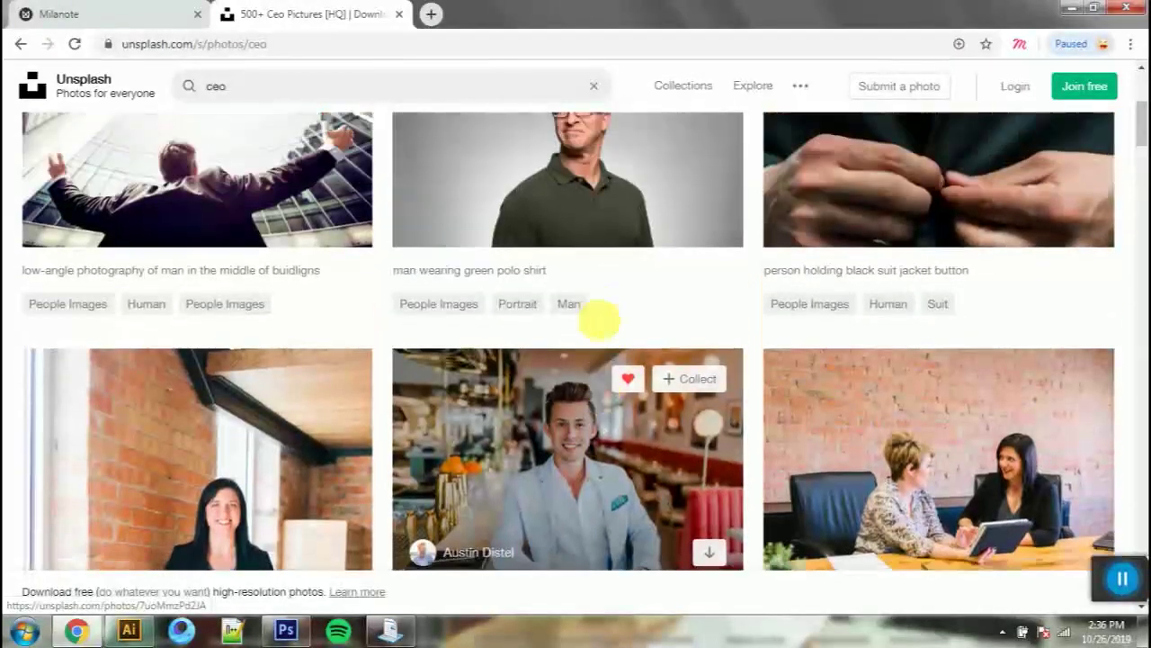
scroll(604, 325, "down", 5)
scroll(602, 324, "down", 15)
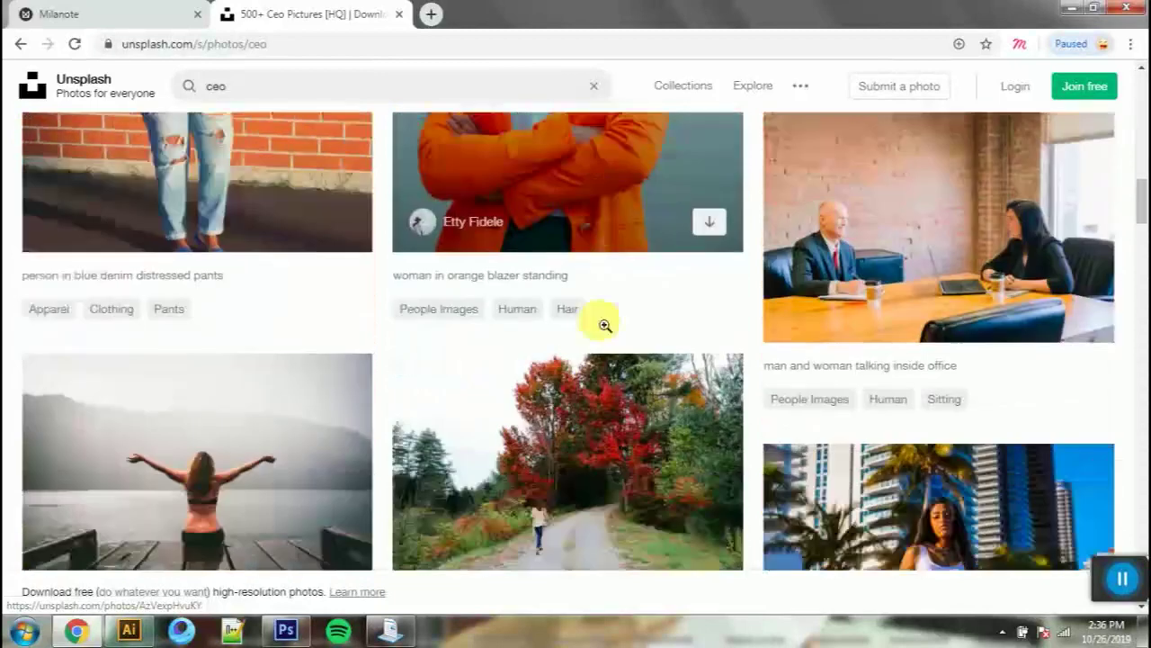
scroll(599, 319, "down", 8)
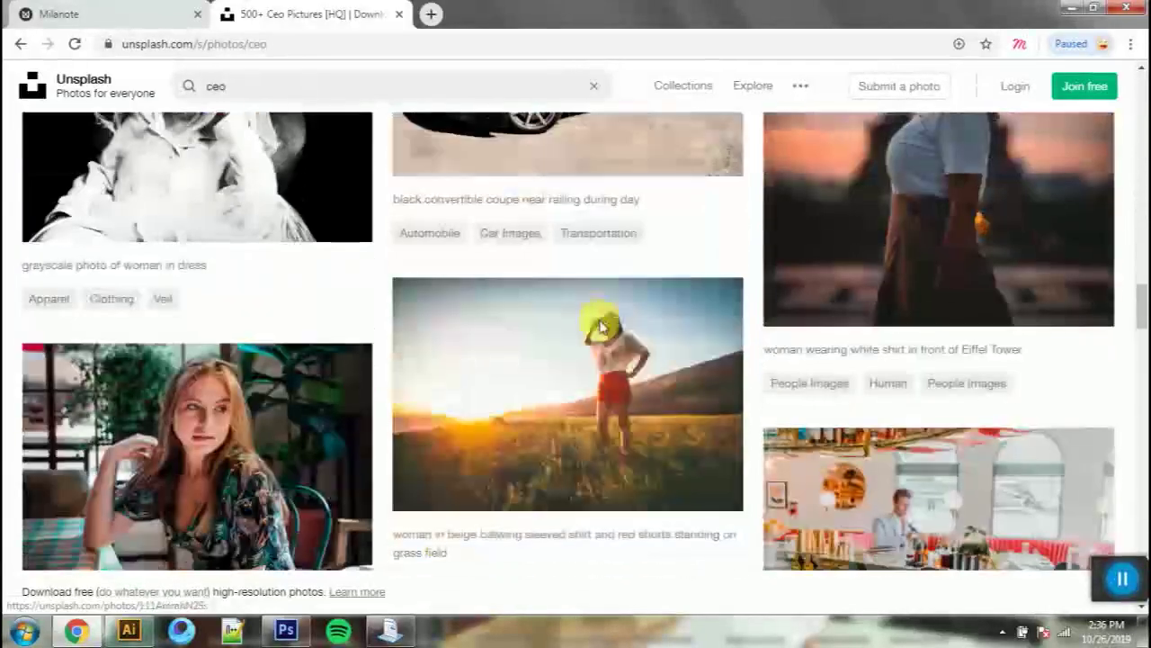
scroll(599, 318, "up", 1)
scroll(601, 324, "up", 20)
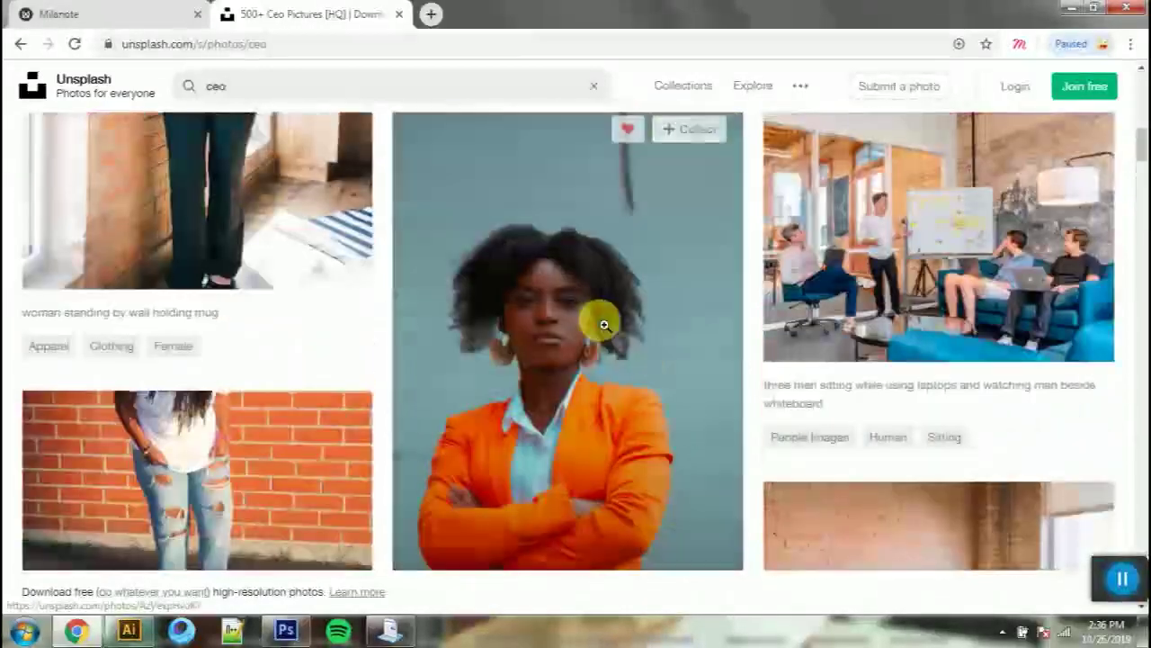
scroll(430, 356, "up", 5)
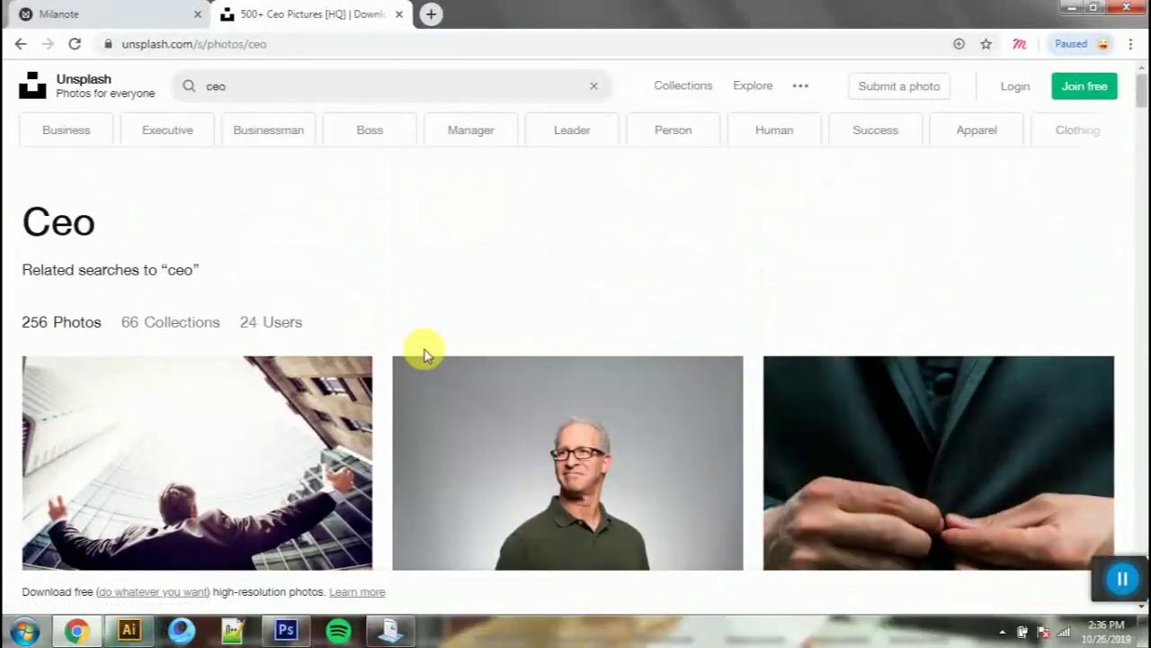
scroll(425, 354, "down", 1)
Step: Download the photo of the man in the green polo shirt and drag it into Photoshop
left_click(616, 389)
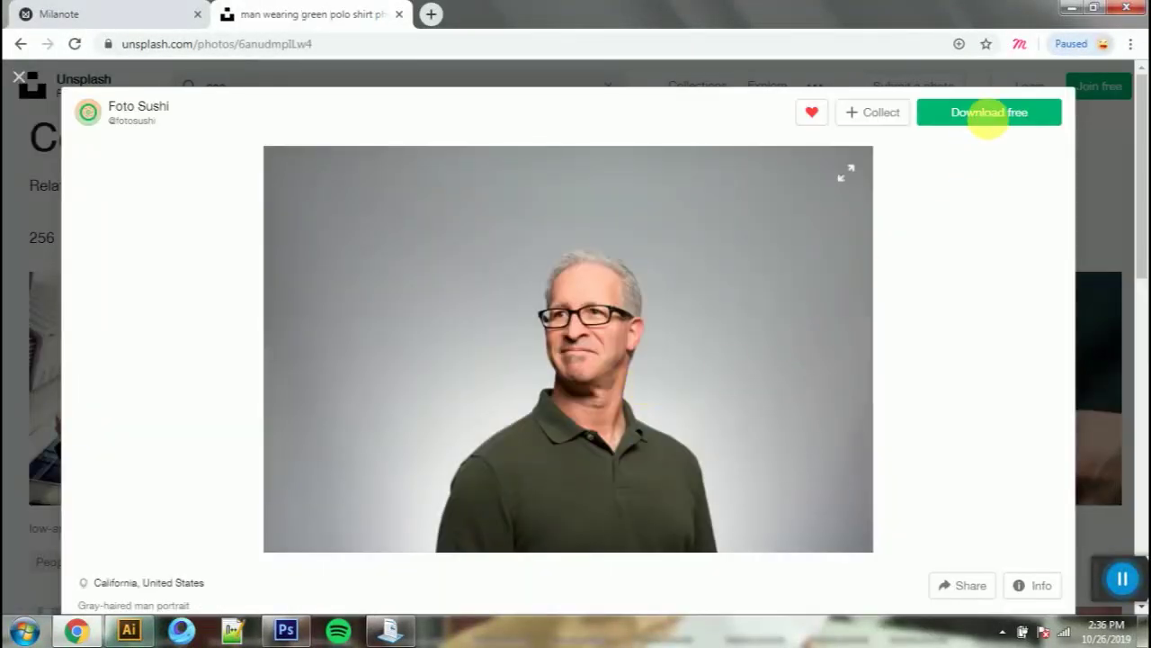
left_click(987, 113)
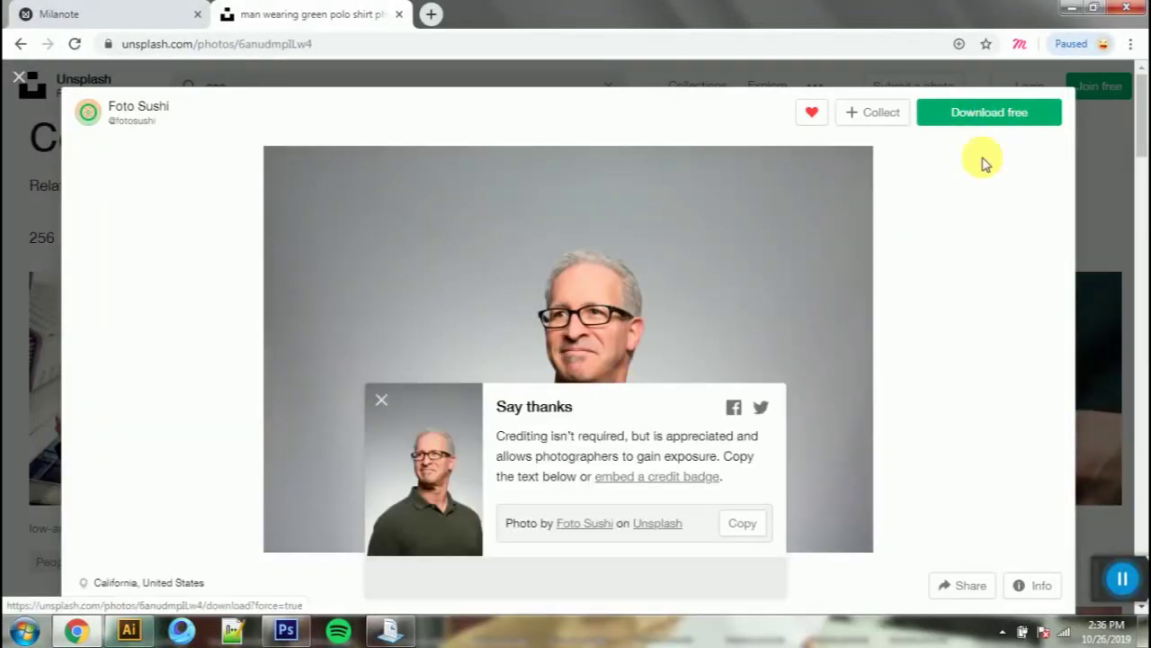
left_click_drag(177, 592, 612, 486)
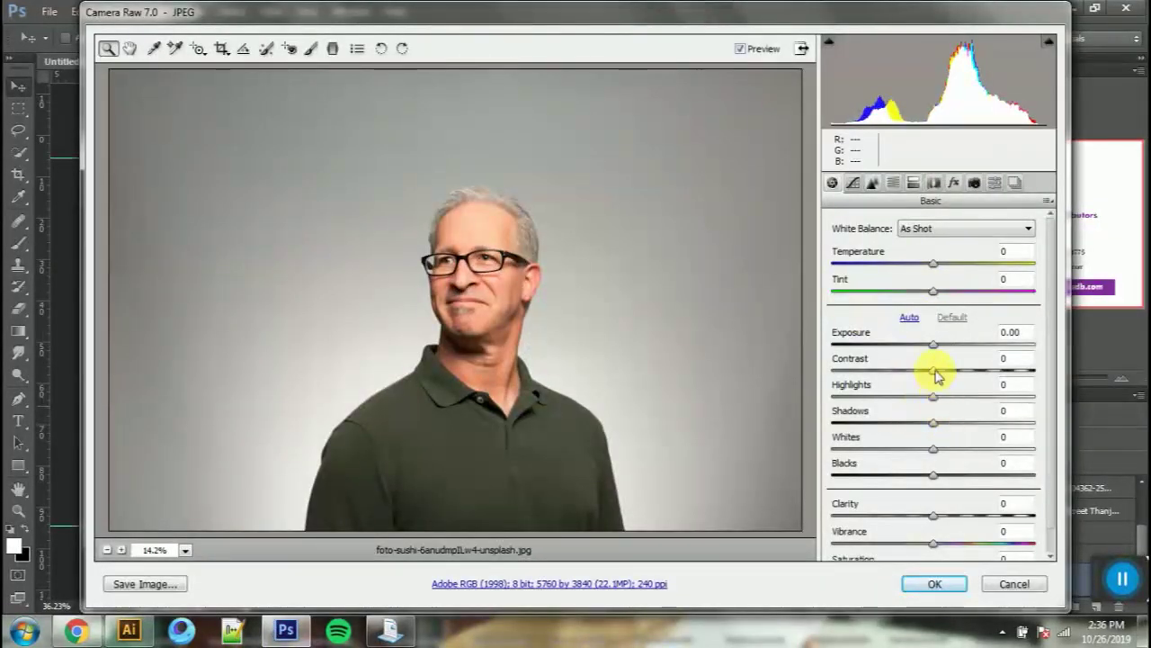
Step: In Camera Raw, set Contrast to -63, lift the curve's black point, add a midtone point, and place the photo
left_click_drag(936, 376, 873, 373)
left_click(853, 182)
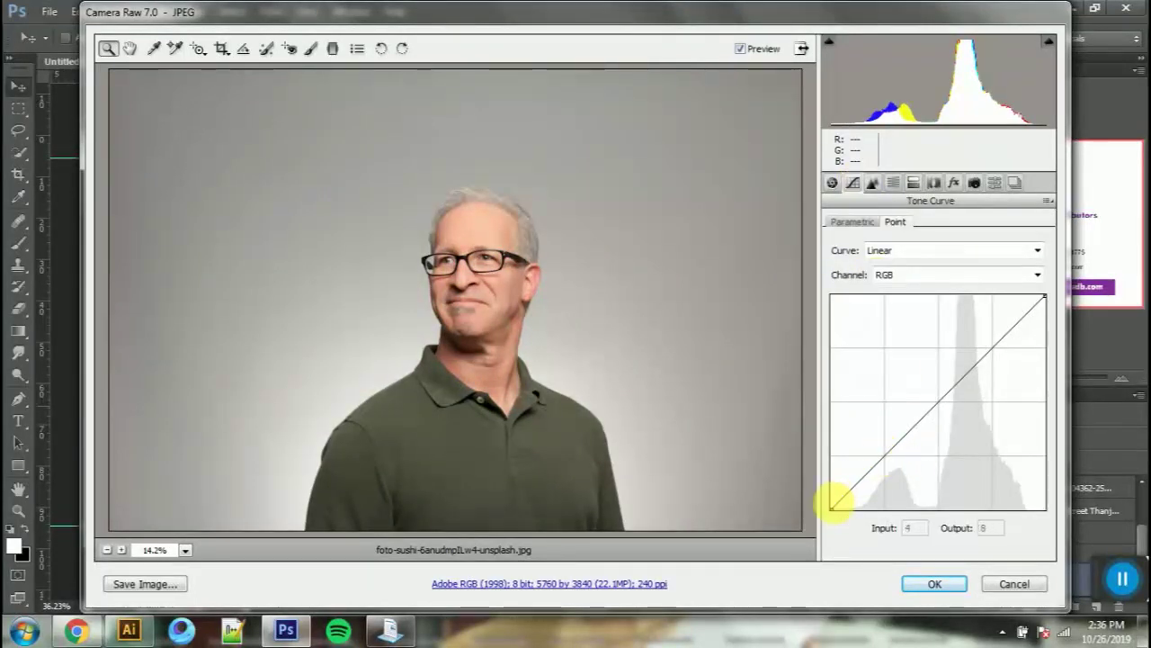
left_click_drag(845, 516, 888, 455)
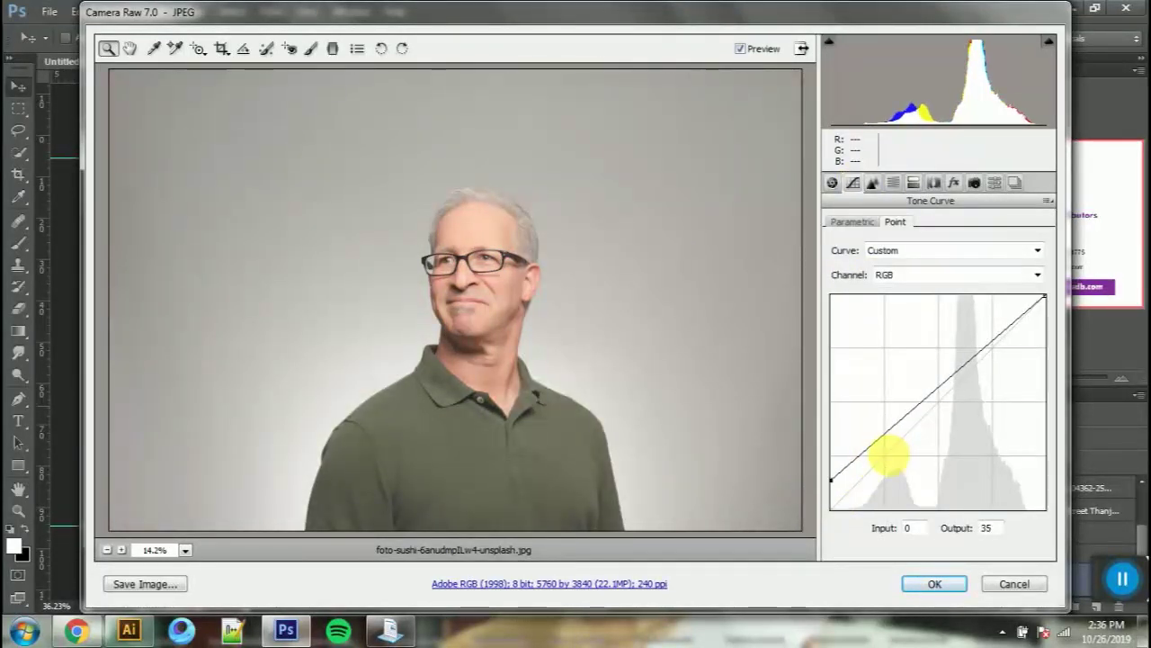
left_click(888, 456)
left_click(932, 584)
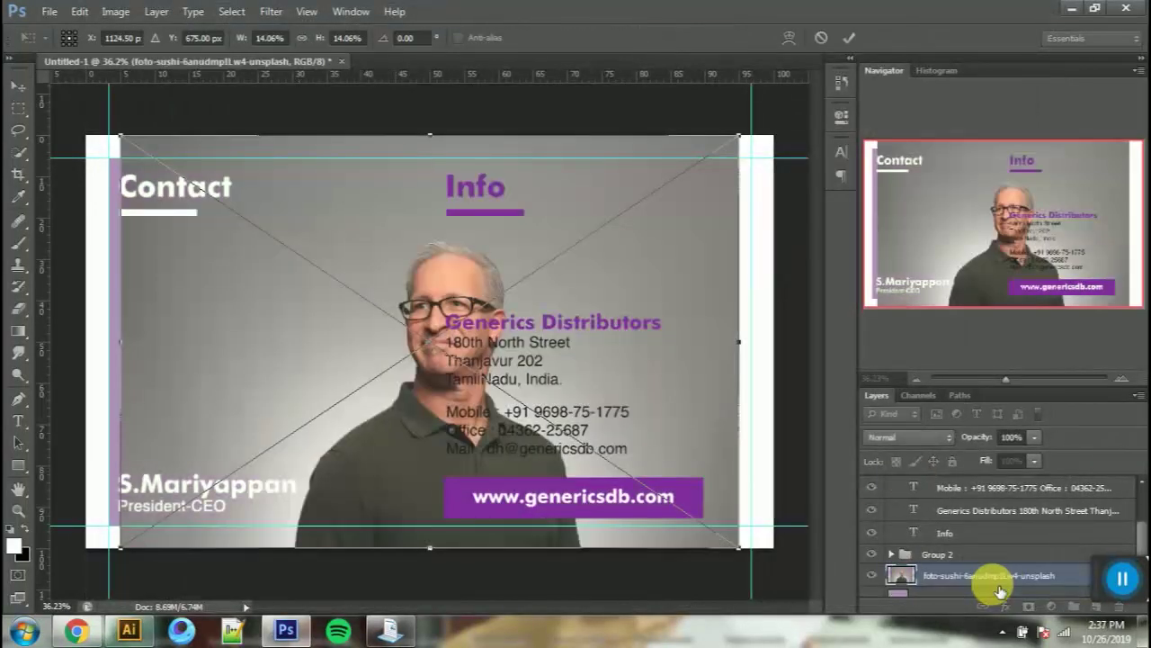
Step: Clip the placed CEO photo into the left purple panel, shift it left, and set opacity to 25%
left_click(854, 42)
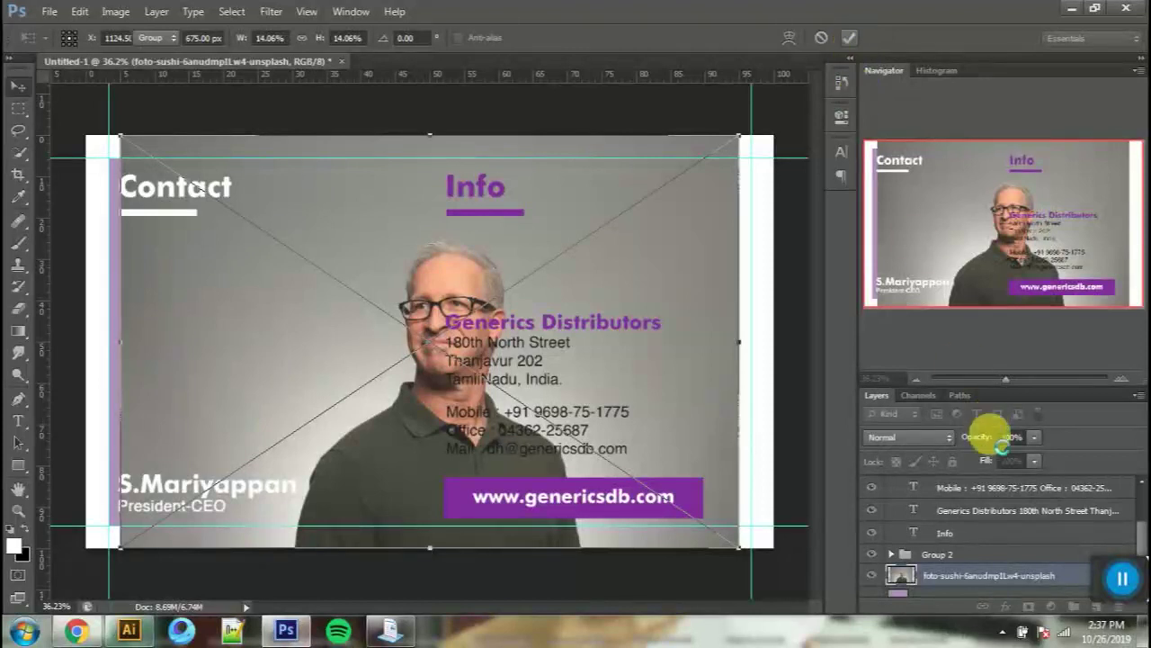
right_click(971, 576)
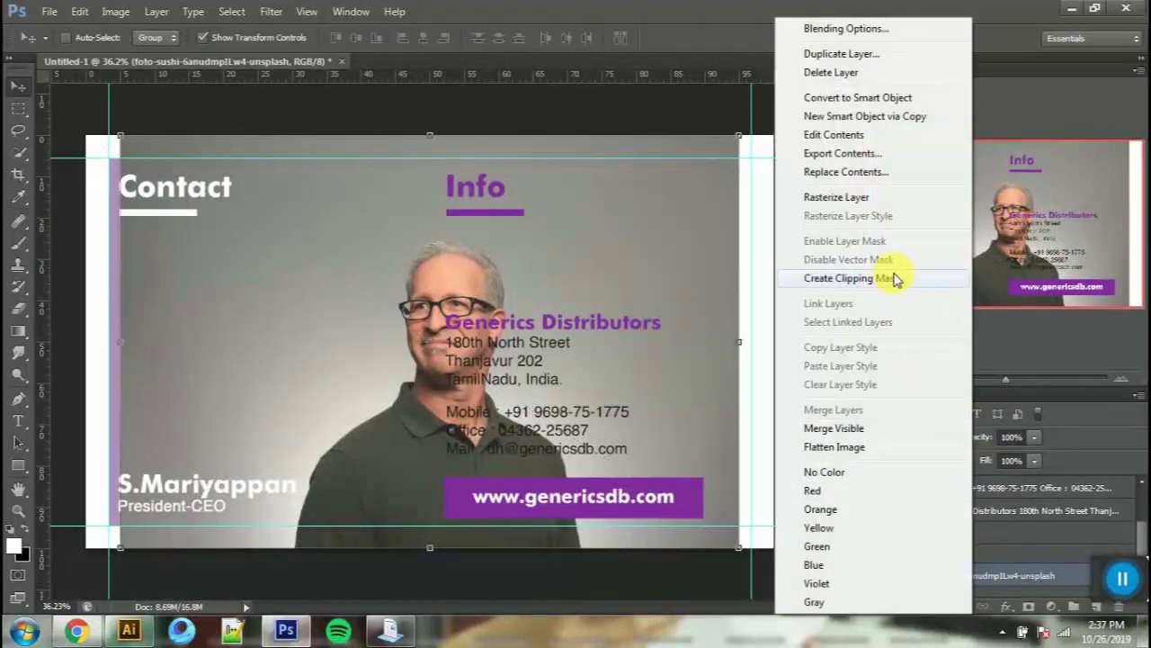
left_click(896, 279)
left_click_drag(643, 441, 531, 439)
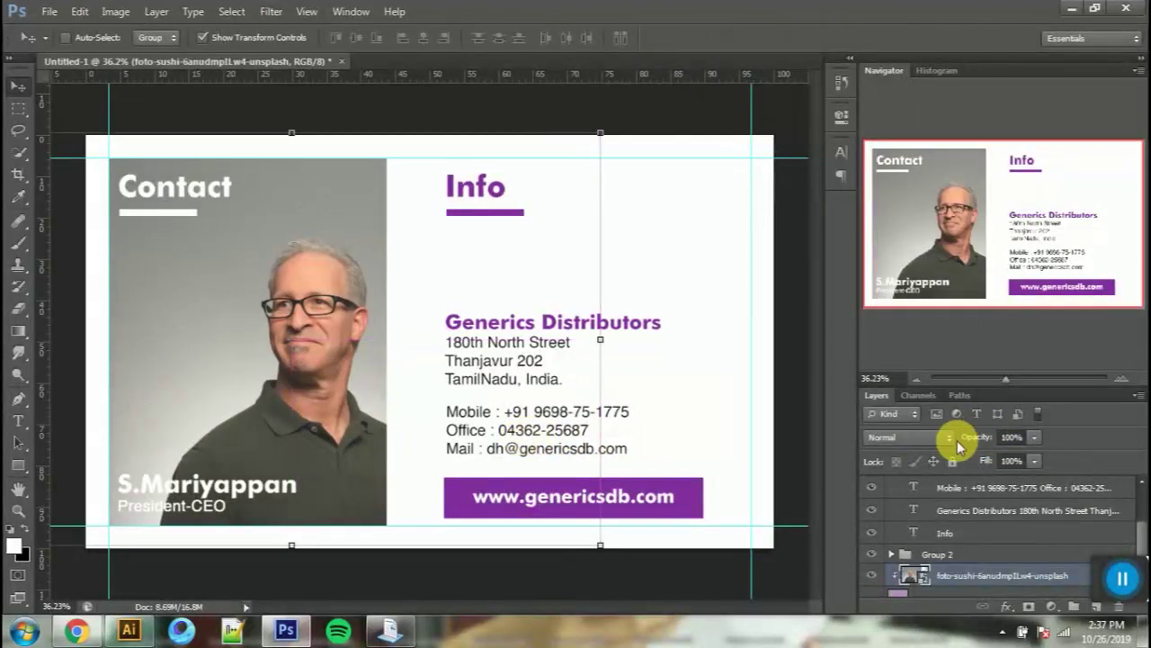
left_click_drag(972, 440, 909, 438)
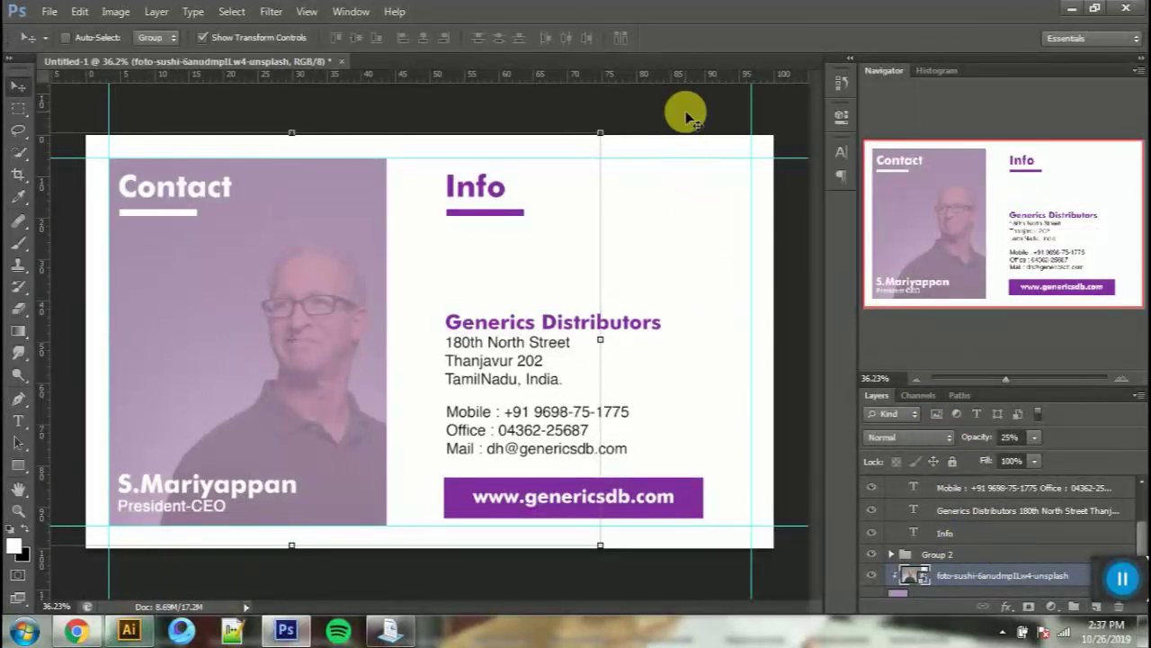
scroll(980, 524, "up", 2)
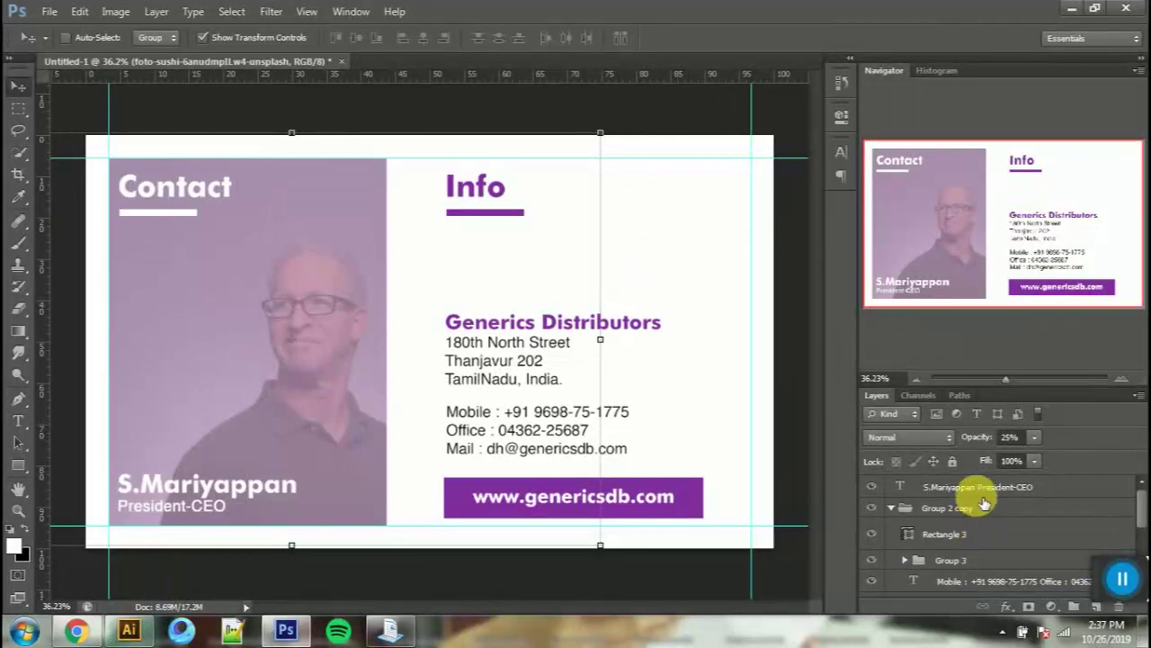
Step: Group all back-side layers, from the top down to Layer 1, into the Back group
left_click(983, 500, "shift")
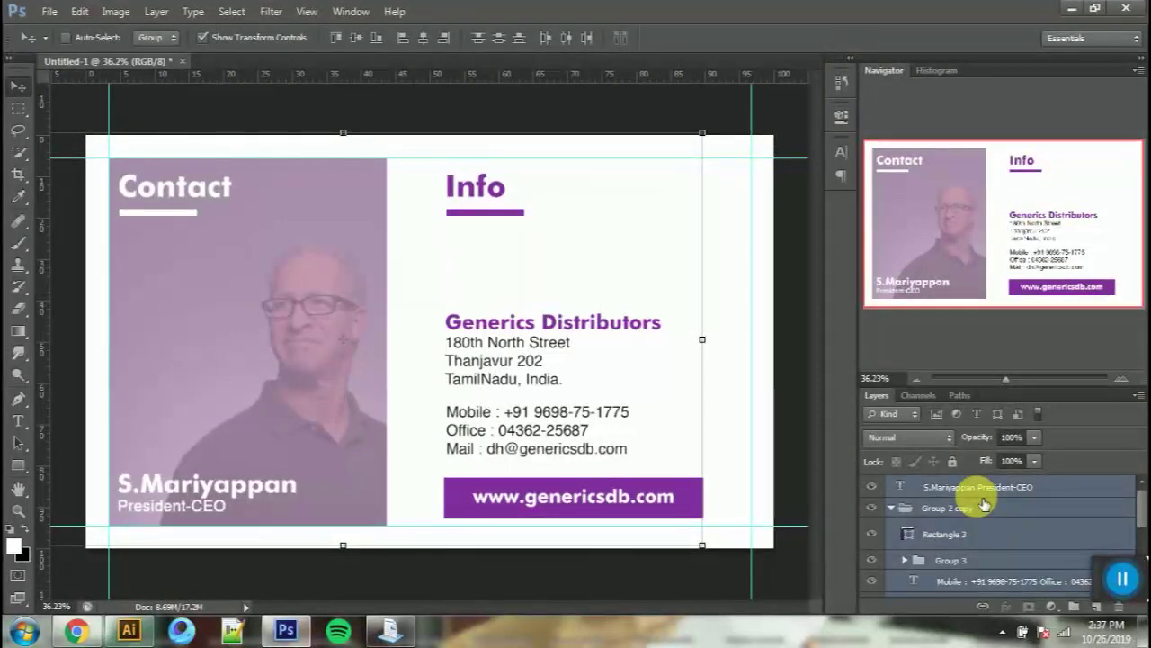
key("ctrl+g")
key("ctrl+z")
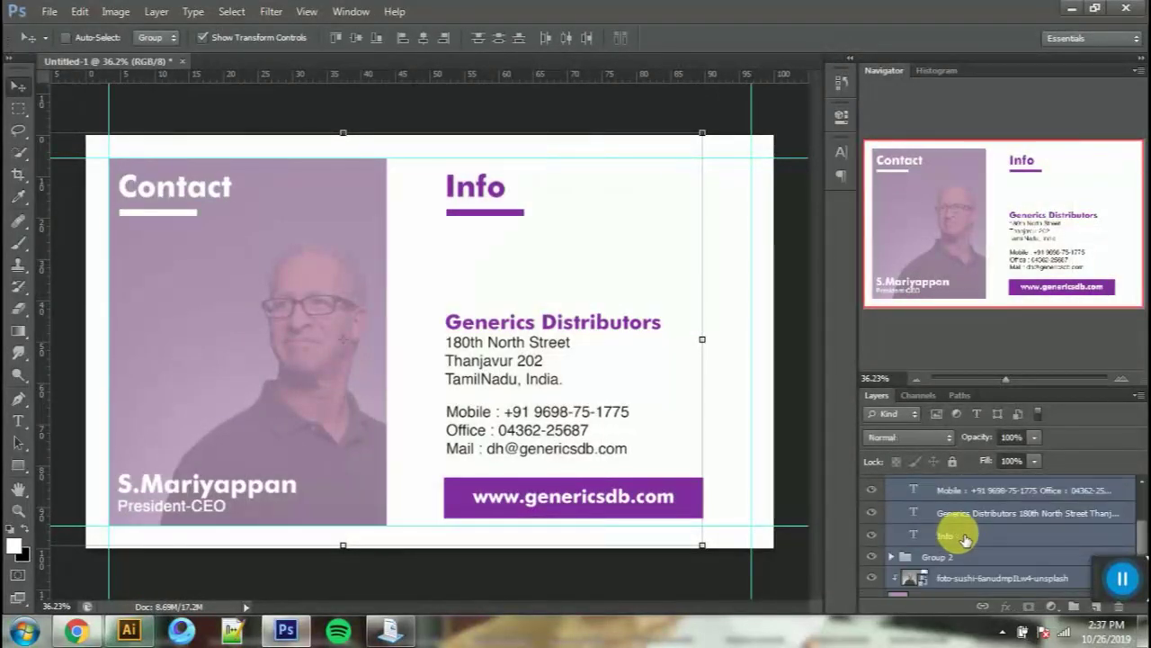
scroll(972, 555, "down", 2)
left_click(974, 565)
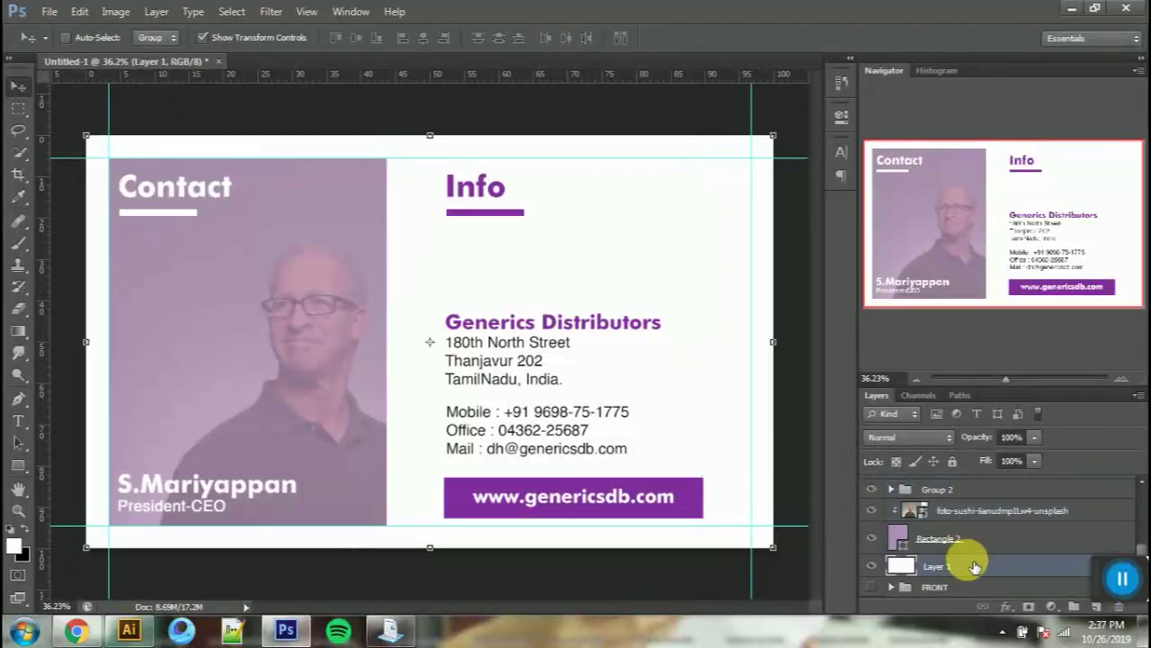
scroll(959, 558, "up", 3)
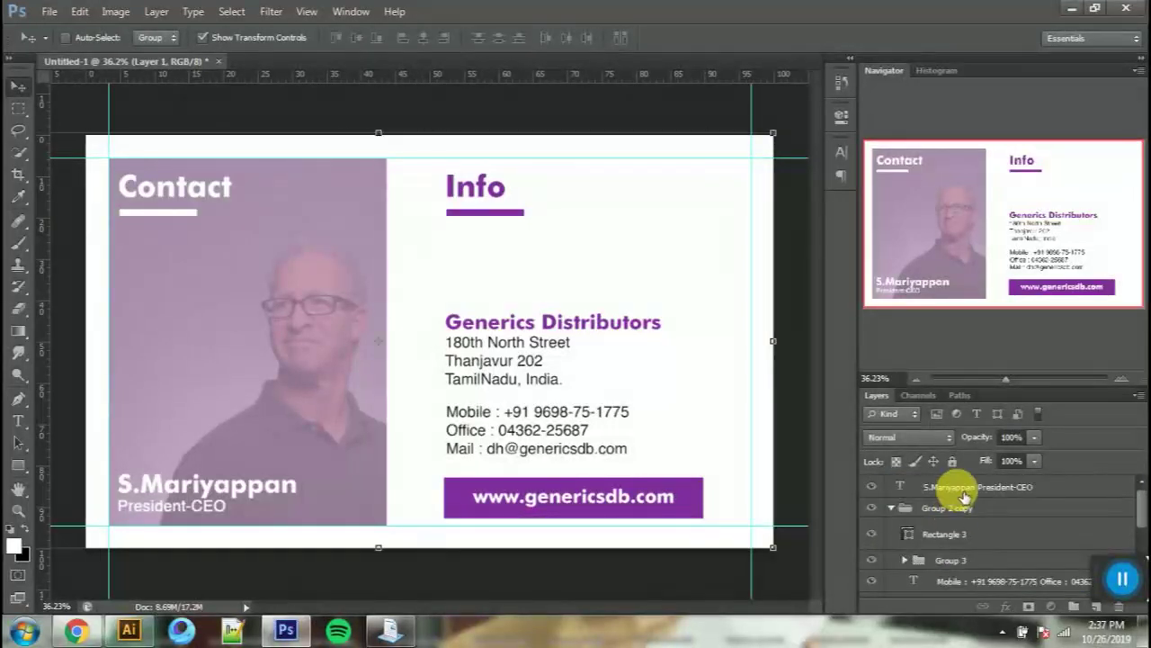
left_click(965, 492, "shift")
key("ctrl+g")
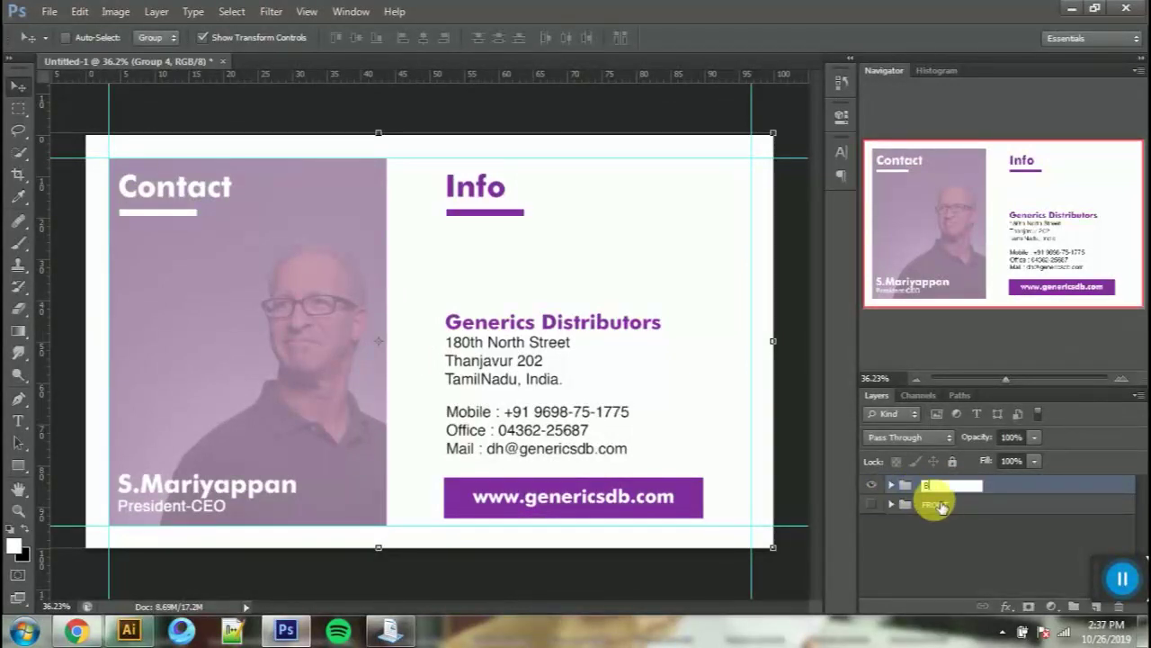
Step: Toggle the Back group's visibility to compare it with the front
left_click(874, 488)
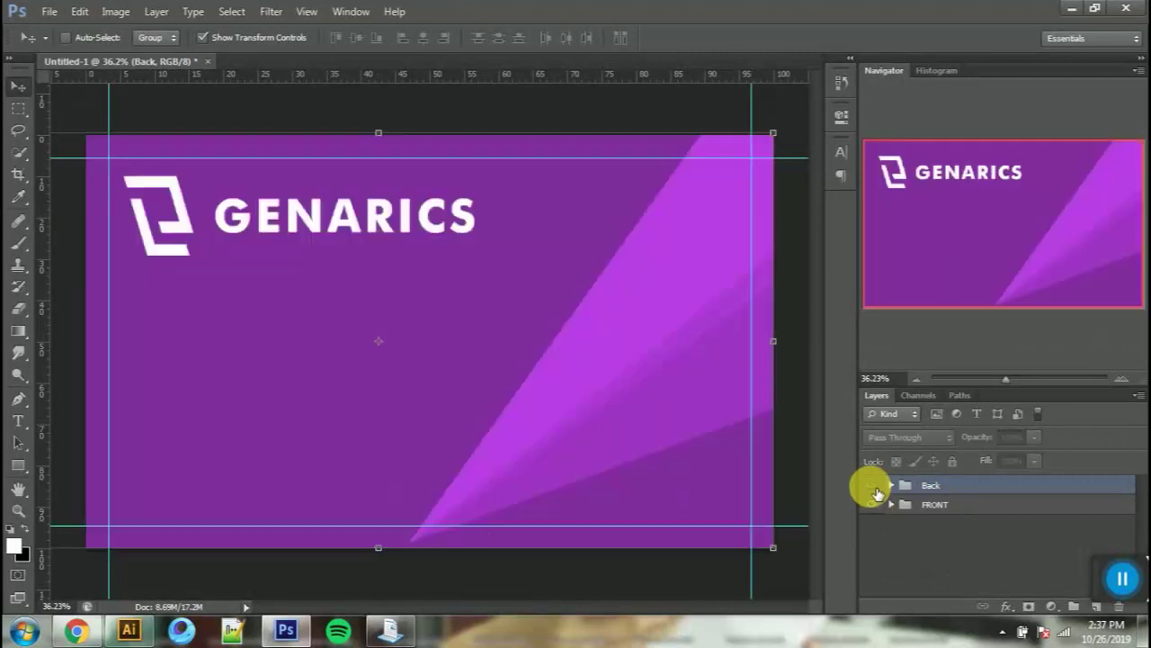
left_click(876, 489)
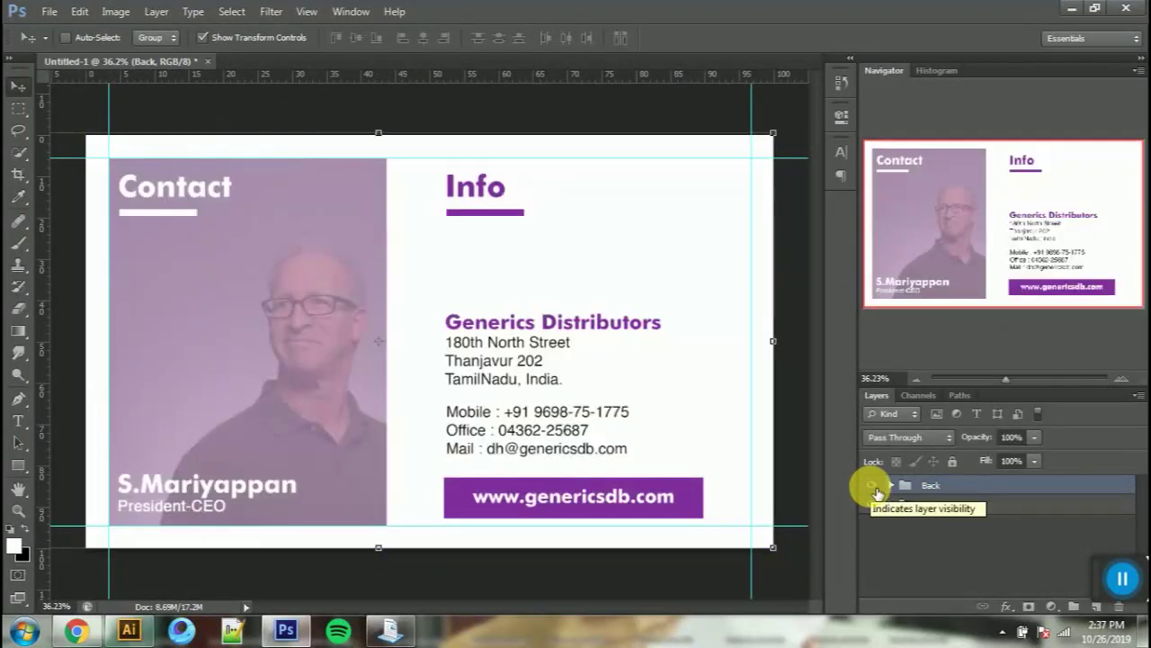
left_click(875, 488)
left_click(874, 488)
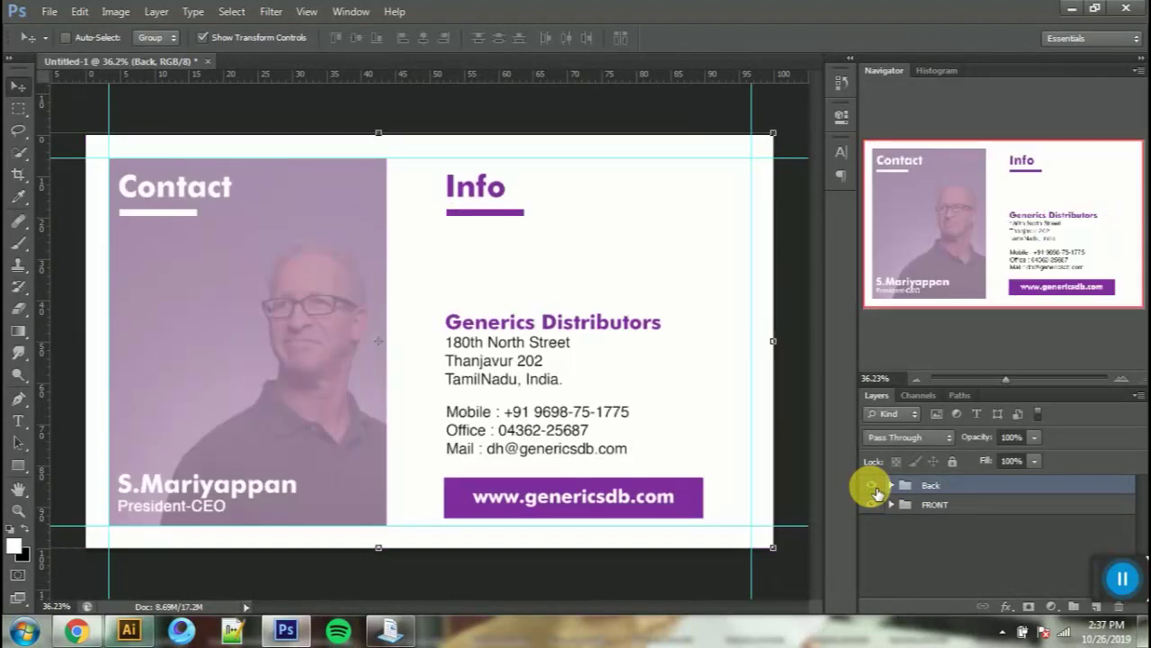
left_click(875, 489)
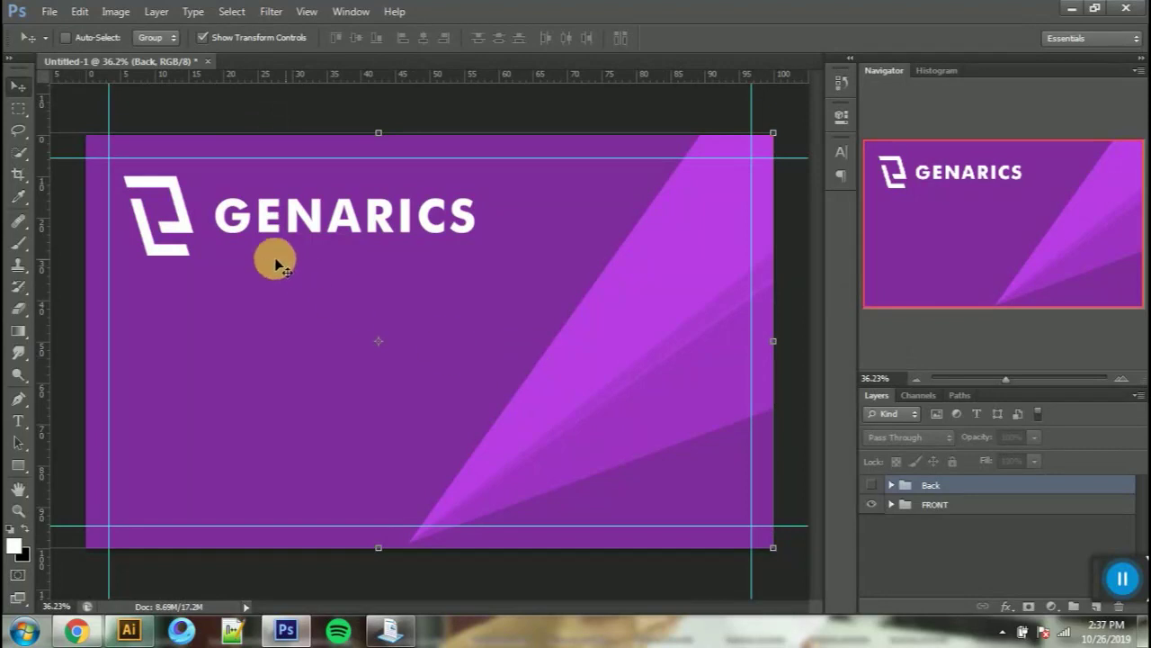
Step: Duplicate the GENARICS logo icon layer and move the copy into the Back group
right_click(178, 232)
left_click(212, 274)
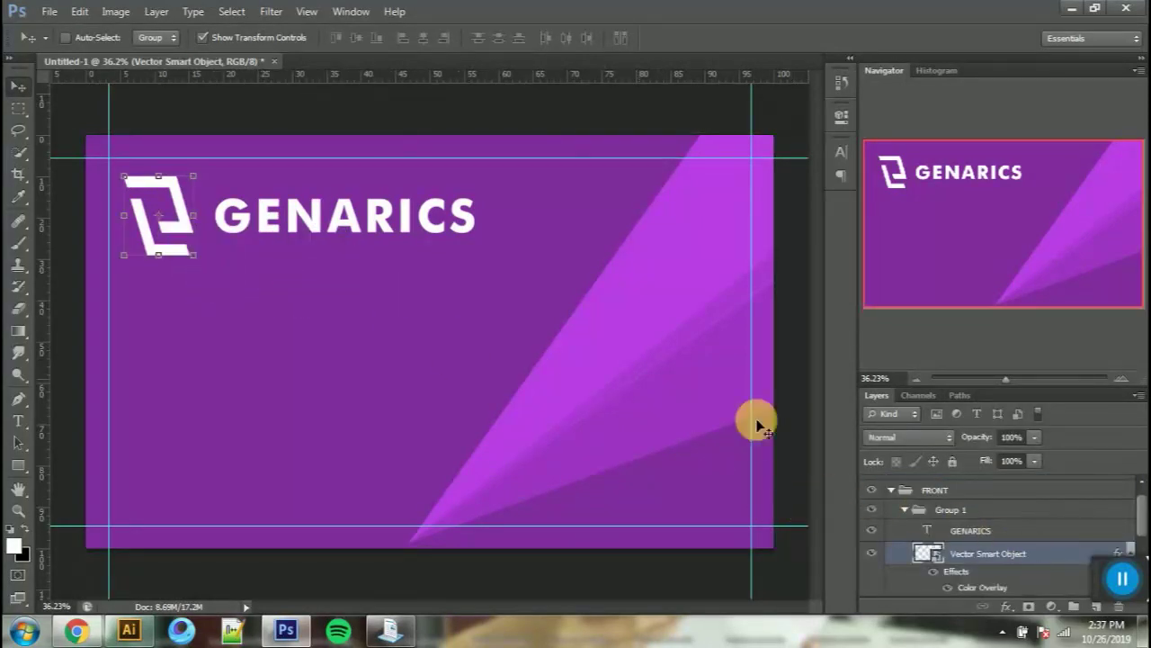
left_click_drag(1022, 560, 1022, 476)
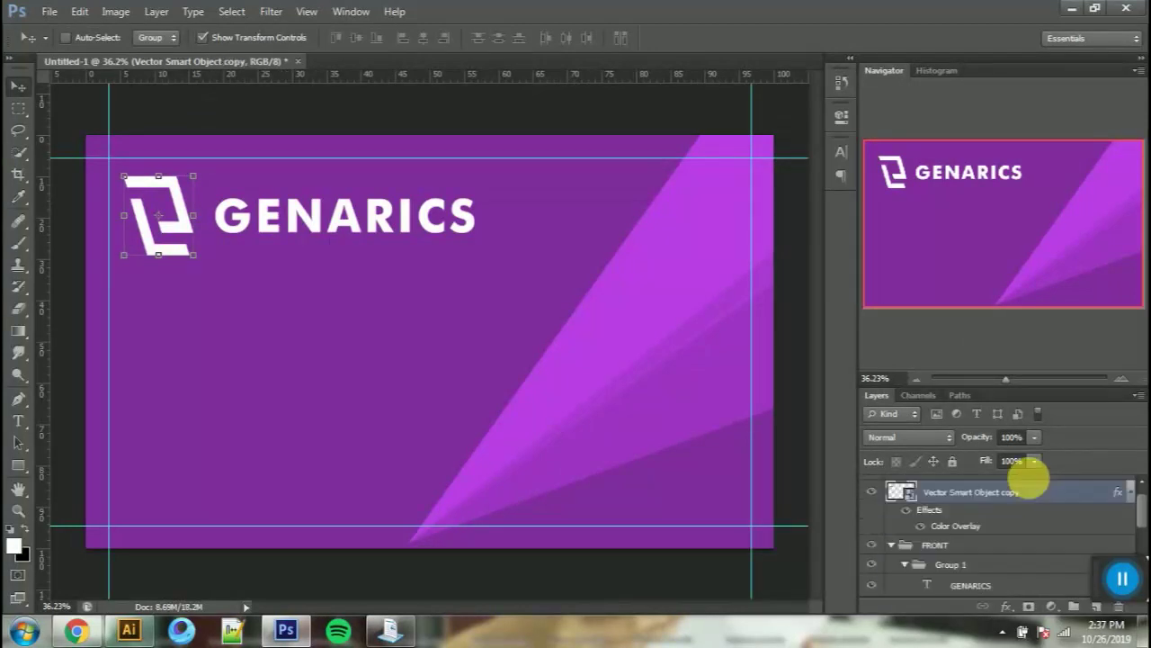
left_click(890, 545)
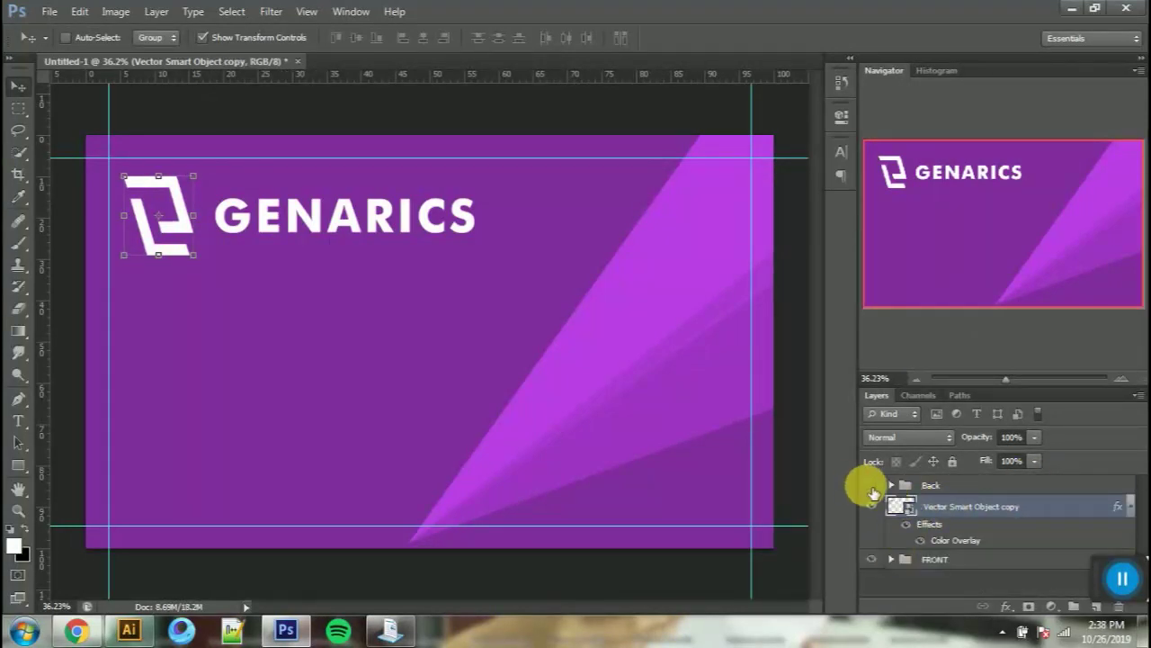
left_click(872, 486)
left_click_drag(982, 510, 990, 493)
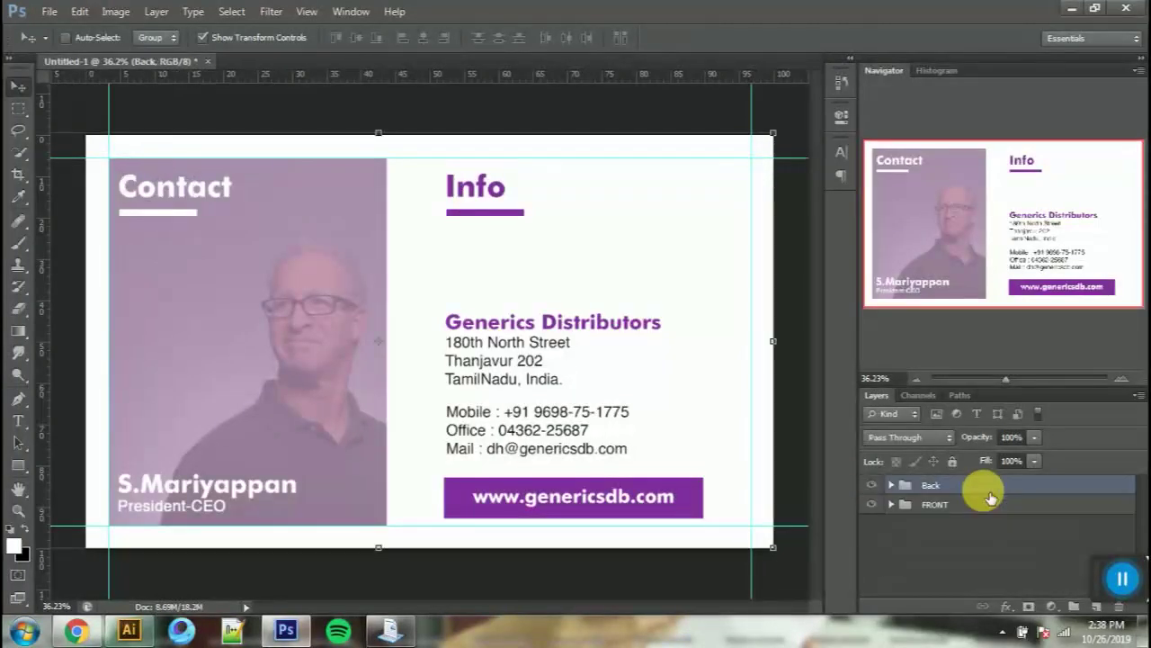
left_click(891, 485)
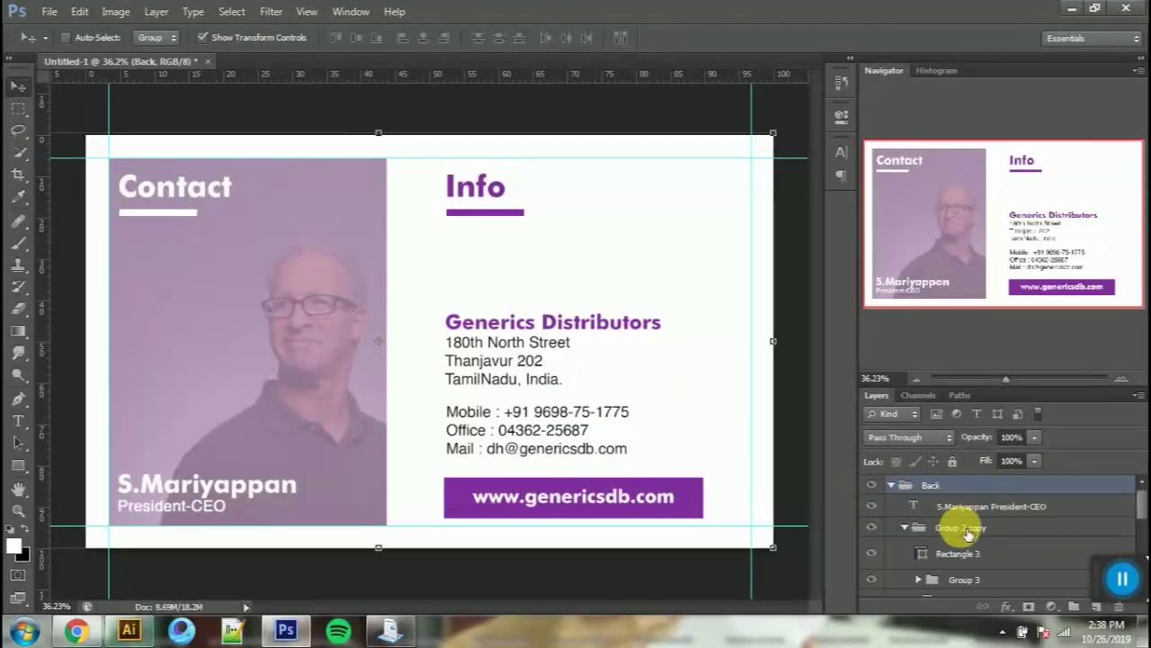
scroll(968, 534, "down", 5)
Step: Raise the logo copy above Rectangle 2, move it onto the photo panel, and clip it in
scroll(968, 535, "down", 2)
left_click_drag(989, 541, 1002, 508)
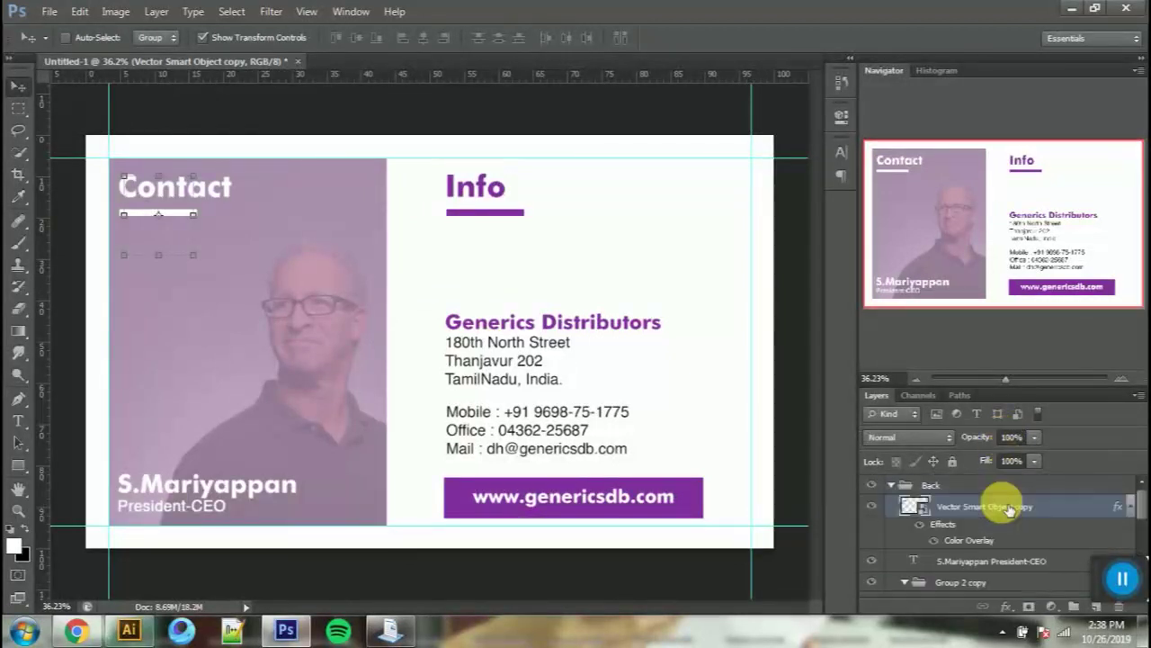
left_click_drag(351, 315, 367, 421)
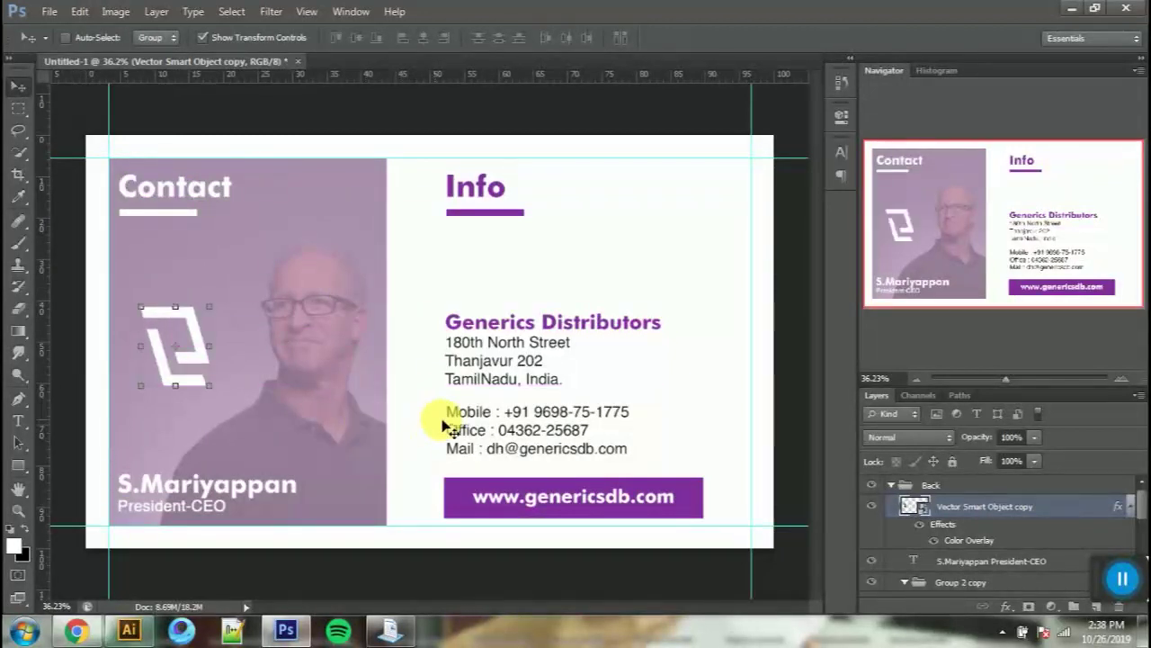
scroll(973, 537, "down", 1)
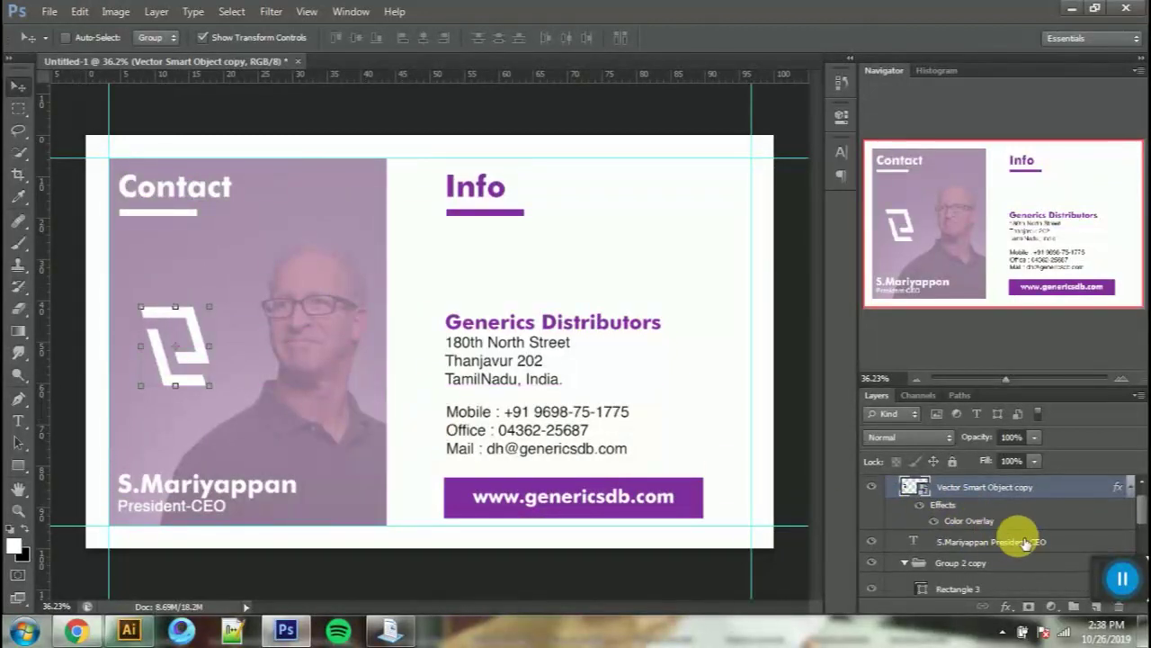
scroll(1024, 542, "down", 4)
scroll(1023, 540, "up", 3)
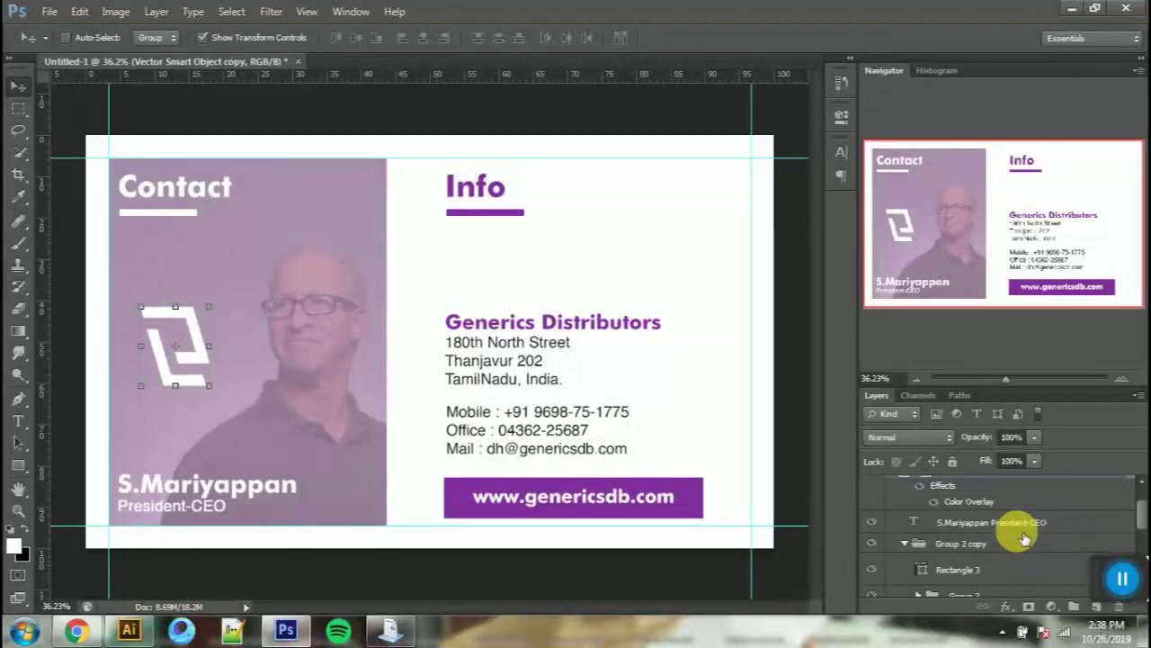
scroll(1024, 537, "up", 1)
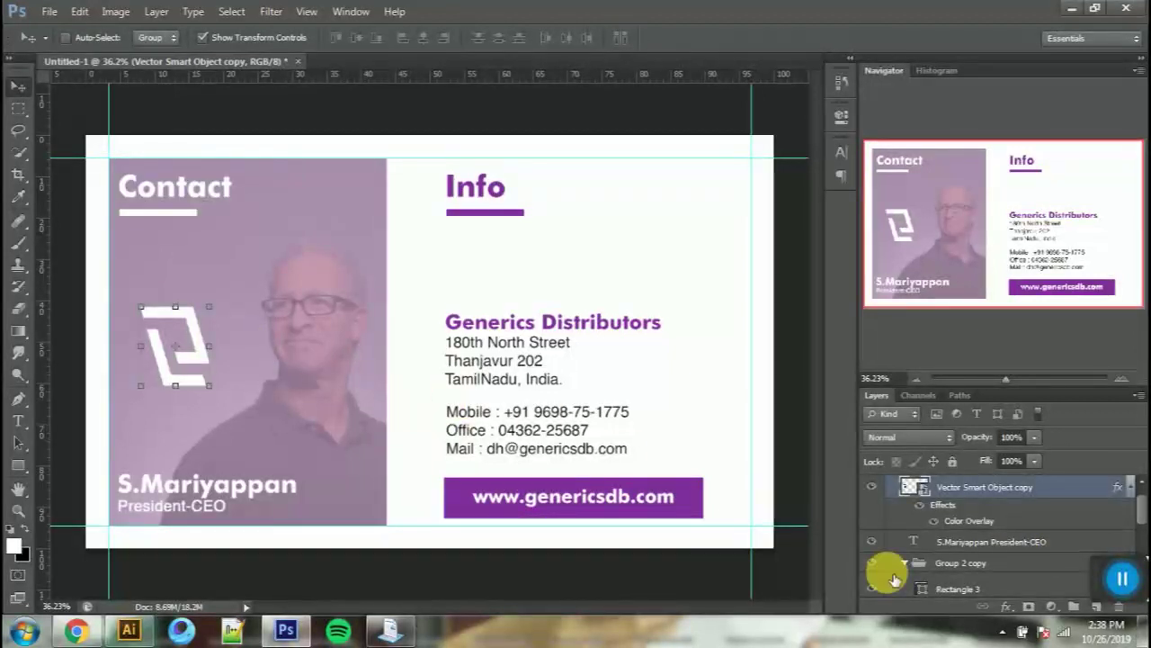
right_click(355, 220)
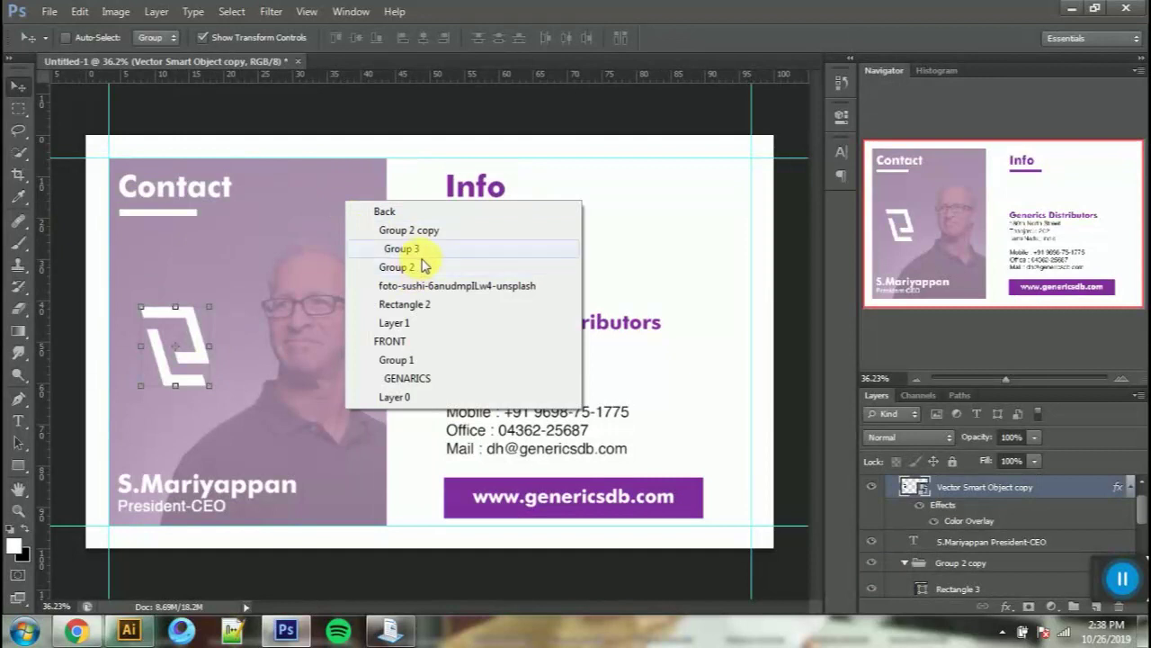
left_click(446, 286)
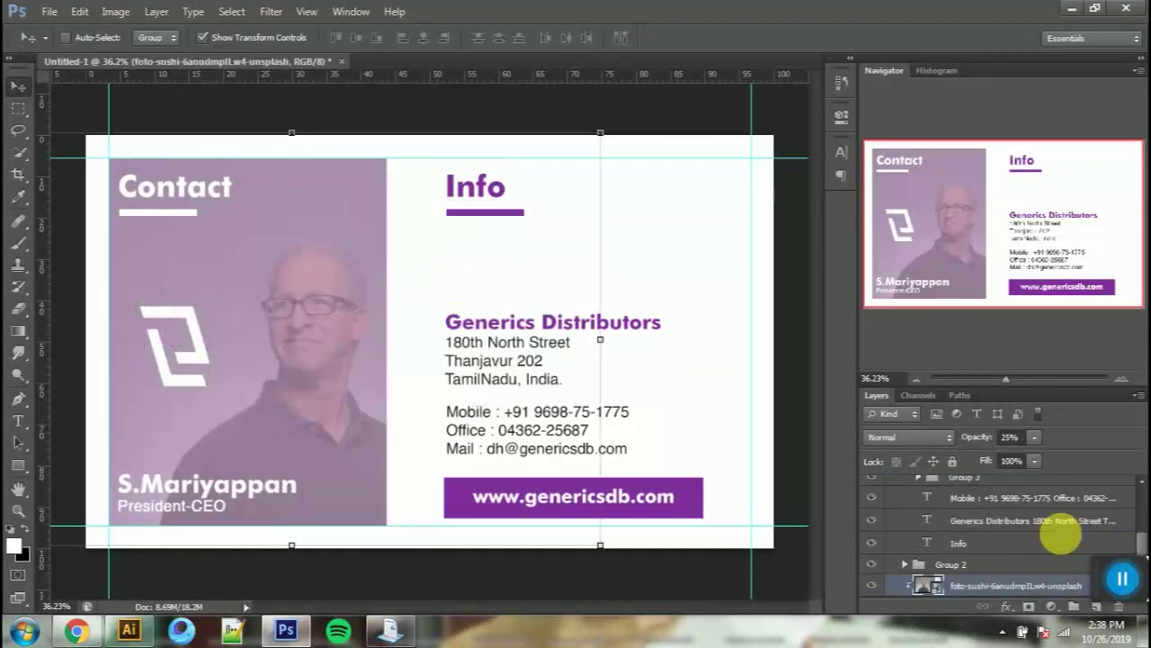
scroll(994, 508, "up", 3)
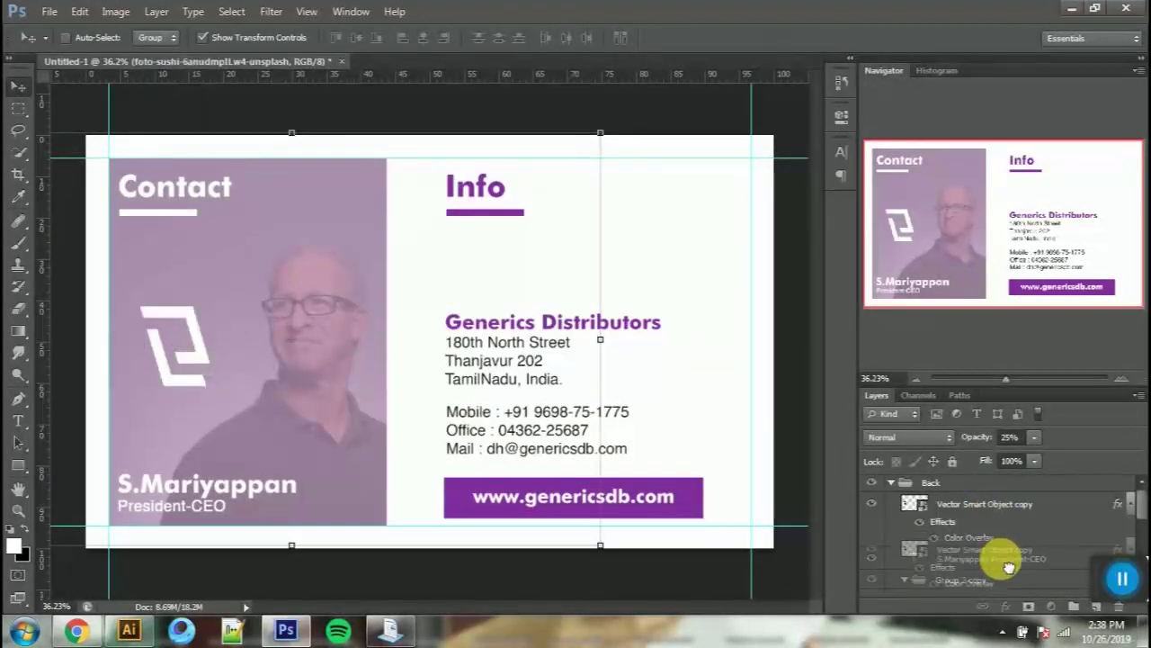
scroll(996, 554, "down", 5)
left_click_drag(991, 622, 980, 522)
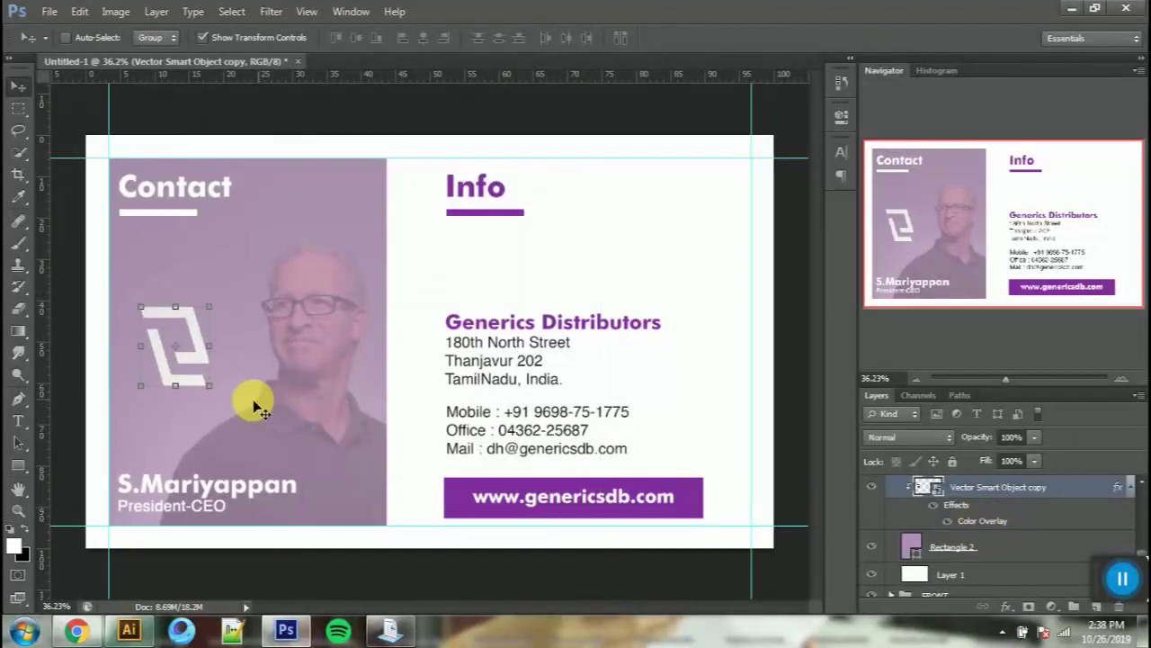
Step: Scale the white logo to about 52% so it fills the lilac photo panel
left_click_drag(212, 400, 358, 531)
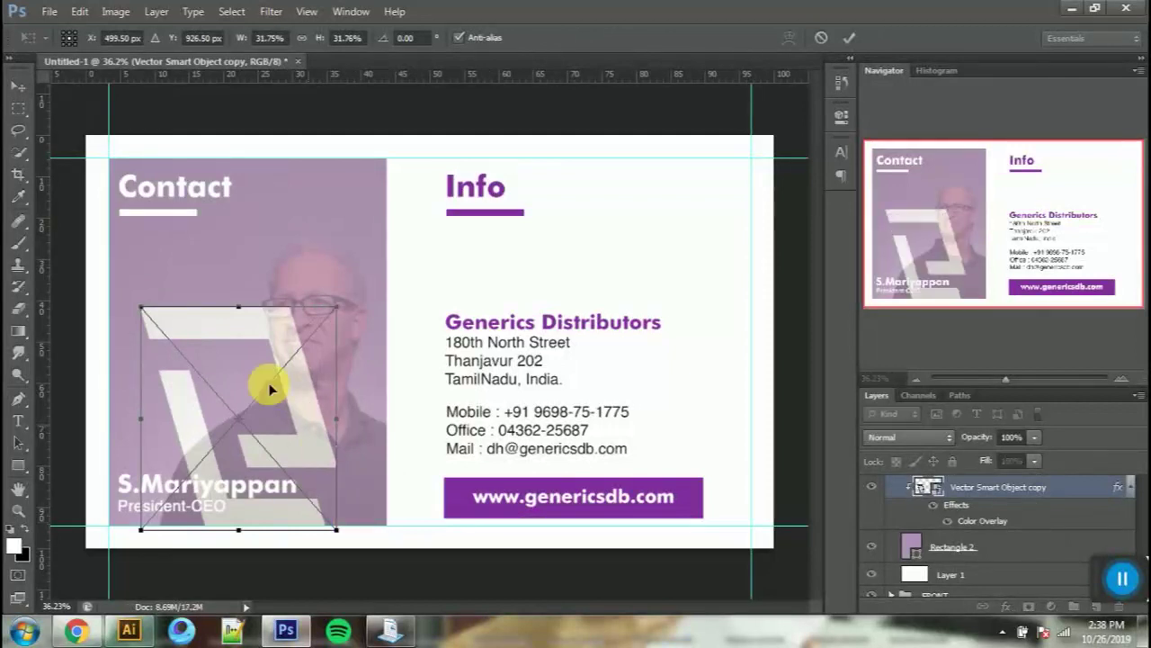
left_click_drag(148, 313, 42, 142)
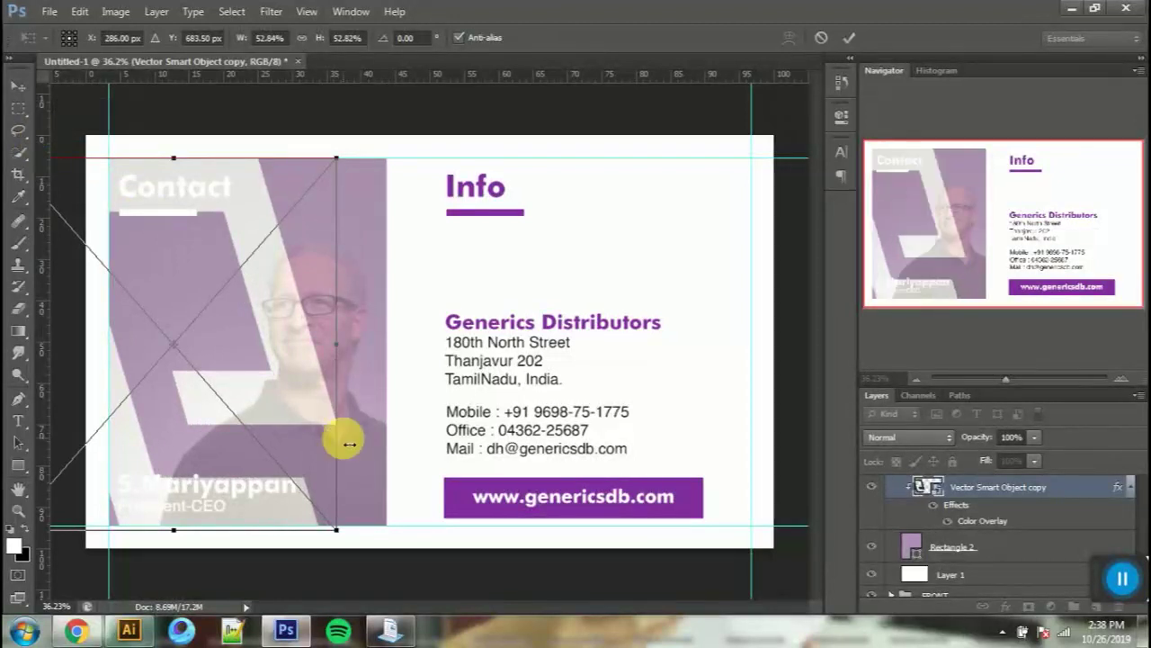
left_click_drag(337, 532, 337, 529)
left_click_drag(206, 308, 266, 327)
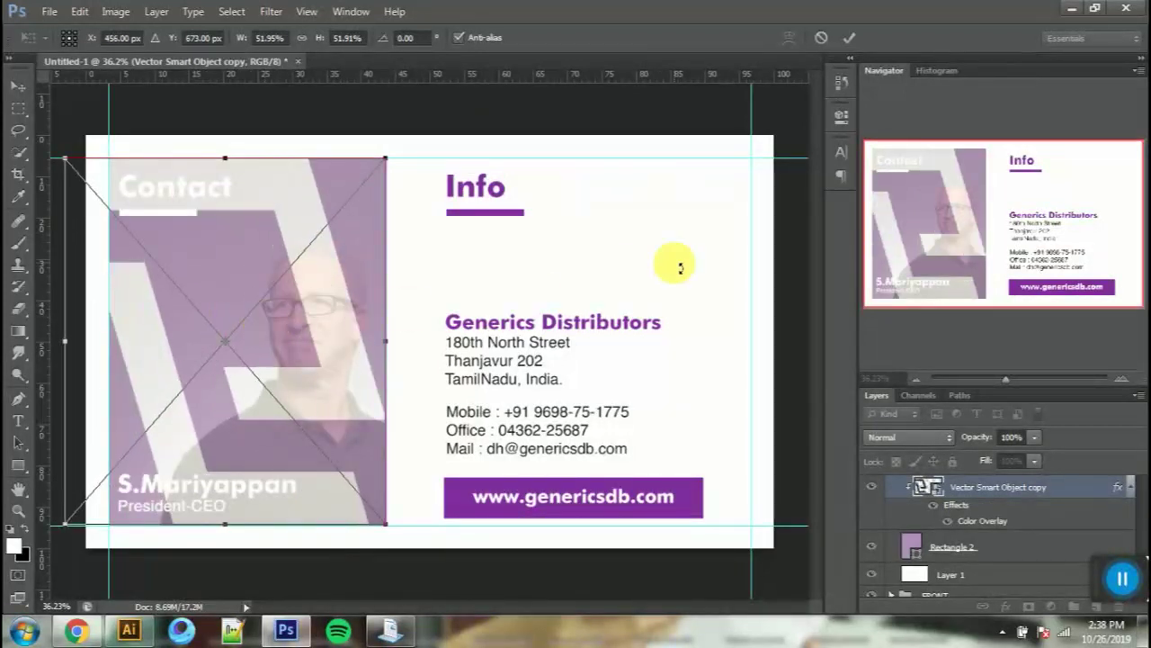
left_click(852, 39)
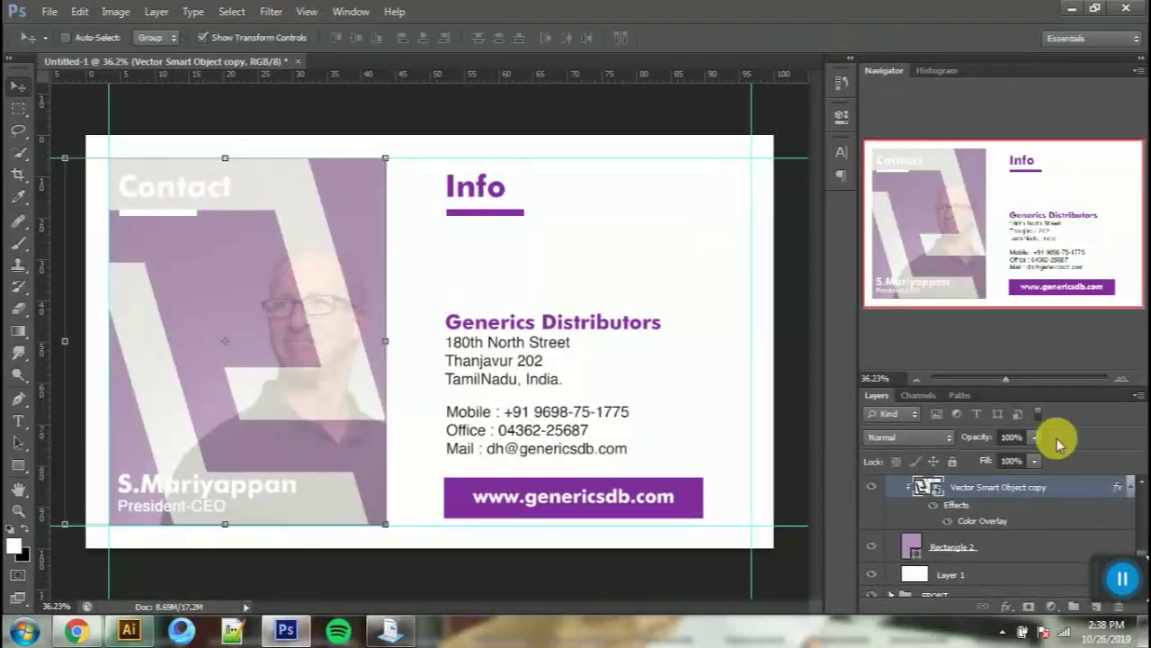
scroll(1003, 498, "up", 1)
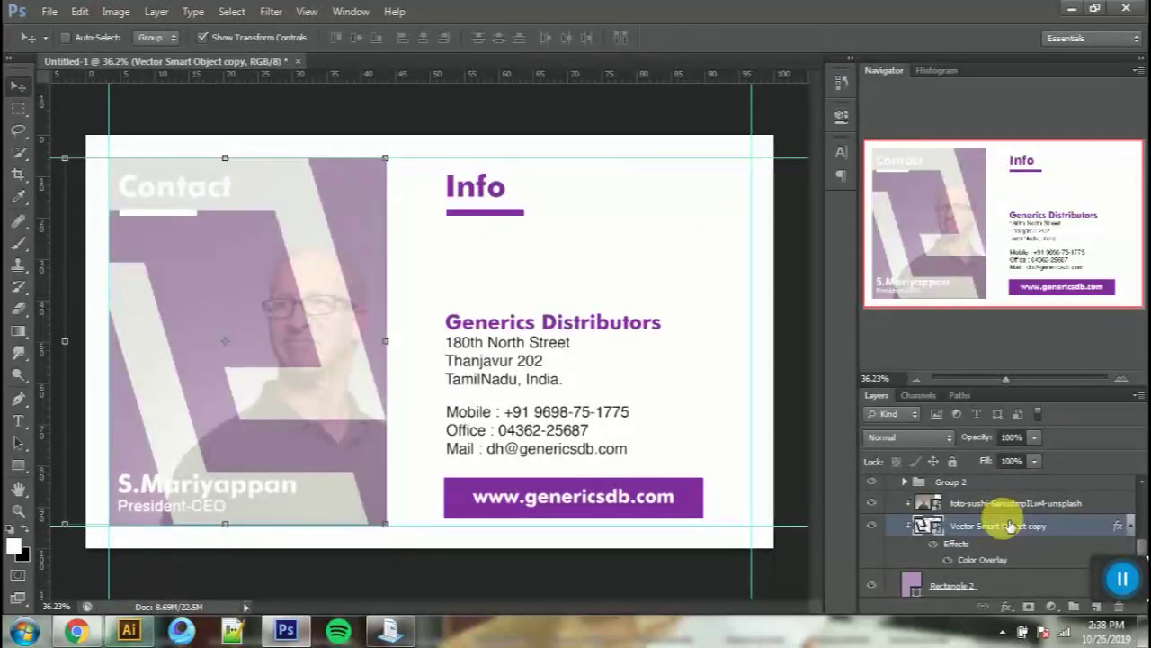
Step: Set the large logo layer to Linear Burn and toggle its Color Overlay off and on
left_click_drag(987, 438, 1030, 442)
left_click(925, 441)
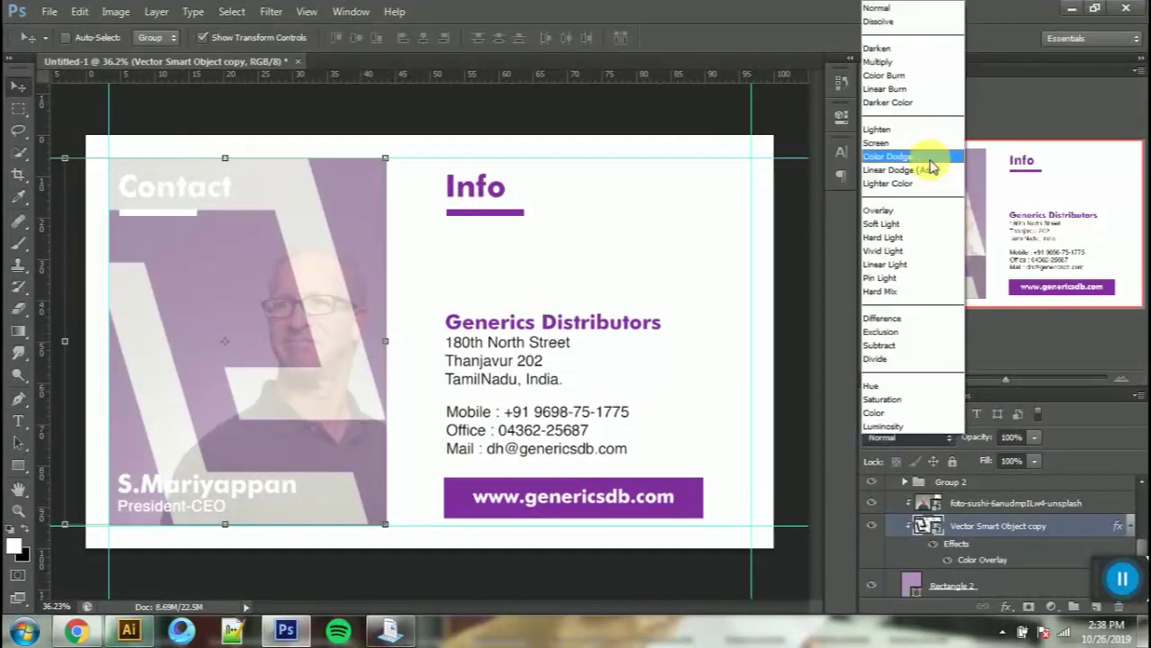
left_click(886, 65)
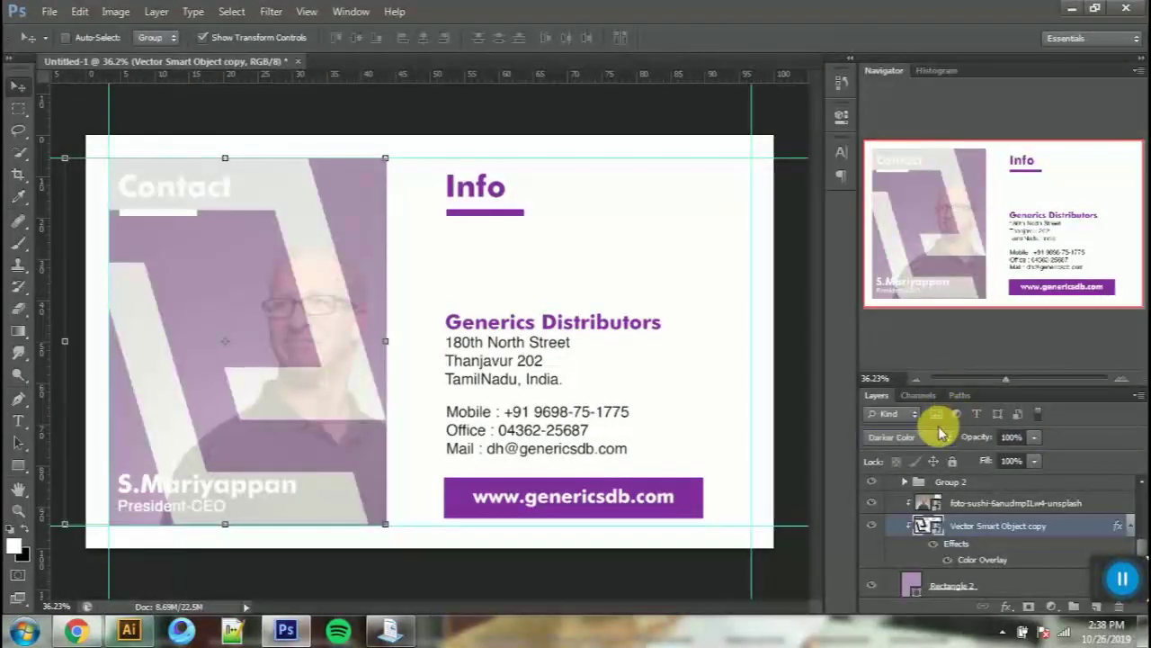
scroll(936, 439, "up", 2)
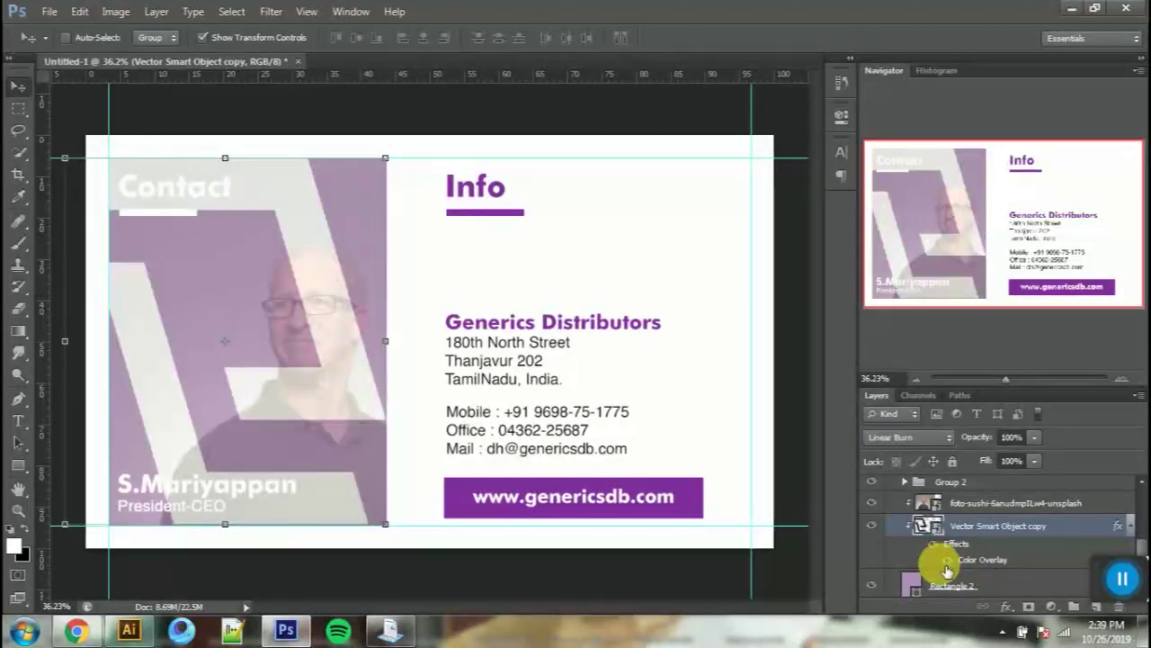
left_click(952, 559)
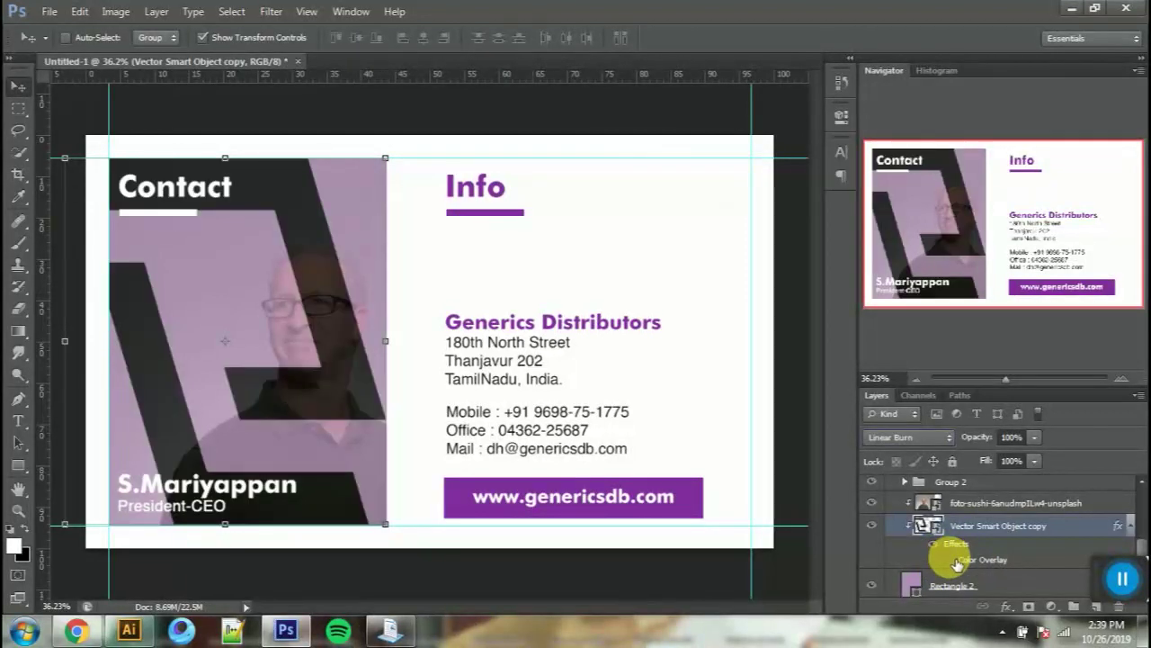
left_click(955, 560)
Step: Add a layer mask to the large logo layer
scroll(969, 593, "down", 1)
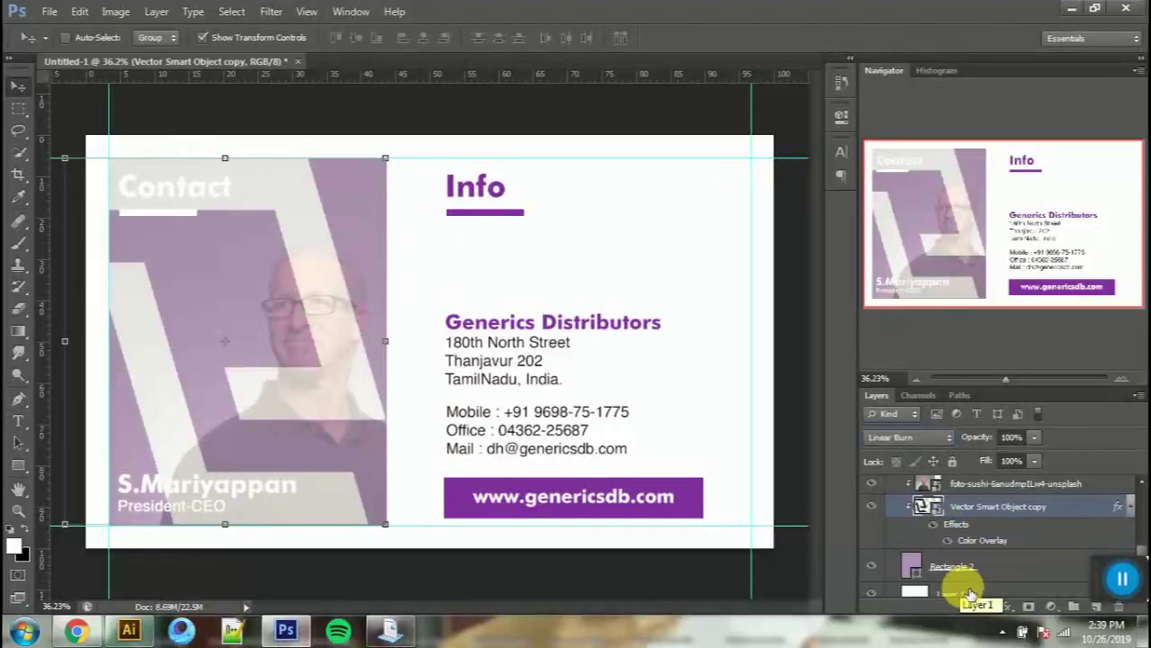
left_click(963, 486)
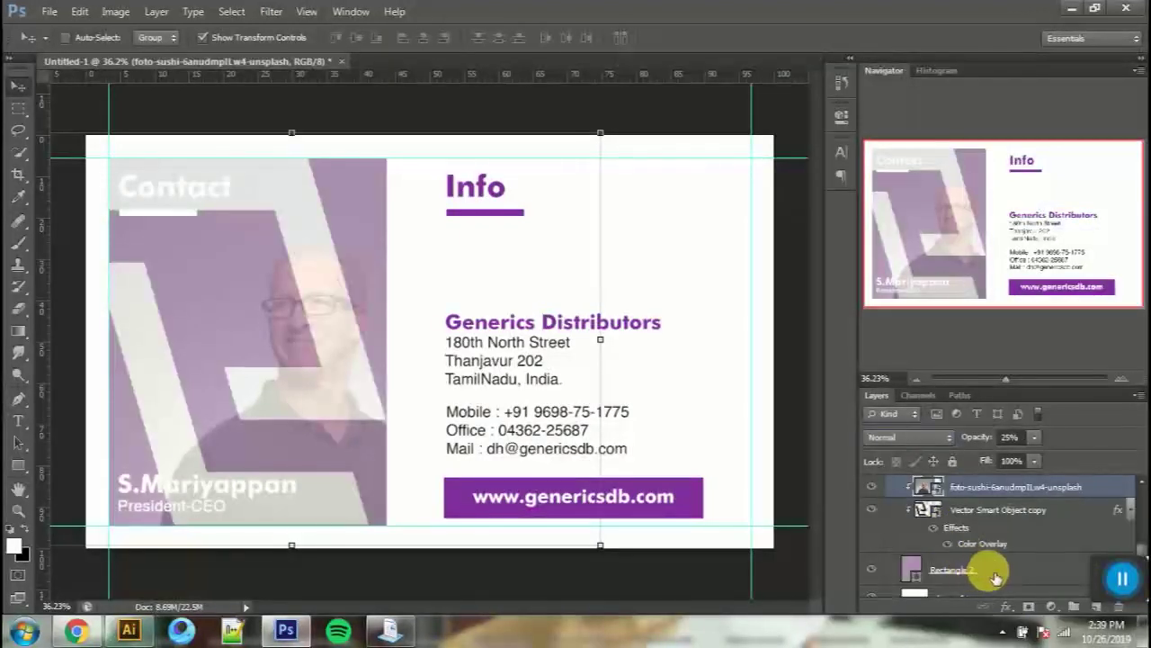
left_click(970, 512)
left_click(1028, 608)
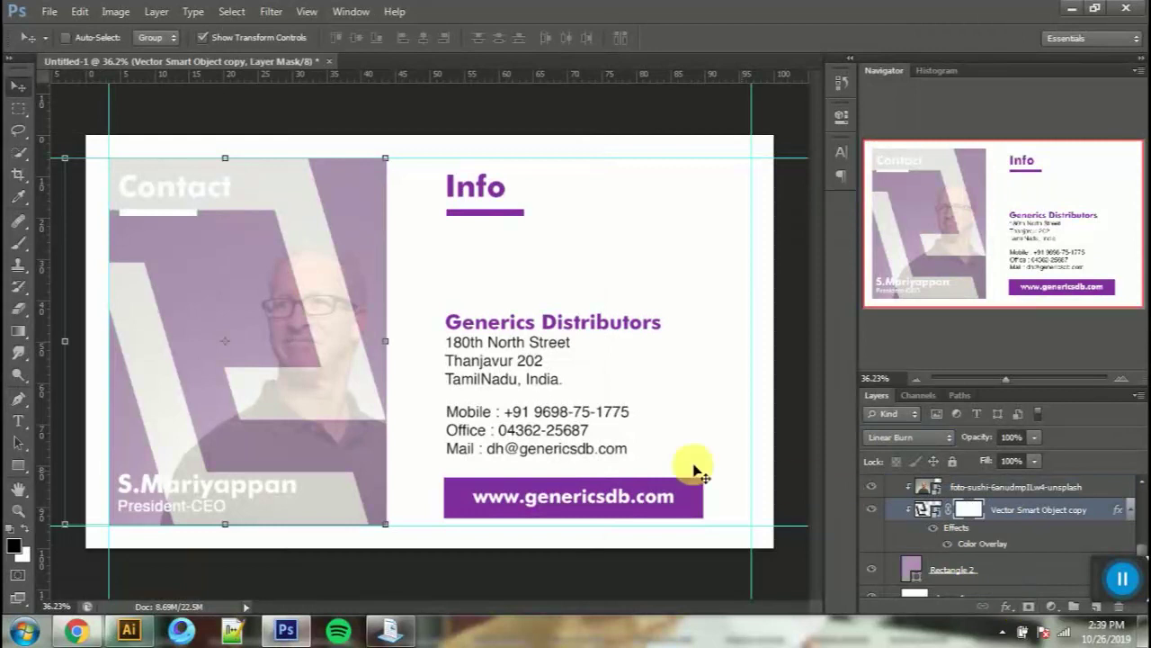
Step: At 300% zoom, paint the mask with a 26 px brush to hide the stripe along the hairline
key("ctrl+plus")
key("ctrl+plus")
key("ctrl+plus")
key("ctrl+plus")
key("ctrl+plus")
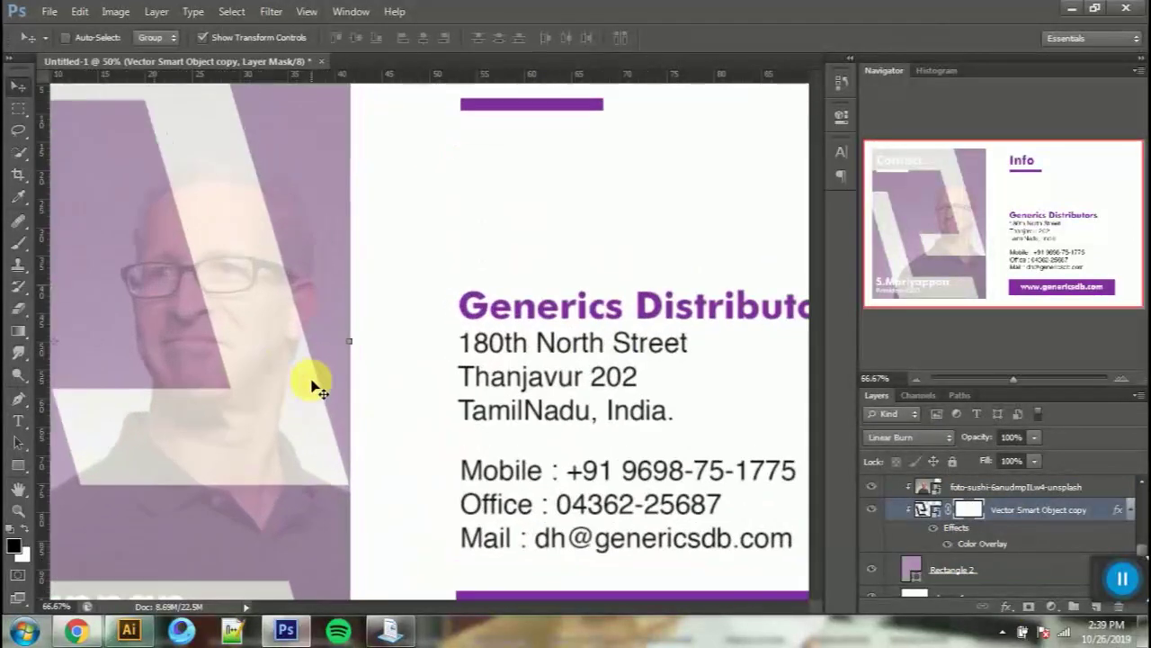
left_click_drag(193, 256, 486, 467)
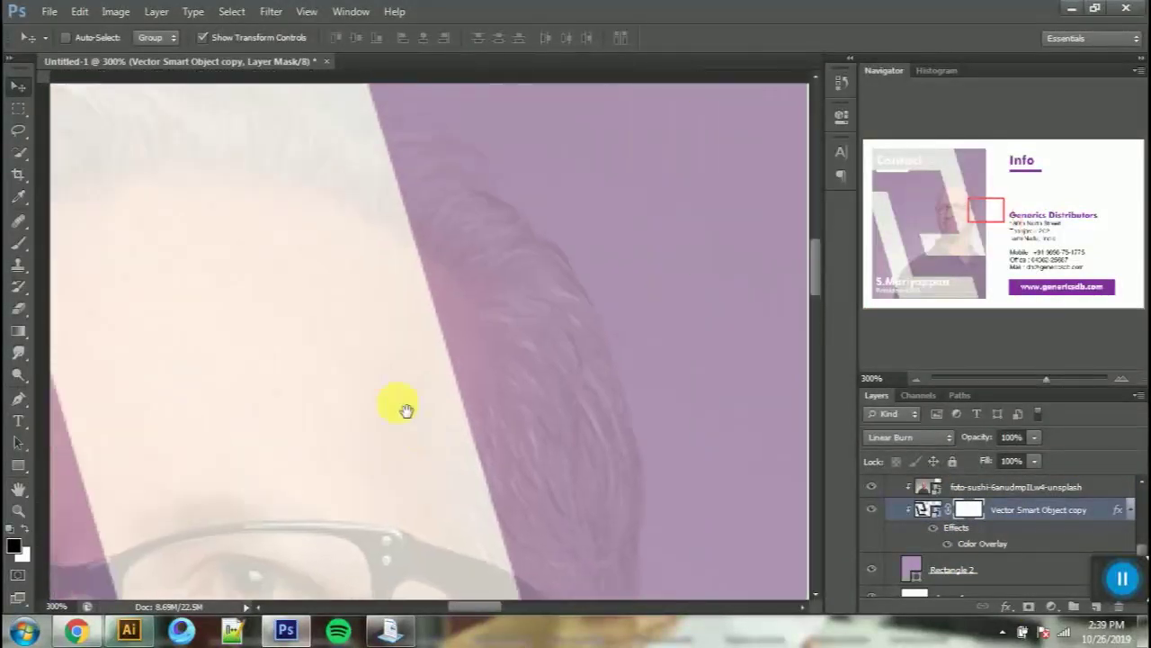
left_click_drag(288, 270, 491, 486)
left_click(24, 252)
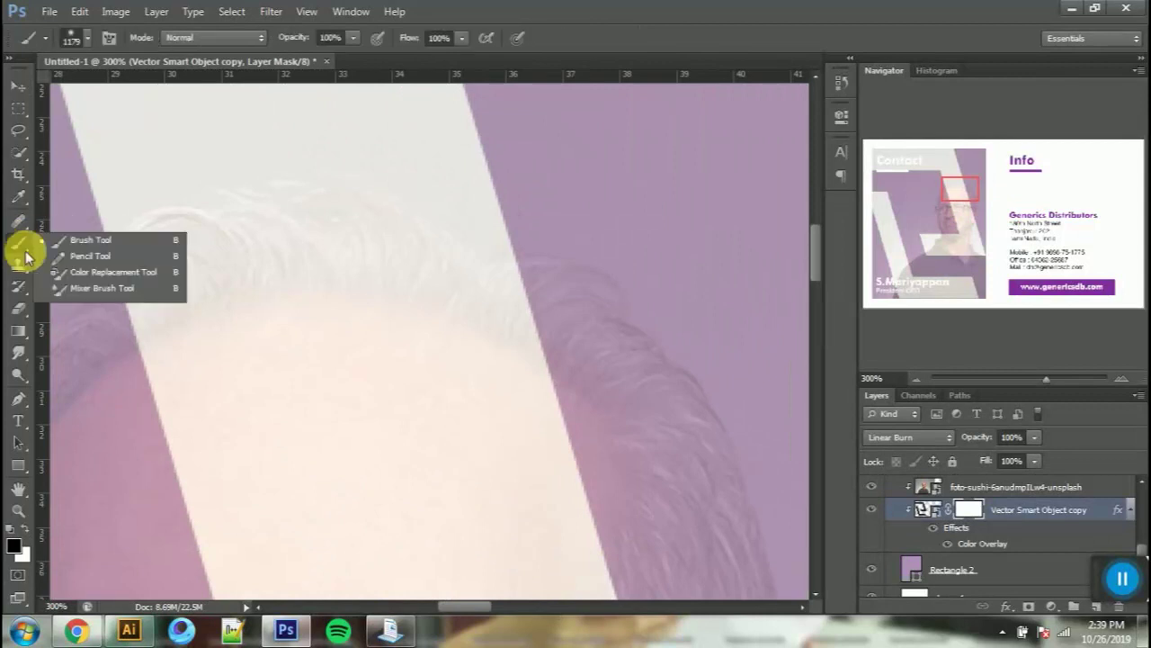
right_click(272, 244)
left_click(307, 276)
mouse_move(167, 325)
left_mouse_down()
mouse_move(179, 235)
mouse_move(159, 294)
mouse_move(192, 311)
mouse_move(342, 240)
mouse_move(476, 284)
mouse_move(416, 265)
mouse_move(491, 275)
mouse_move(553, 319)
mouse_move(606, 401)
mouse_move(440, 382)
left_mouse_up()
left_click_drag(334, 364, 406, 364)
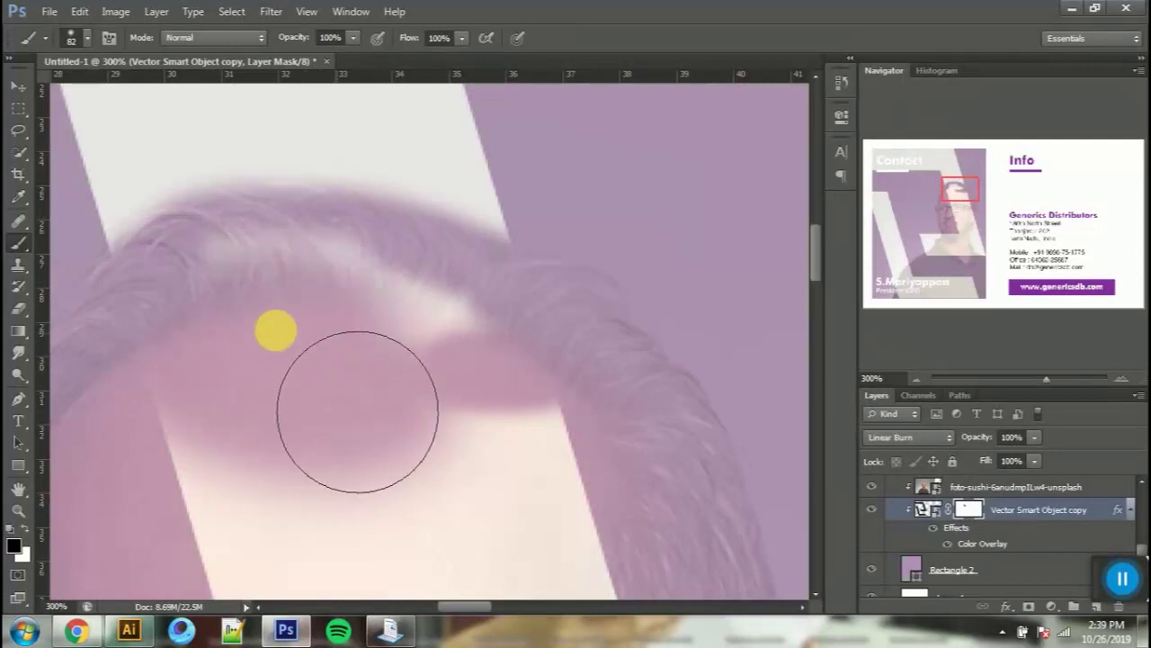
Step: Mask more of the cream stripe just below the man's hairline
right_click(297, 341)
double_click(366, 463)
mouse_move(257, 476)
left_mouse_down()
mouse_move(448, 569)
mouse_move(529, 525)
mouse_move(516, 457)
mouse_move(350, 432)
left_mouse_up()
left_click_drag(521, 481, 508, 522)
Step: Hide the cream stripe where it crosses the man's glasses
key("space")
left_click_drag(420, 549, 451, 288)
mouse_move(263, 254)
left_mouse_down()
mouse_move(270, 316)
mouse_move(364, 488)
left_mouse_up()
key("space")
mouse_move(356, 457)
left_mouse_down()
mouse_move(303, 229)
mouse_move(260, 212)
left_mouse_up()
key("space")
left_click_drag(390, 206, 379, 301)
mouse_move(309, 236)
left_mouse_down()
mouse_move(463, 252)
mouse_move(460, 209)
mouse_move(505, 426)
left_mouse_up()
Step: Mask the stripe off the temple, cheek, ear, earlobe, chin and jaw
key("space")
mouse_move(499, 498)
left_mouse_down()
mouse_move(464, 232)
mouse_move(526, 184)
left_mouse_up()
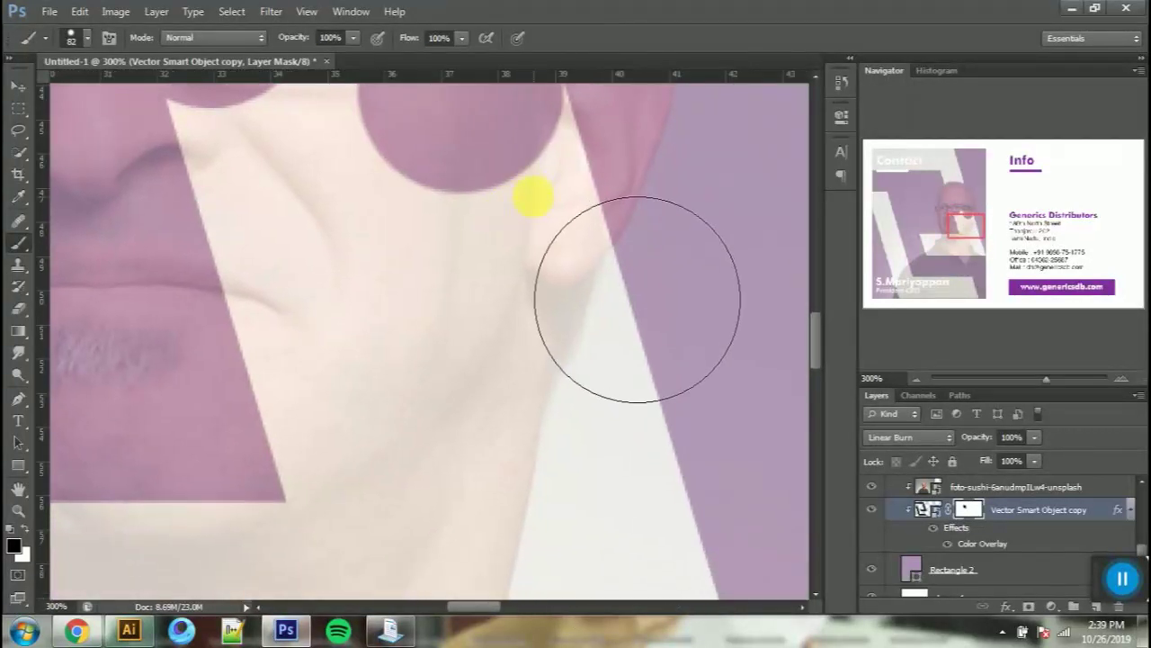
left_click(524, 184)
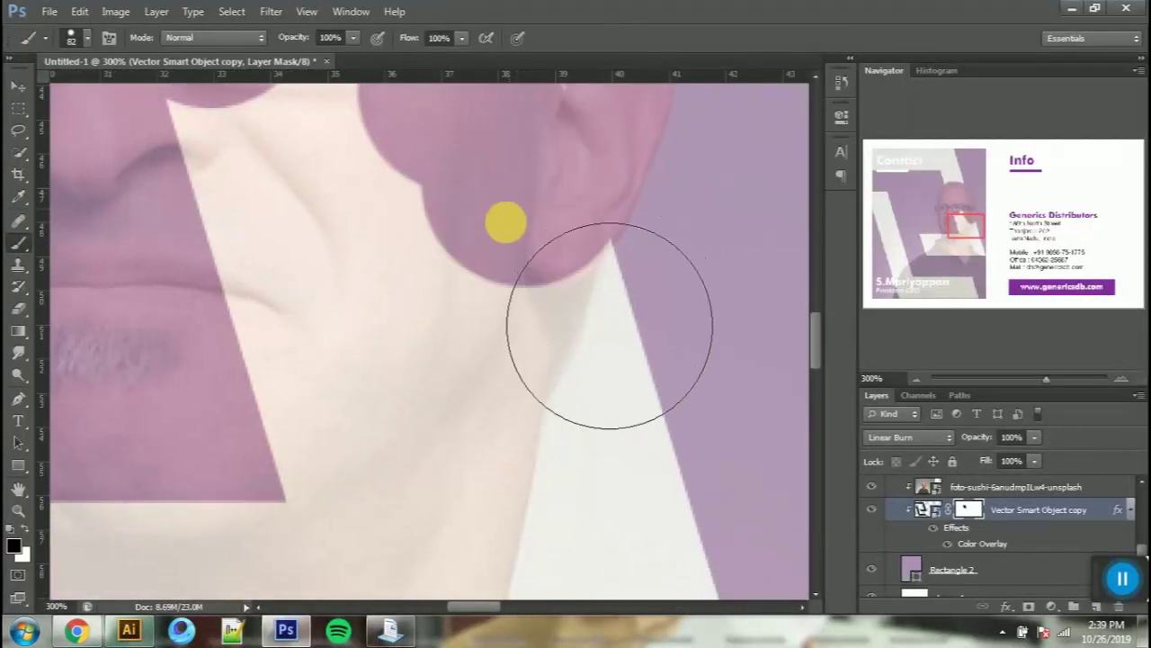
left_click(497, 243)
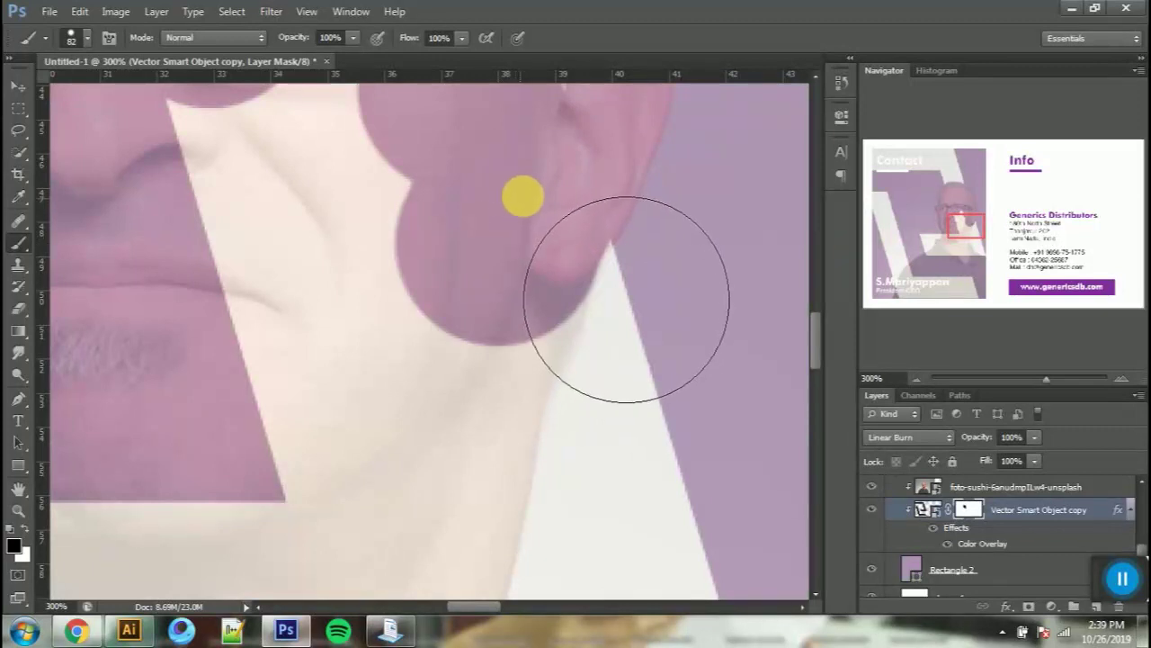
left_click(484, 289)
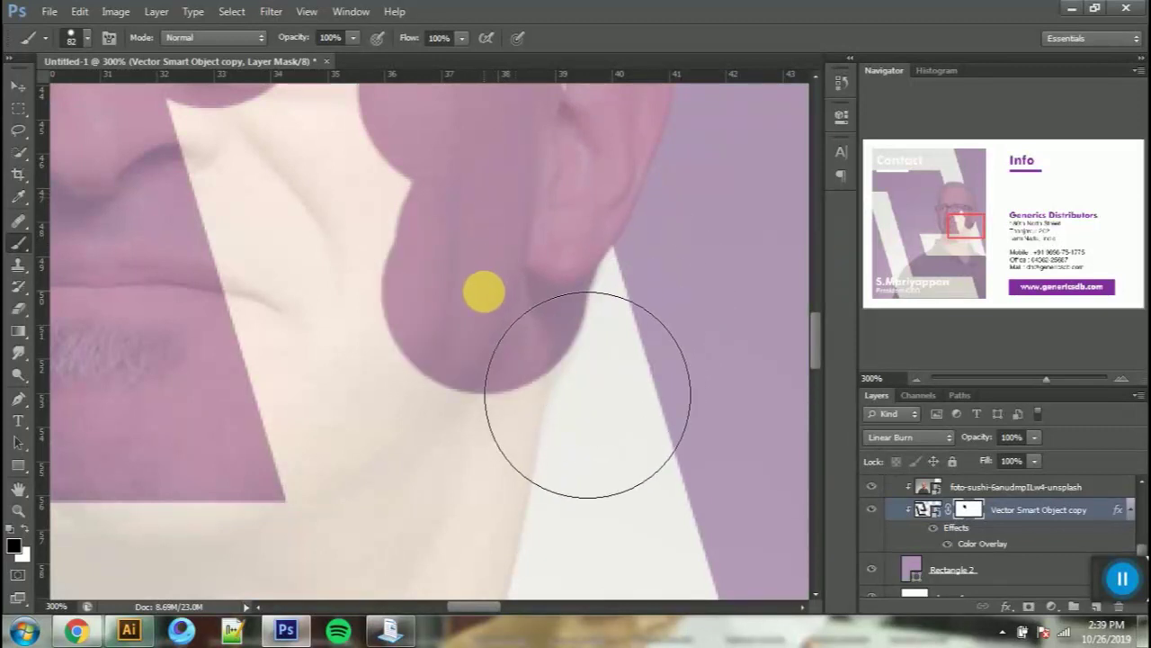
mouse_move(451, 335)
left_mouse_down()
mouse_move(423, 393)
mouse_move(267, 228)
mouse_move(270, 153)
left_mouse_up()
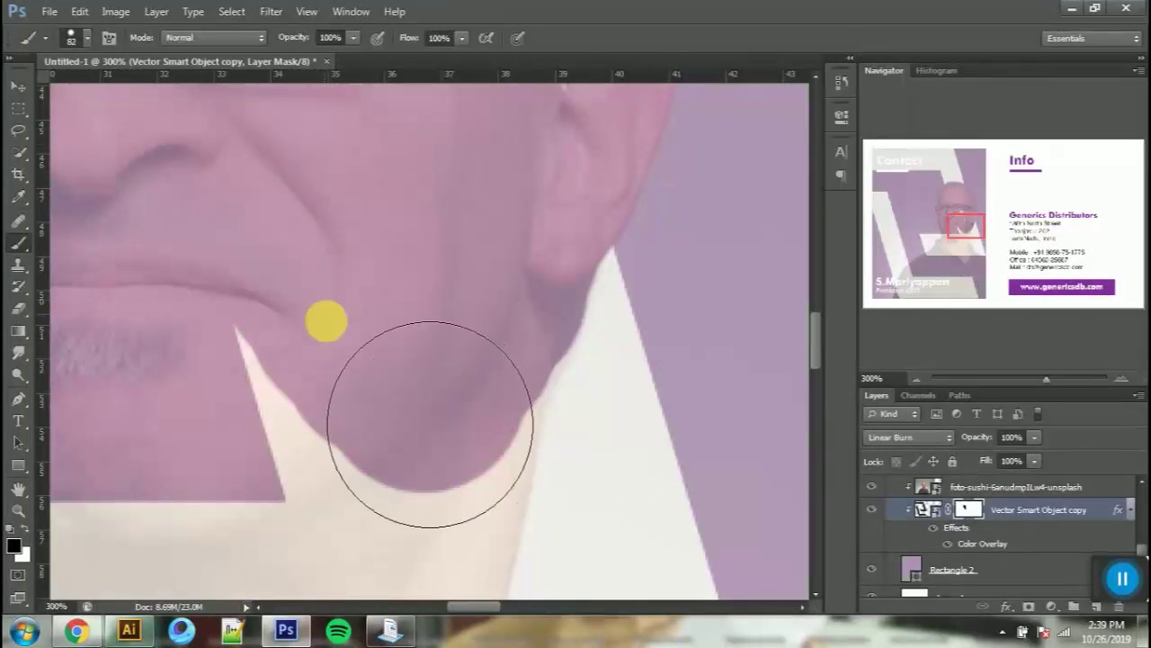
key("space")
left_click_drag(476, 466, 400, 202)
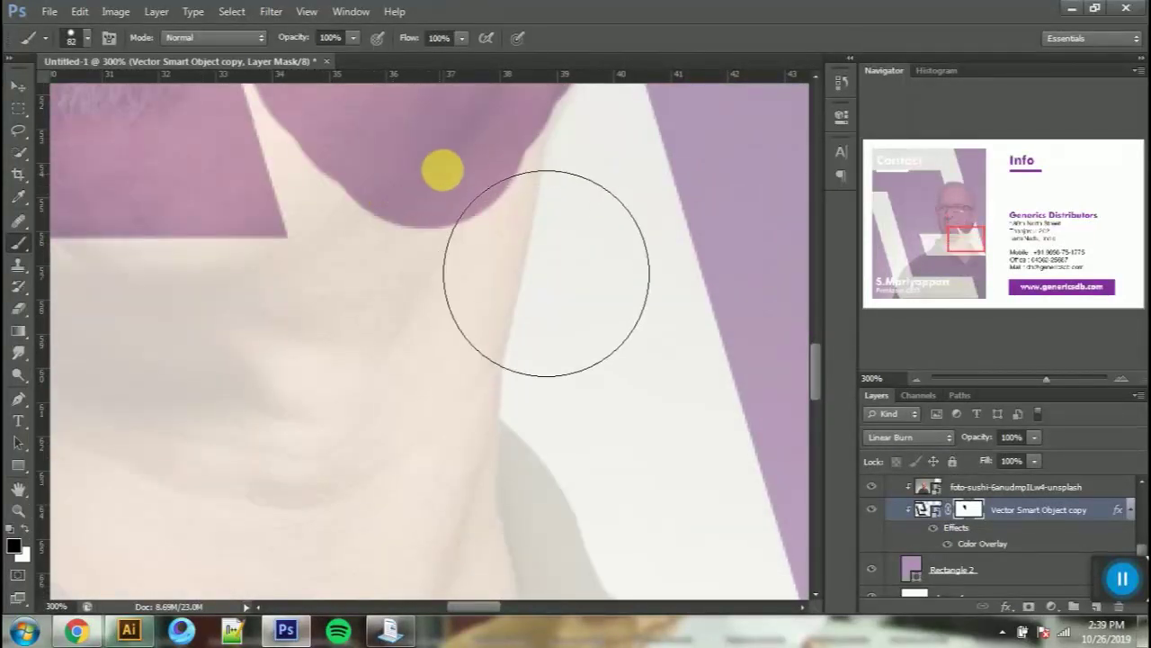
Step: Mask the stripe off the neck, neck notch and collar, and clean the shoulder edge
mouse_move(542, 262)
left_mouse_down()
mouse_move(494, 514)
mouse_move(501, 489)
mouse_move(314, 262)
mouse_move(350, 294)
left_mouse_up()
mouse_move(257, 234)
left_mouse_down()
mouse_move(304, 362)
mouse_move(329, 159)
mouse_move(240, 68)
left_mouse_up()
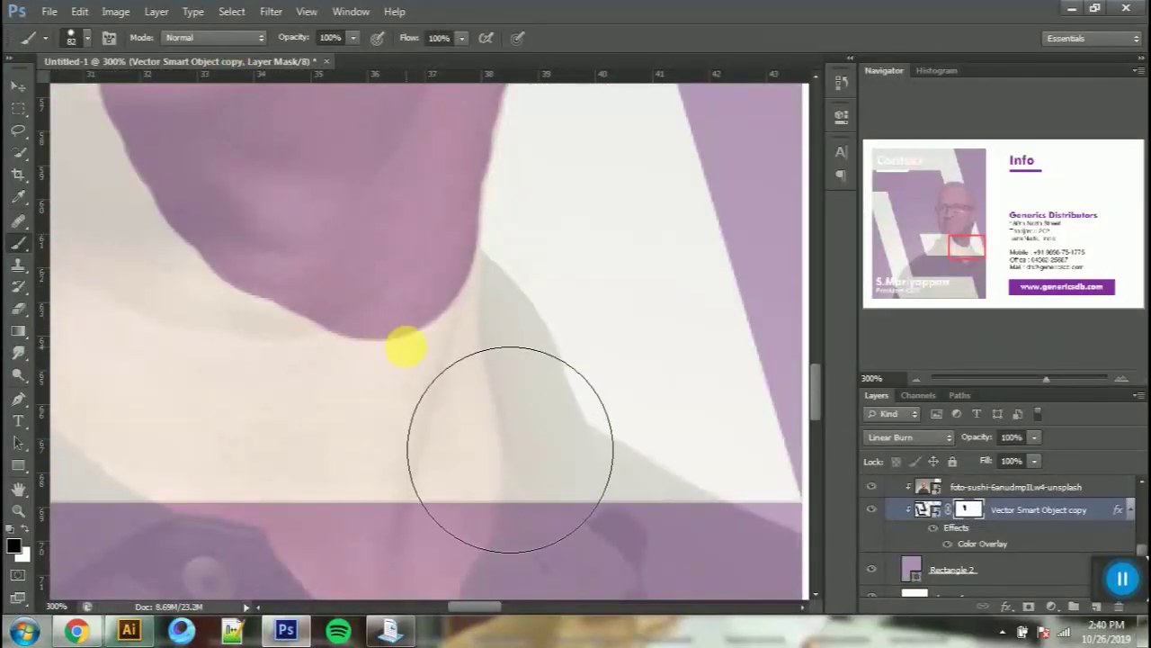
mouse_move(421, 336)
left_mouse_down()
mouse_move(475, 437)
mouse_move(473, 427)
mouse_move(481, 477)
left_mouse_up()
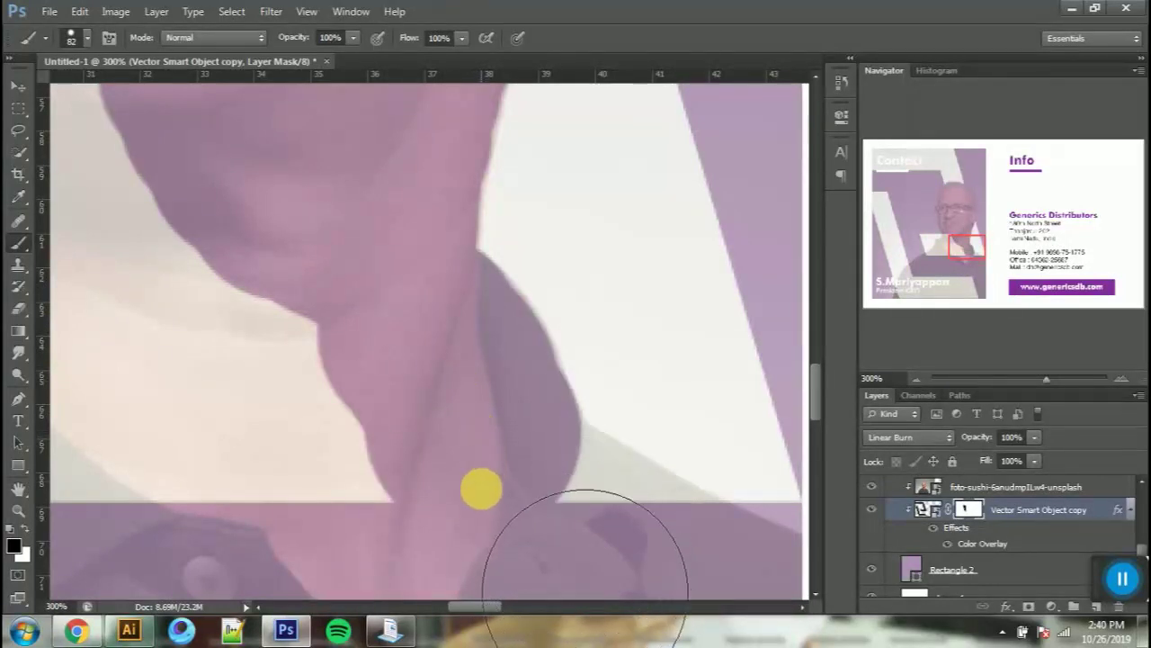
left_click(542, 521)
left_click_drag(513, 529, 359, 367)
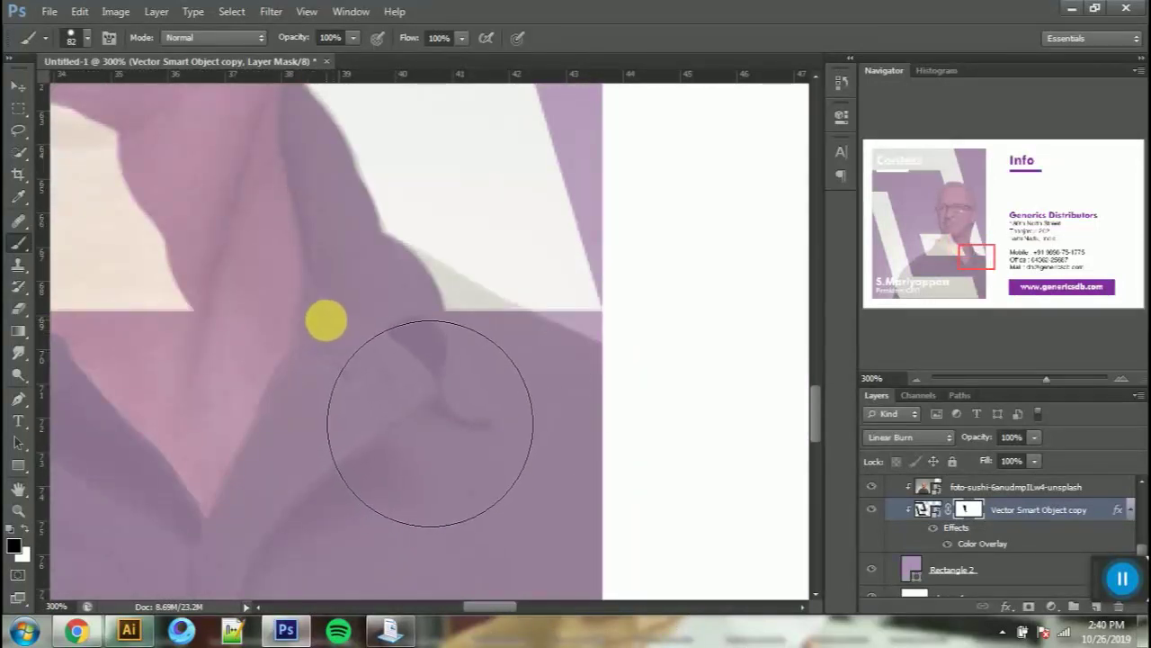
left_click(382, 345)
left_click_drag(403, 363, 550, 422)
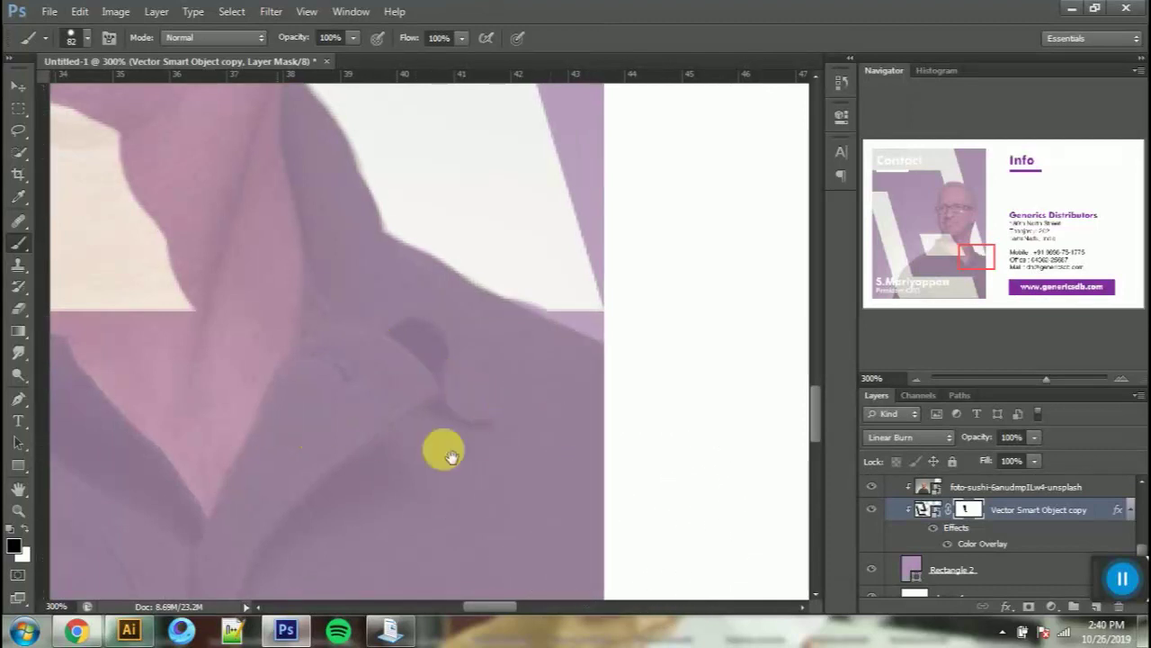
Step: With a 26 px brush, refine the neck and grey shoulder edges, then view the whole card
left_click_drag(322, 437, 702, 514)
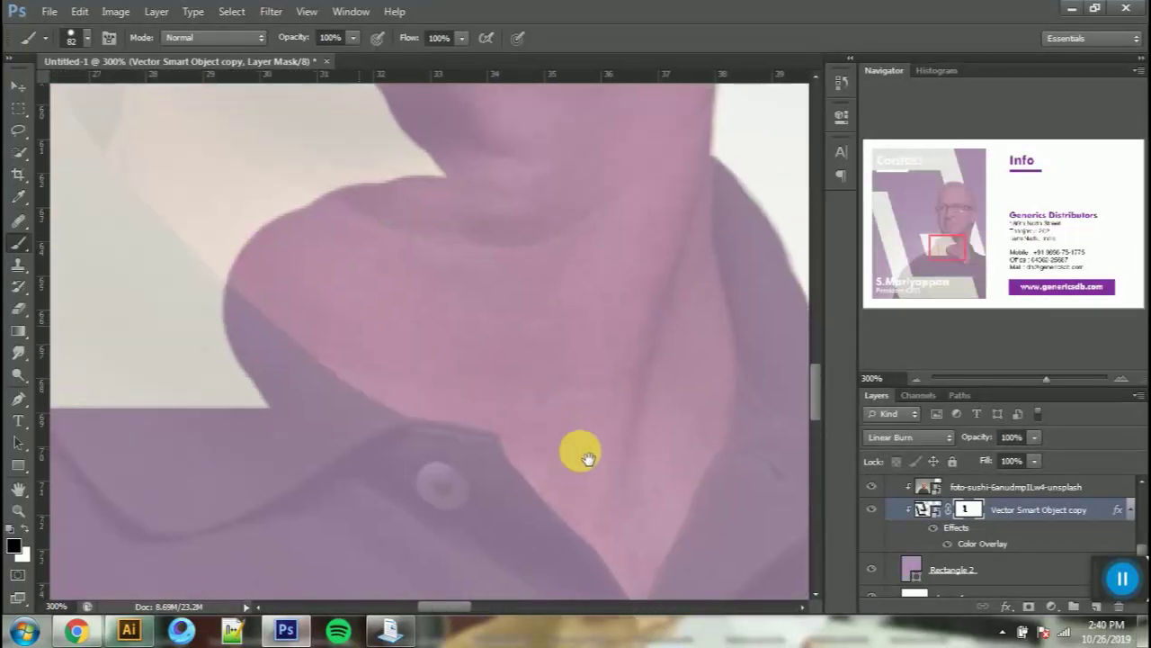
left_click_drag(564, 439, 653, 566)
mouse_move(646, 342)
left_mouse_down()
mouse_move(617, 491)
mouse_move(752, 569)
mouse_move(737, 585)
mouse_move(527, 552)
mouse_move(591, 514)
mouse_move(579, 496)
left_mouse_up()
left_click_drag(474, 392, 395, 392)
mouse_move(415, 344)
left_mouse_down()
mouse_move(363, 470)
mouse_move(406, 445)
mouse_move(424, 501)
mouse_move(519, 295)
left_mouse_up()
left_click(434, 281)
mouse_move(451, 335)
left_mouse_down()
mouse_move(380, 440)
mouse_move(282, 485)
mouse_move(411, 411)
mouse_move(298, 474)
mouse_move(339, 529)
mouse_move(424, 411)
mouse_move(470, 419)
mouse_move(451, 434)
mouse_move(504, 465)
mouse_move(671, 513)
mouse_move(694, 554)
left_mouse_up()
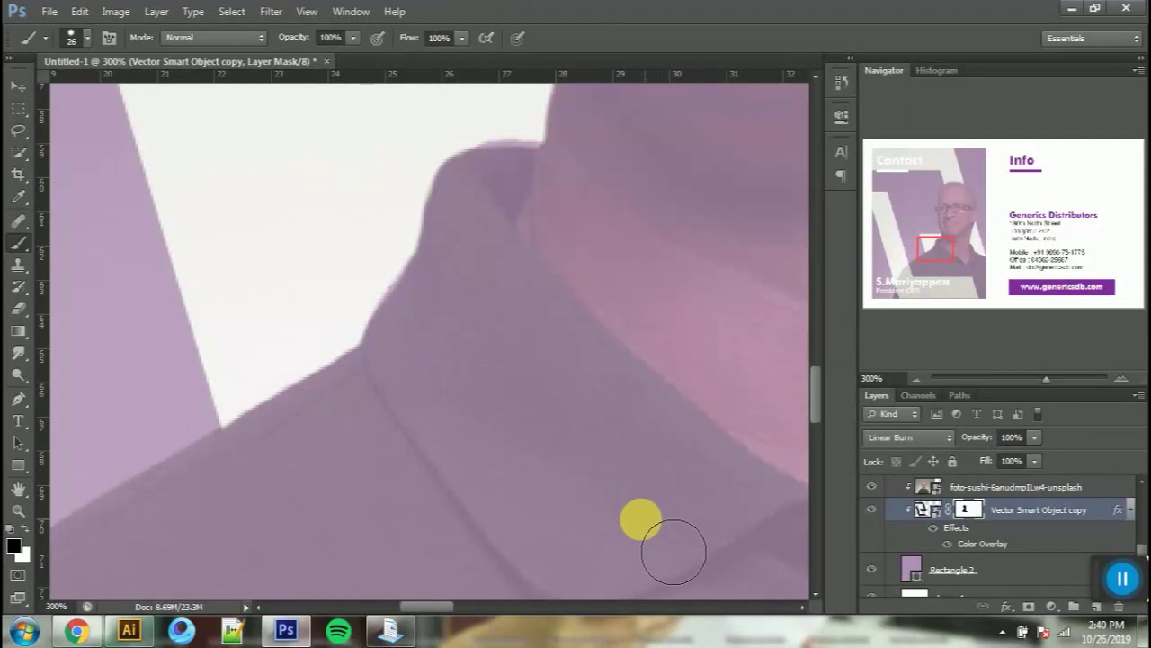
key("ctrl+0")
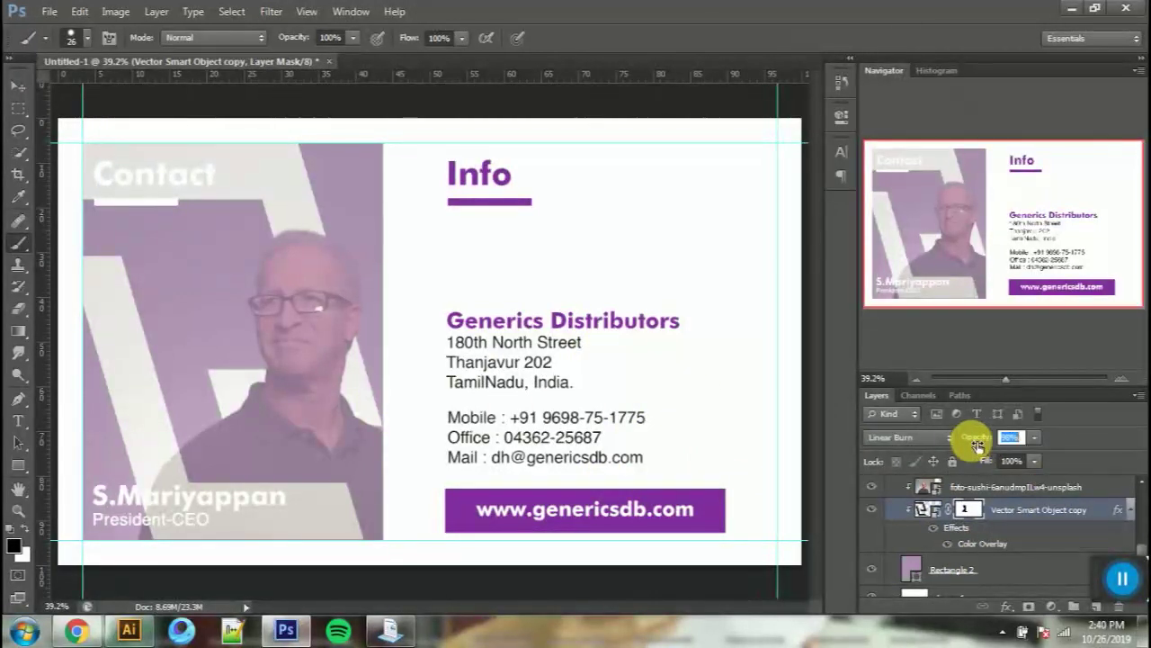
Step: Fade the white stripes to 22% opacity and keep the name and title text white
left_click_drag(966, 444, 913, 445)
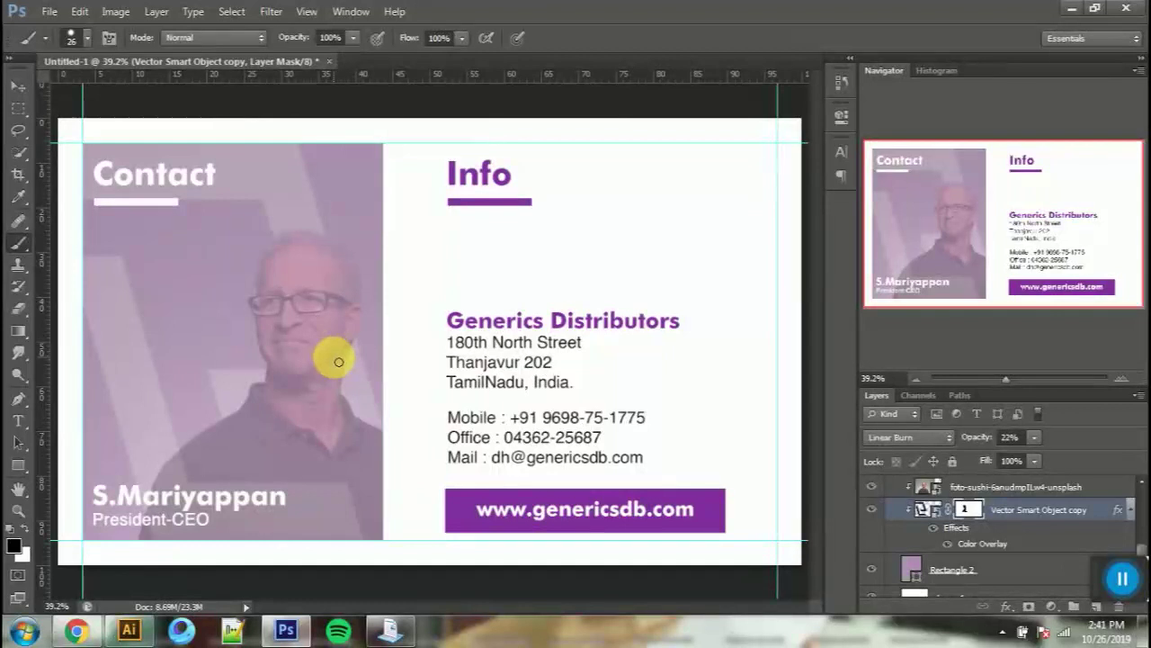
key("t")
left_click(158, 516)
key("ctrl+a")
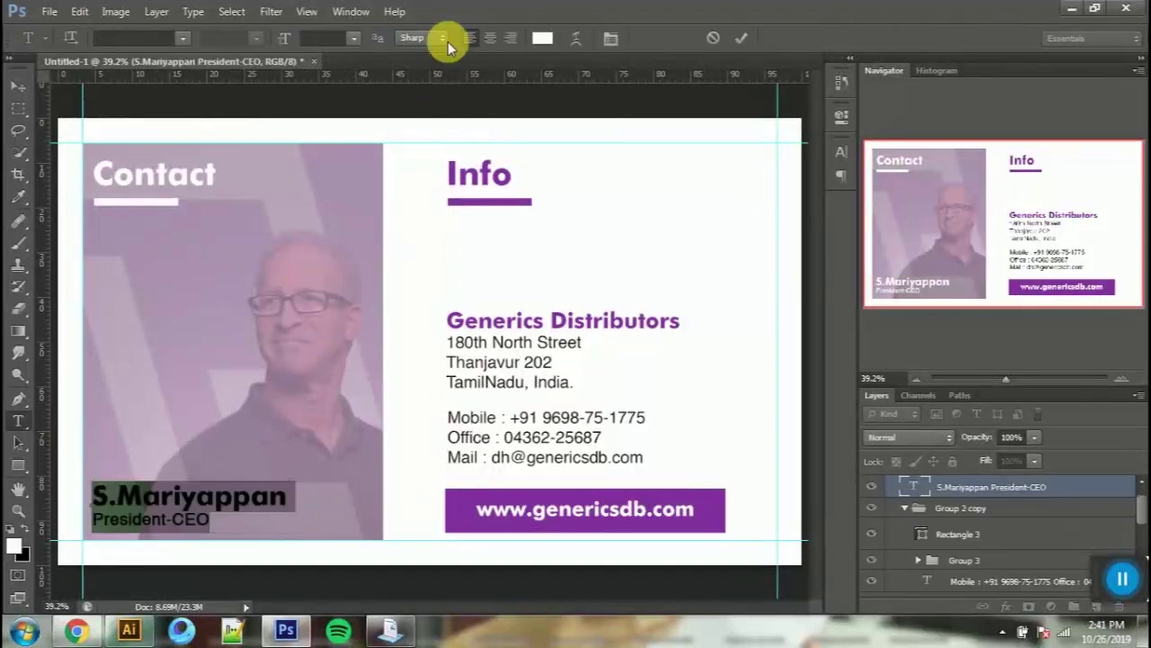
left_click(542, 38)
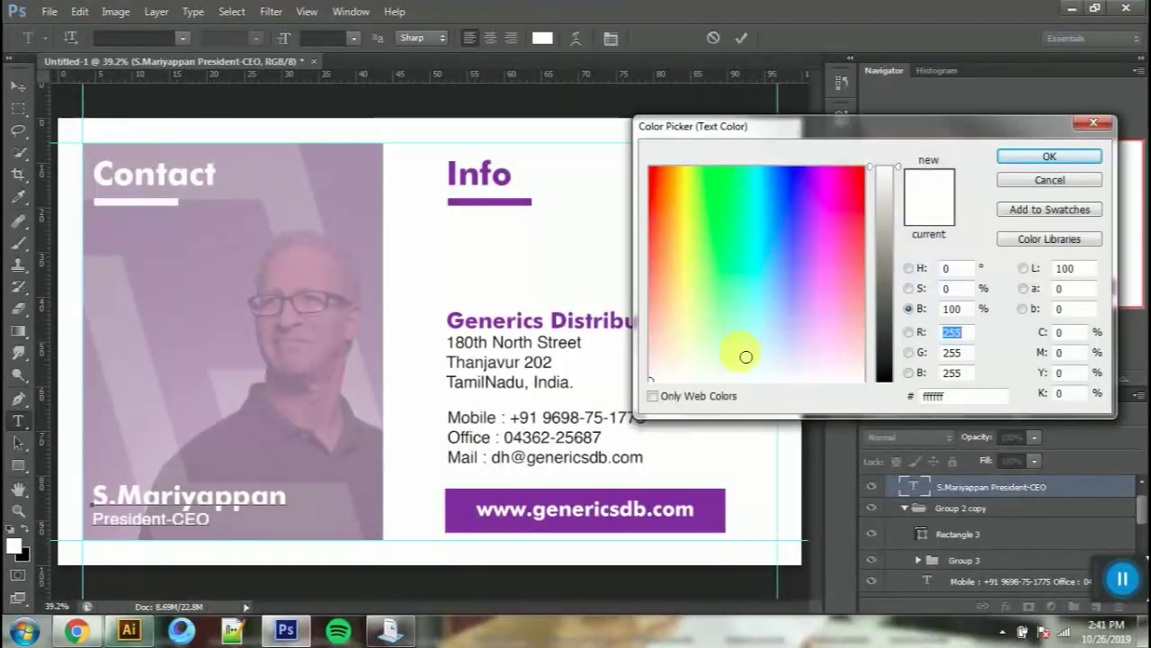
type("121212")
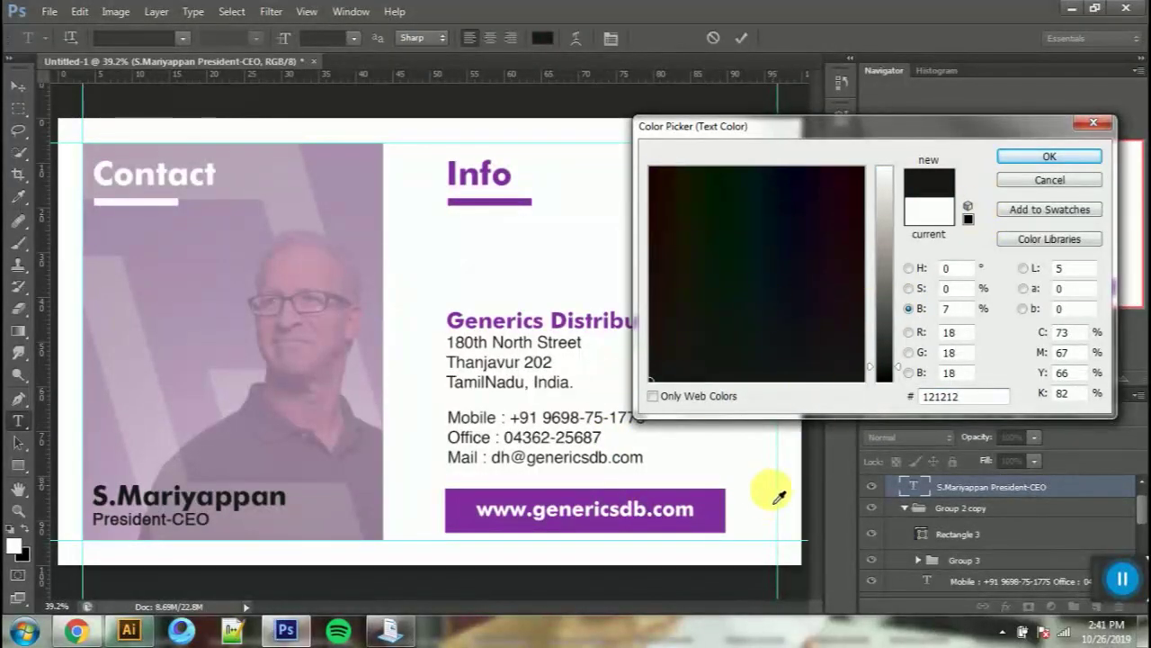
left_click(707, 512)
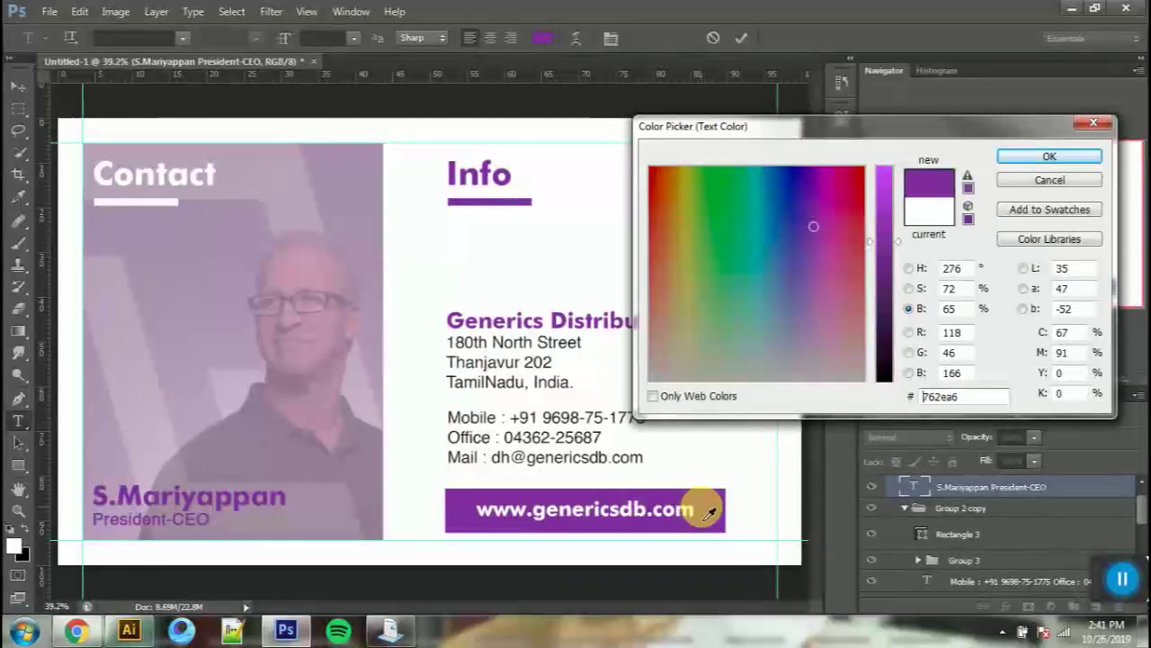
left_click(583, 226)
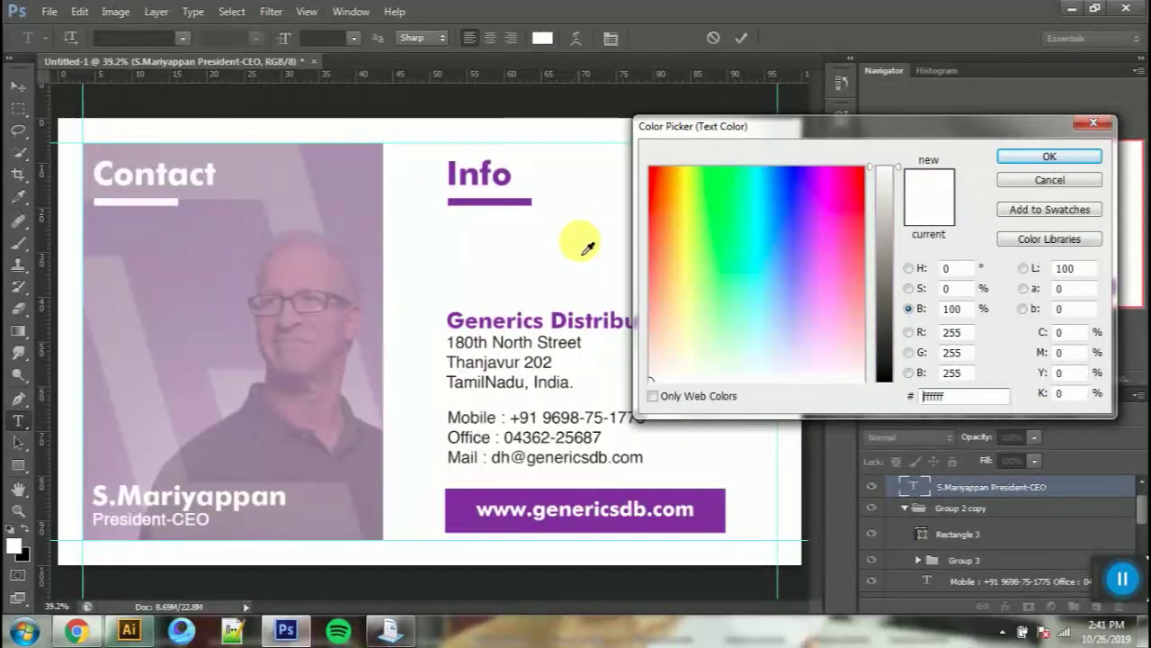
left_click(1050, 157)
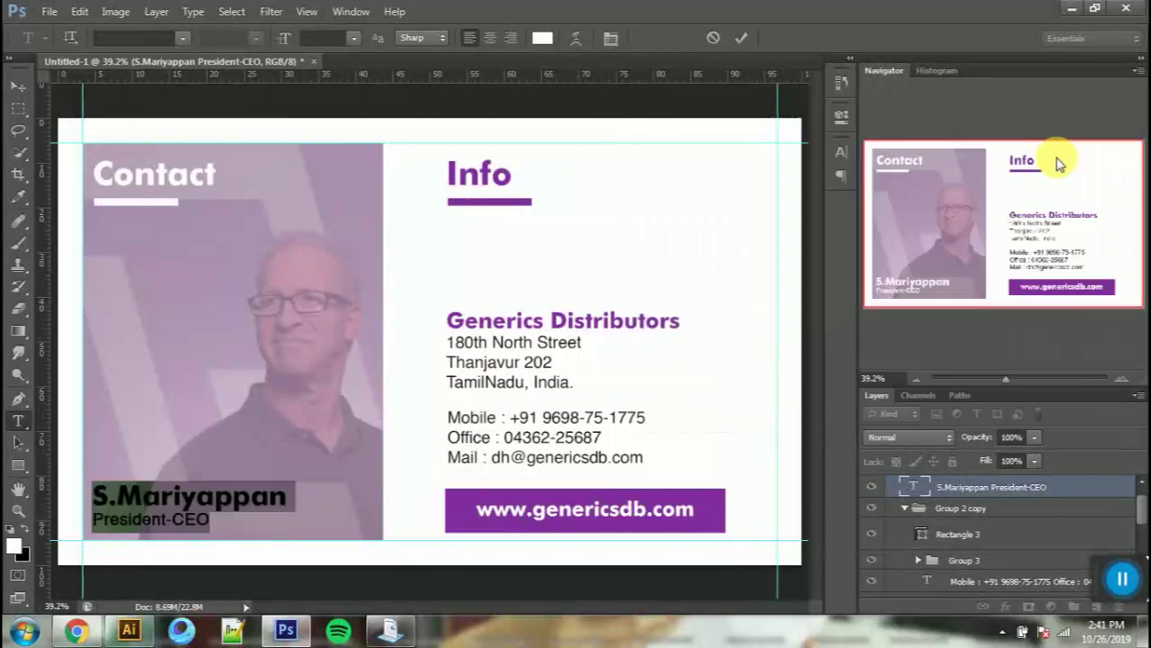
left_click(738, 41)
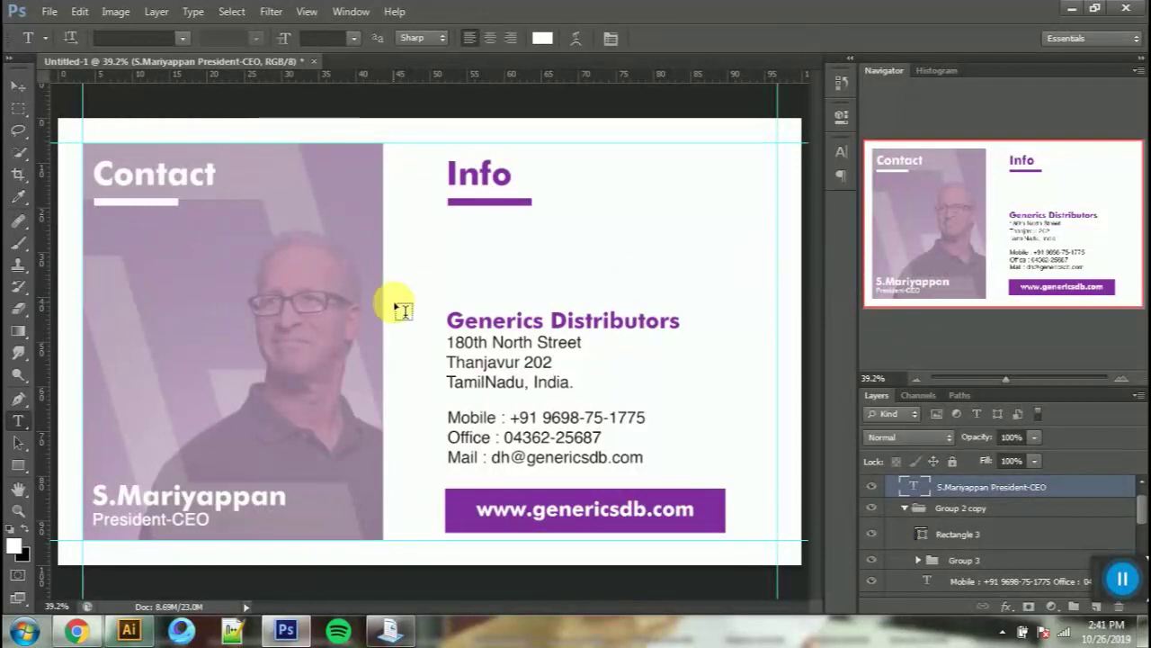
Step: Add a new layer clipped to the foto-sushi photo and fill it with black
scroll(984, 559, "down", 5)
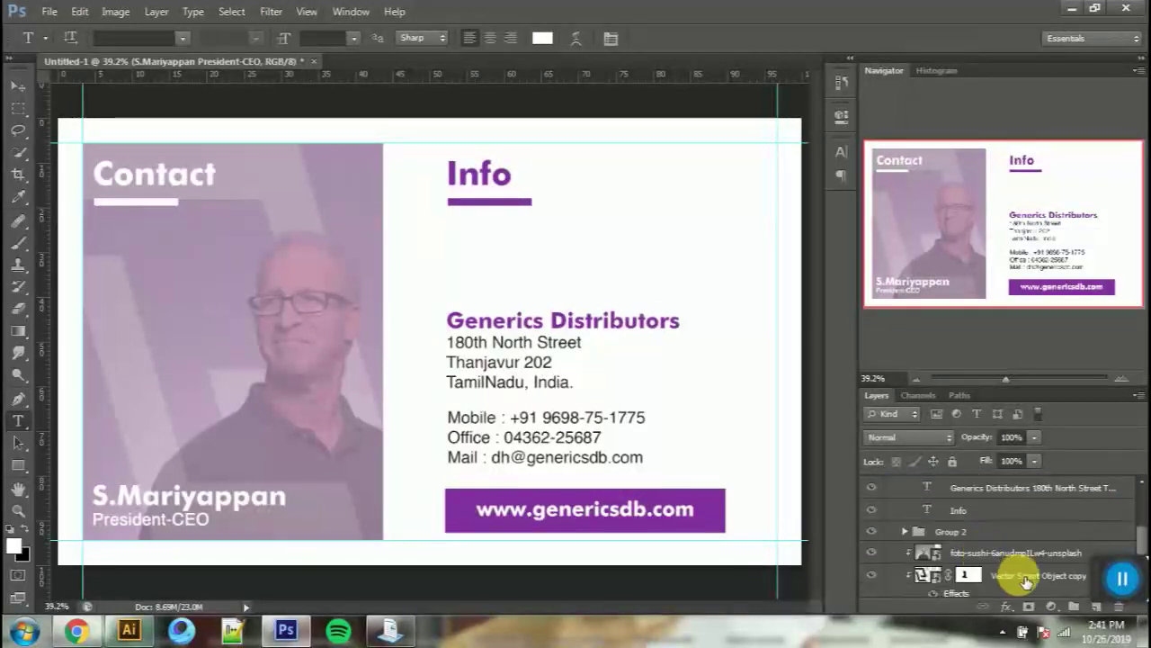
left_click(1025, 553)
left_click(1099, 609)
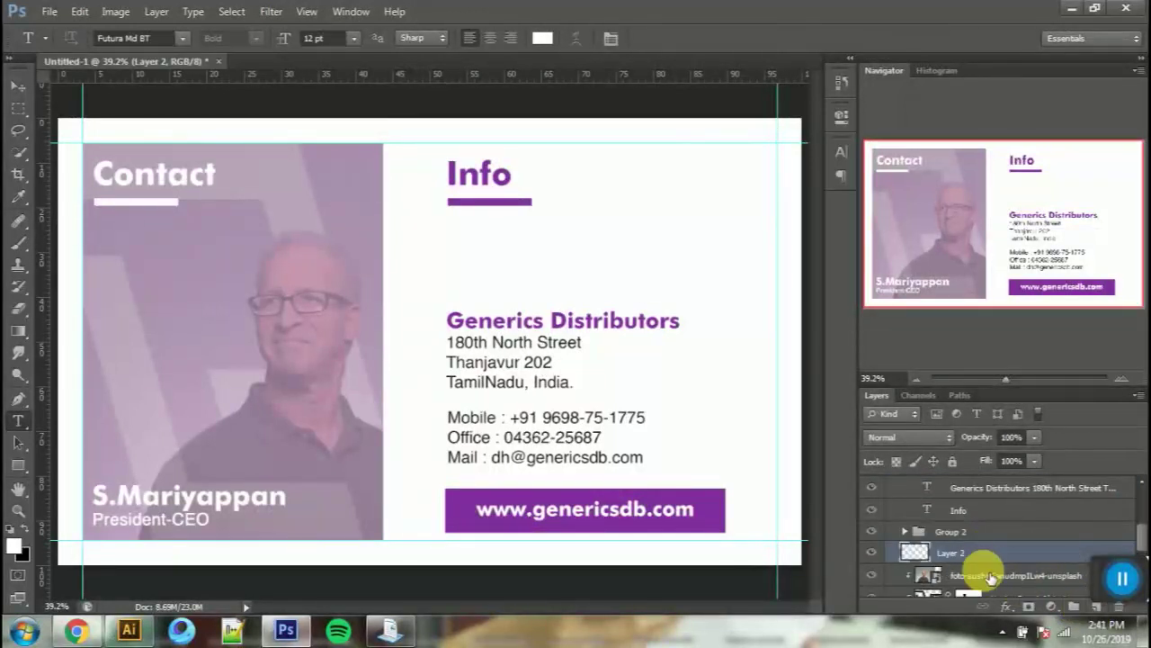
right_click(985, 559)
left_click(870, 239)
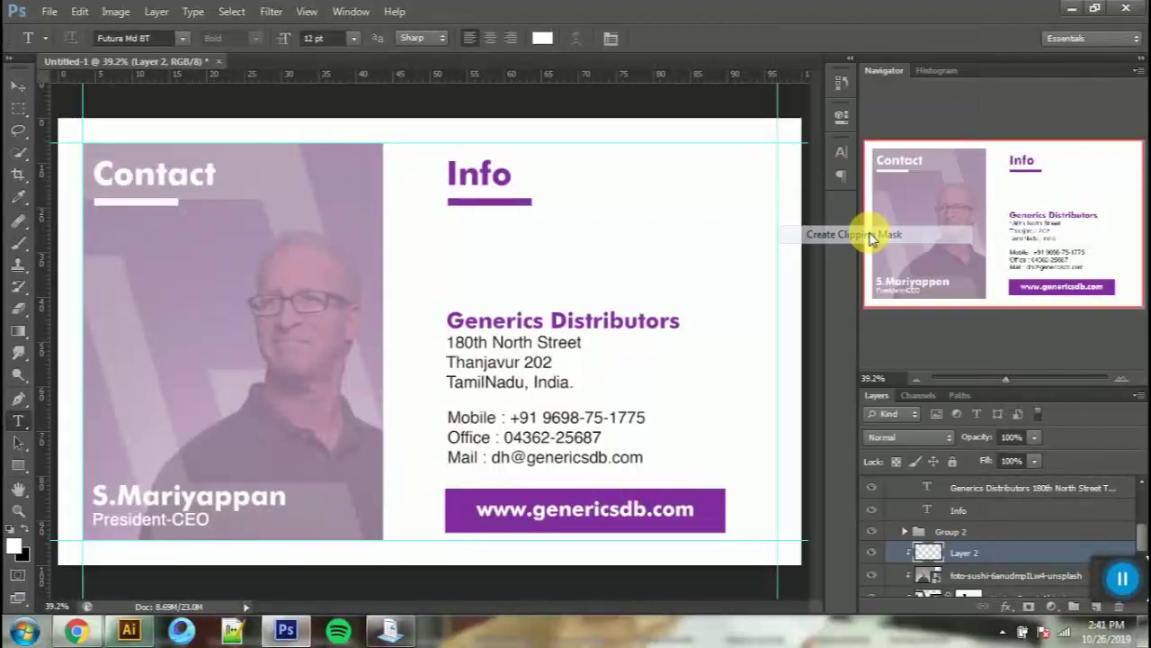
key("alt+BackSpace")
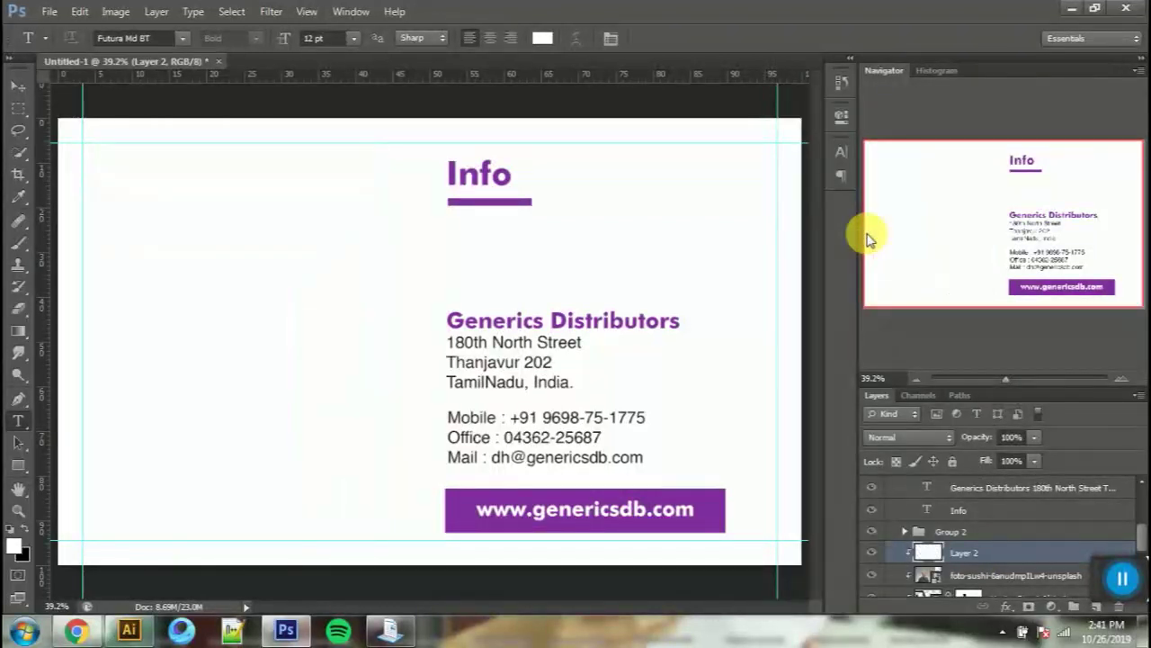
key("alt+BackSpace")
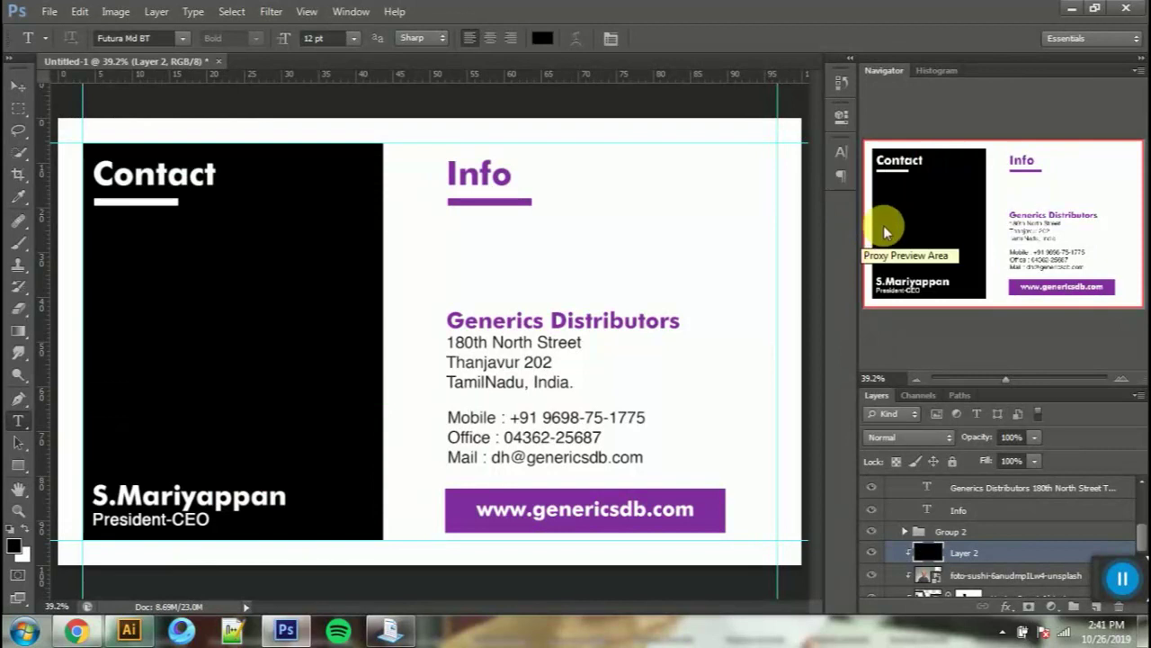
Step: Erase the black overlay around the CEO's face and set its opacity to about 23%
mouse_move(986, 446)
left_mouse_down()
mouse_move(950, 445)
mouse_move(984, 438)
left_mouse_up()
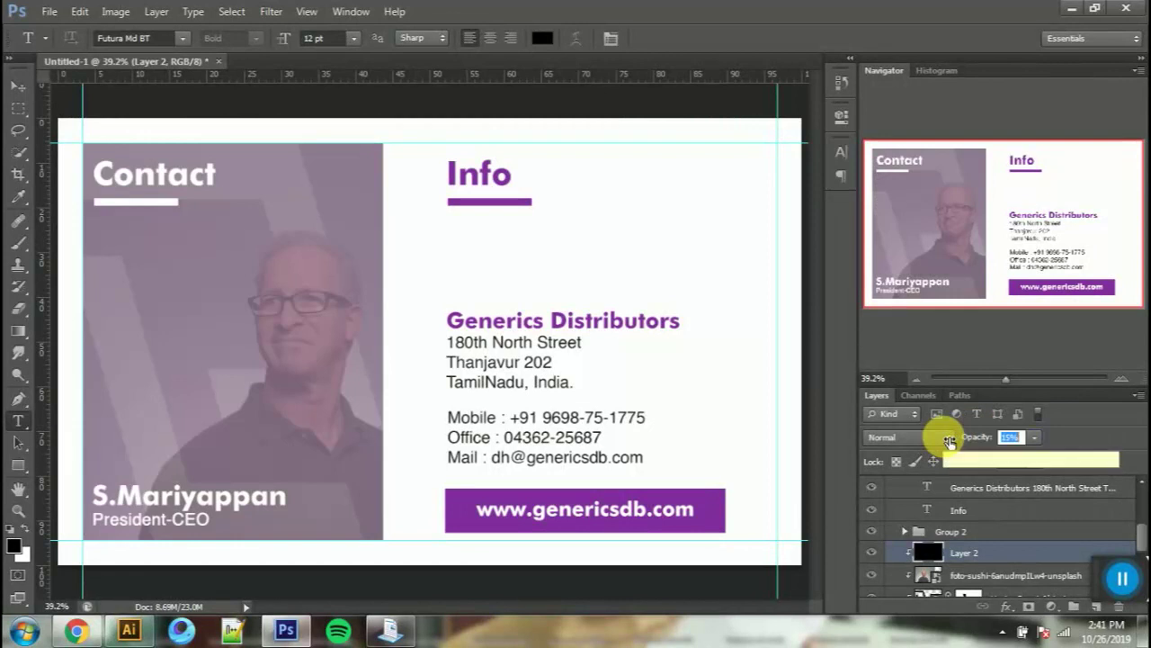
left_click_drag(949, 442, 945, 441)
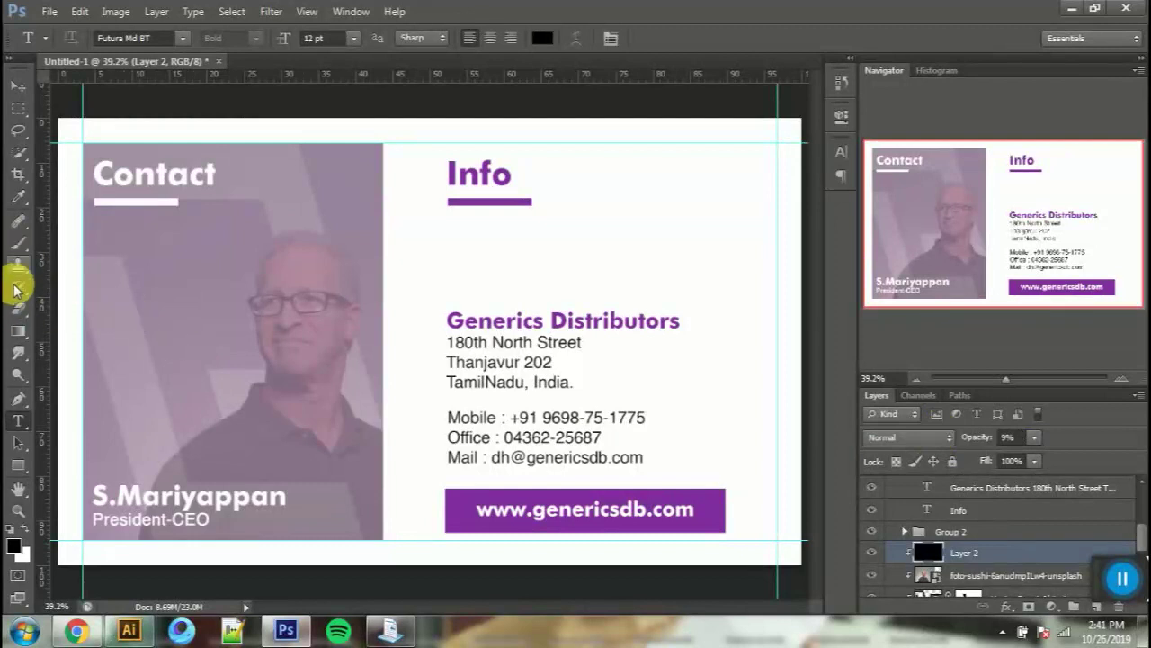
left_click(20, 310)
left_click(256, 286)
mouse_move(293, 446)
left_mouse_down()
mouse_move(493, 417)
mouse_move(268, 426)
mouse_move(427, 447)
mouse_move(342, 447)
left_mouse_up()
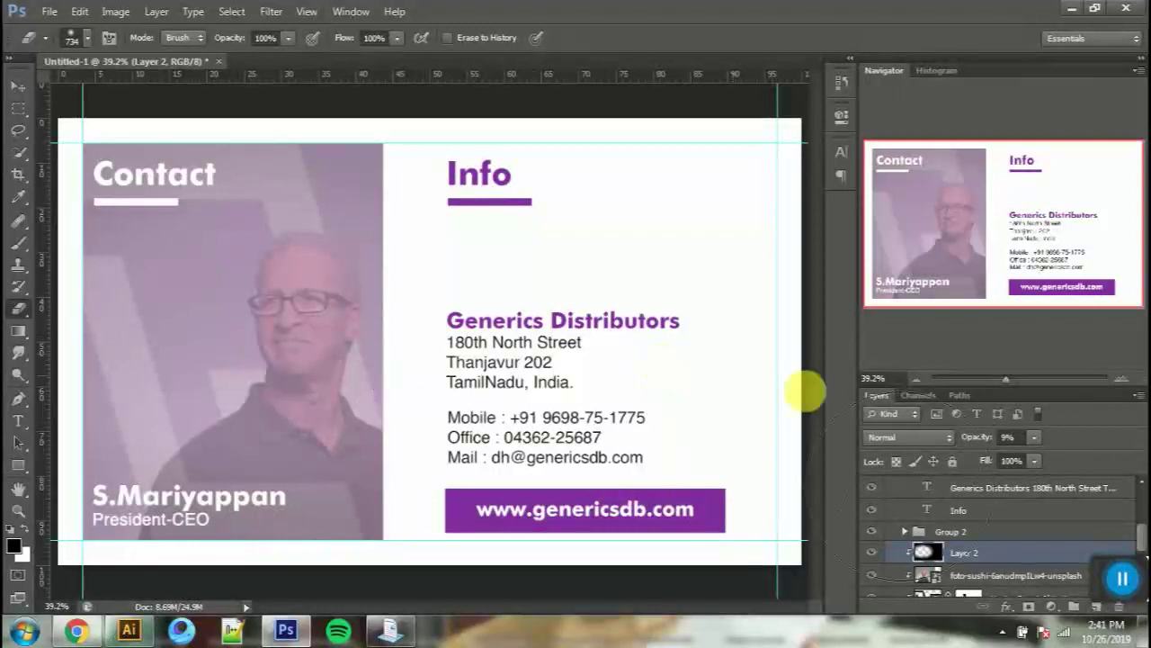
left_click_drag(978, 441, 996, 442)
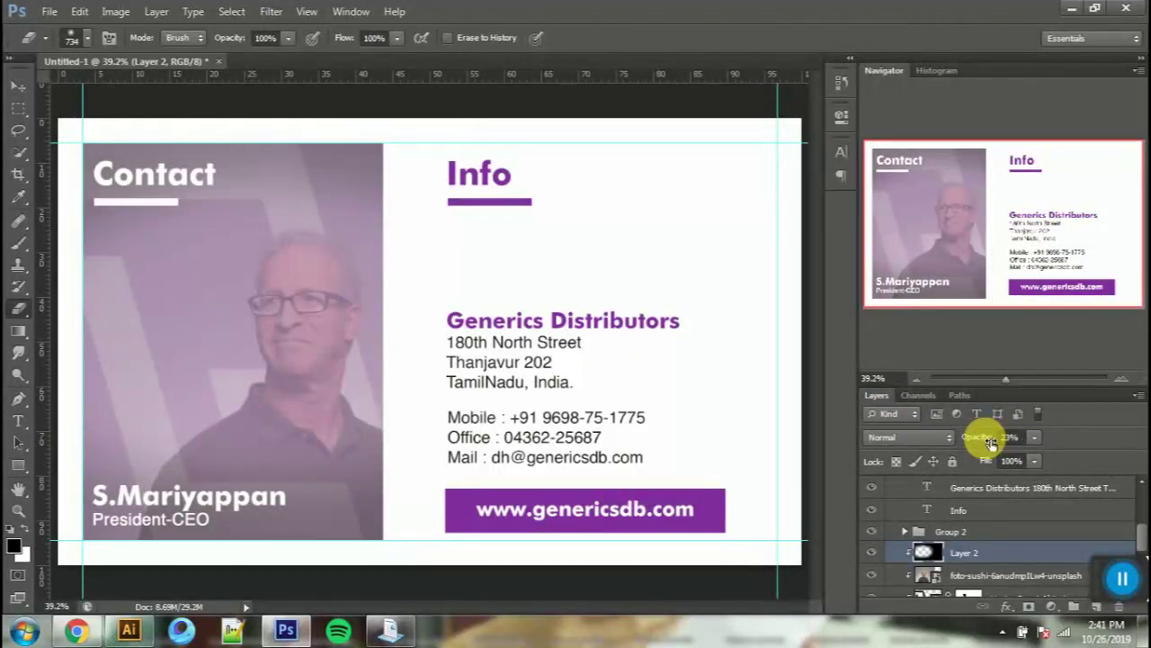
Step: Raise the CEO photo layer's opacity to 41%
scroll(1008, 555, "down", 2)
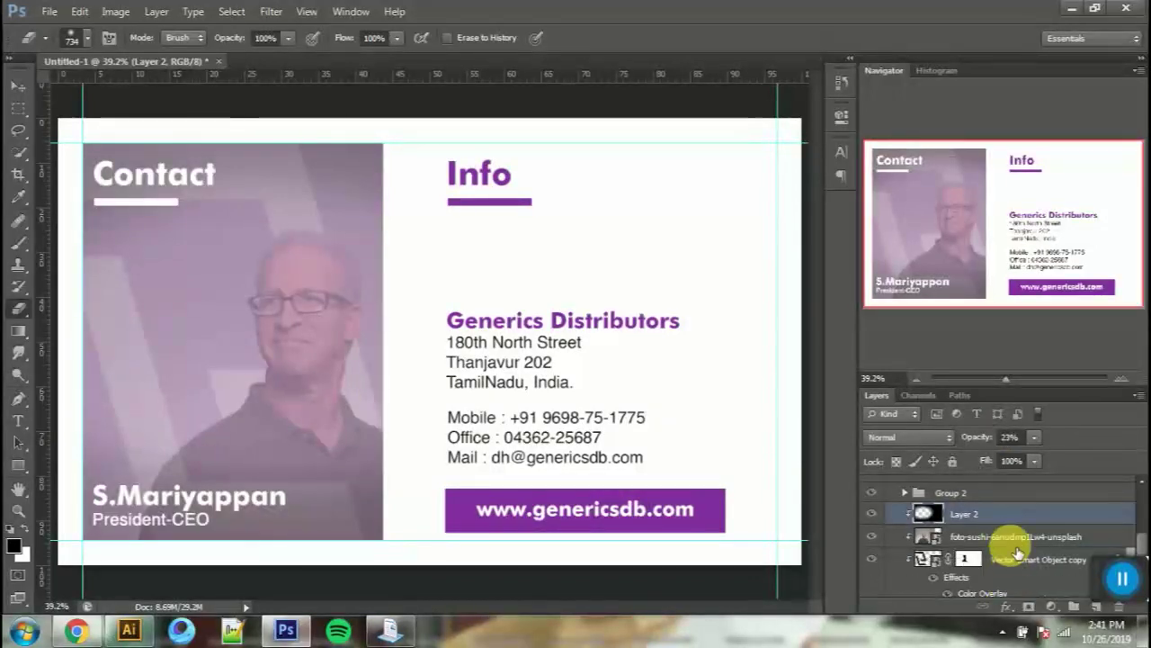
left_click(1017, 536)
left_click_drag(998, 442, 1000, 443)
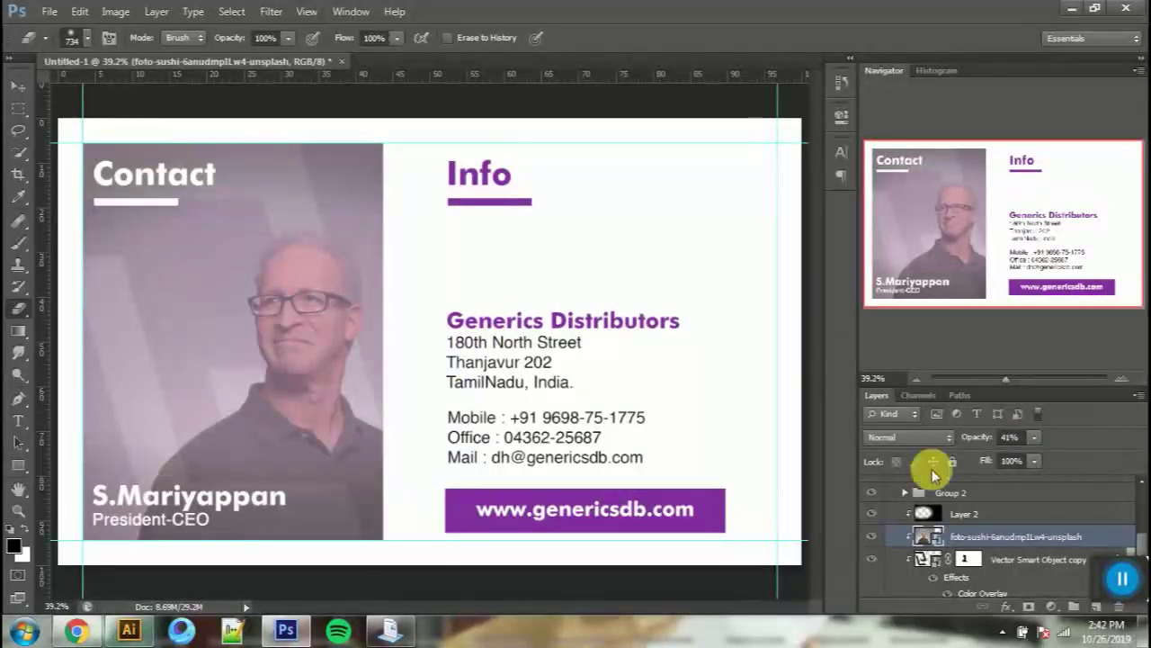
Step: Collapse the Back group and toggle Back and FRONT visibility to compare, leaving both showing
scroll(930, 482, "up", 5)
left_click(896, 487)
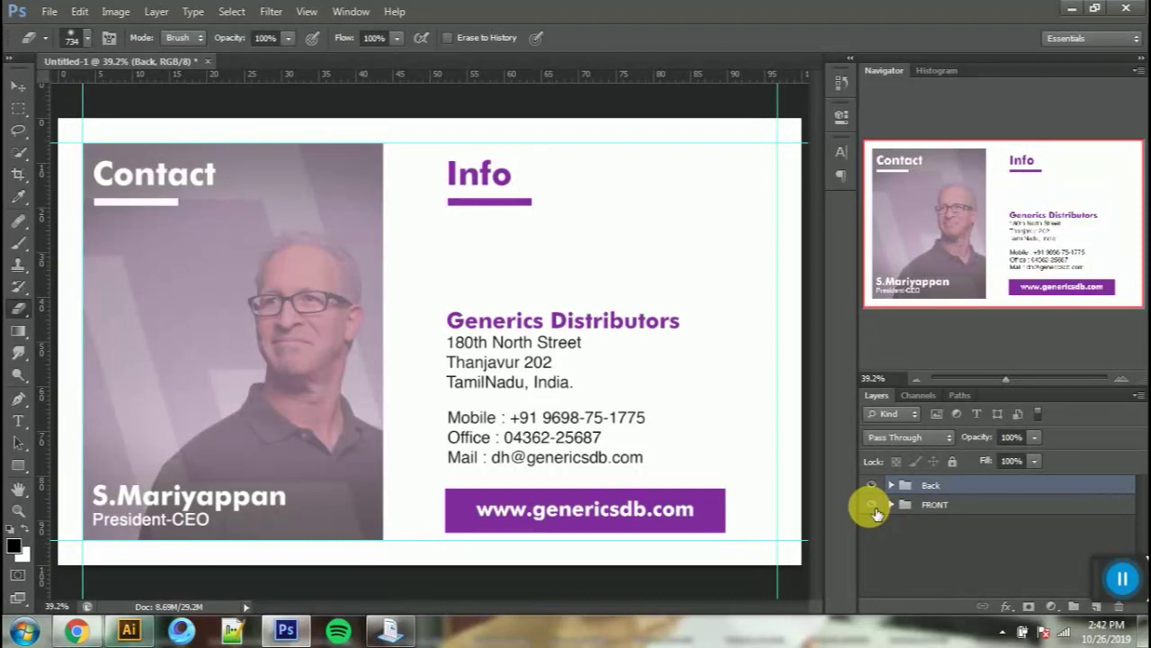
left_click(874, 486)
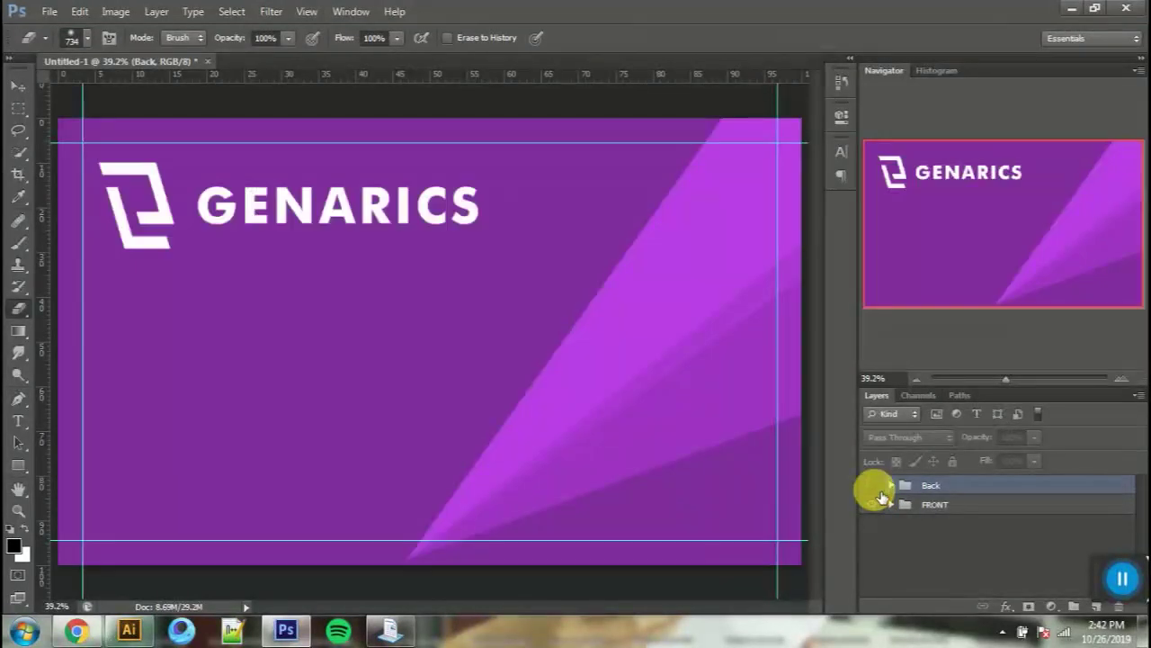
left_click(875, 503)
left_click(877, 503)
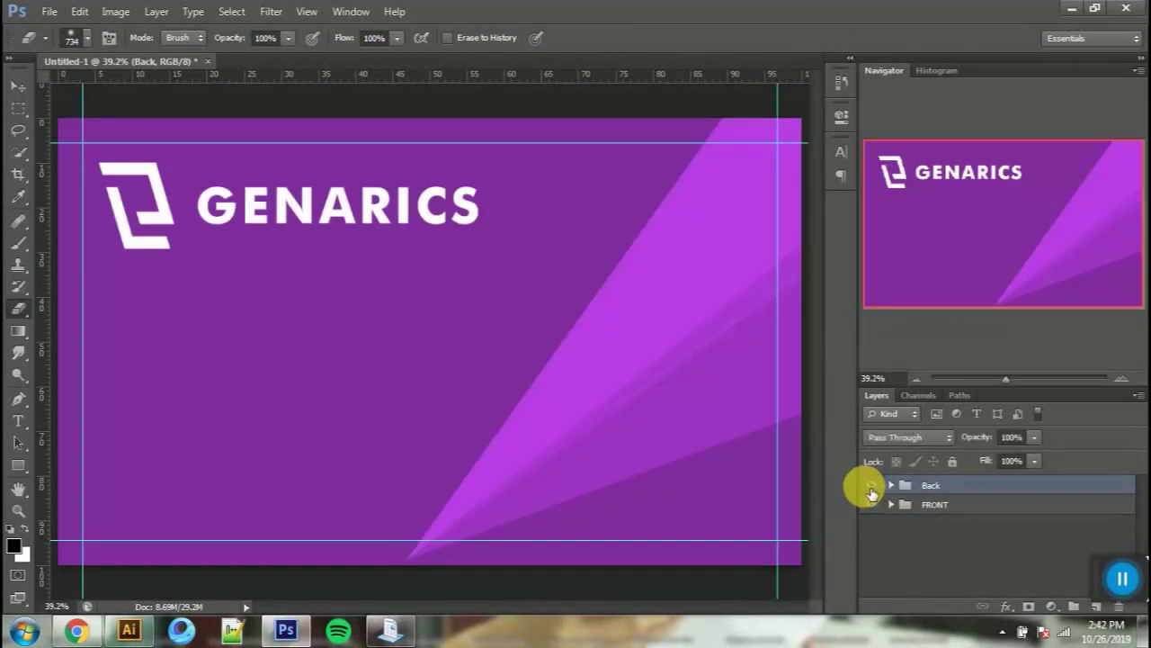
left_click(871, 485)
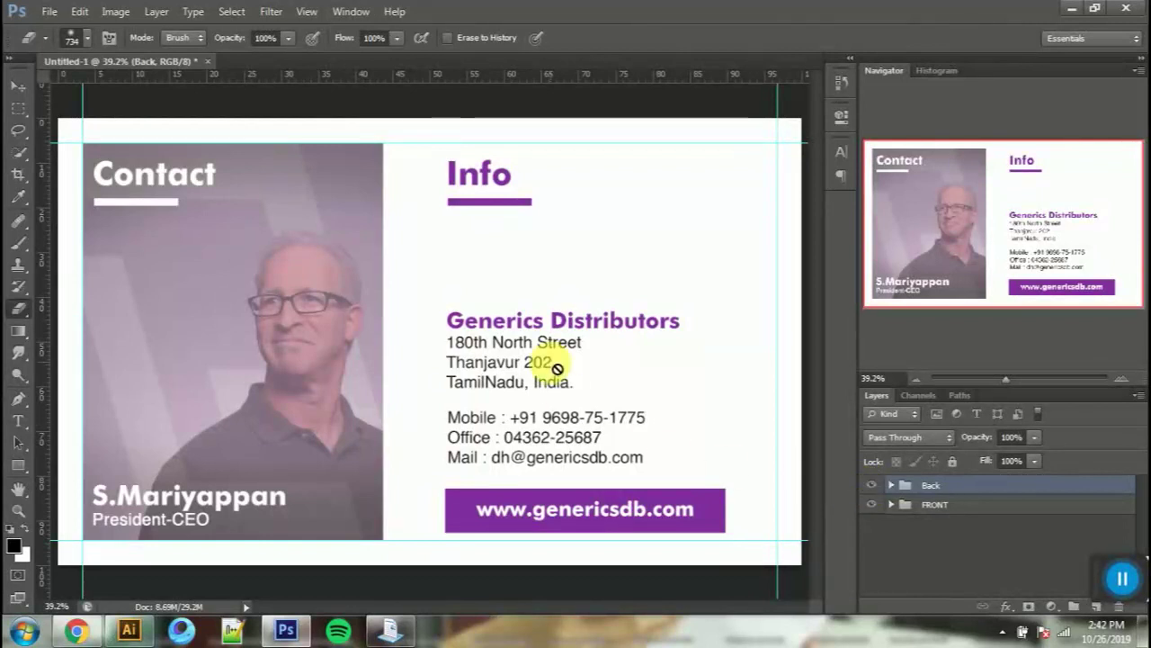